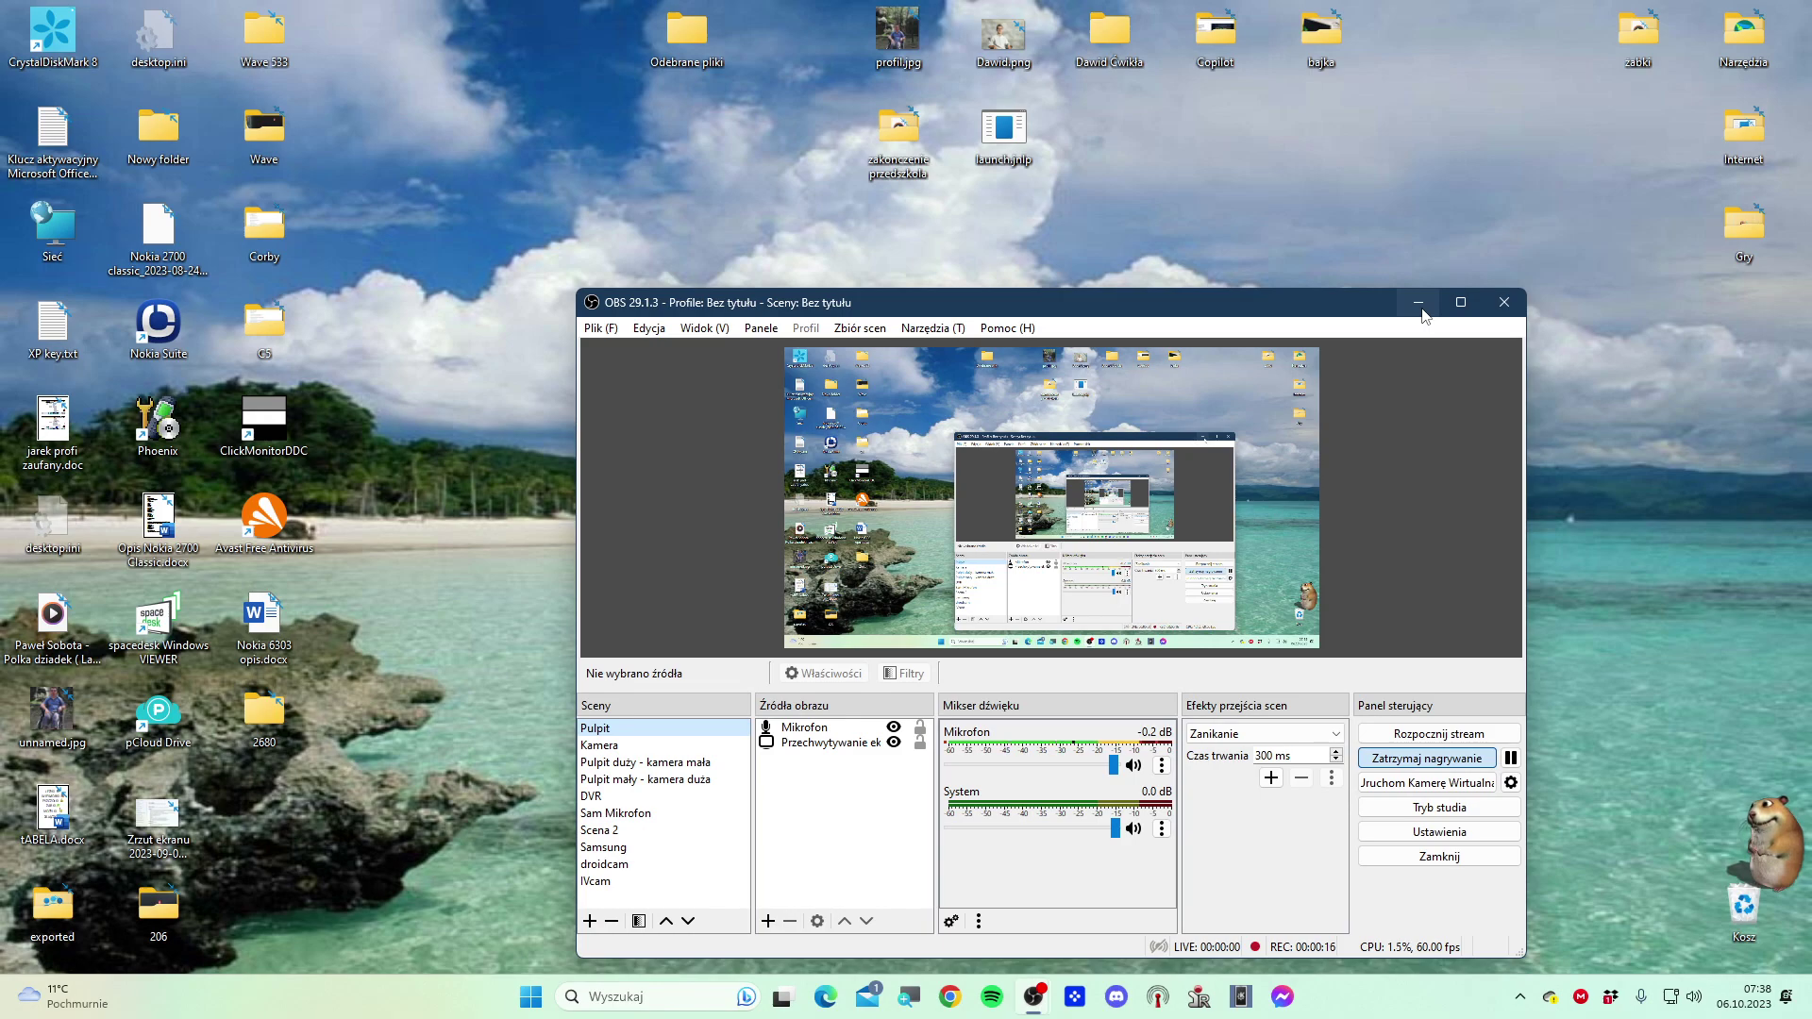
Clear the OBS windows from the desktop and move the ClickMonitorDDC shortcut out of the icon columns into the empty area
left_click(1422, 309)
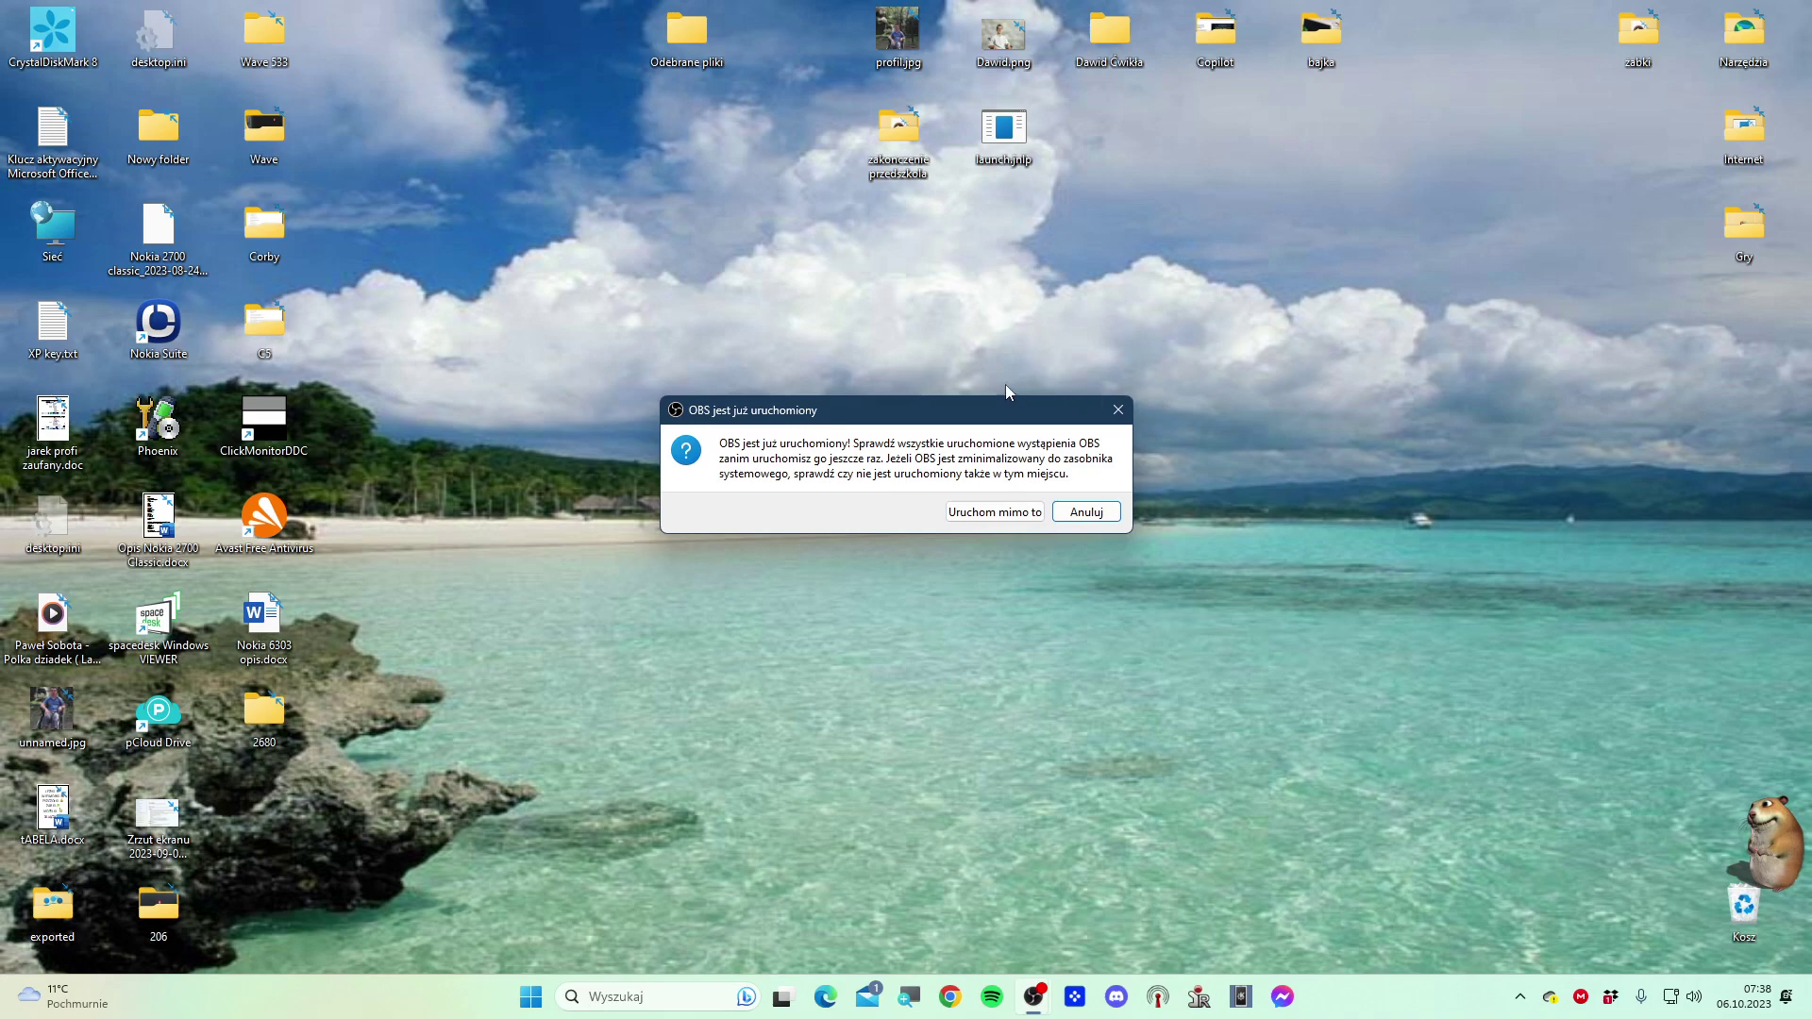
left_click(1085, 512)
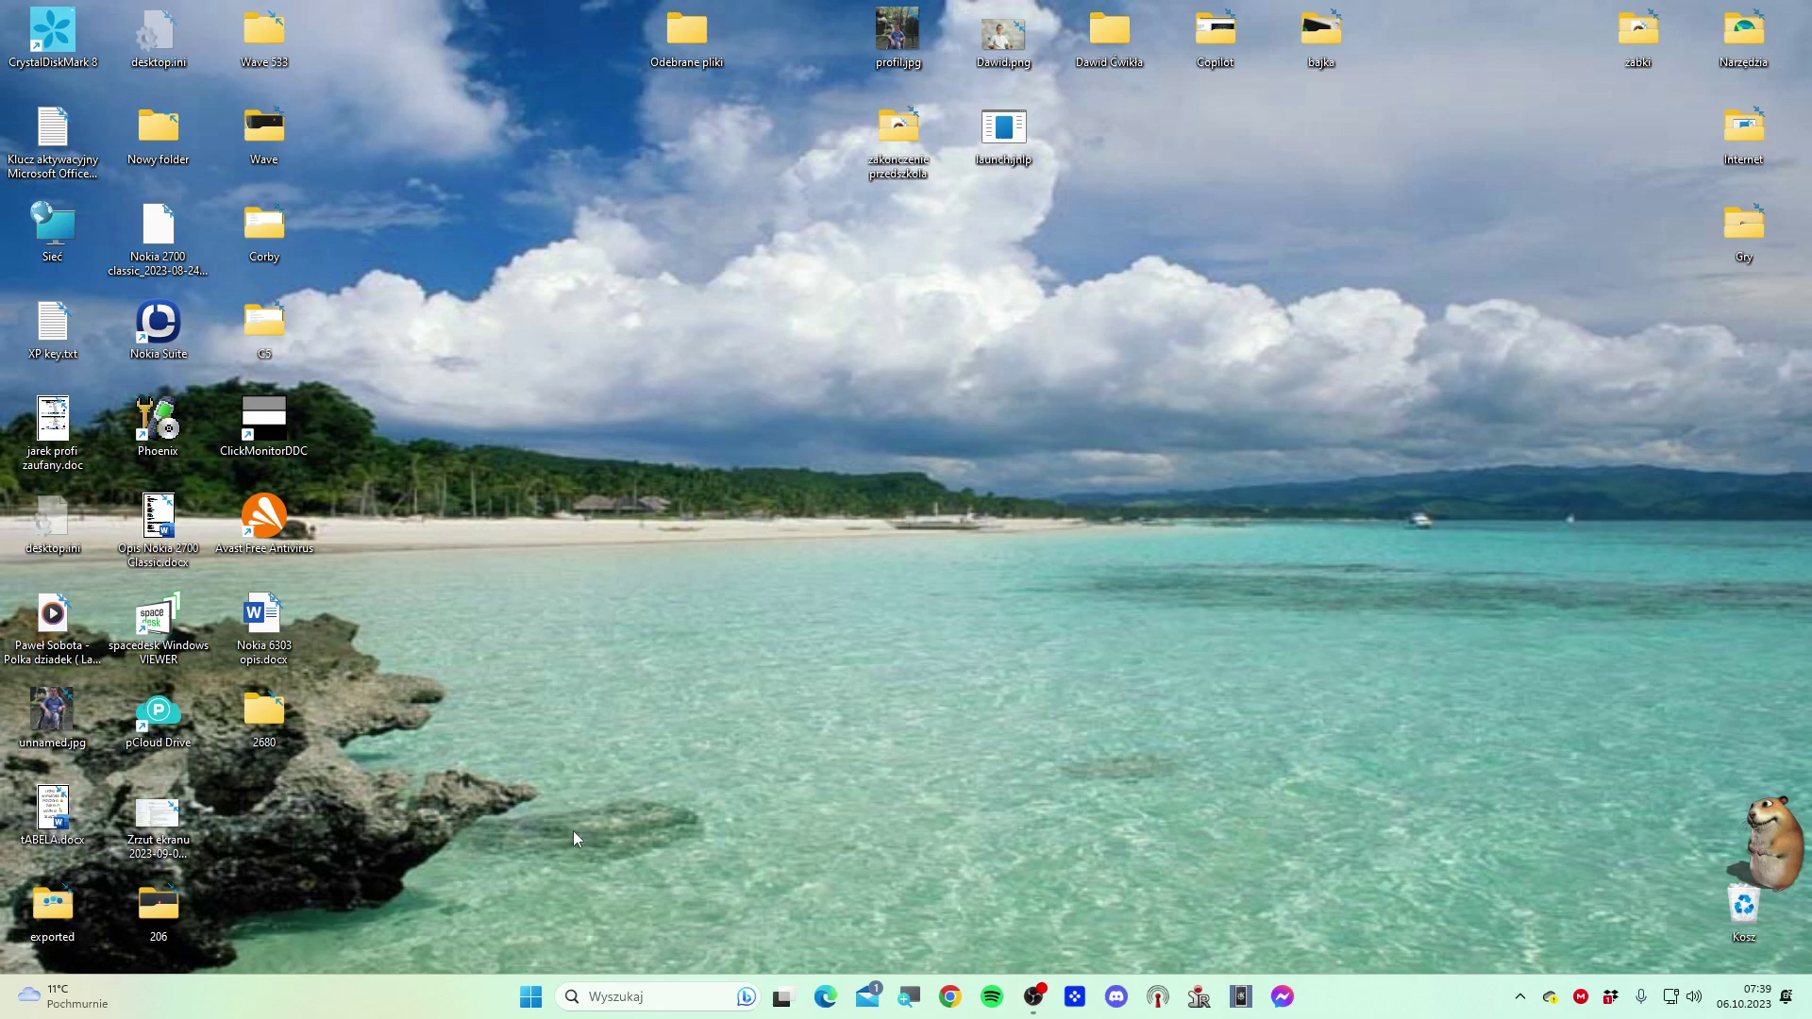
left_click_drag(283, 439, 604, 533)
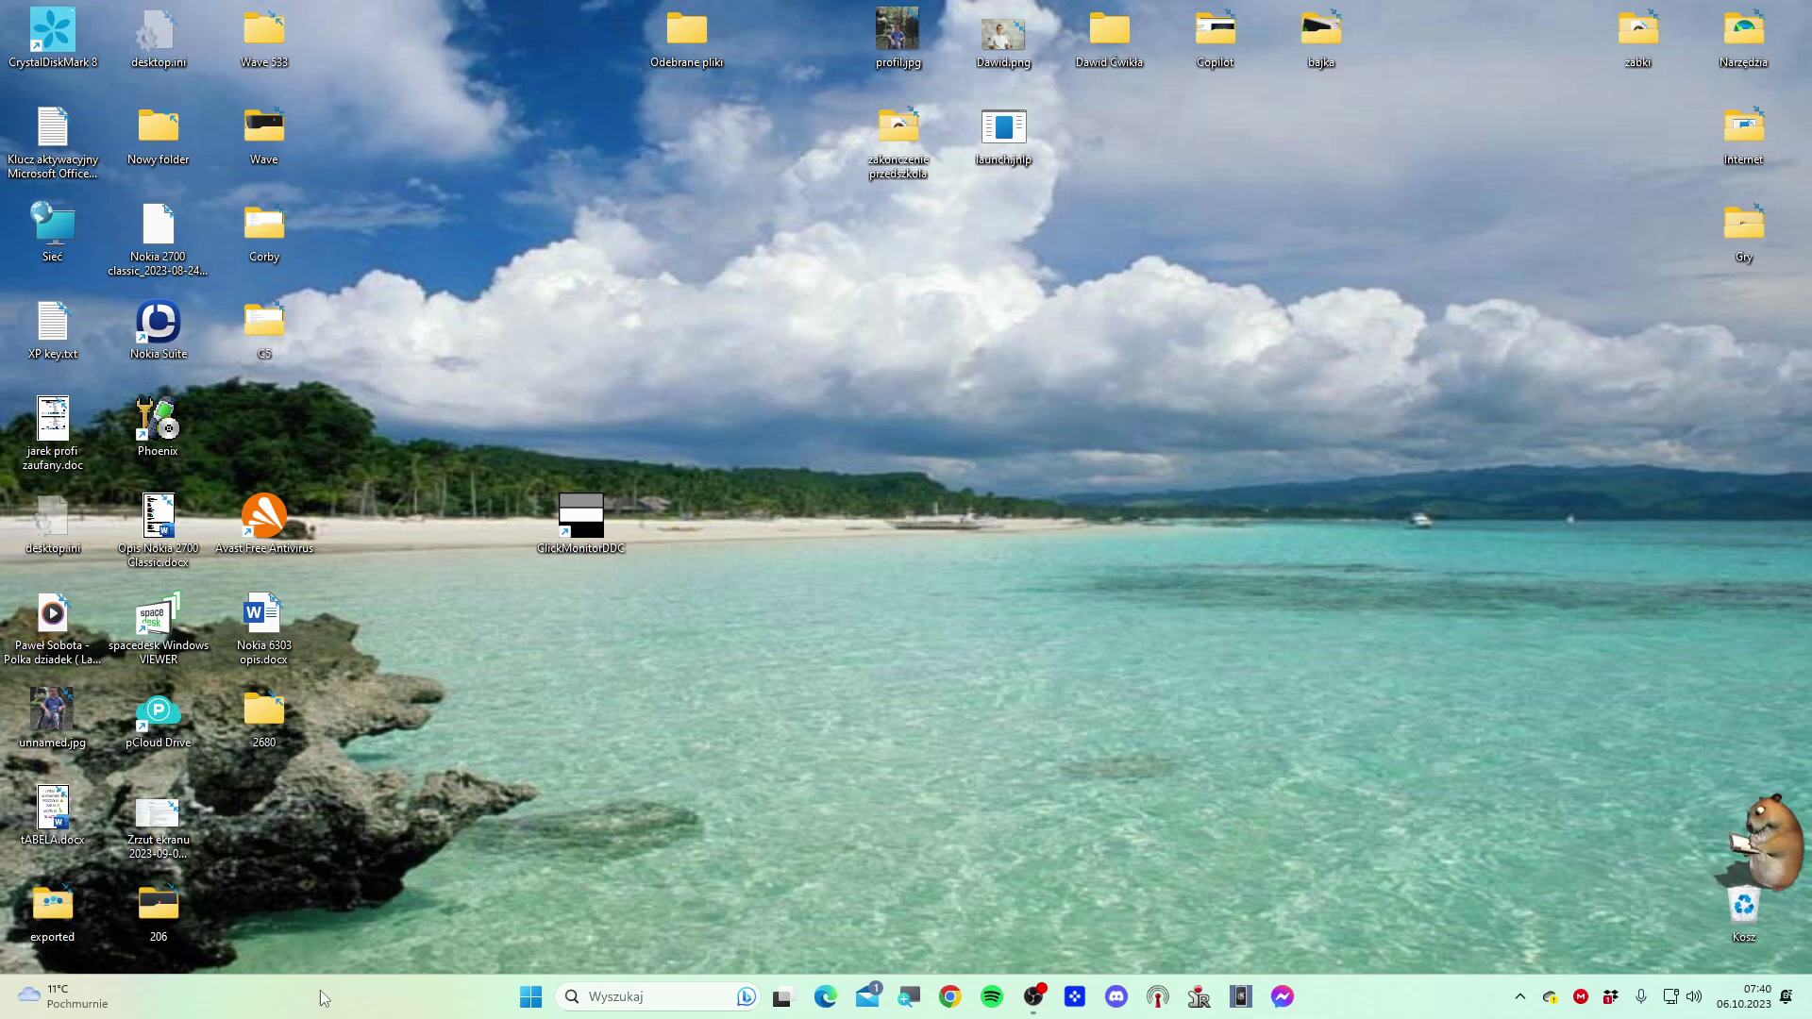
Switch to Microsoft Edge and search the web for DDC
left_click(827, 997)
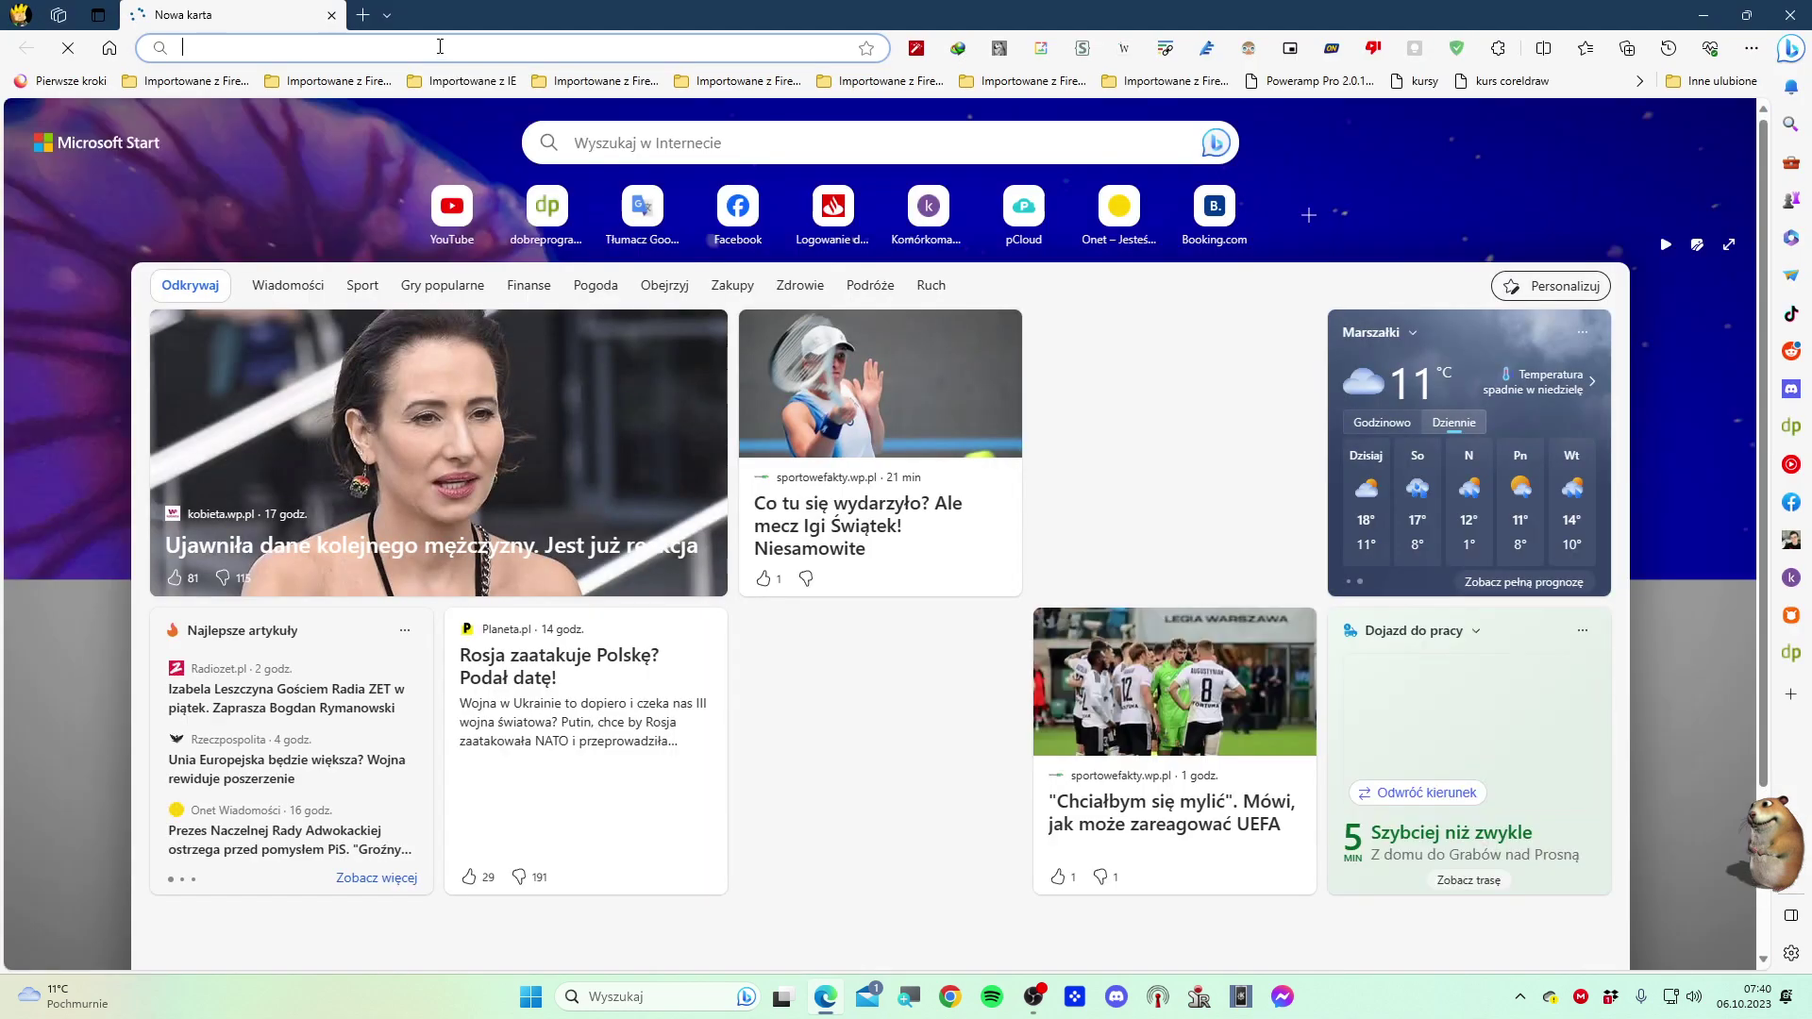
left_click(440, 46)
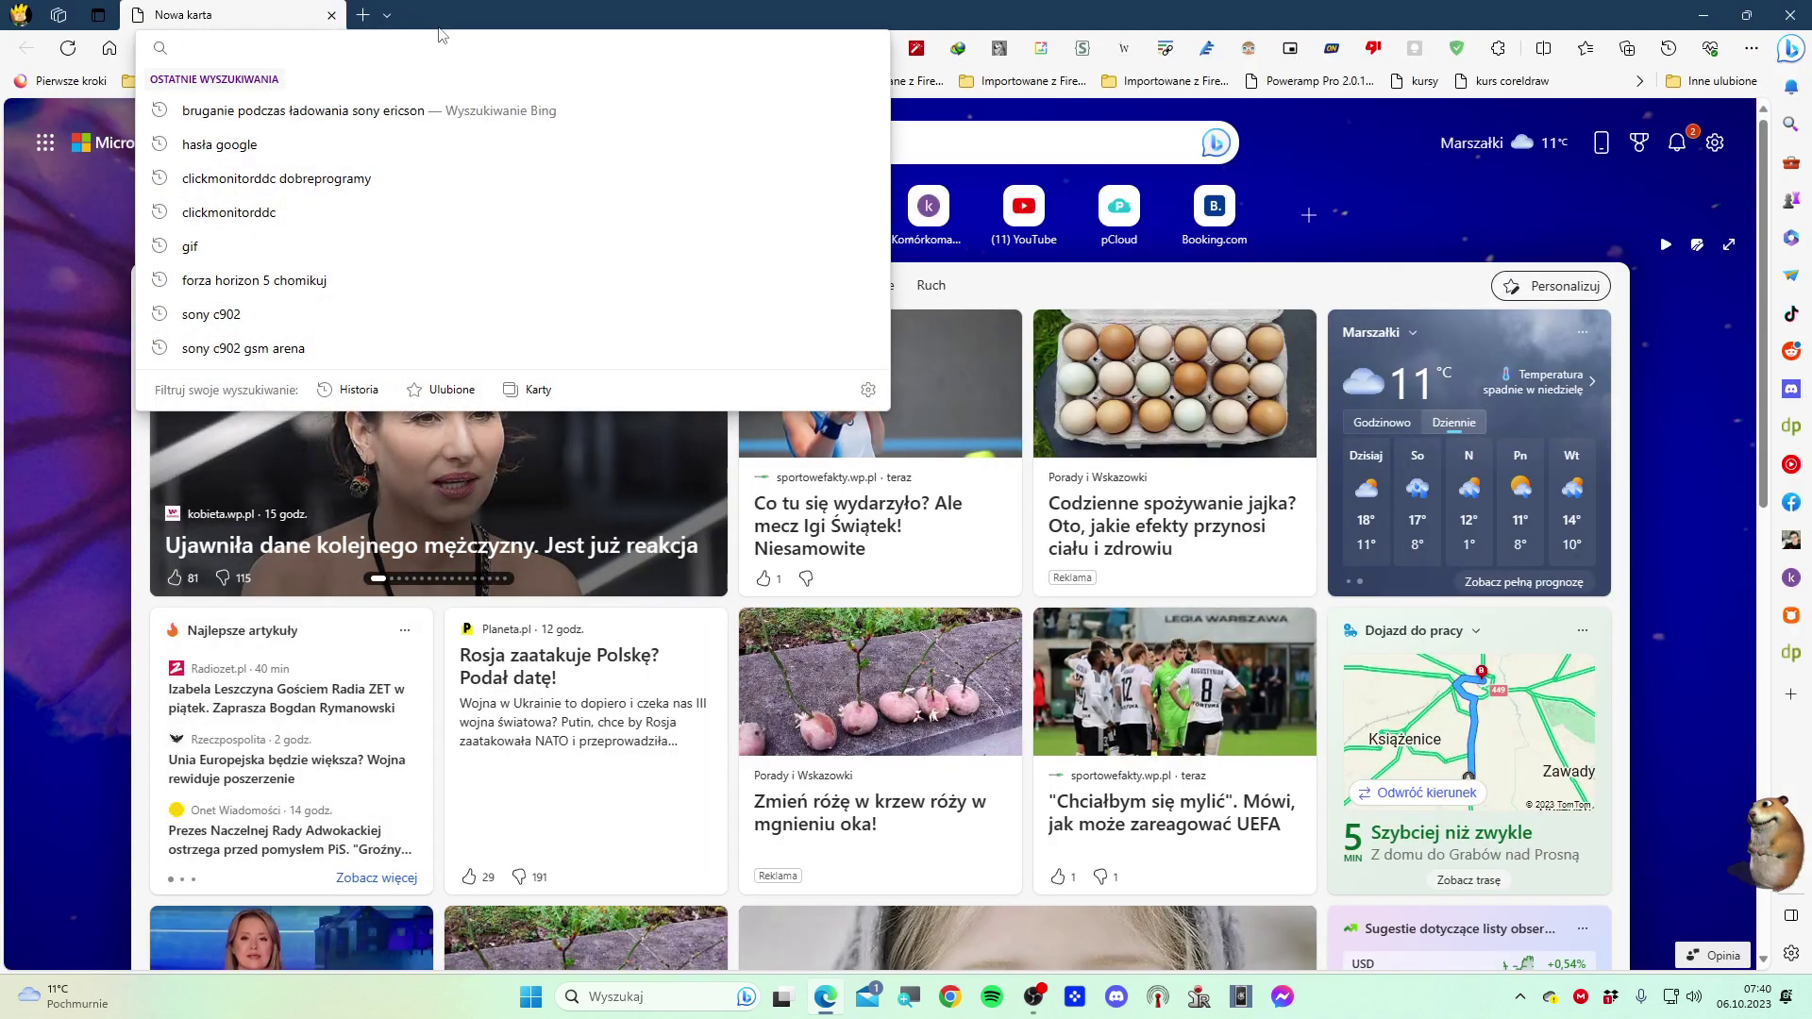
type("DDC")
key("Return")
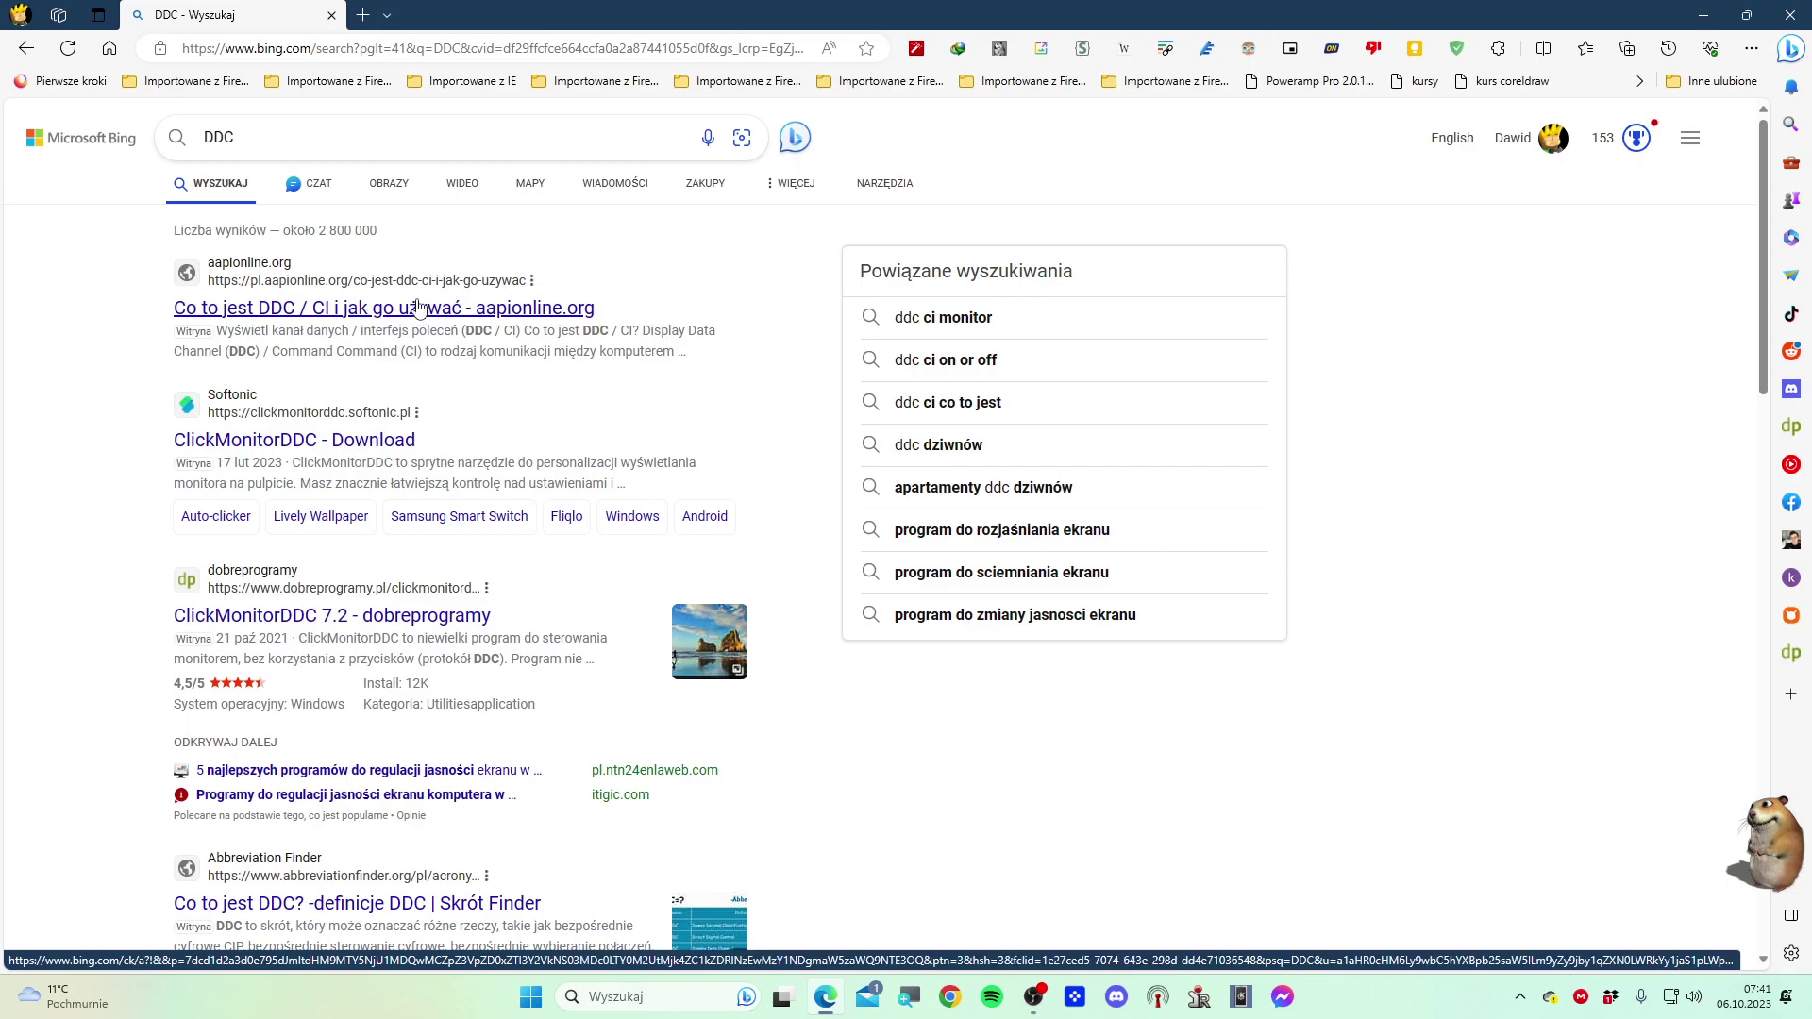
left_click(335, 132)
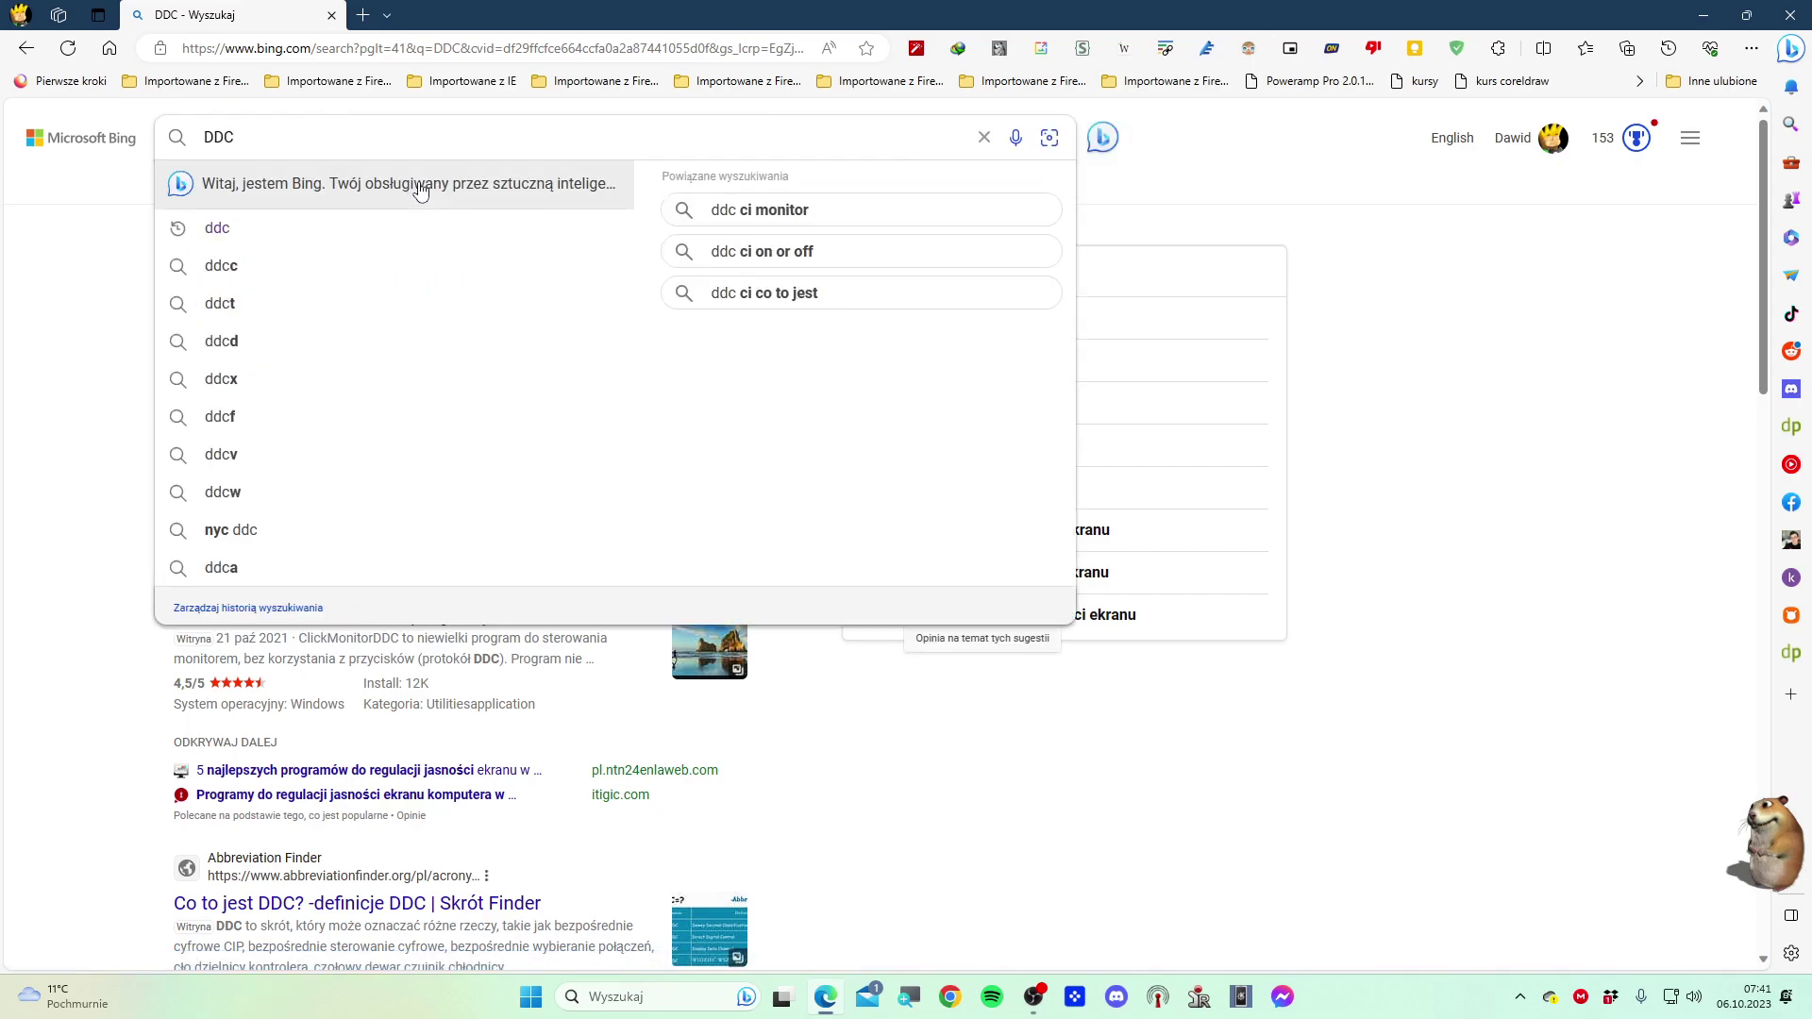
key("Escape")
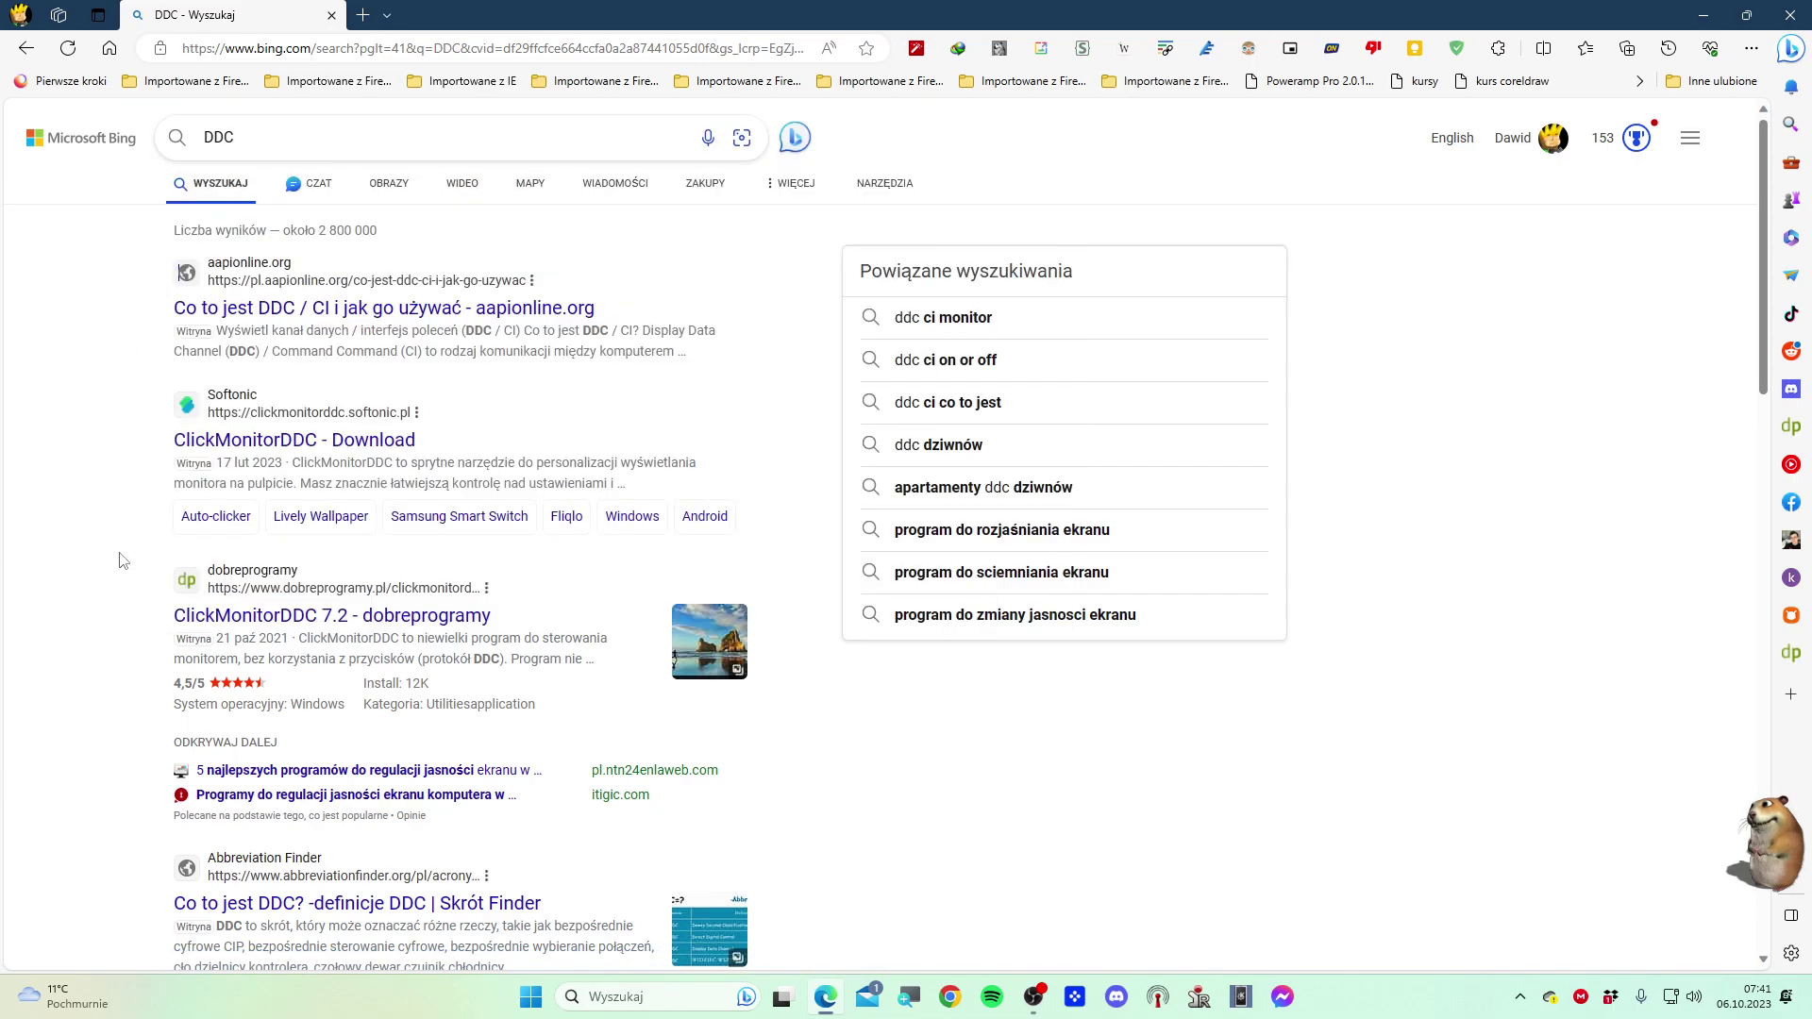
Open the article "Co to jest DDC / CI i jak go używać", read its DDC / CI explanation and return to the desktop
left_click(340, 317)
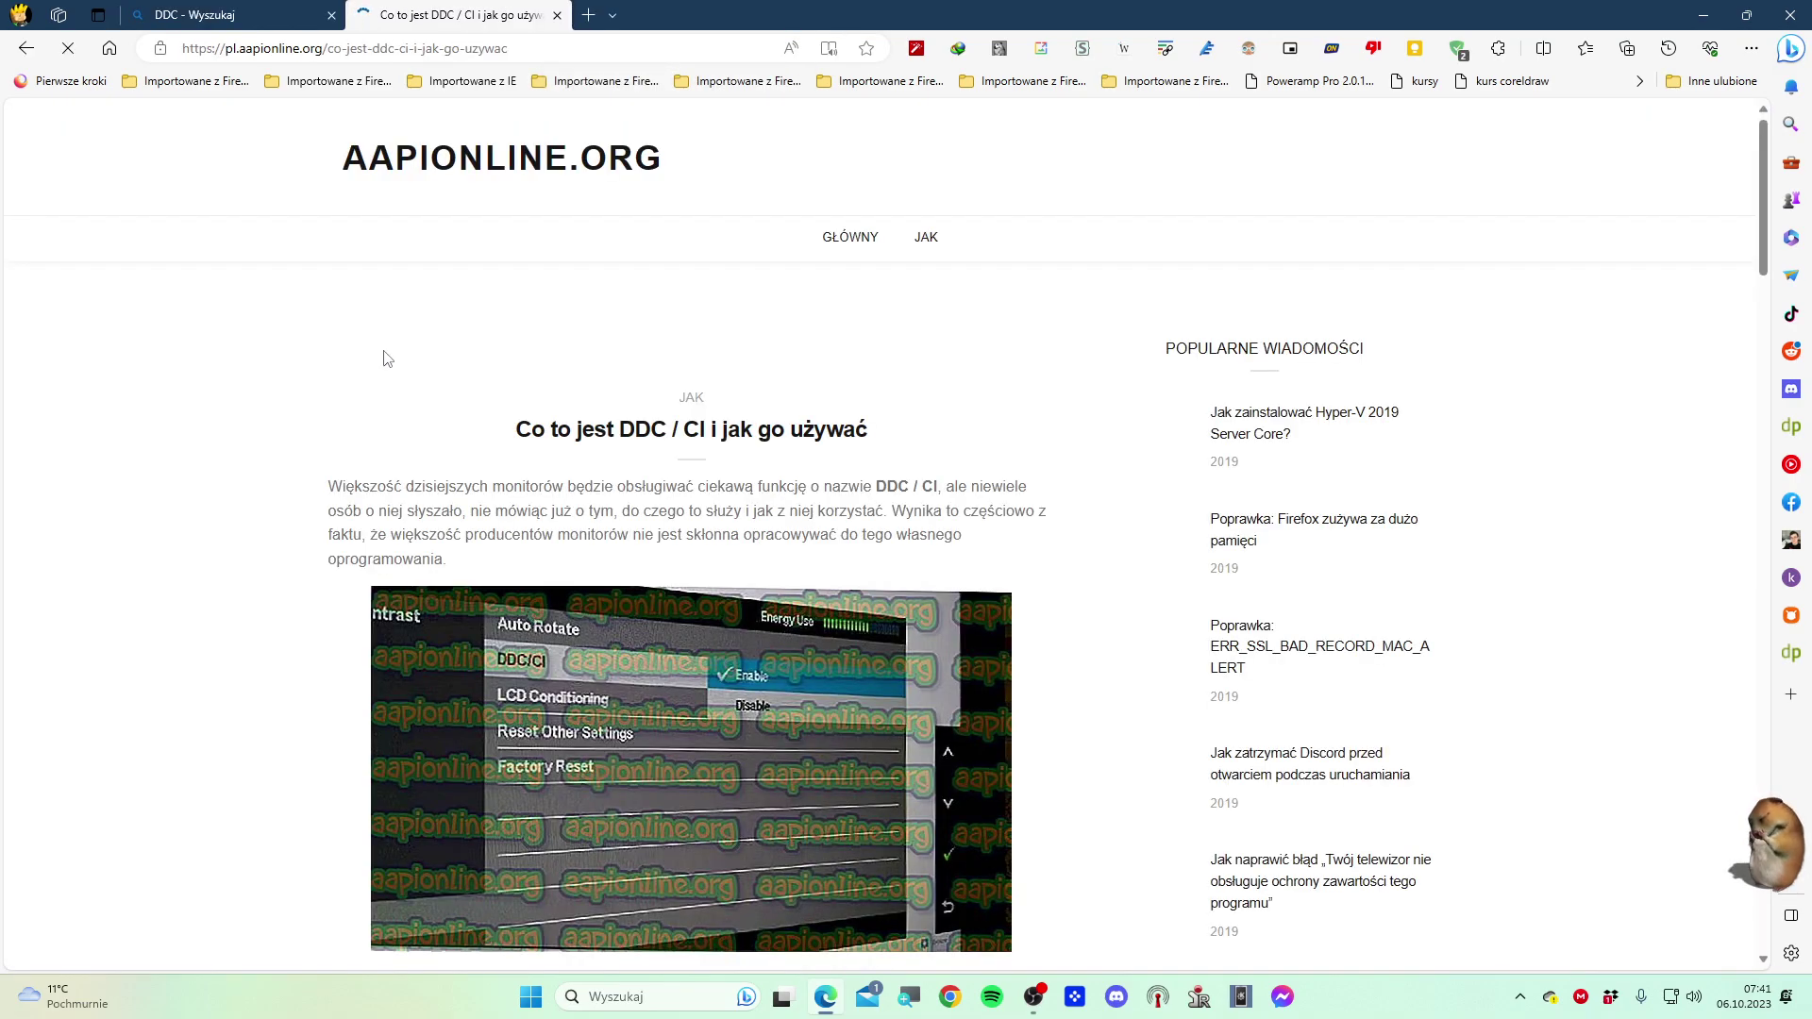
scroll(385, 357, "down", 4)
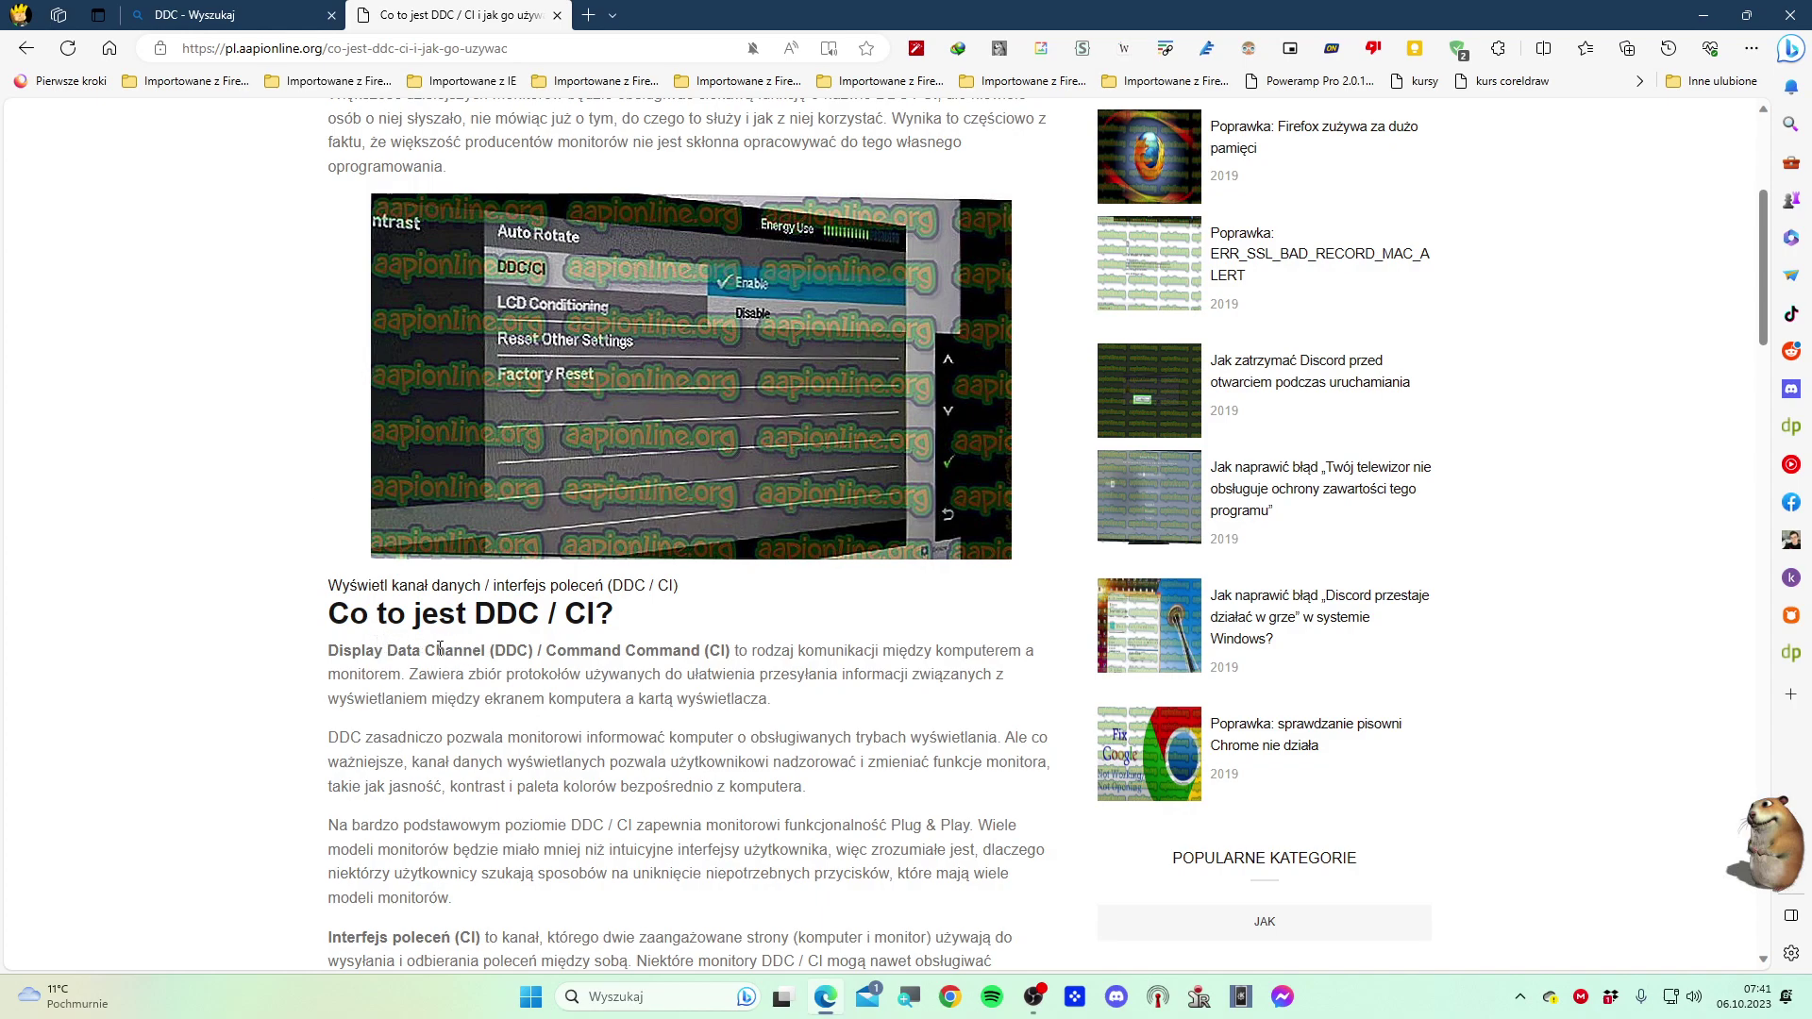
scroll(466, 651, "down", 1)
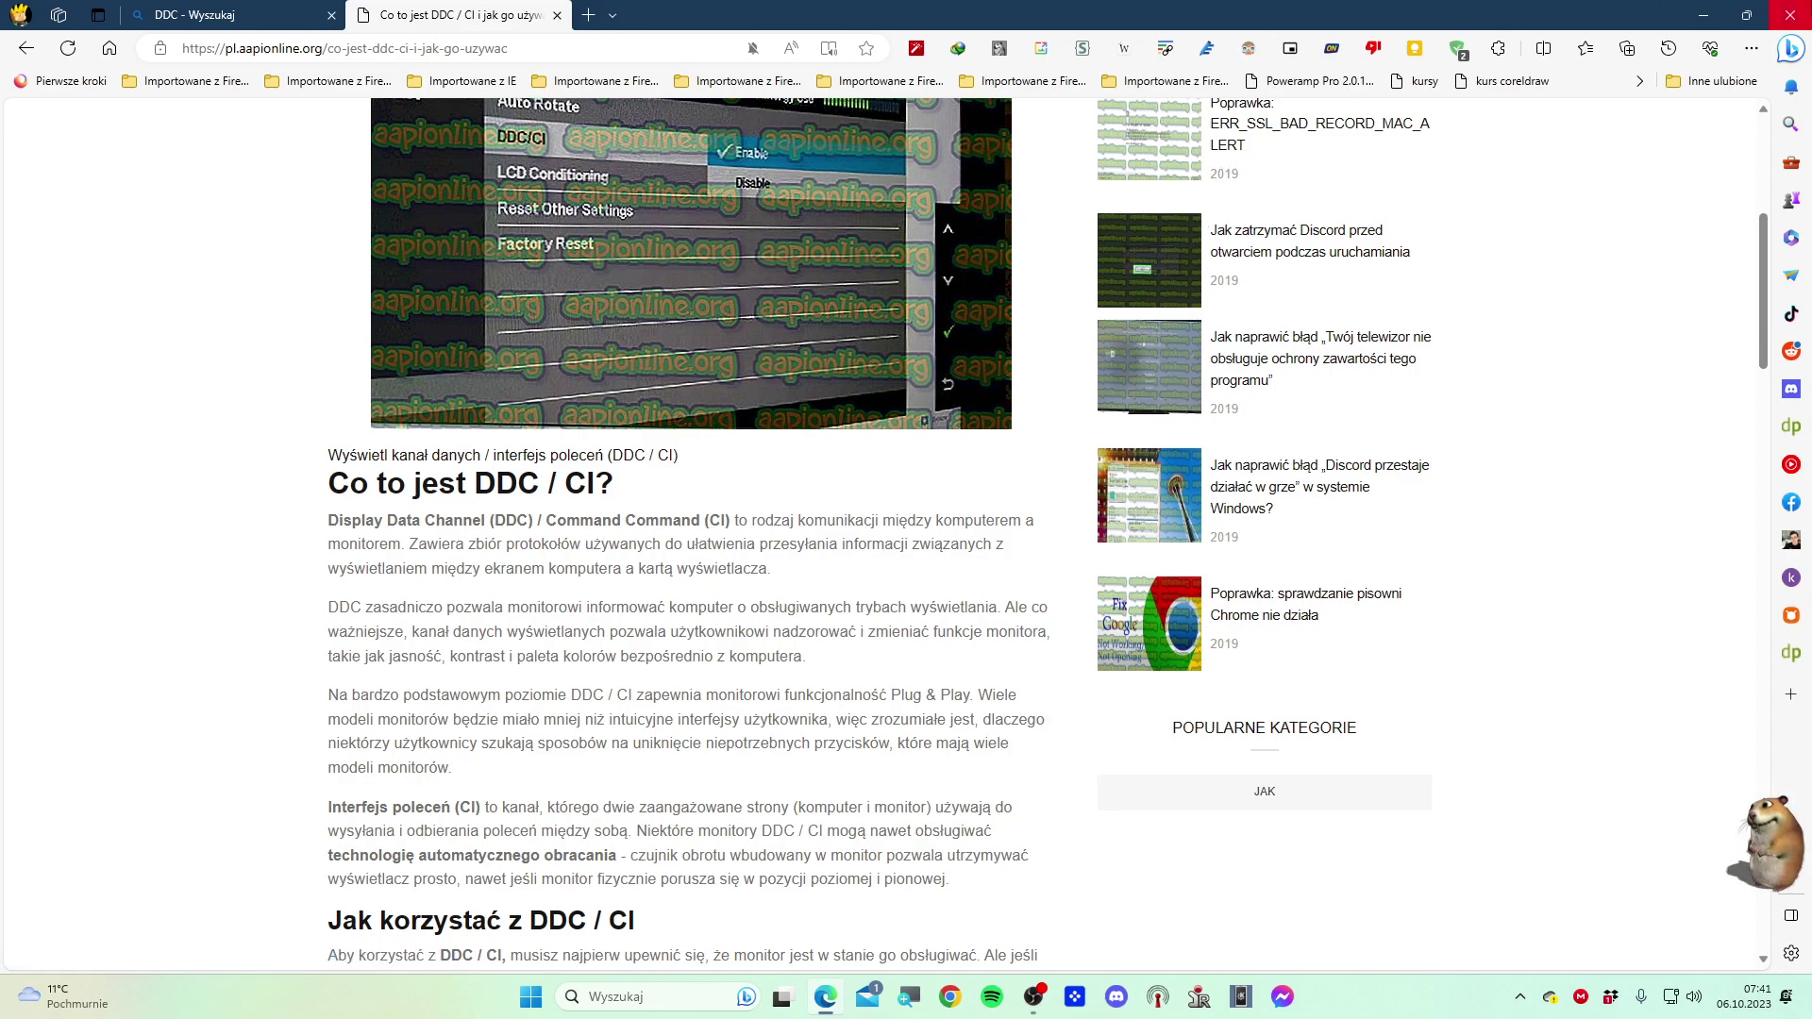
key("super+d")
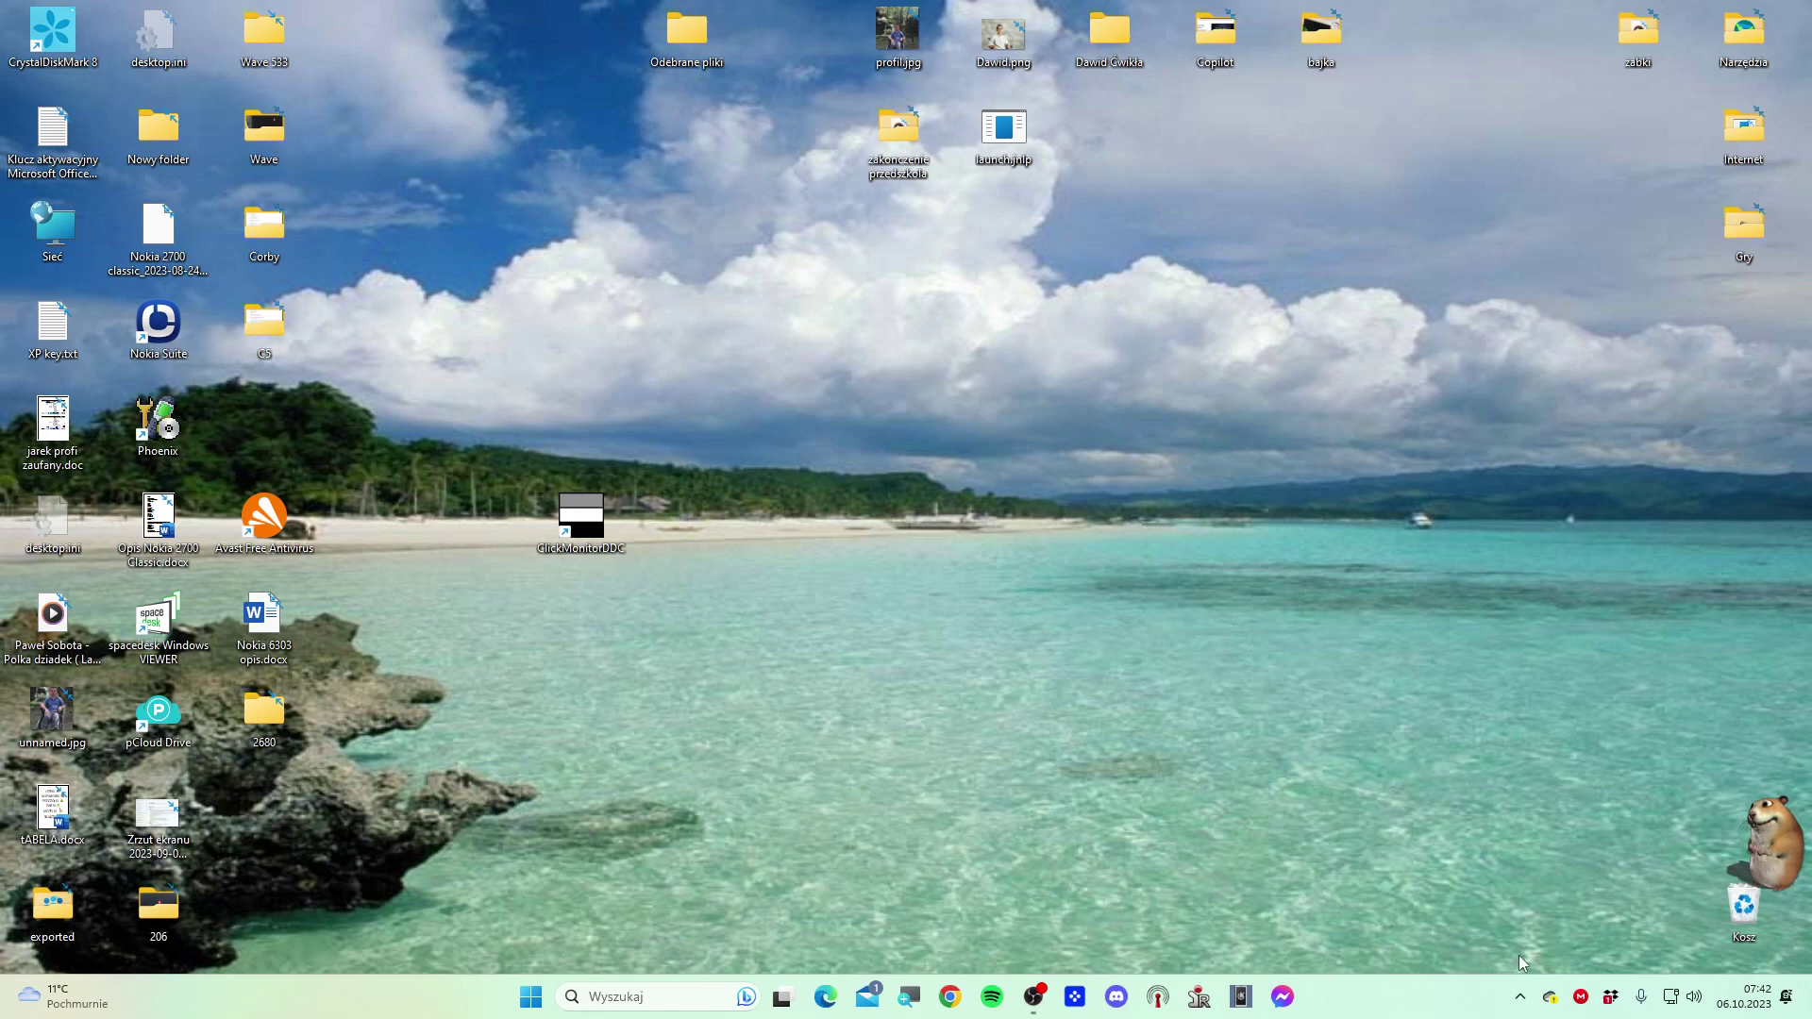
Open ClickMonitorDDC's control window for the 27G2G5 monitor, look over its settings and close it
left_click(1520, 993)
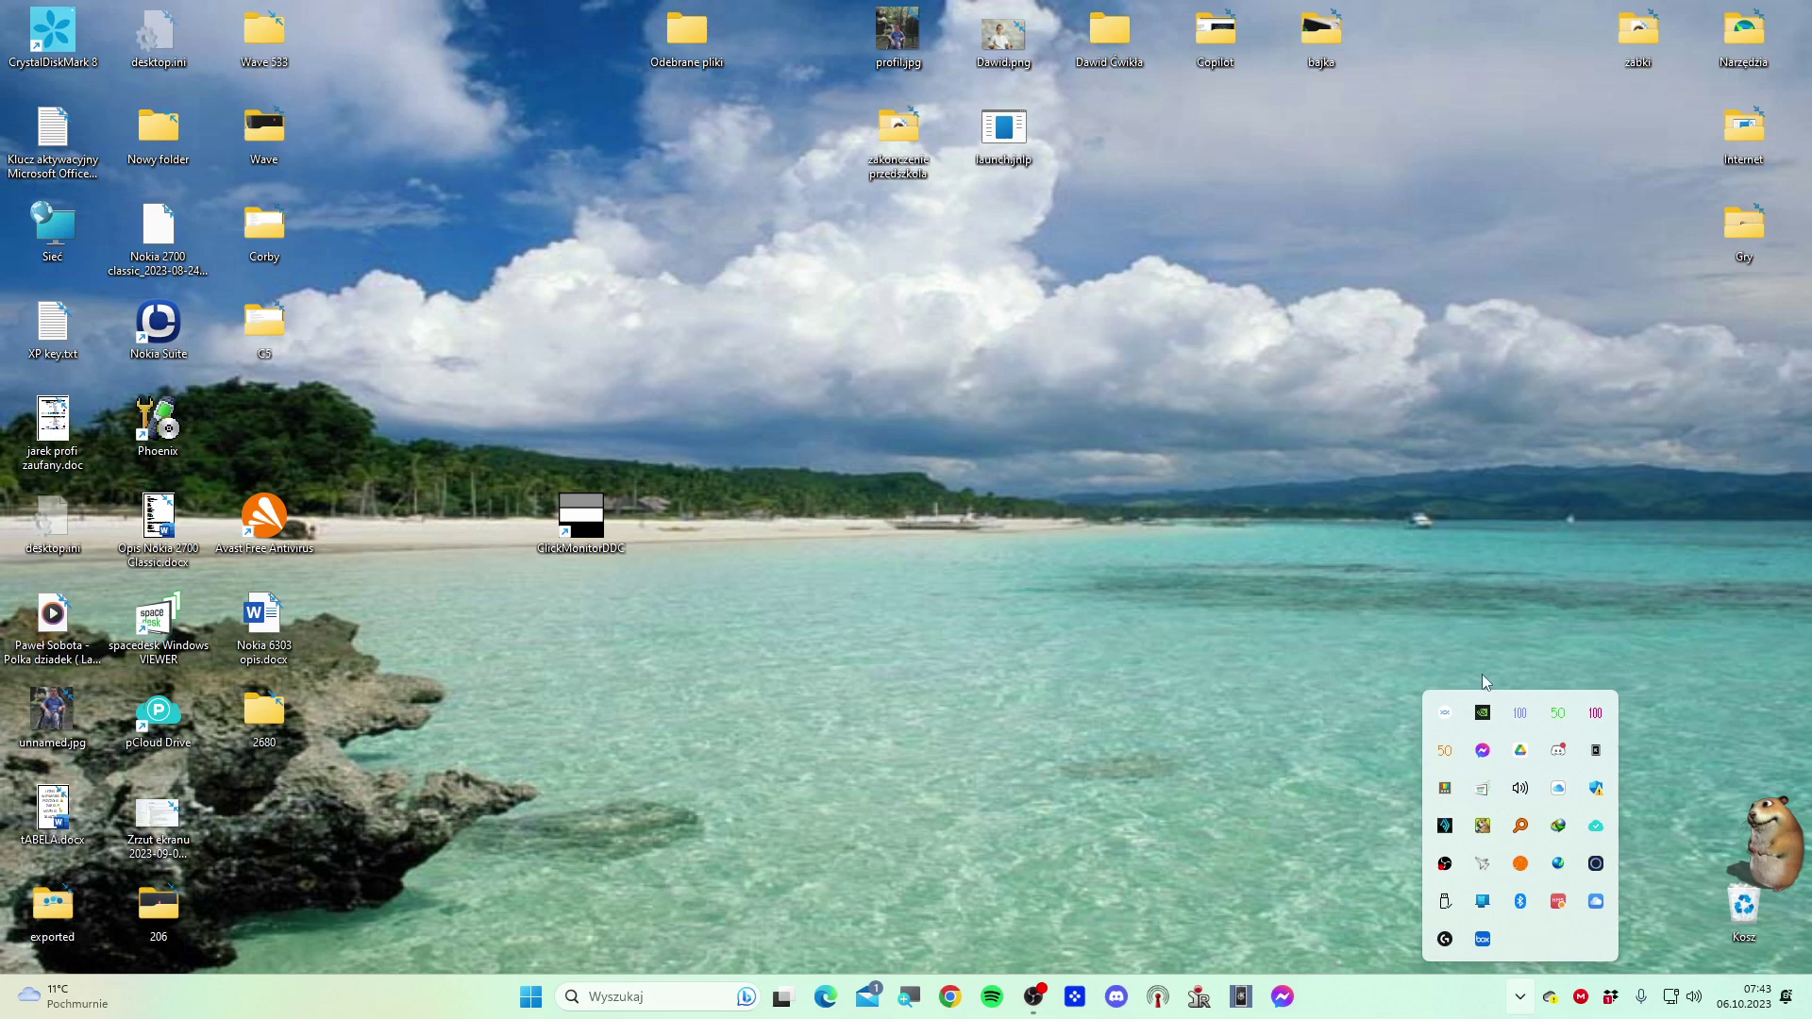
mouse_move(1556, 717)
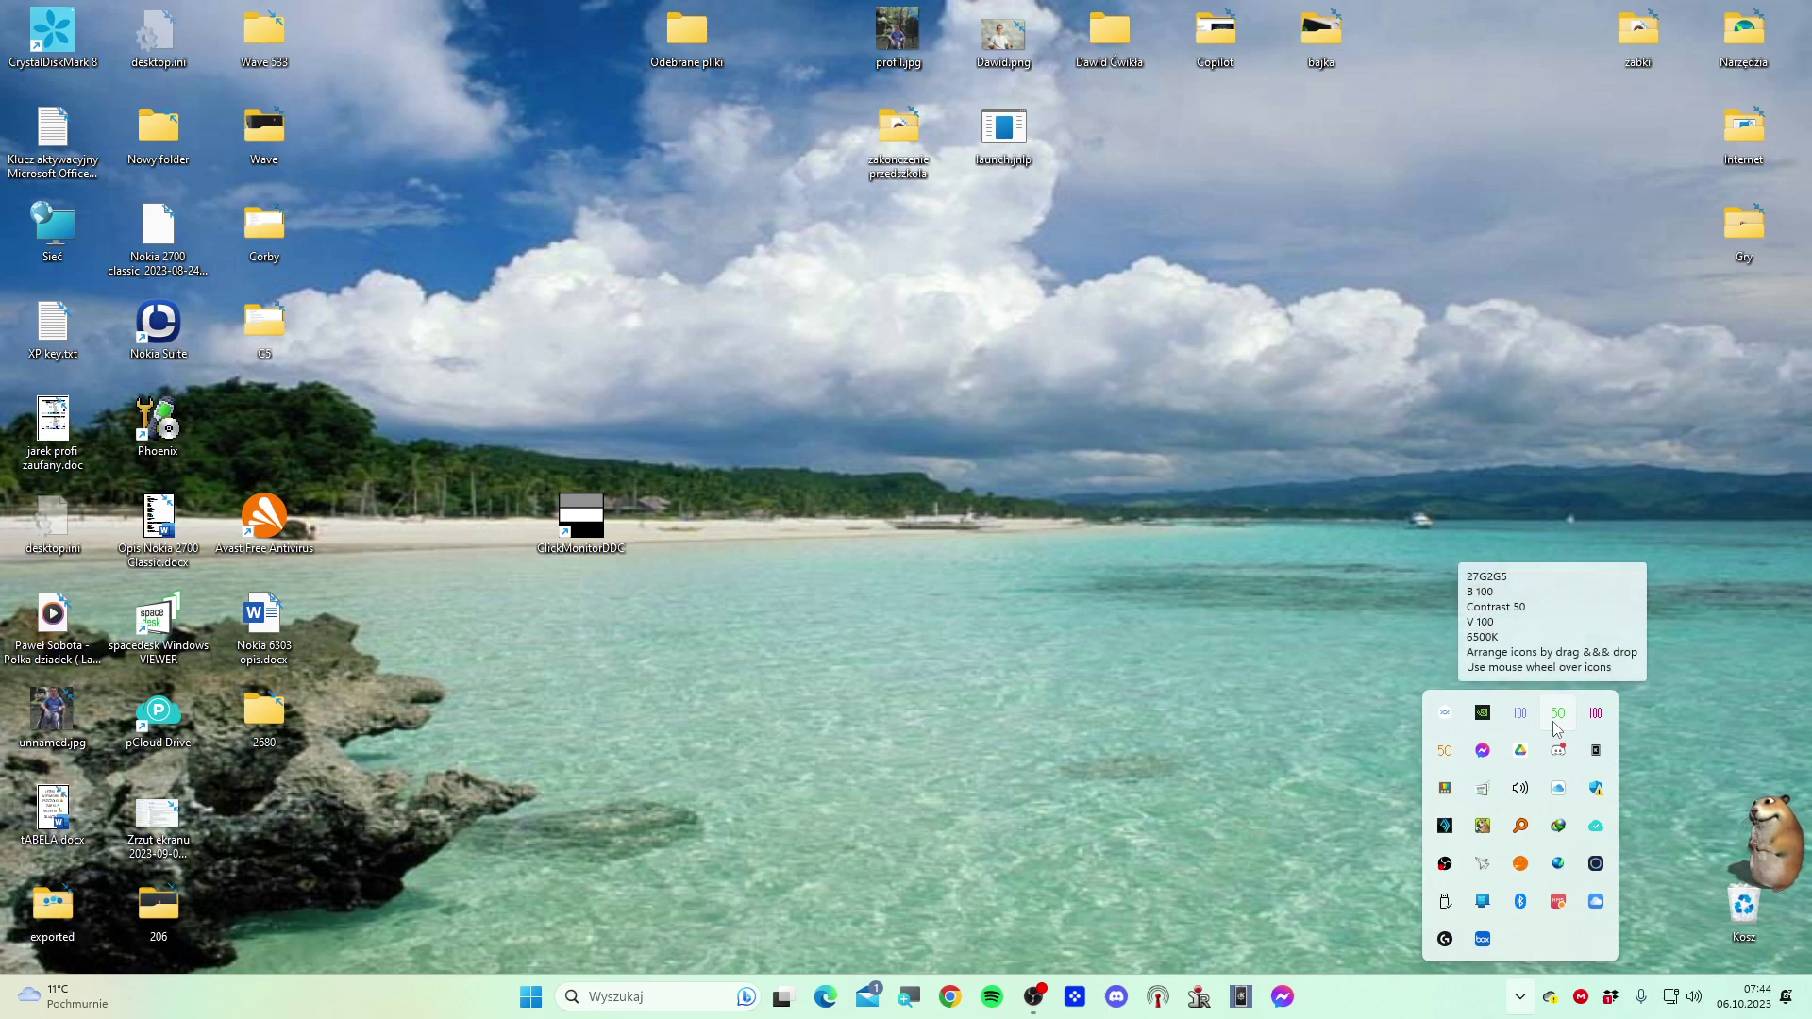
left_click(1557, 725)
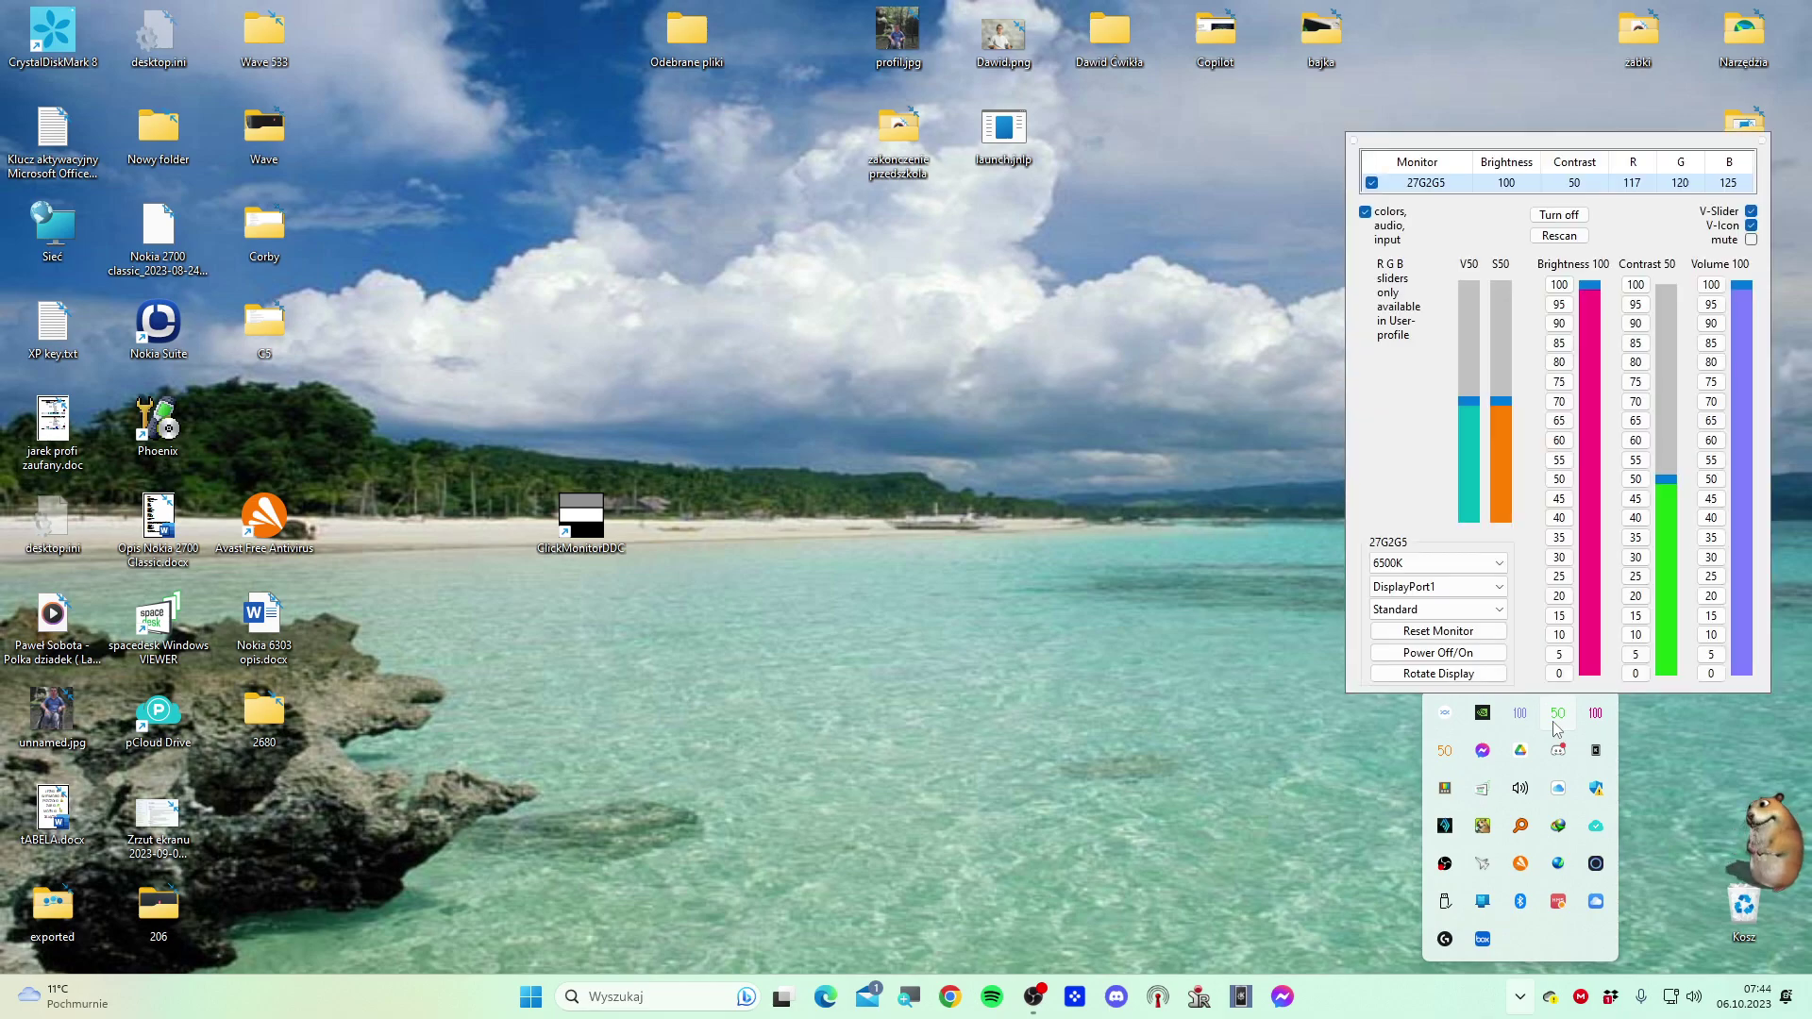
left_click(1255, 716)
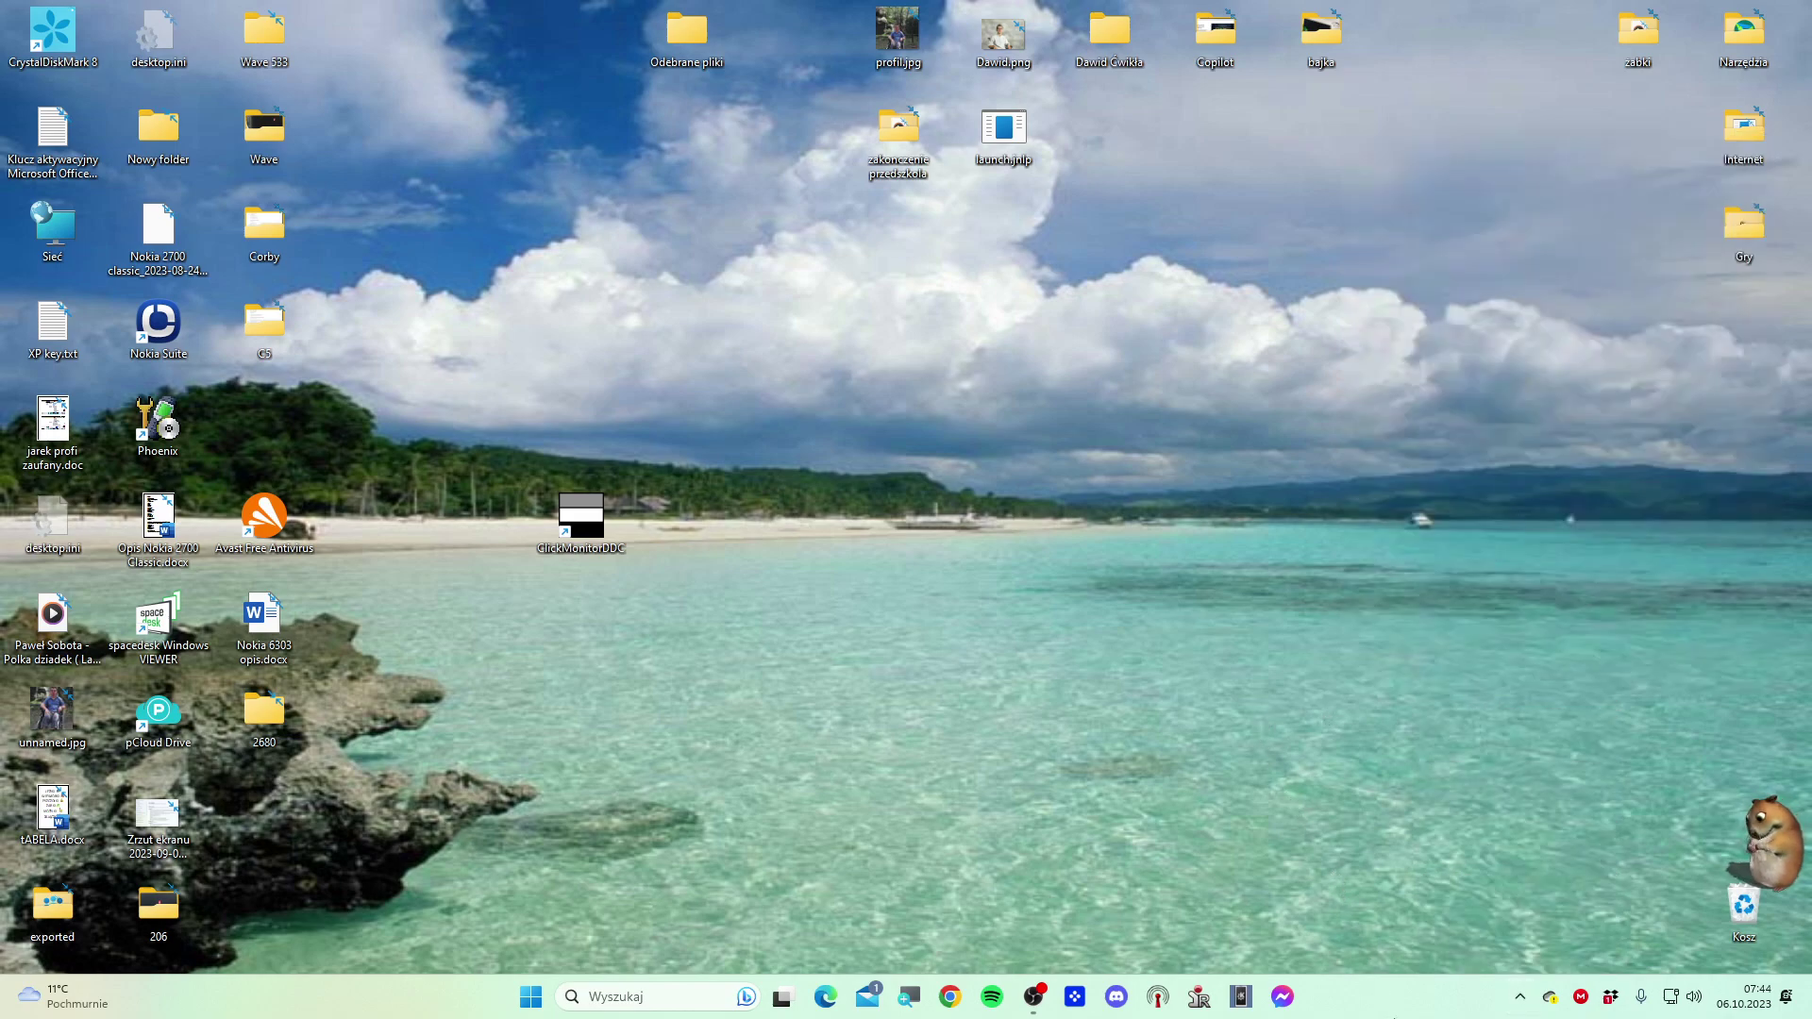
Reopen the ClickMonitorDDC controls, bring up the information about powering off the monitor and dismiss it
left_click(1521, 997)
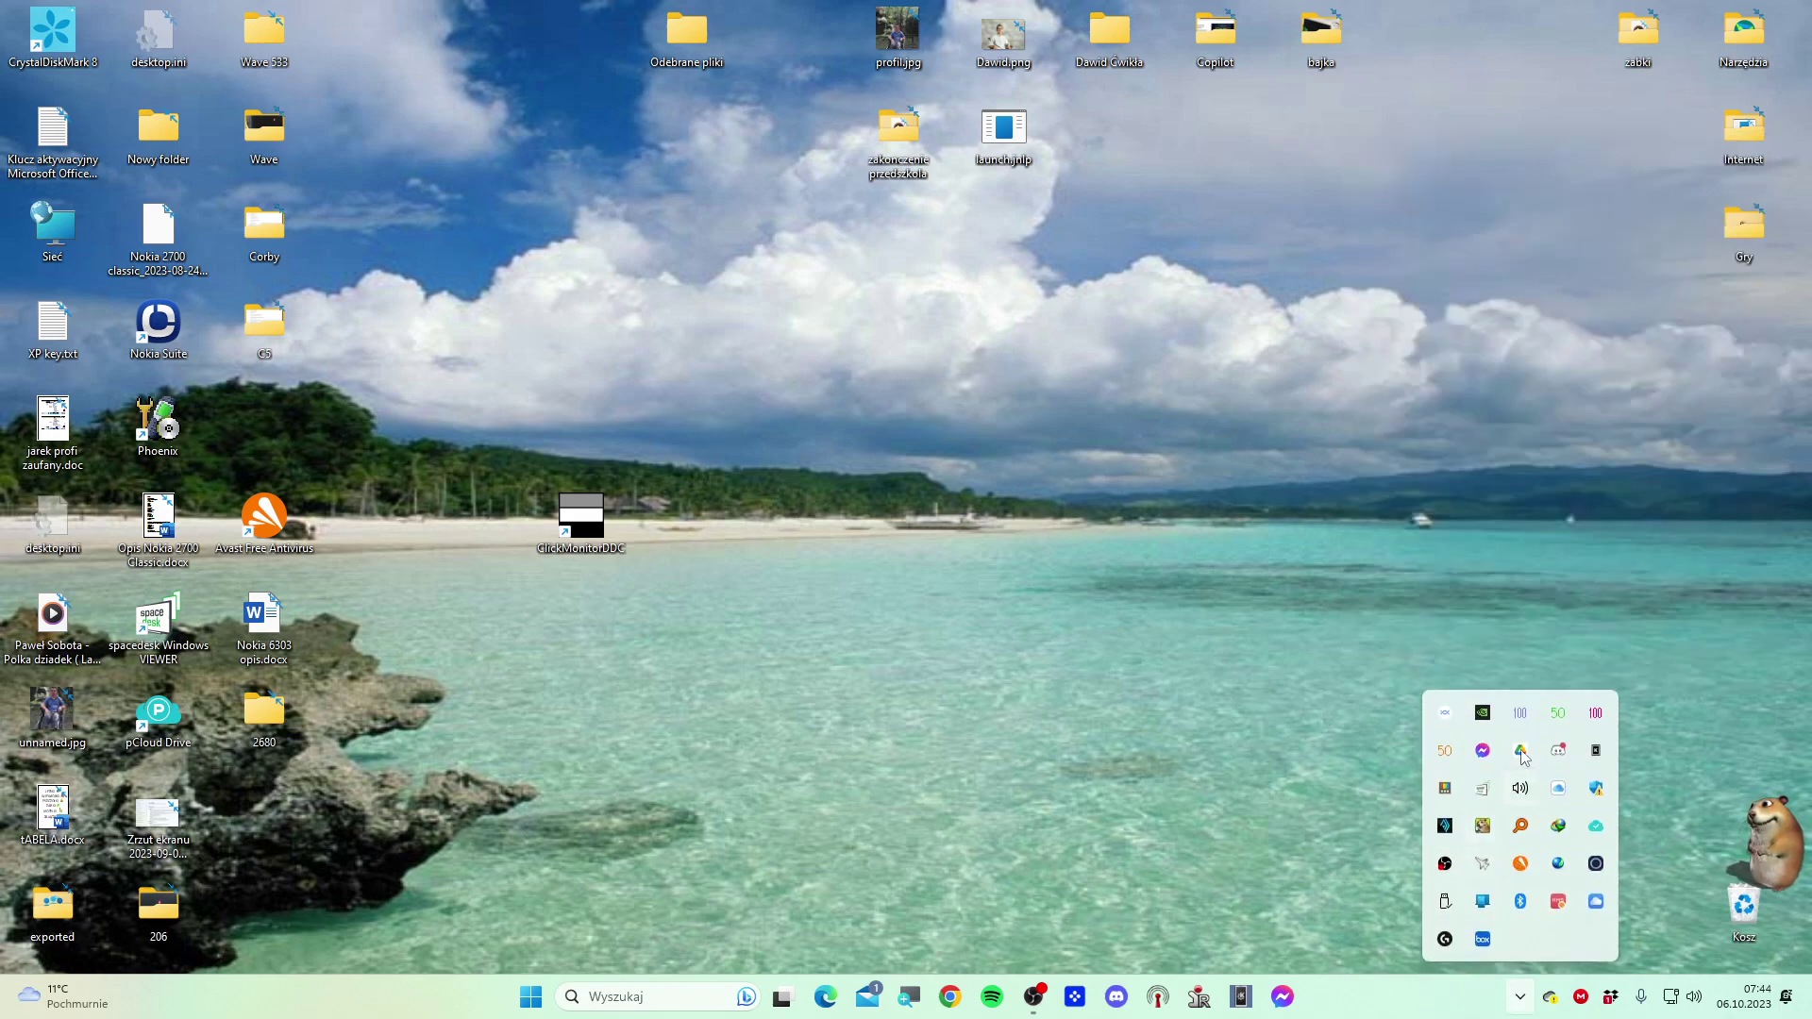
mouse_move(1593, 727)
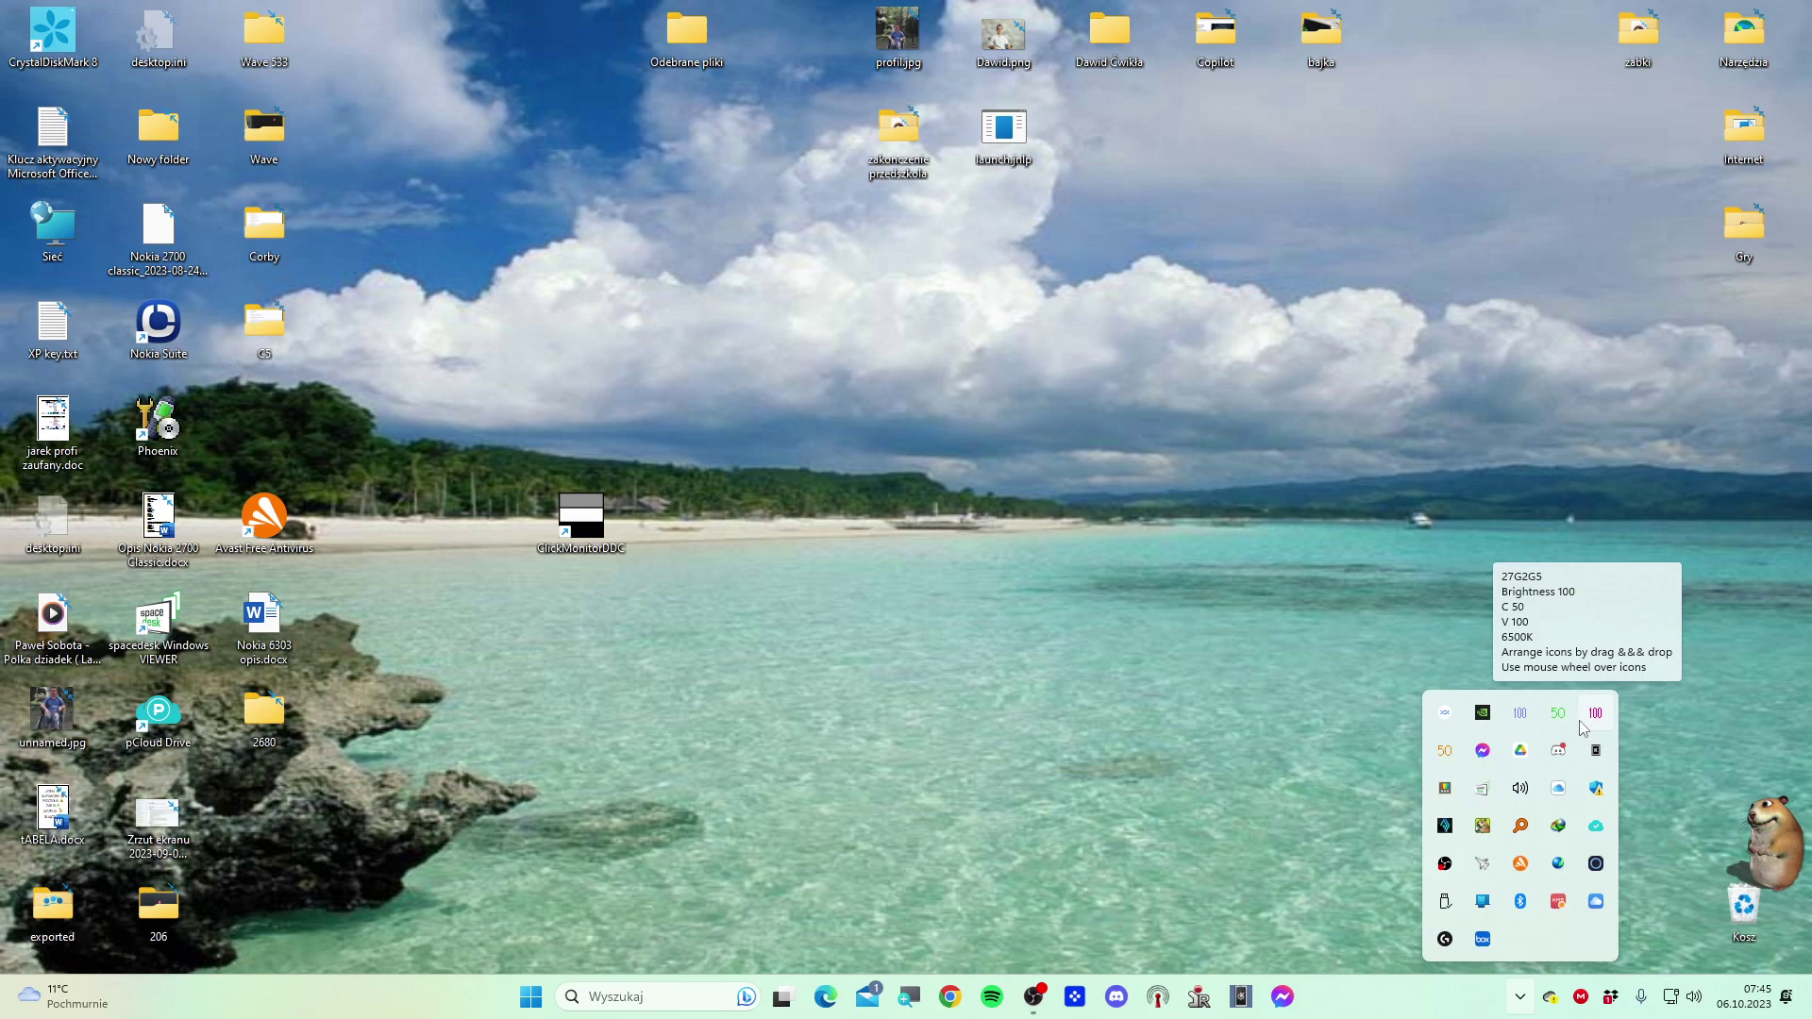
left_click(1562, 722)
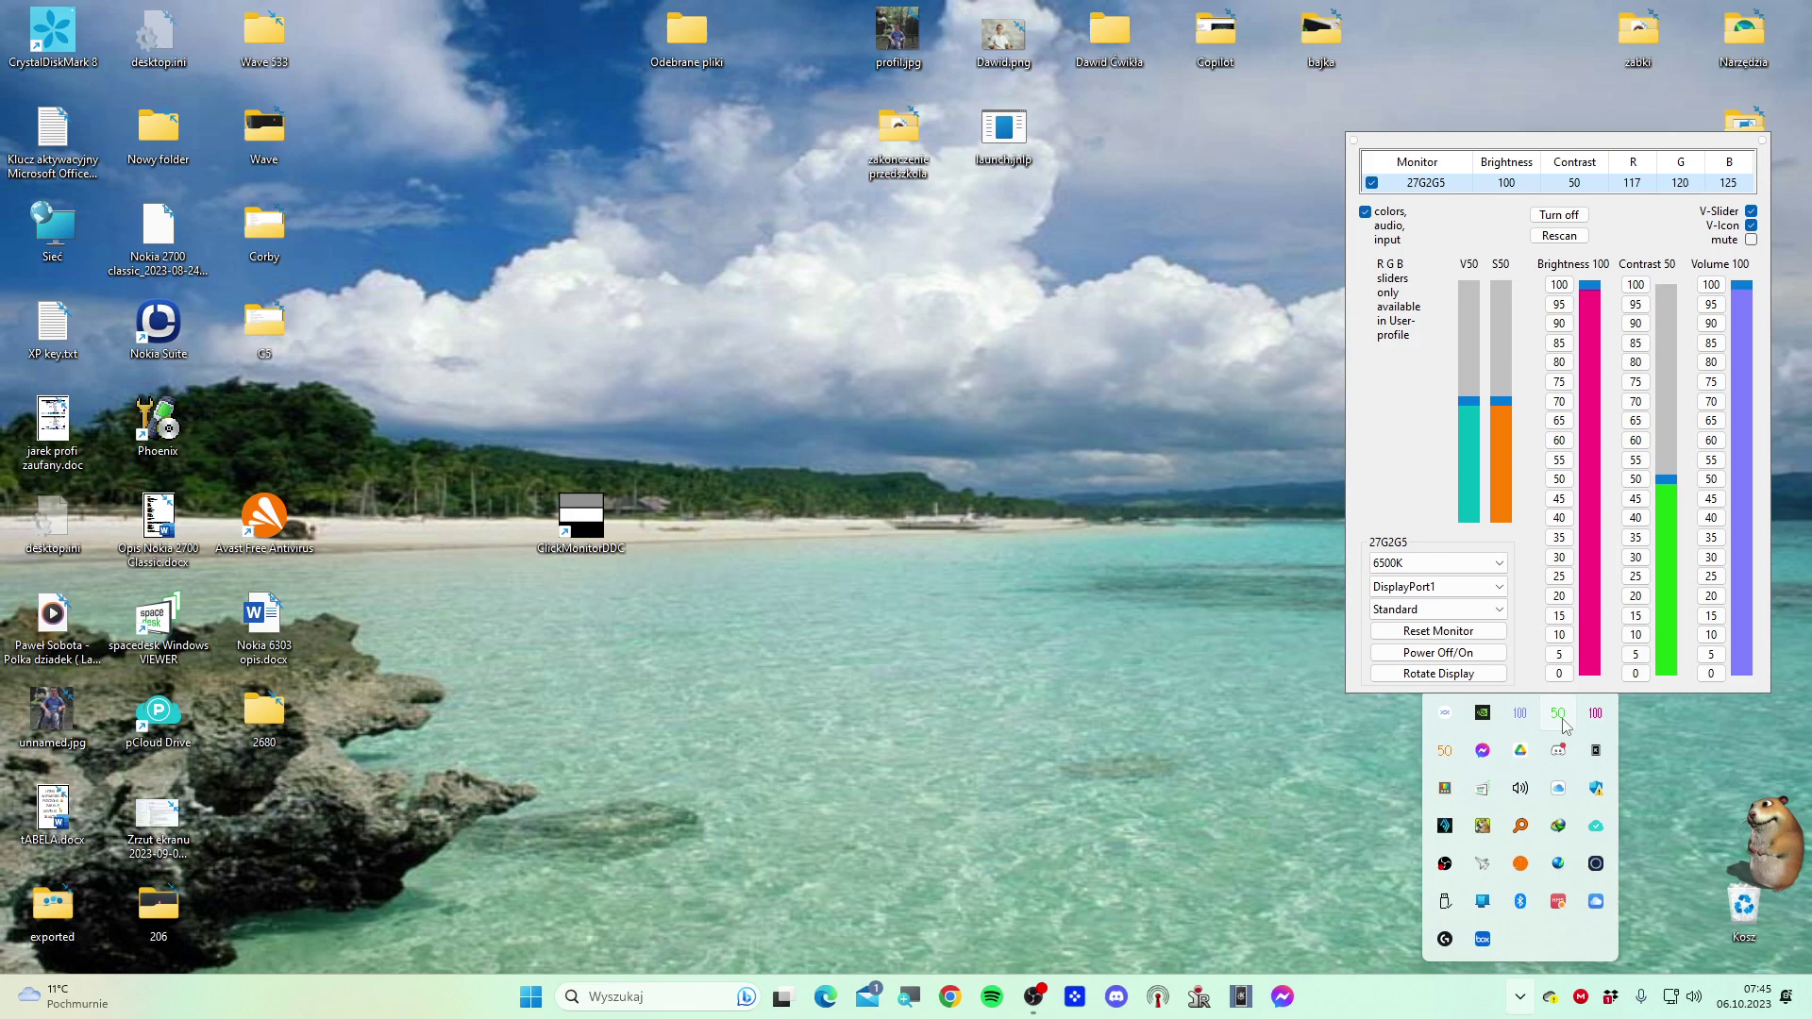
left_click(1115, 375)
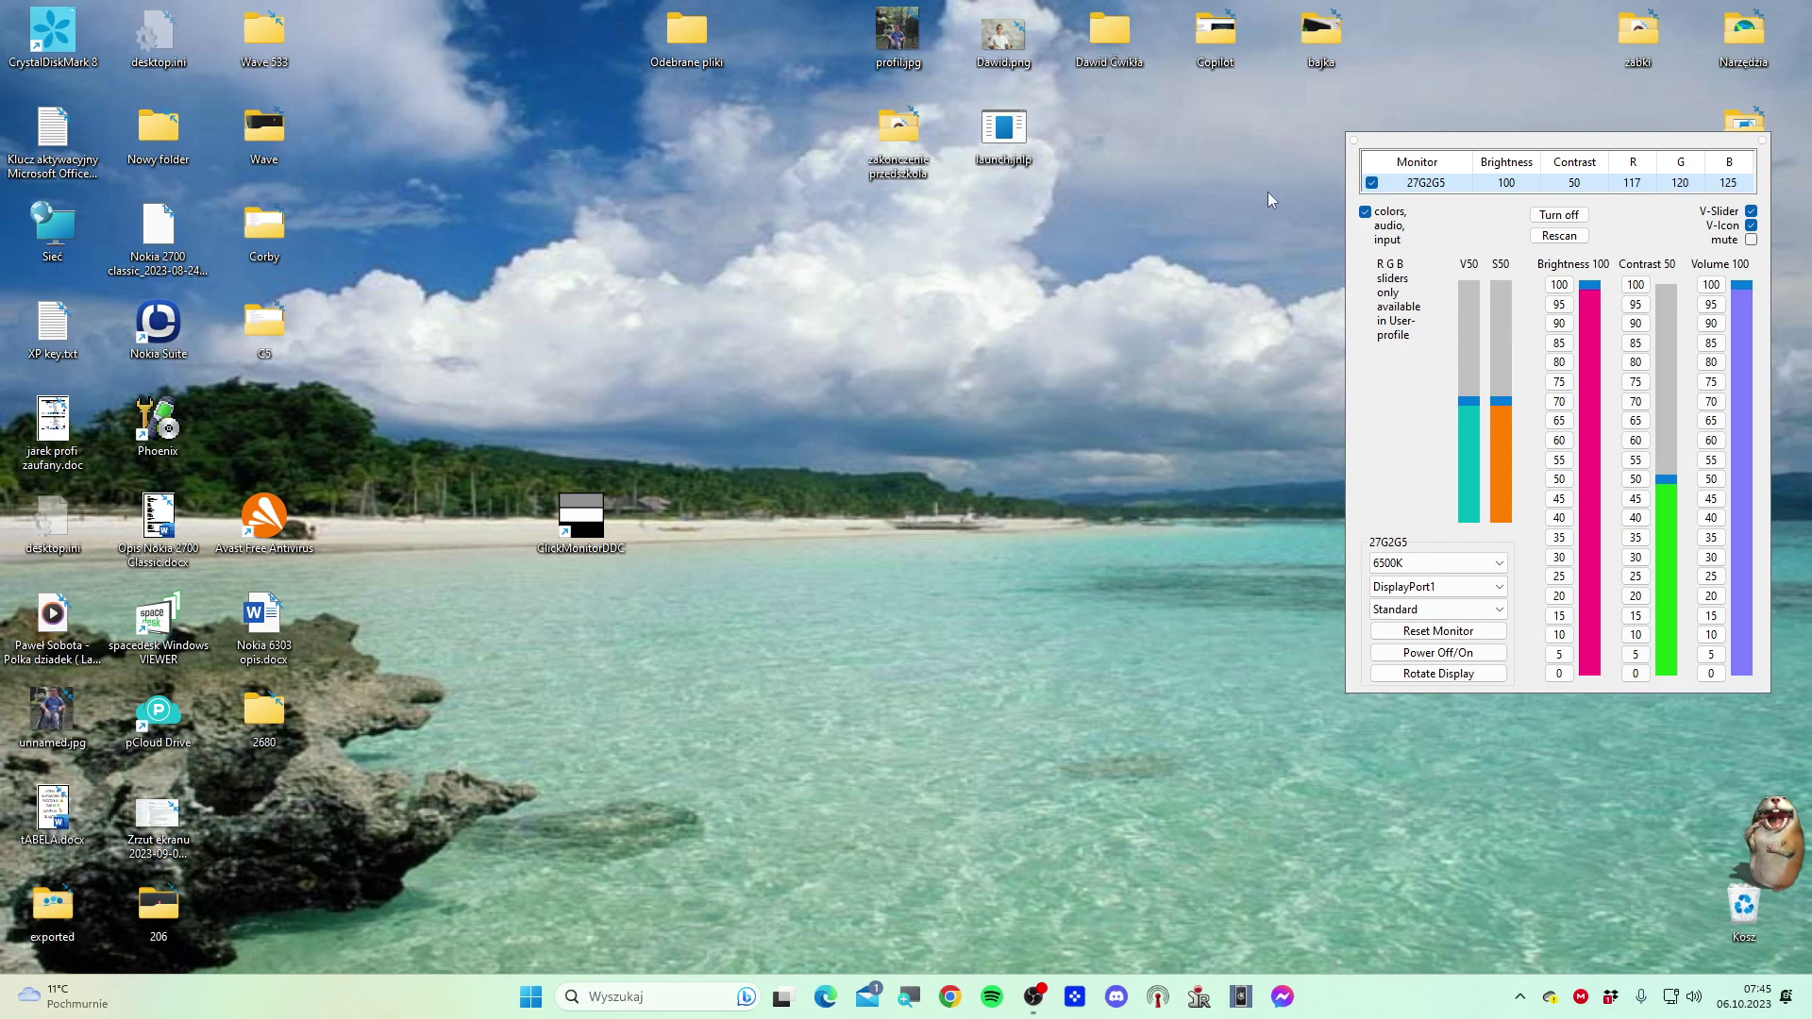
left_click(1370, 185)
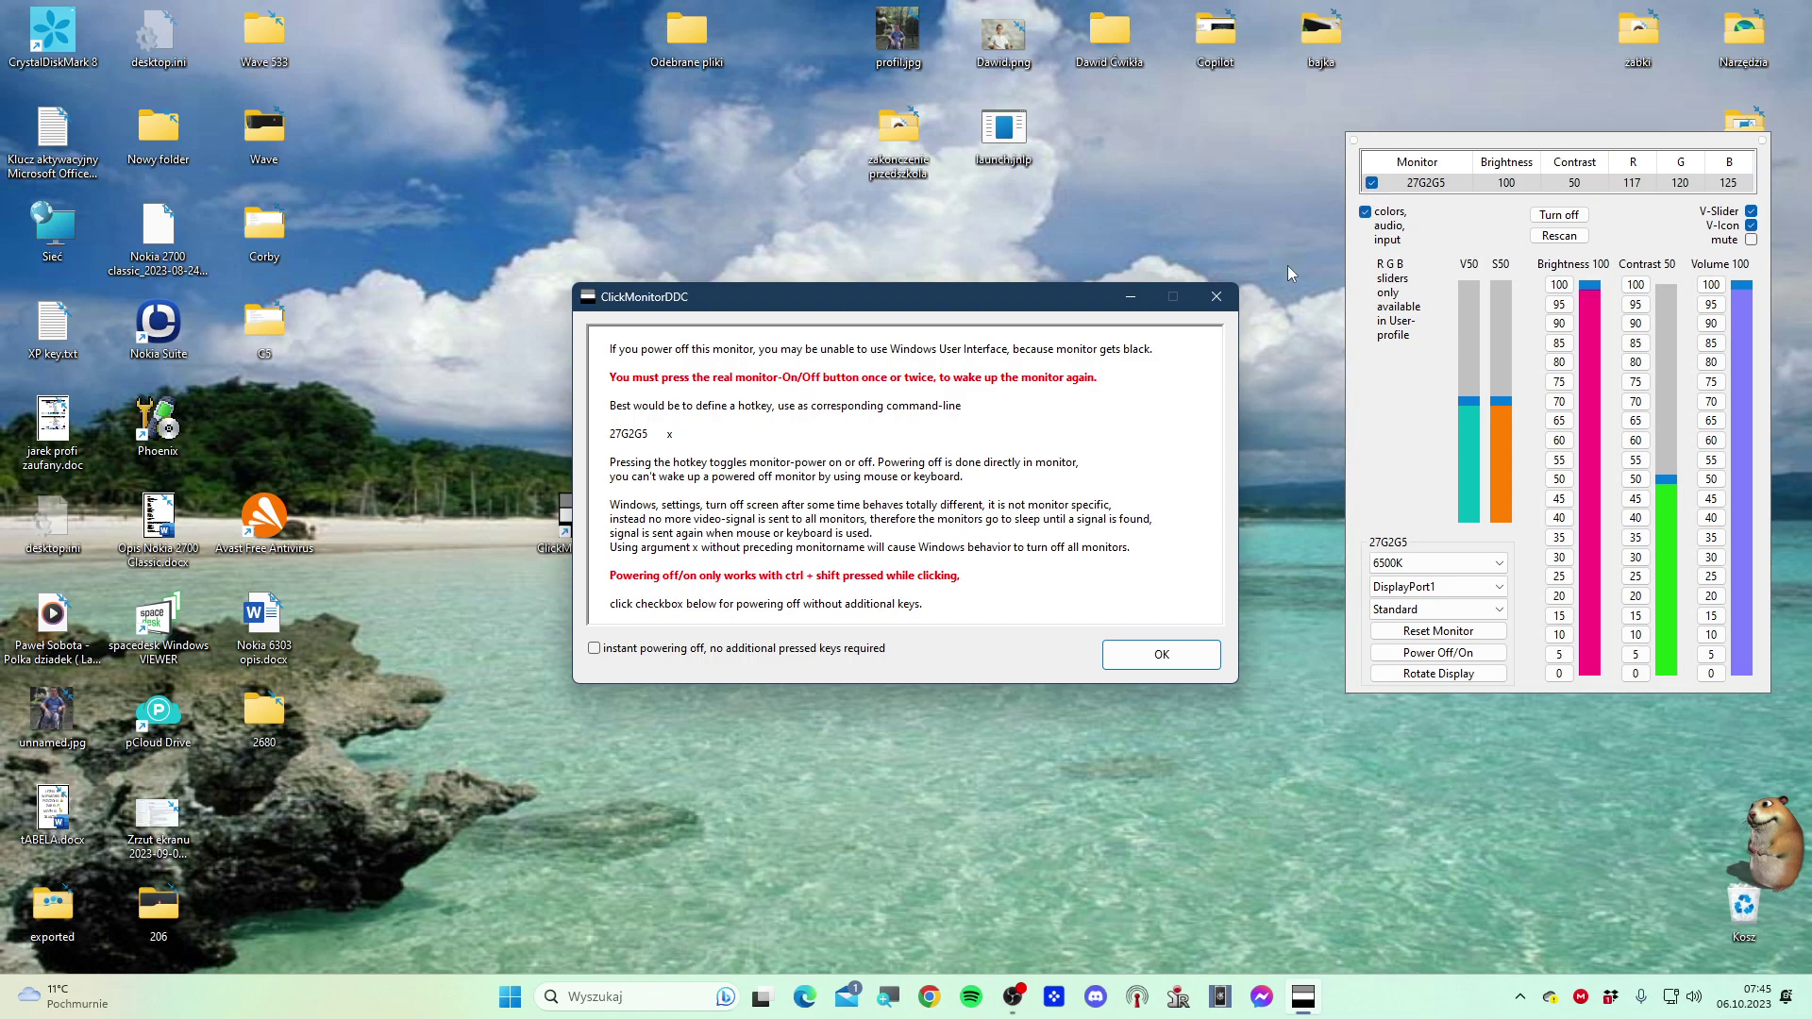
left_click(1213, 298)
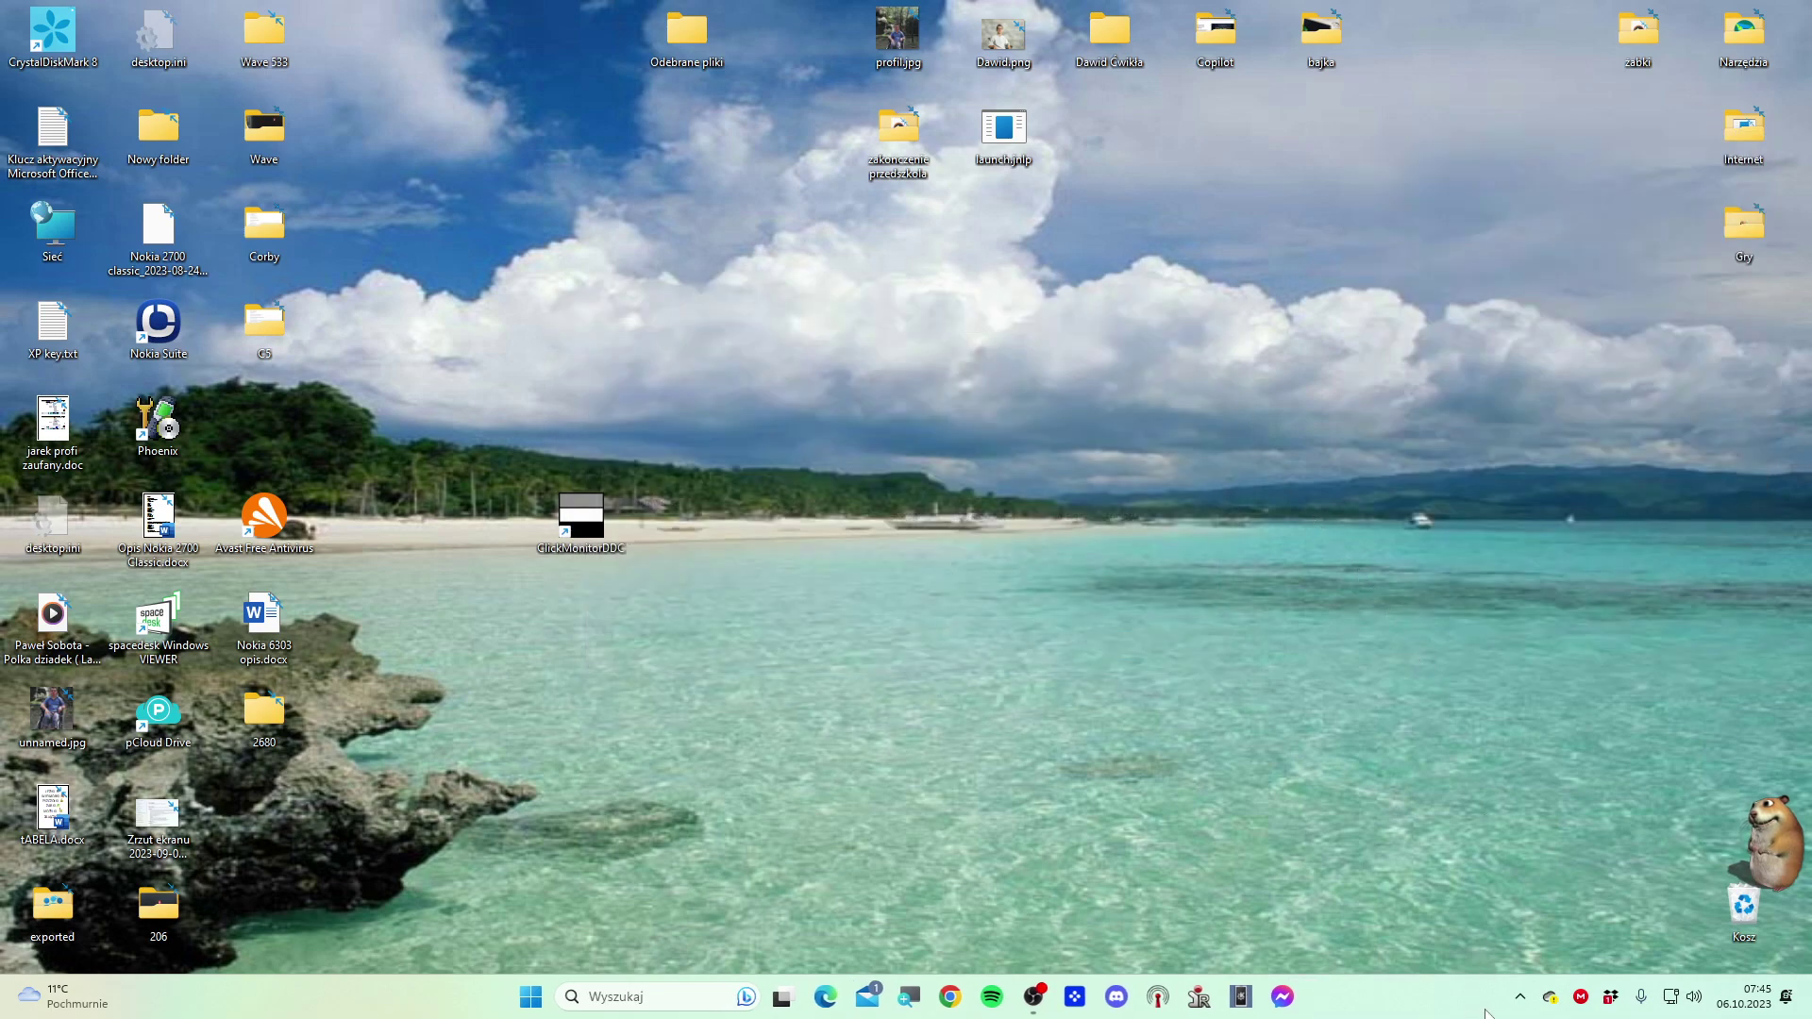
Reopen the monitor controls and vary the V slider through 60 and 71, ending at 49
left_click(1518, 998)
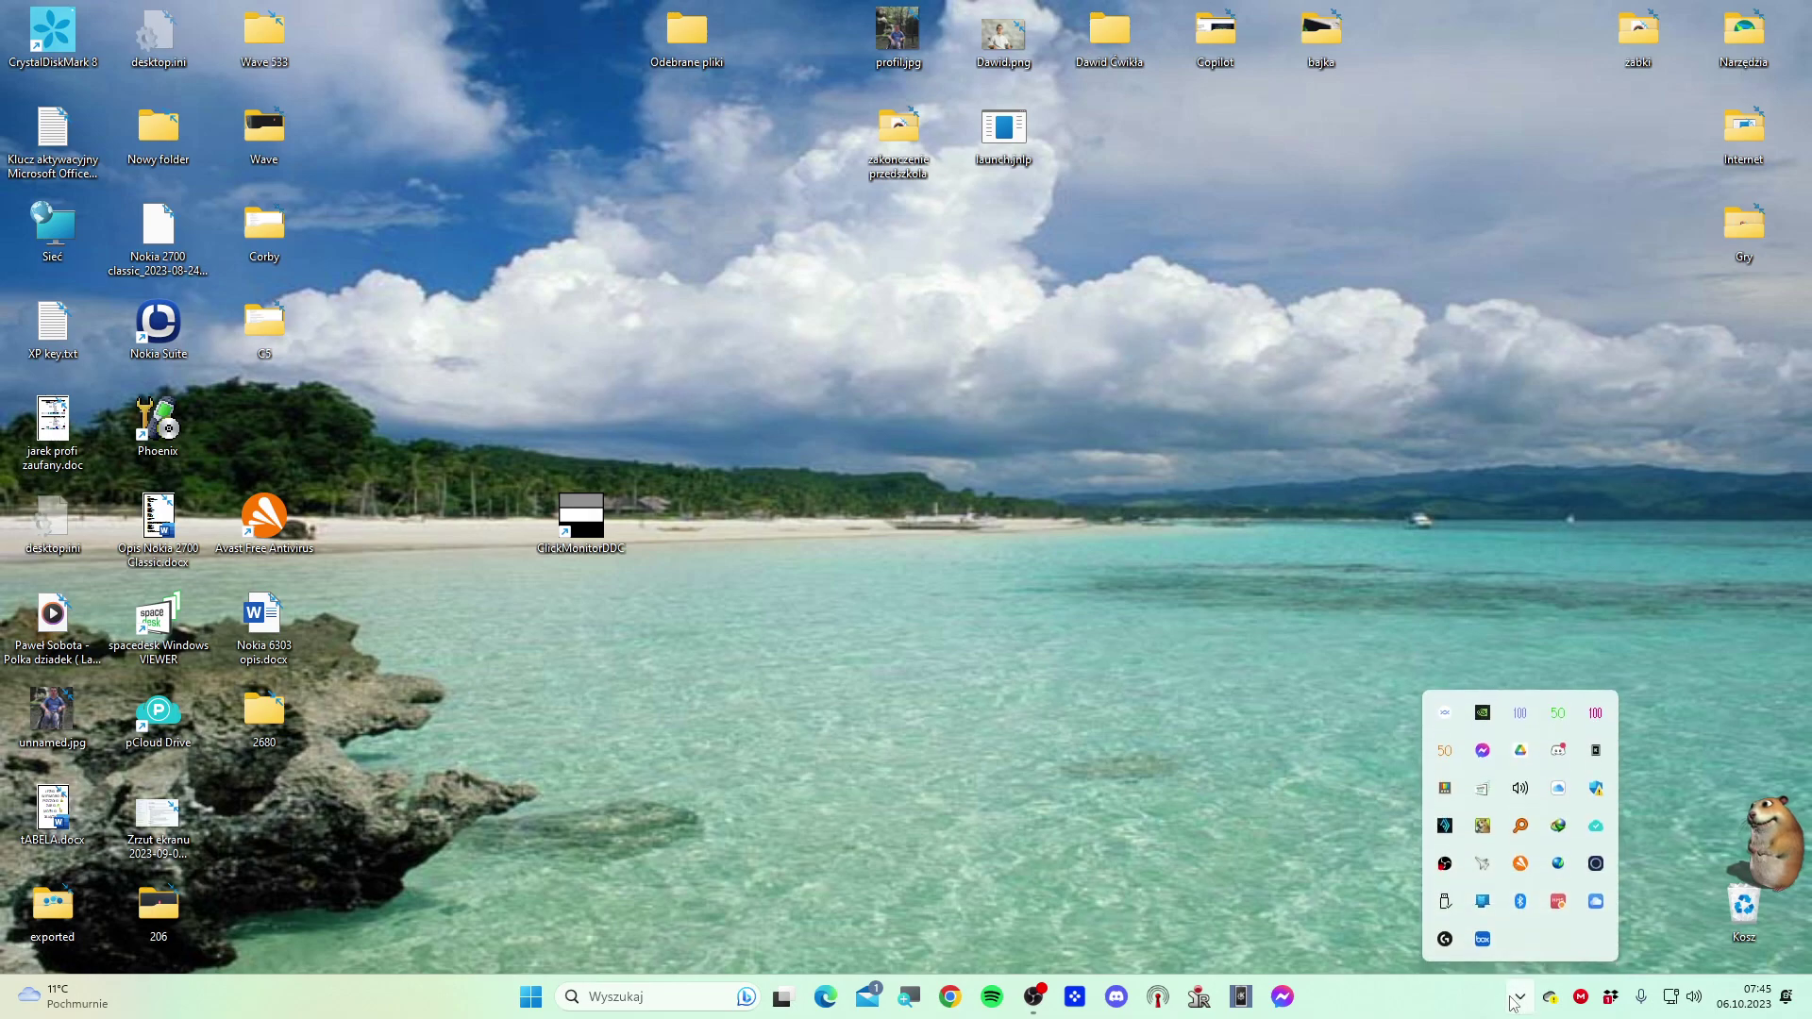
left_click(1557, 715)
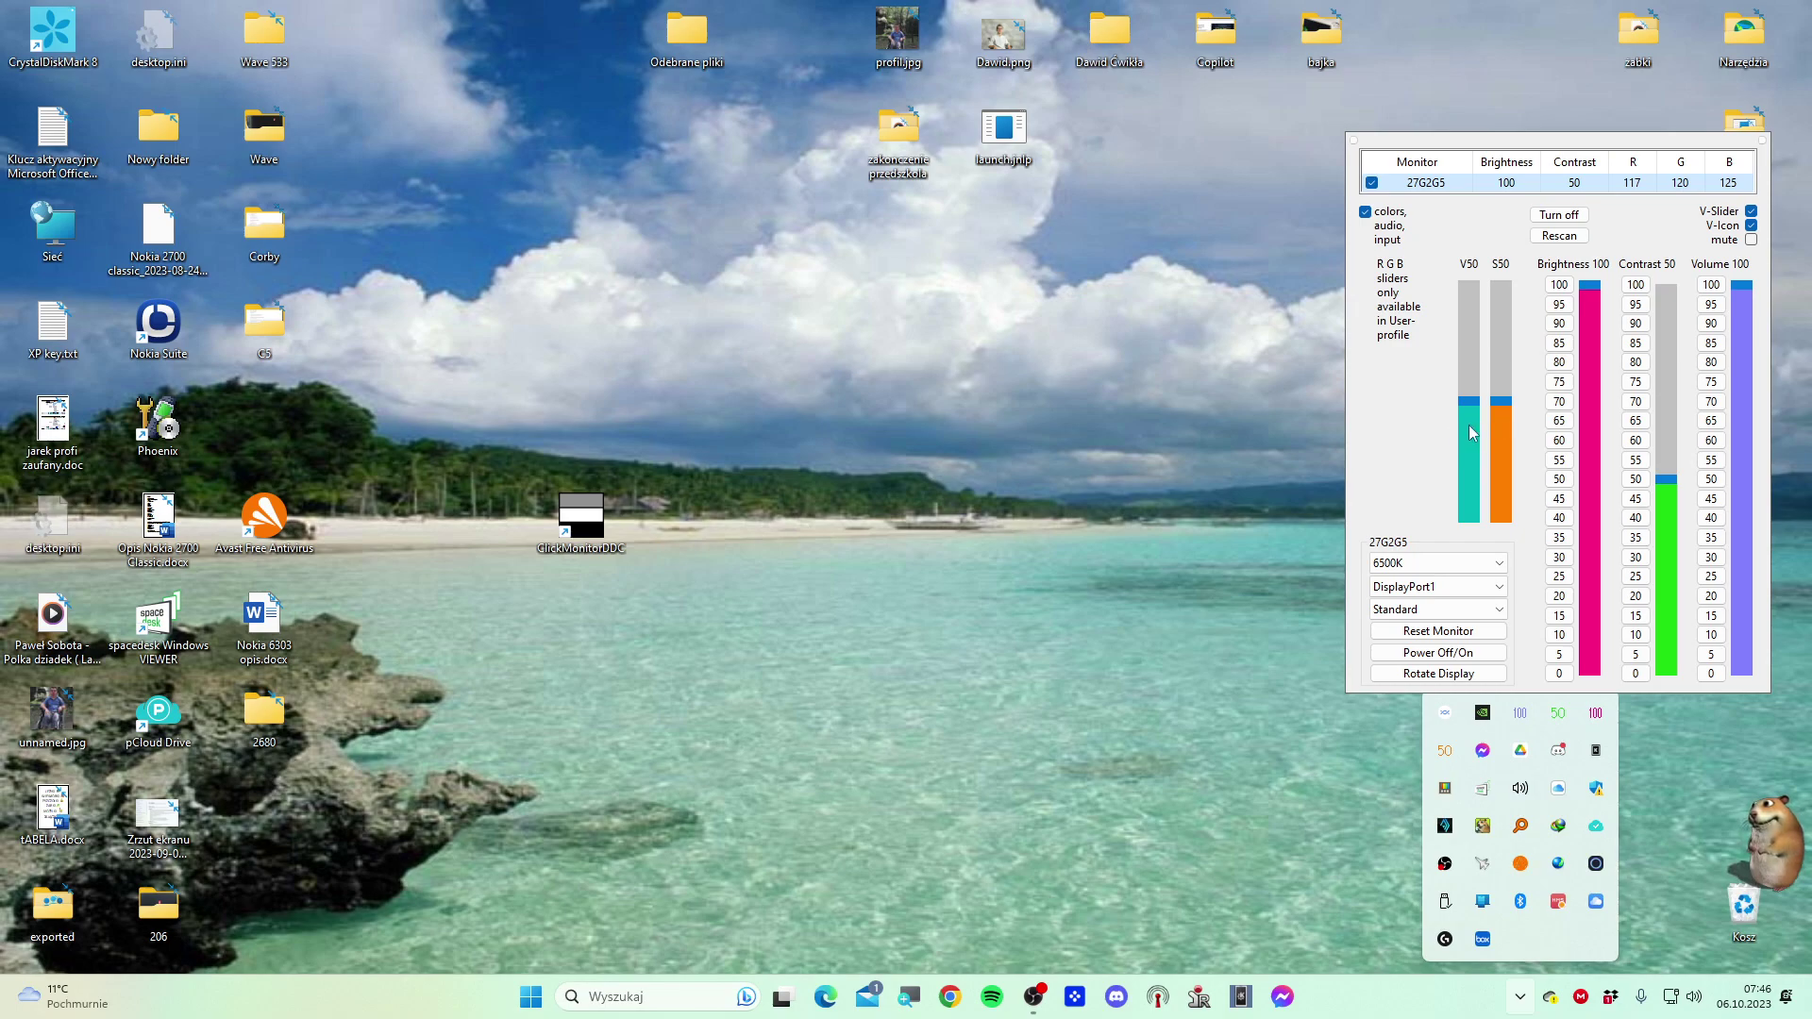
left_click(1430, 447)
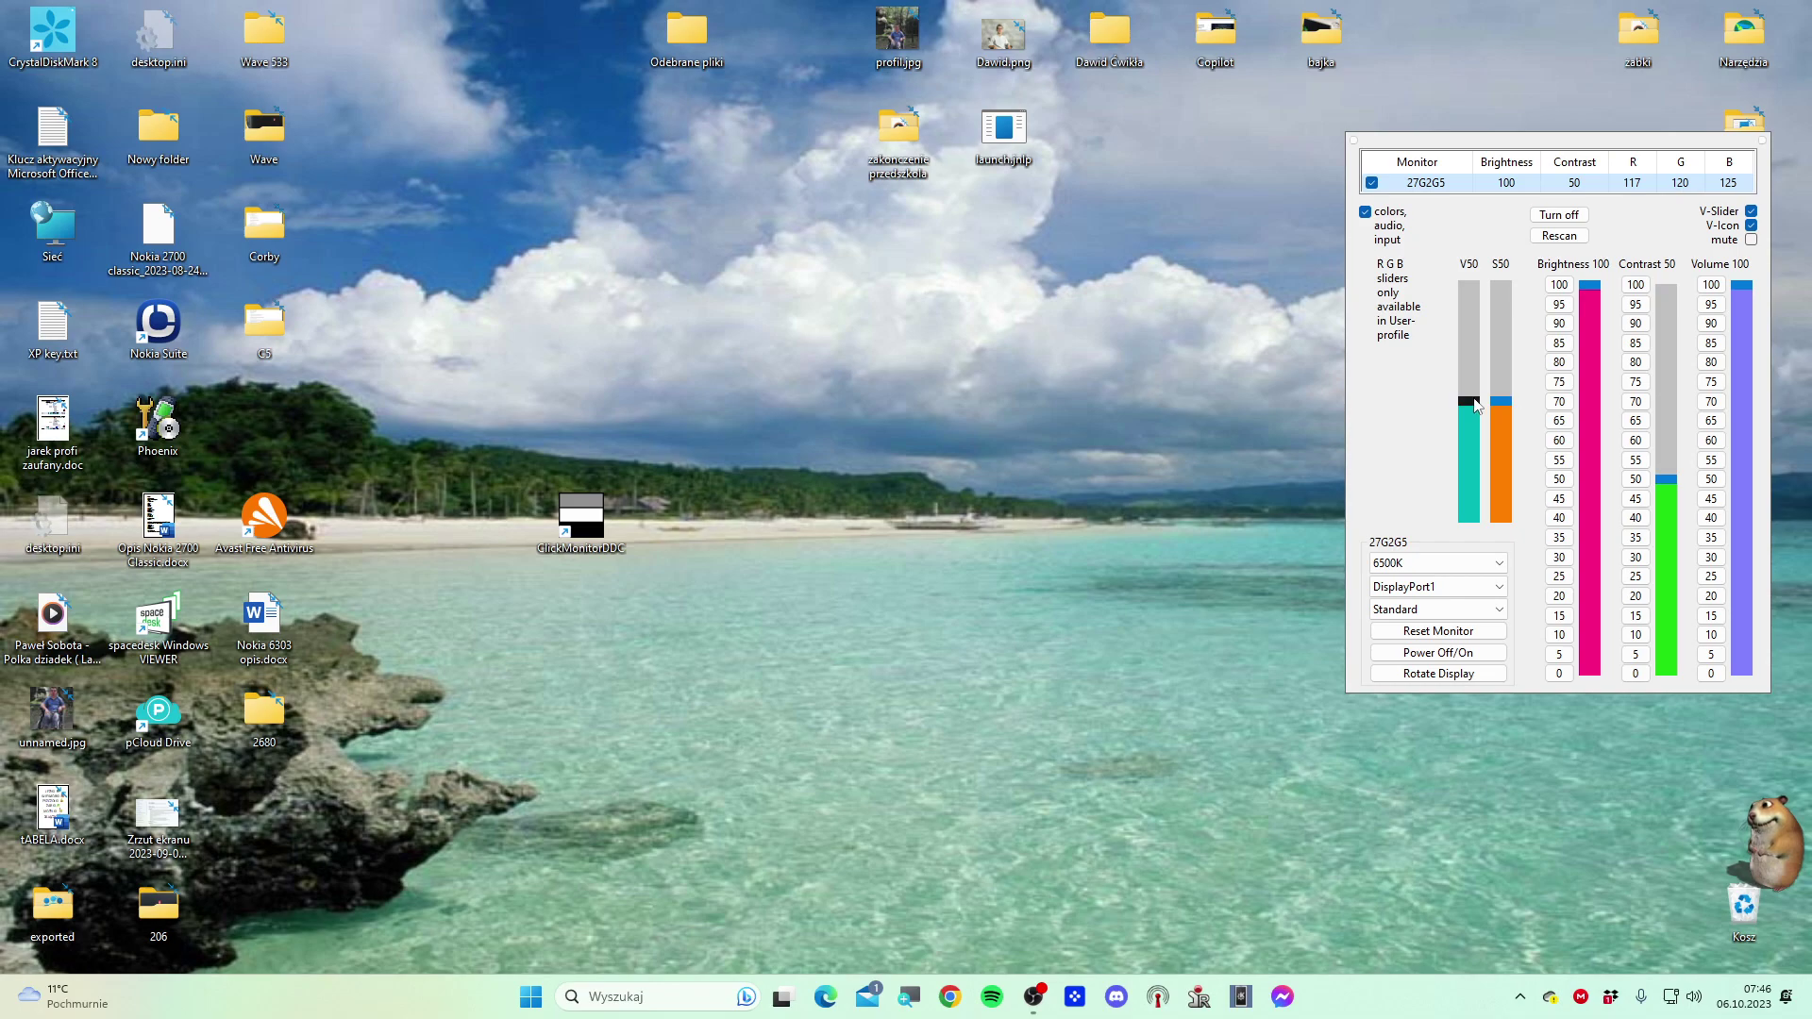
left_click_drag(1475, 405, 1467, 394)
scroll(1464, 385, "up", 8)
scroll(1467, 395, "down", 9)
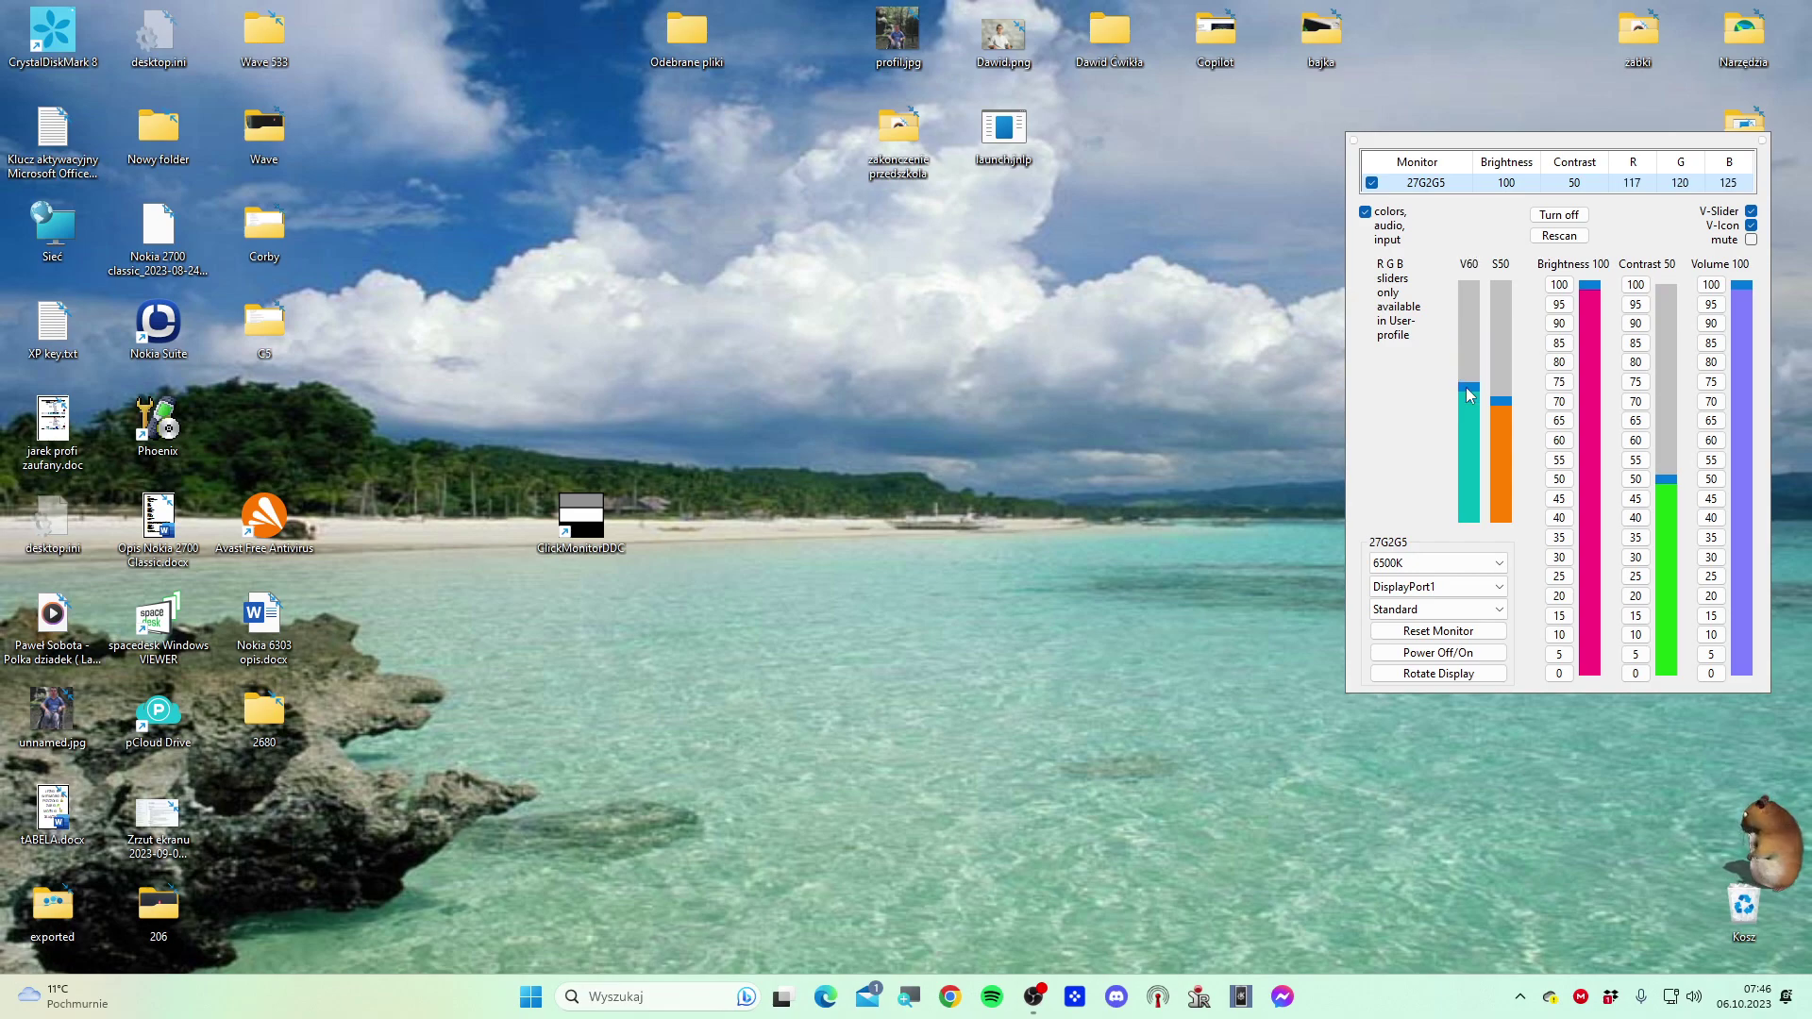
left_click_drag(1467, 396, 1455, 349)
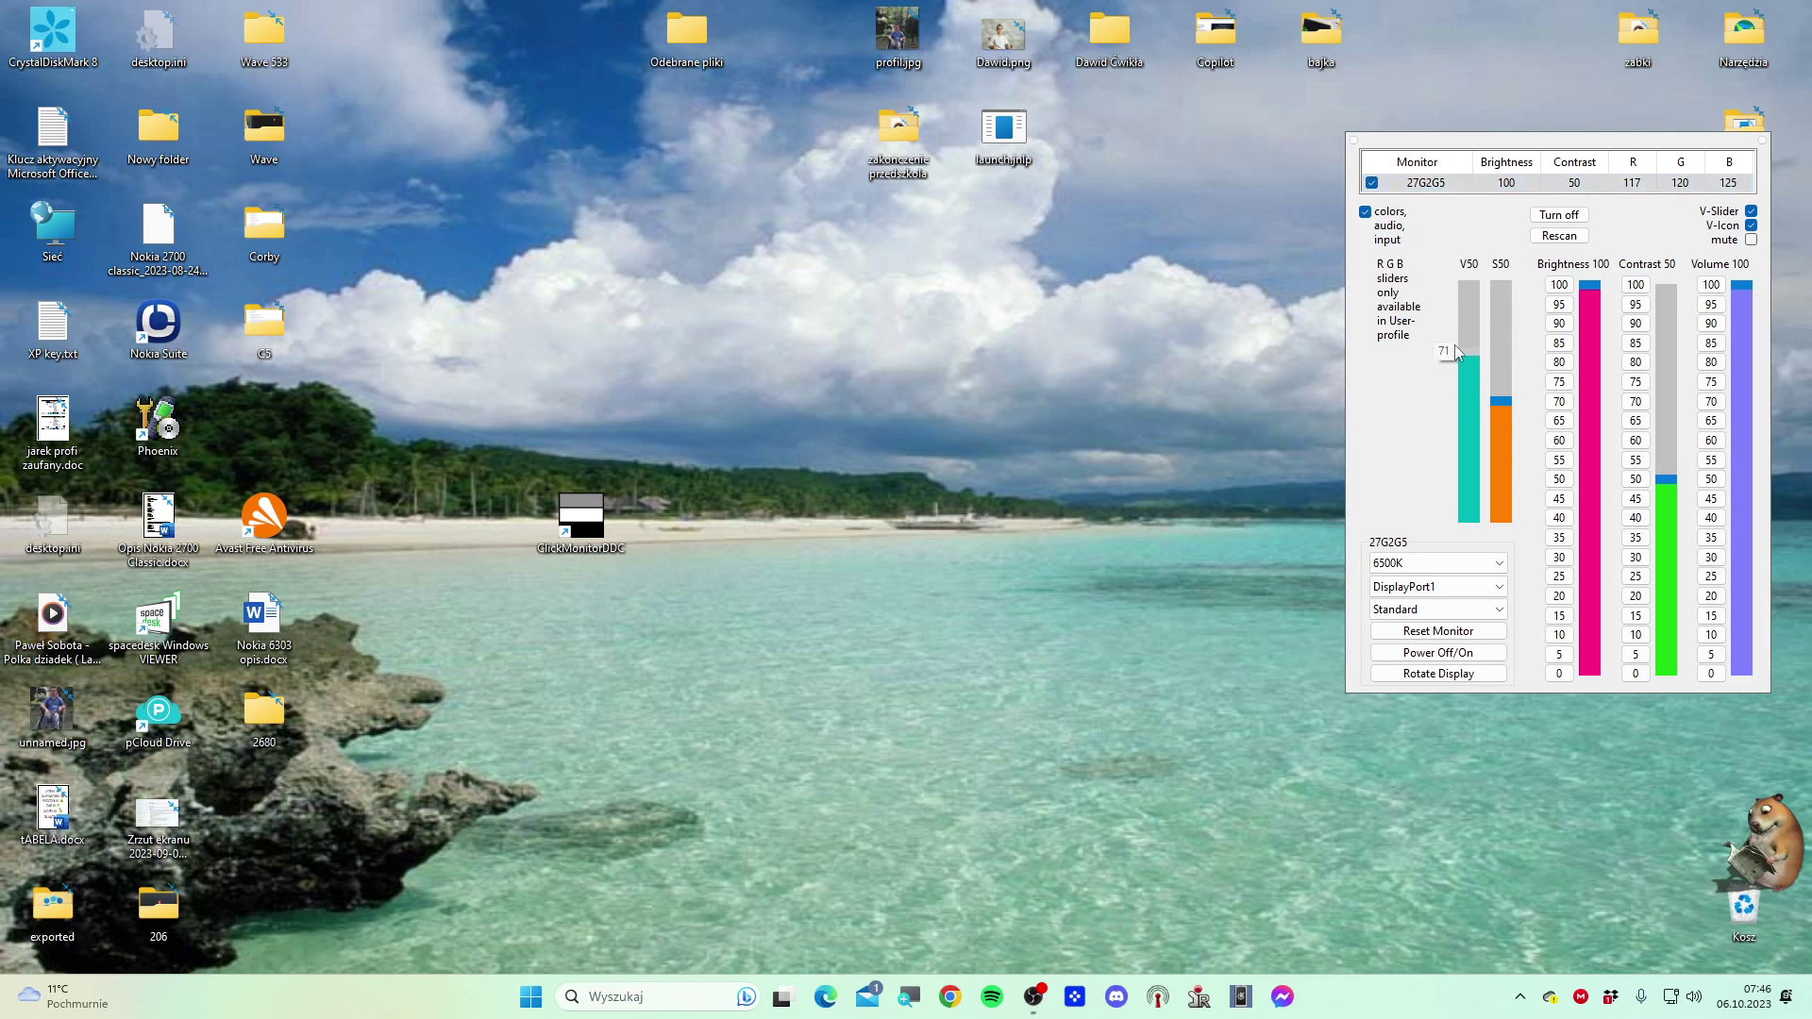
left_click(1469, 404)
scroll(1479, 413, "down", 2)
scroll(1479, 413, "up", 2)
scroll(1479, 413, "down", 2)
Switch the monitor's colour profile to User1 and try adjusting its blue and saturation sliders
mouse_move(1361, 565)
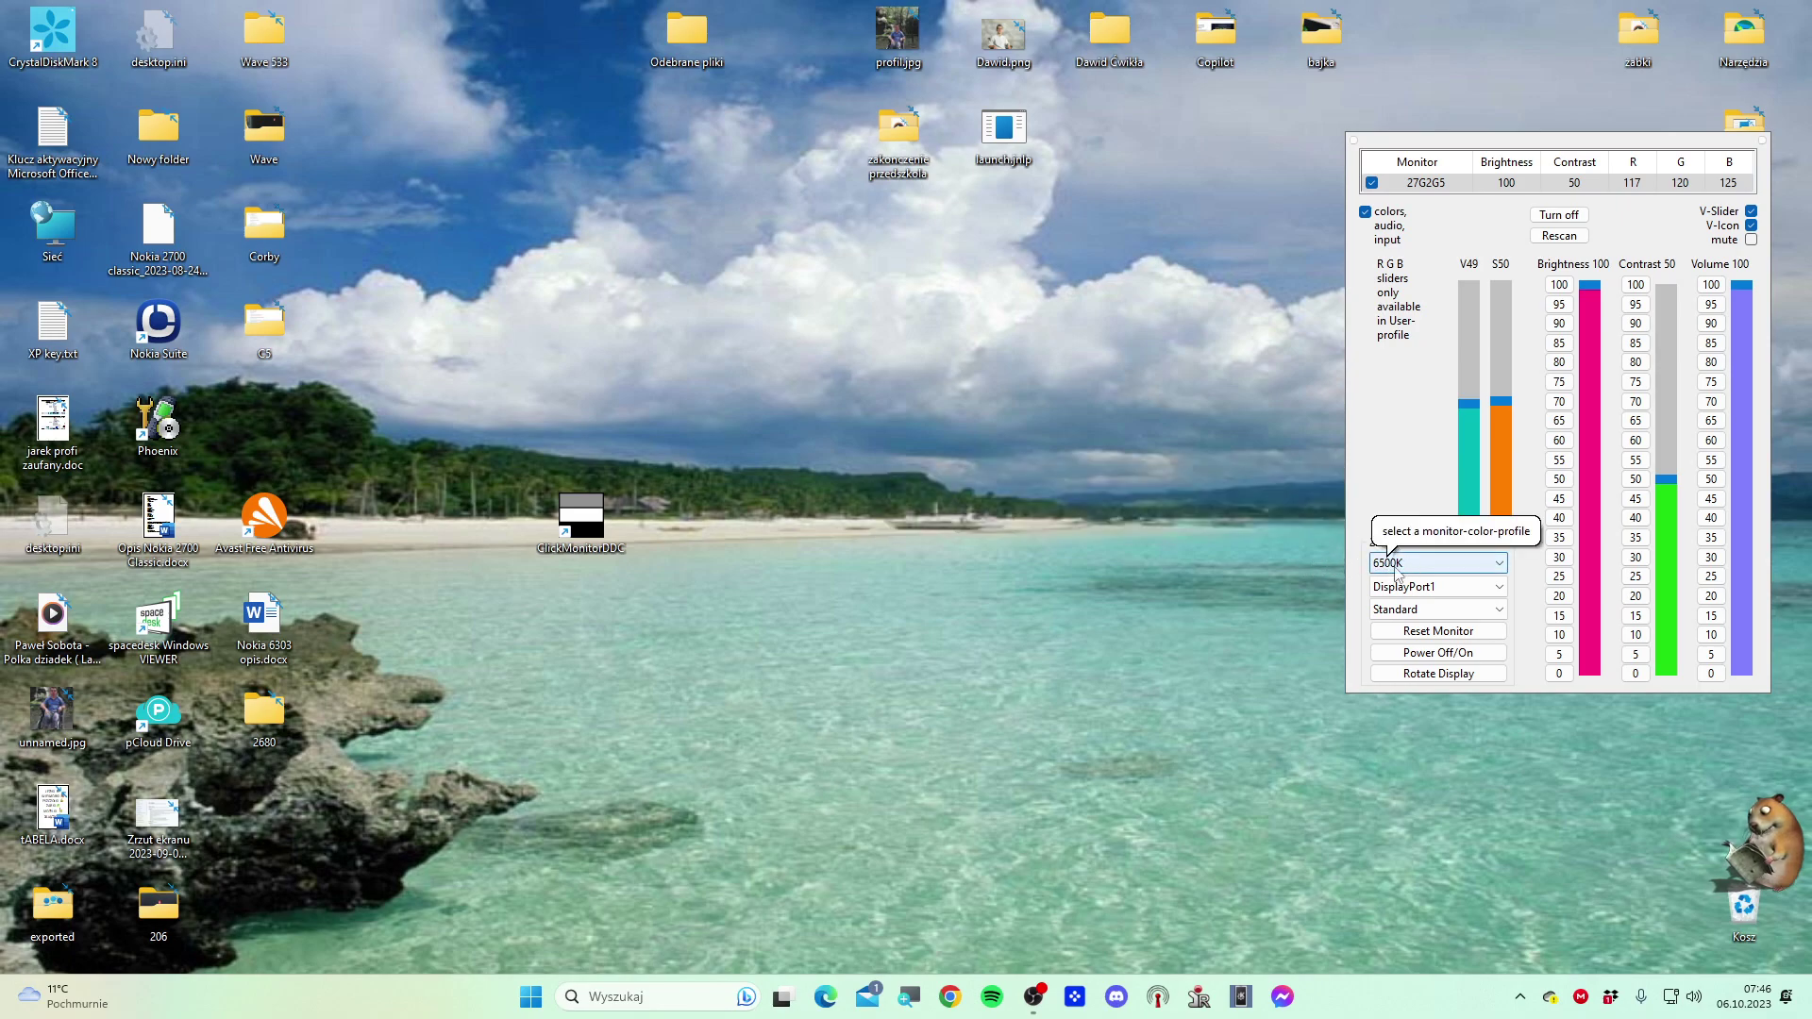
left_click(1399, 566)
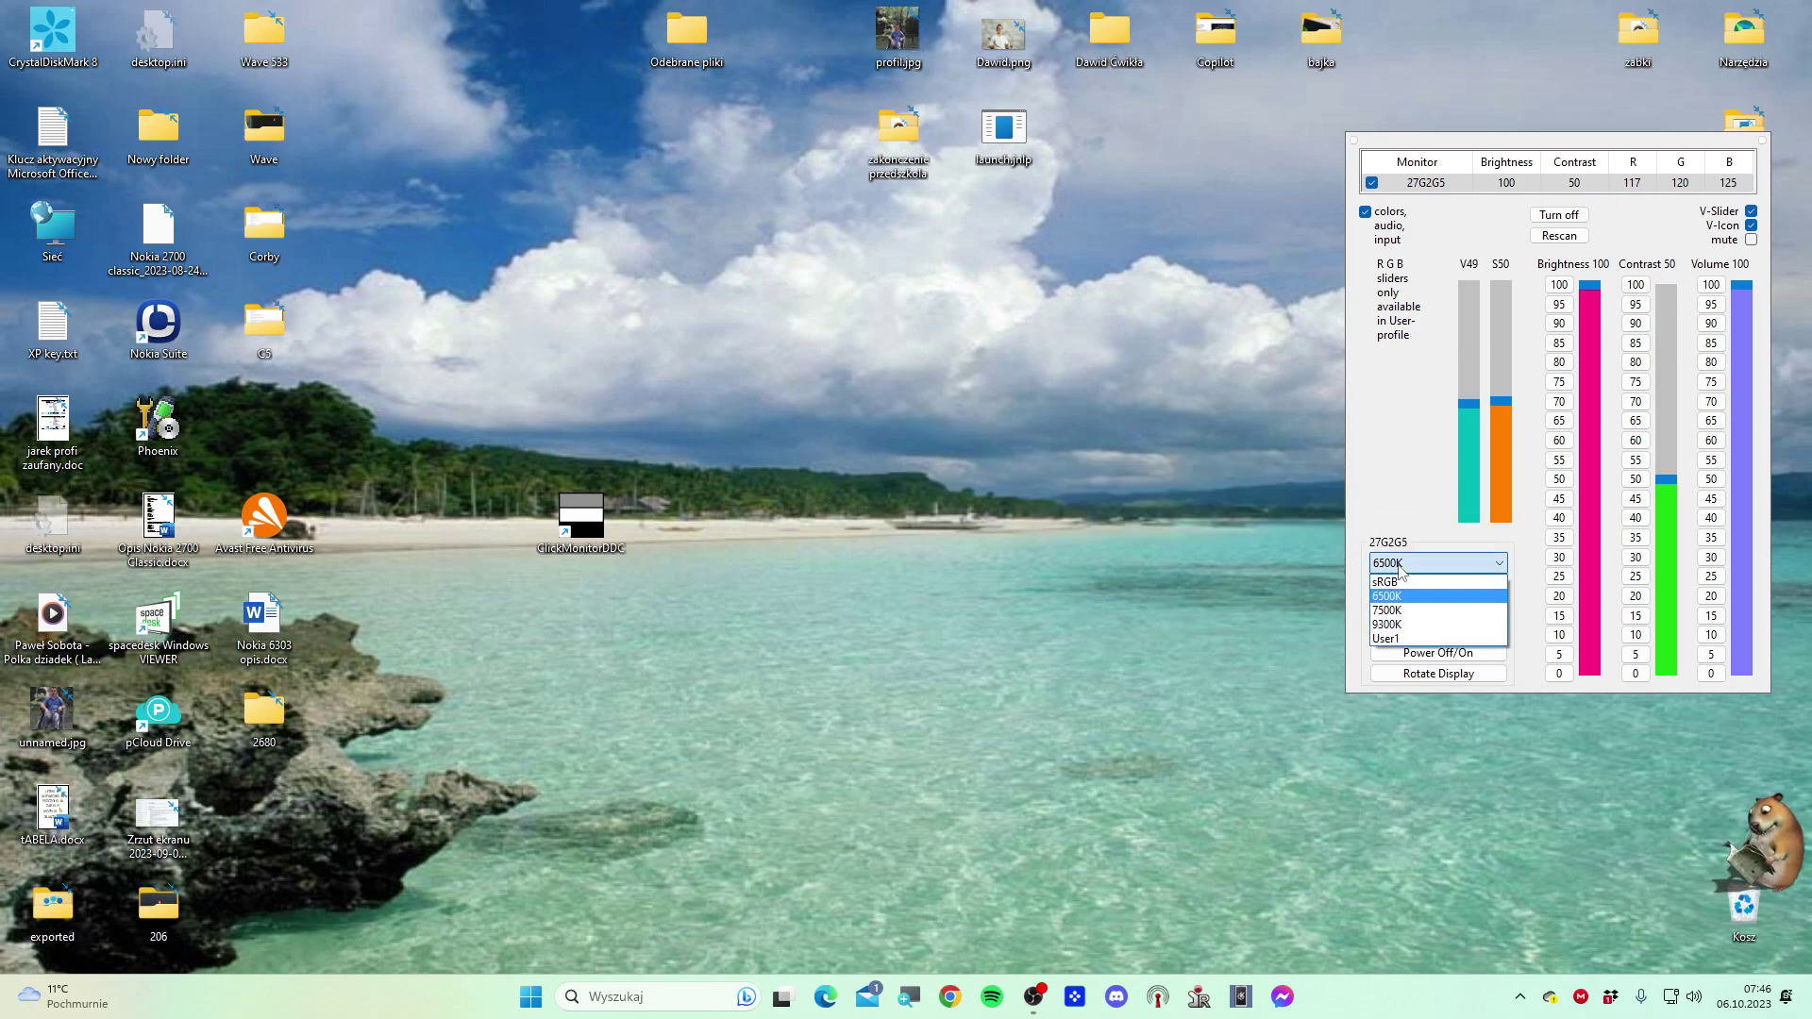
left_click(1410, 639)
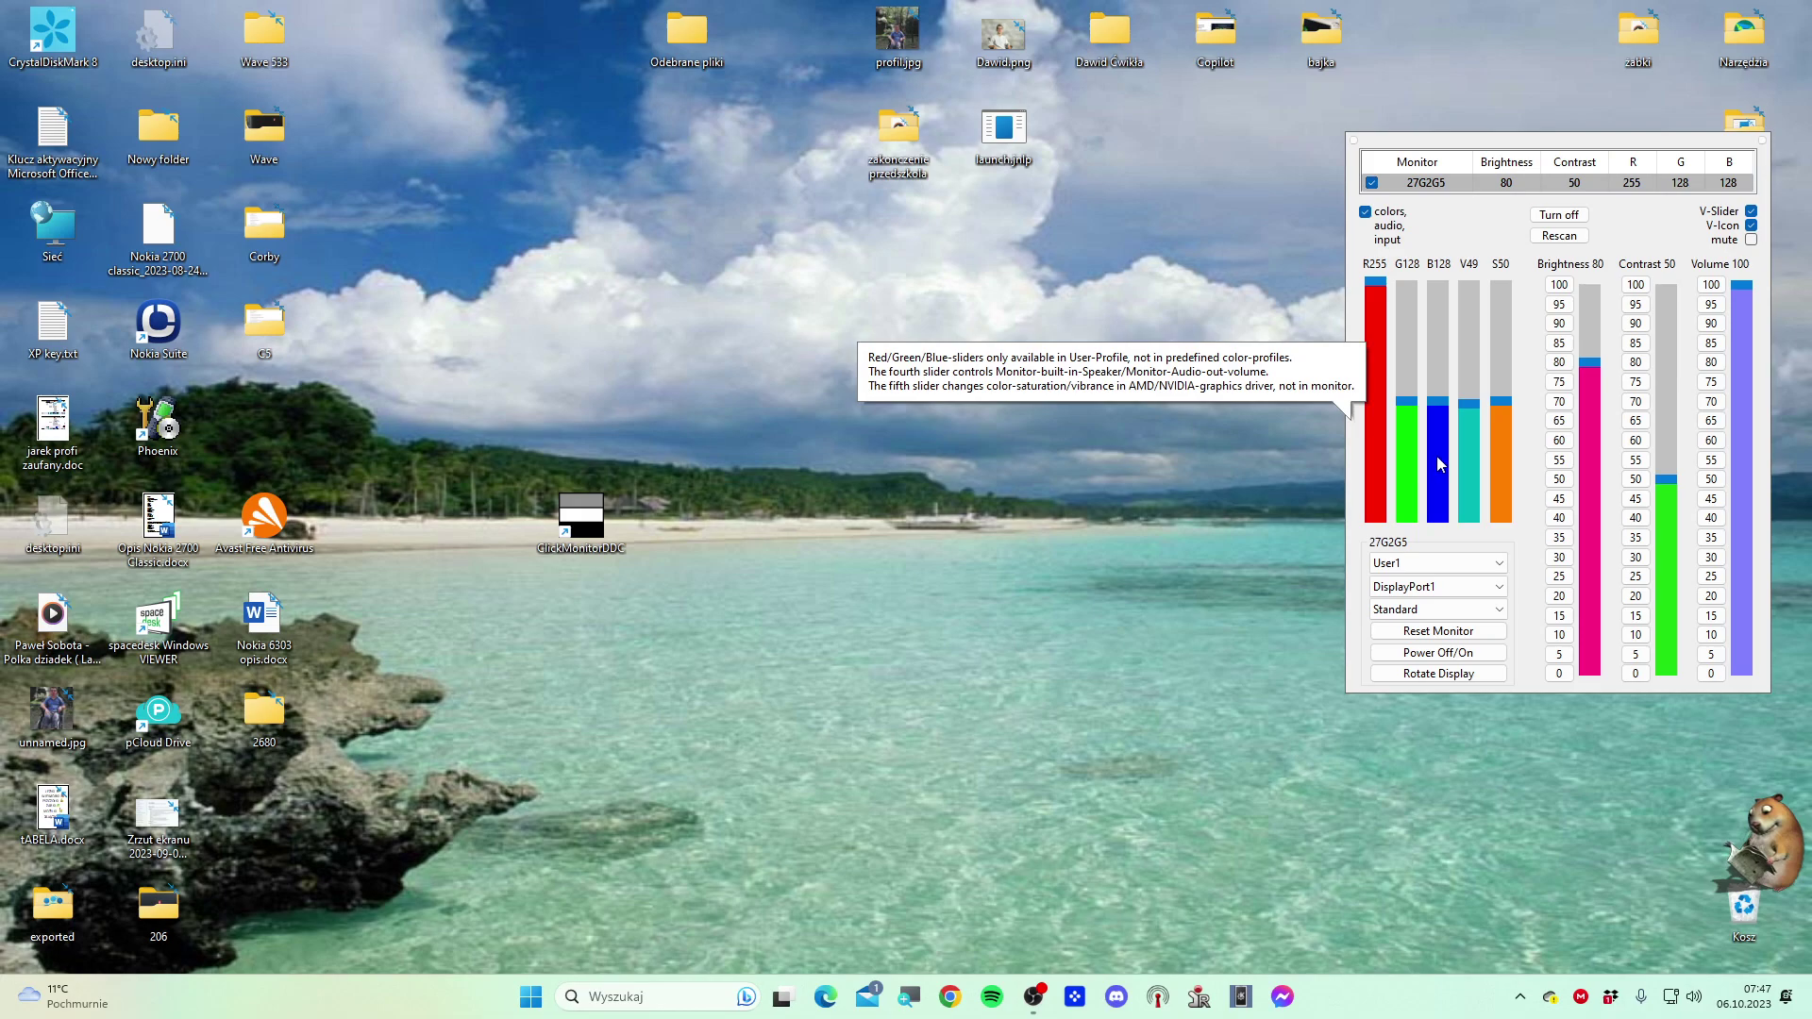
scroll(1501, 410, "up", 2)
scroll(1498, 404, "up", 5)
scroll(1500, 400, "down", 10)
left_click(1504, 411)
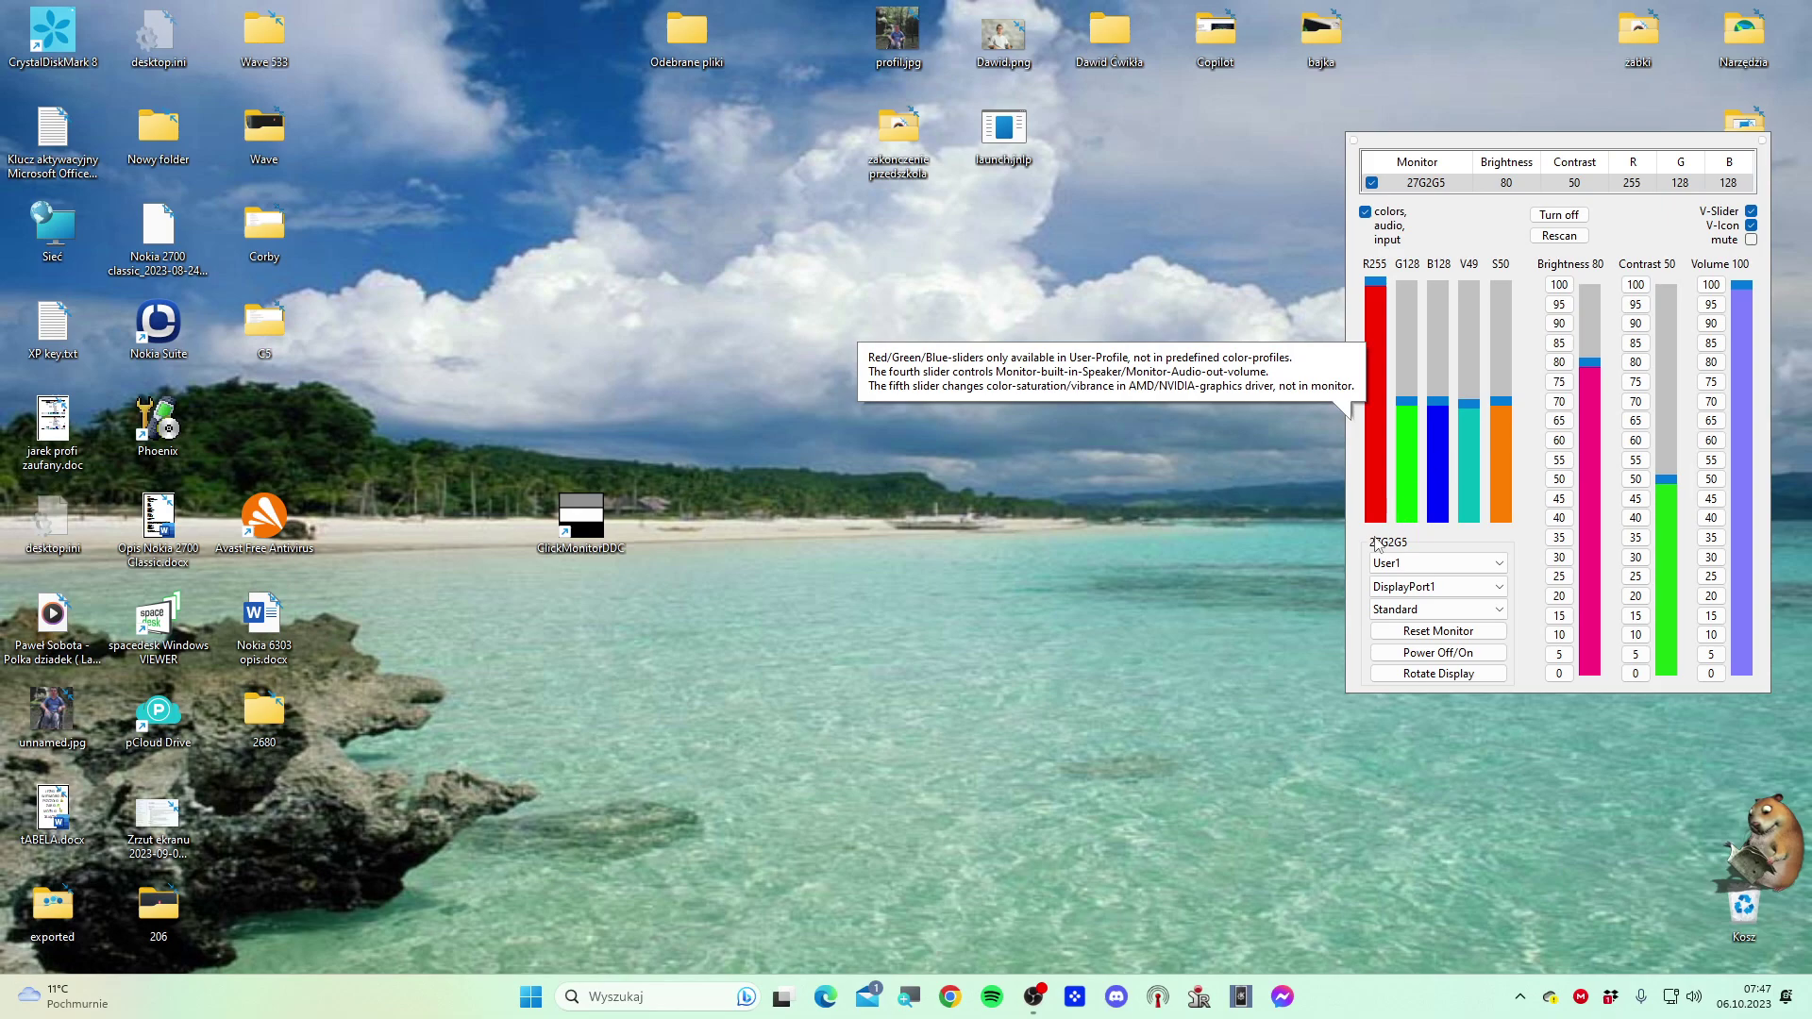
Reset the 27G2G5 monitor to its default settings and accept the confirmation
left_click(1411, 634)
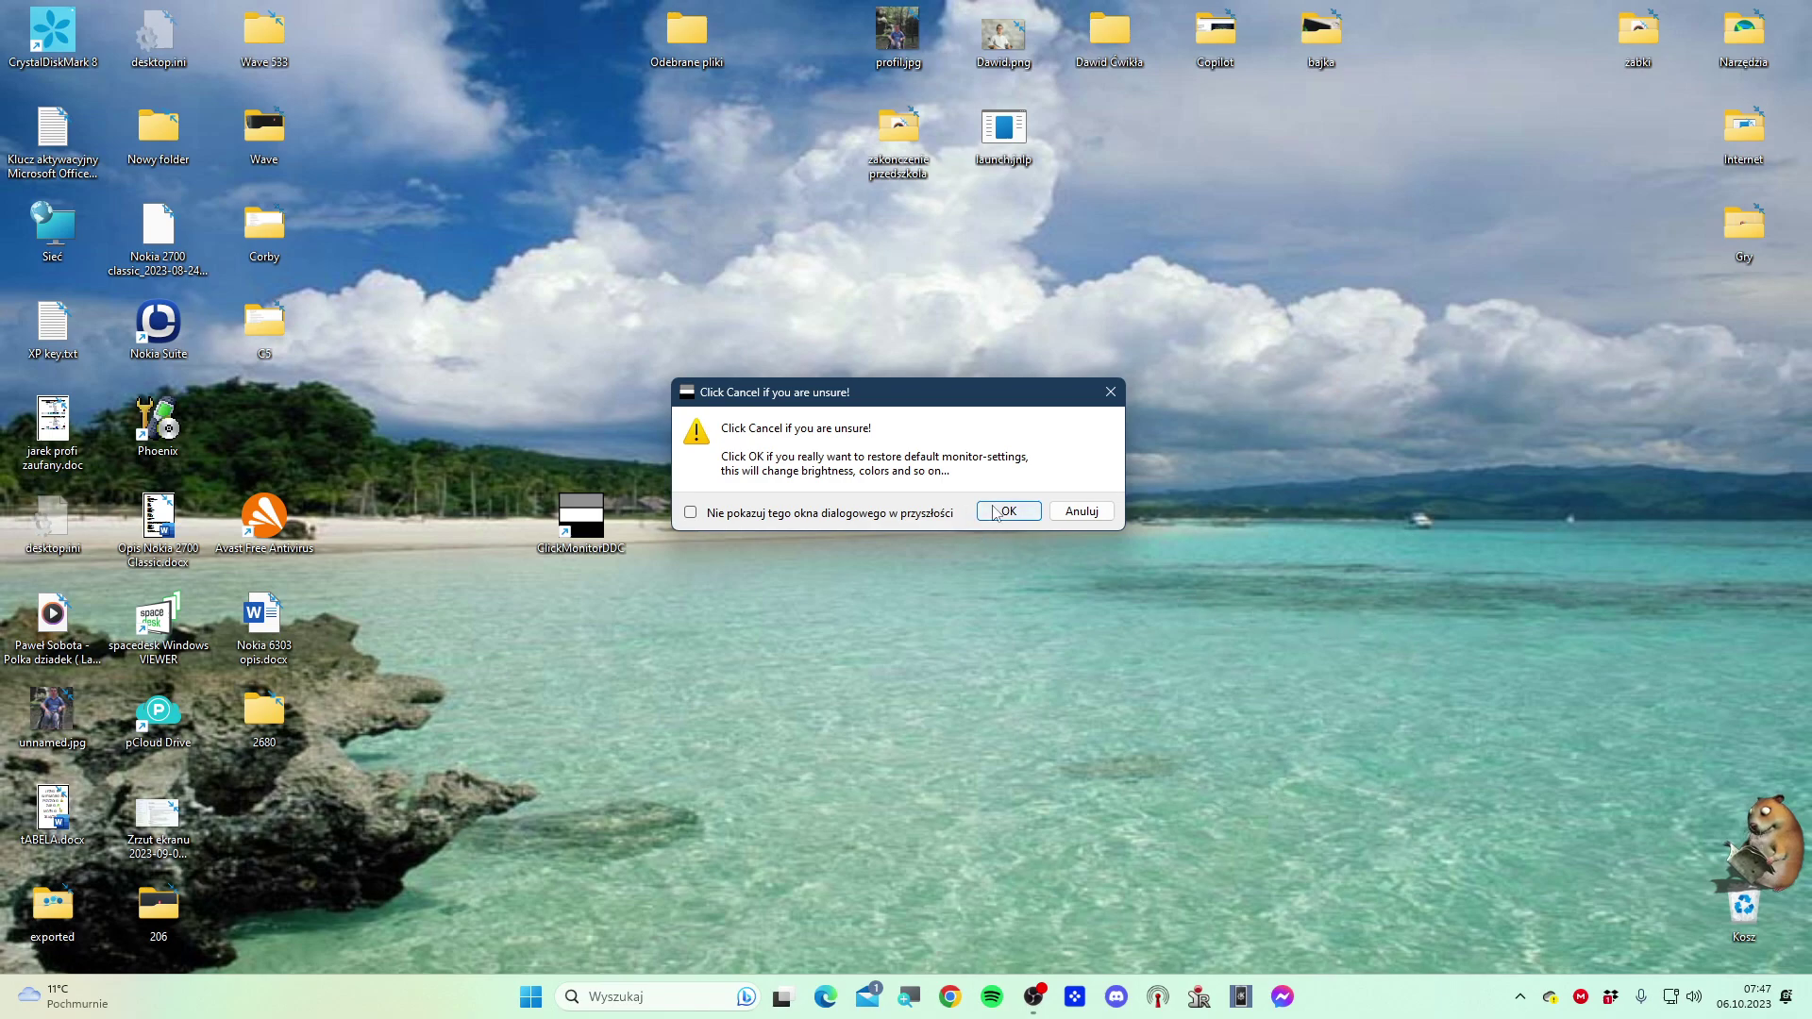
left_click(1001, 512)
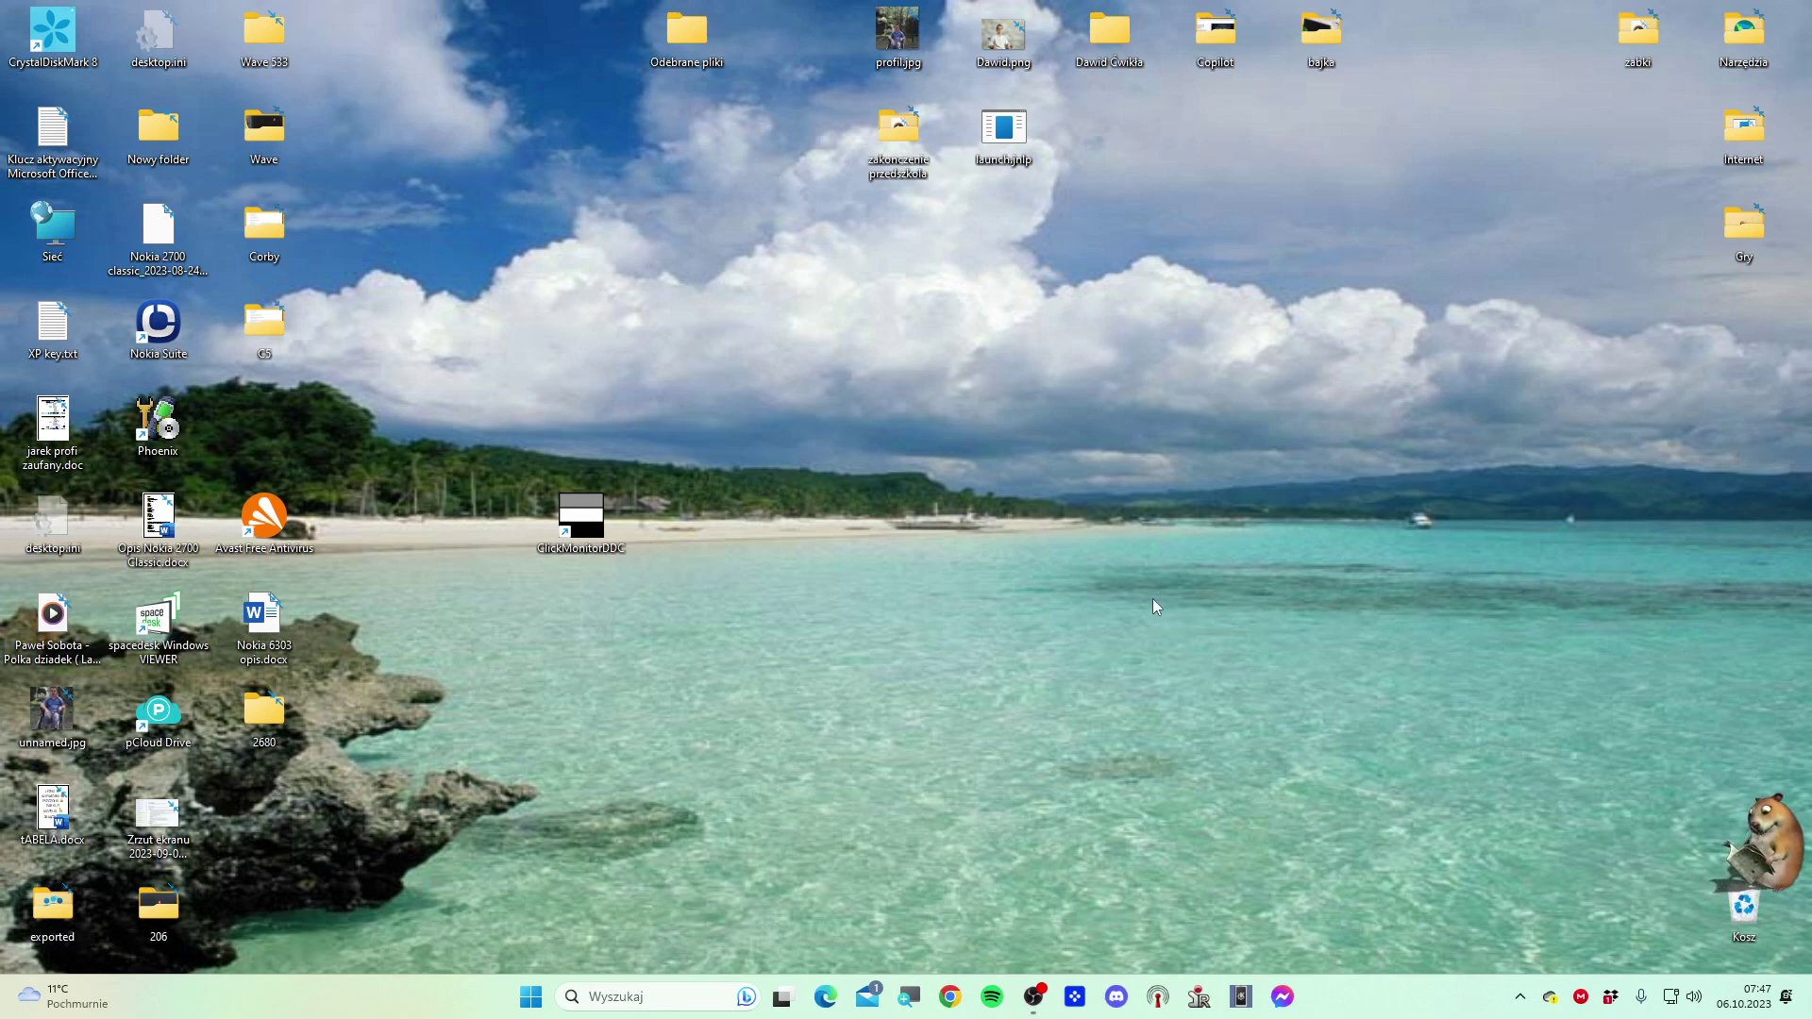
Open the ClickMonitorDDC controls, choose VGA1 as the monitor's input source and cancel the input change
left_click(1519, 1000)
left_click(1568, 717)
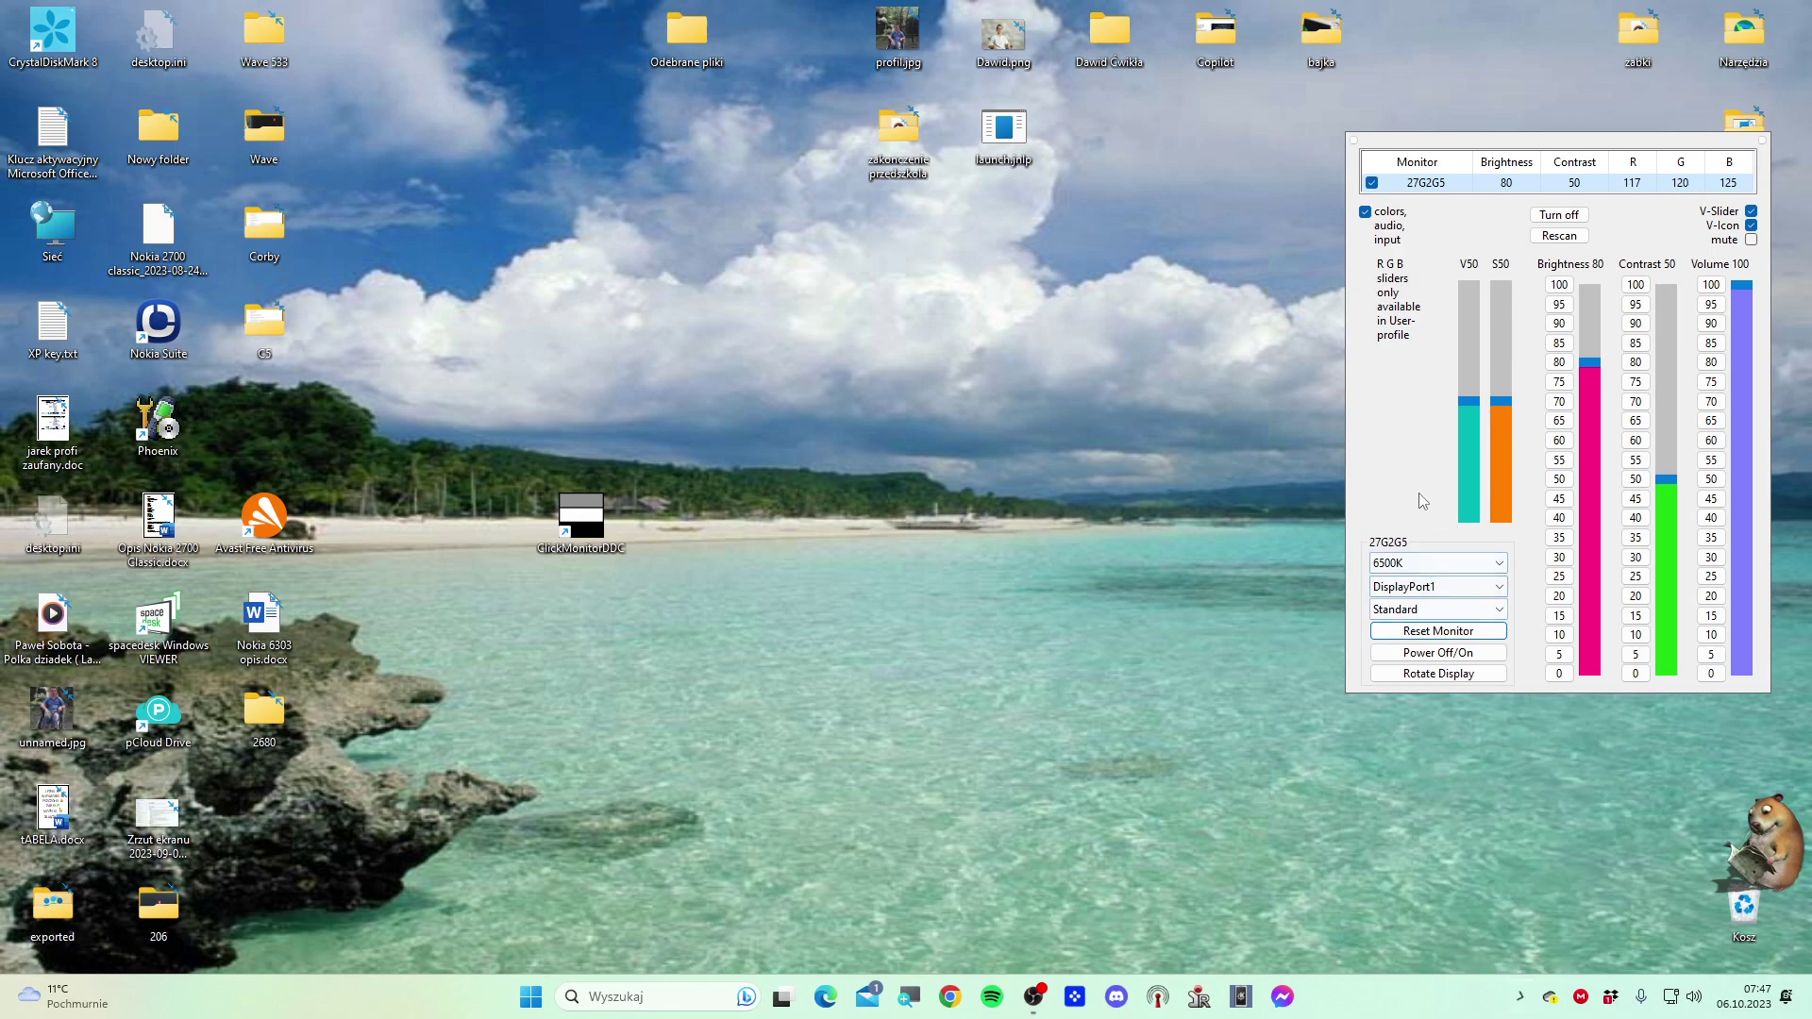
left_click(1414, 595)
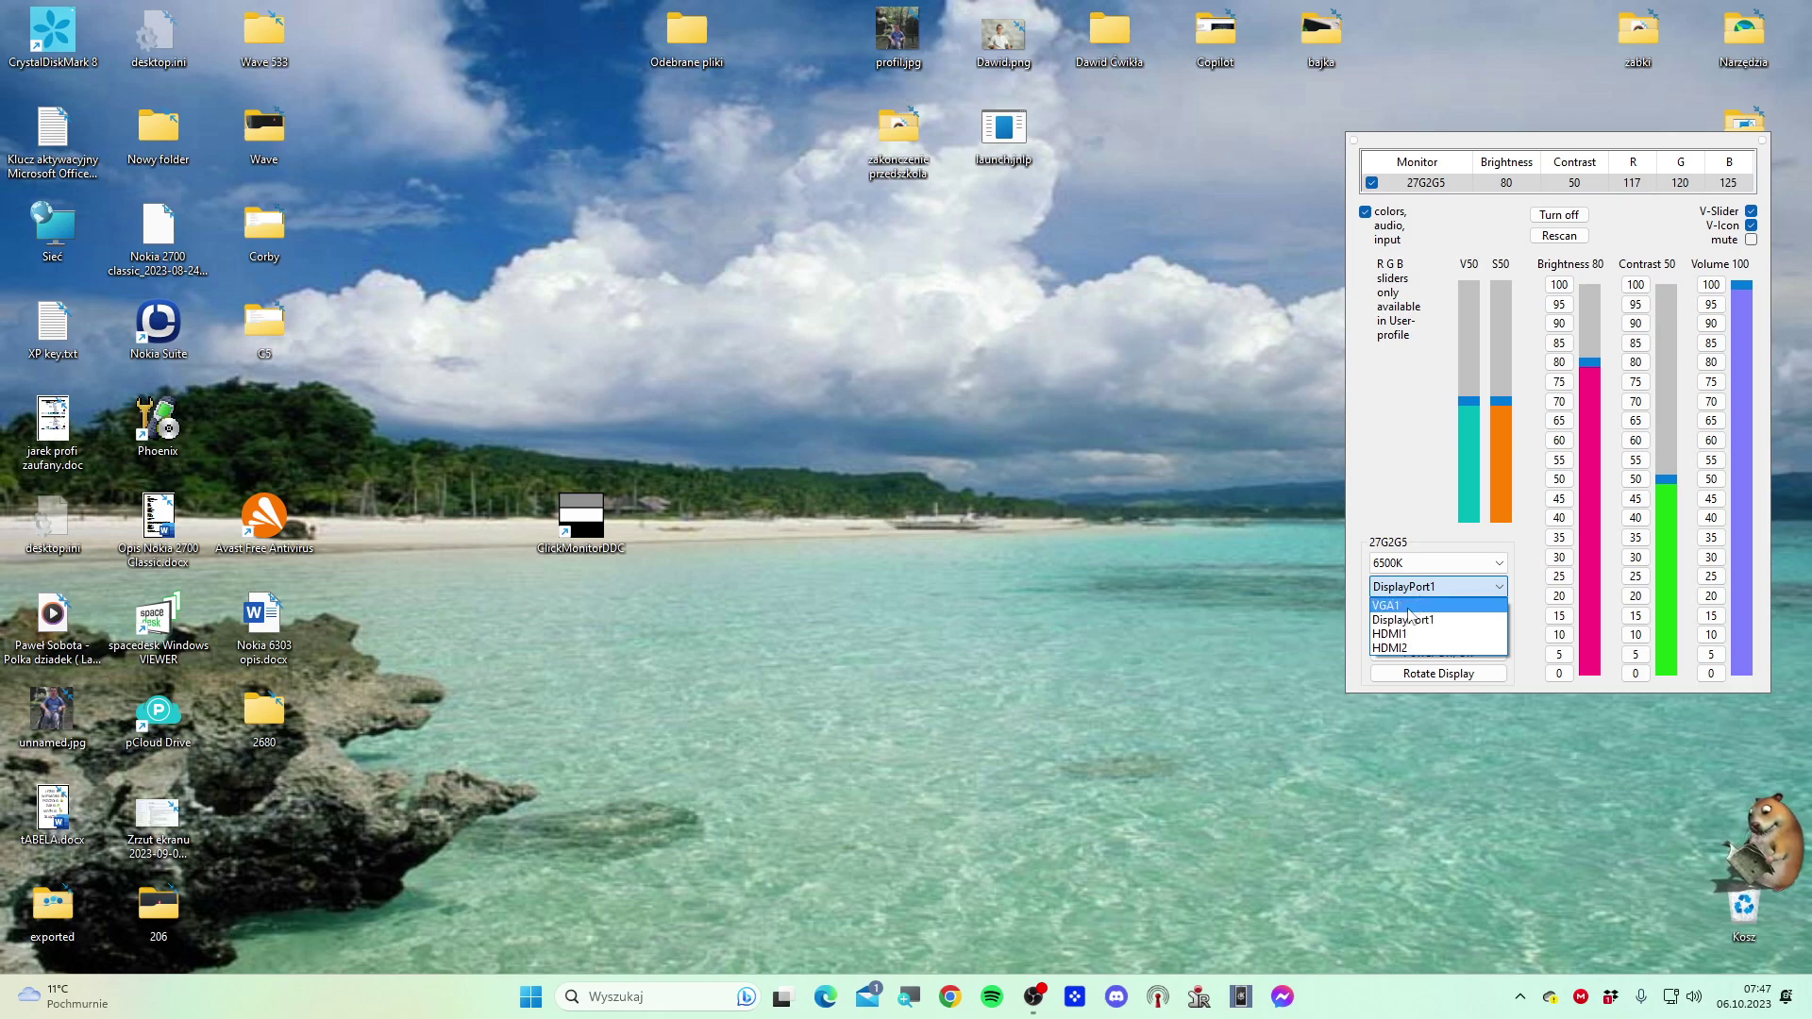
left_click(1408, 605)
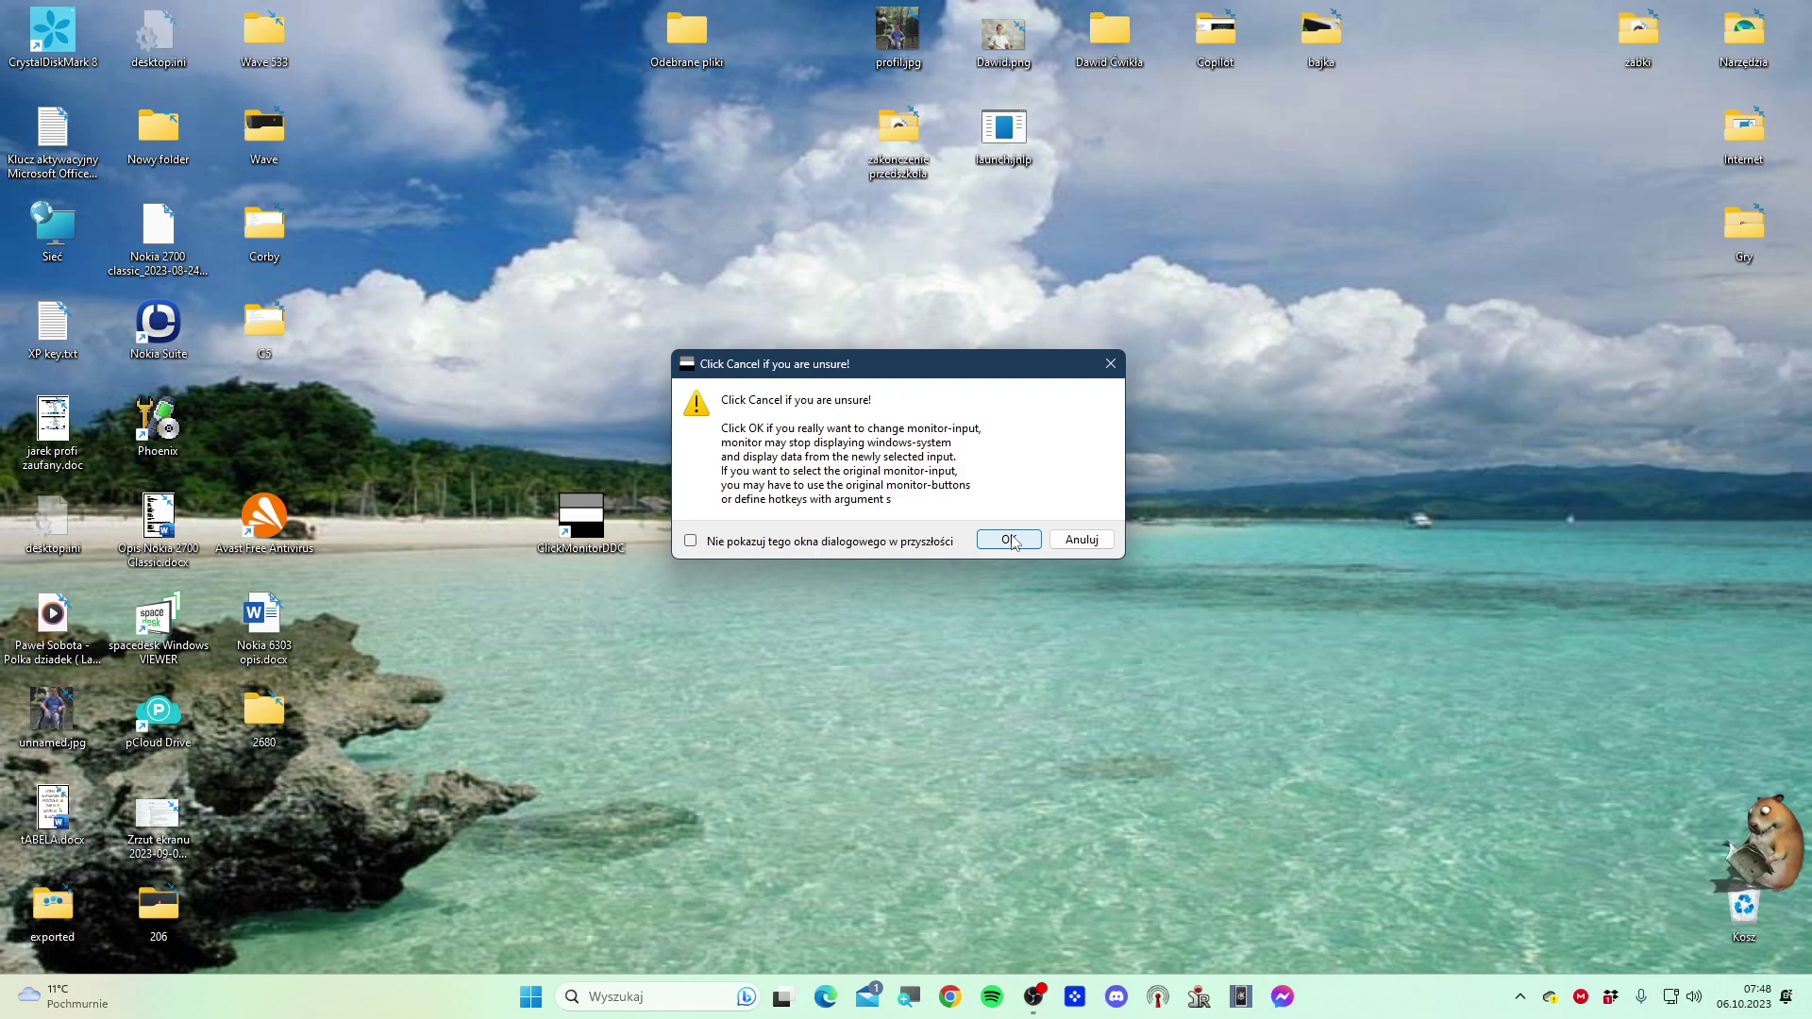
left_click(1083, 536)
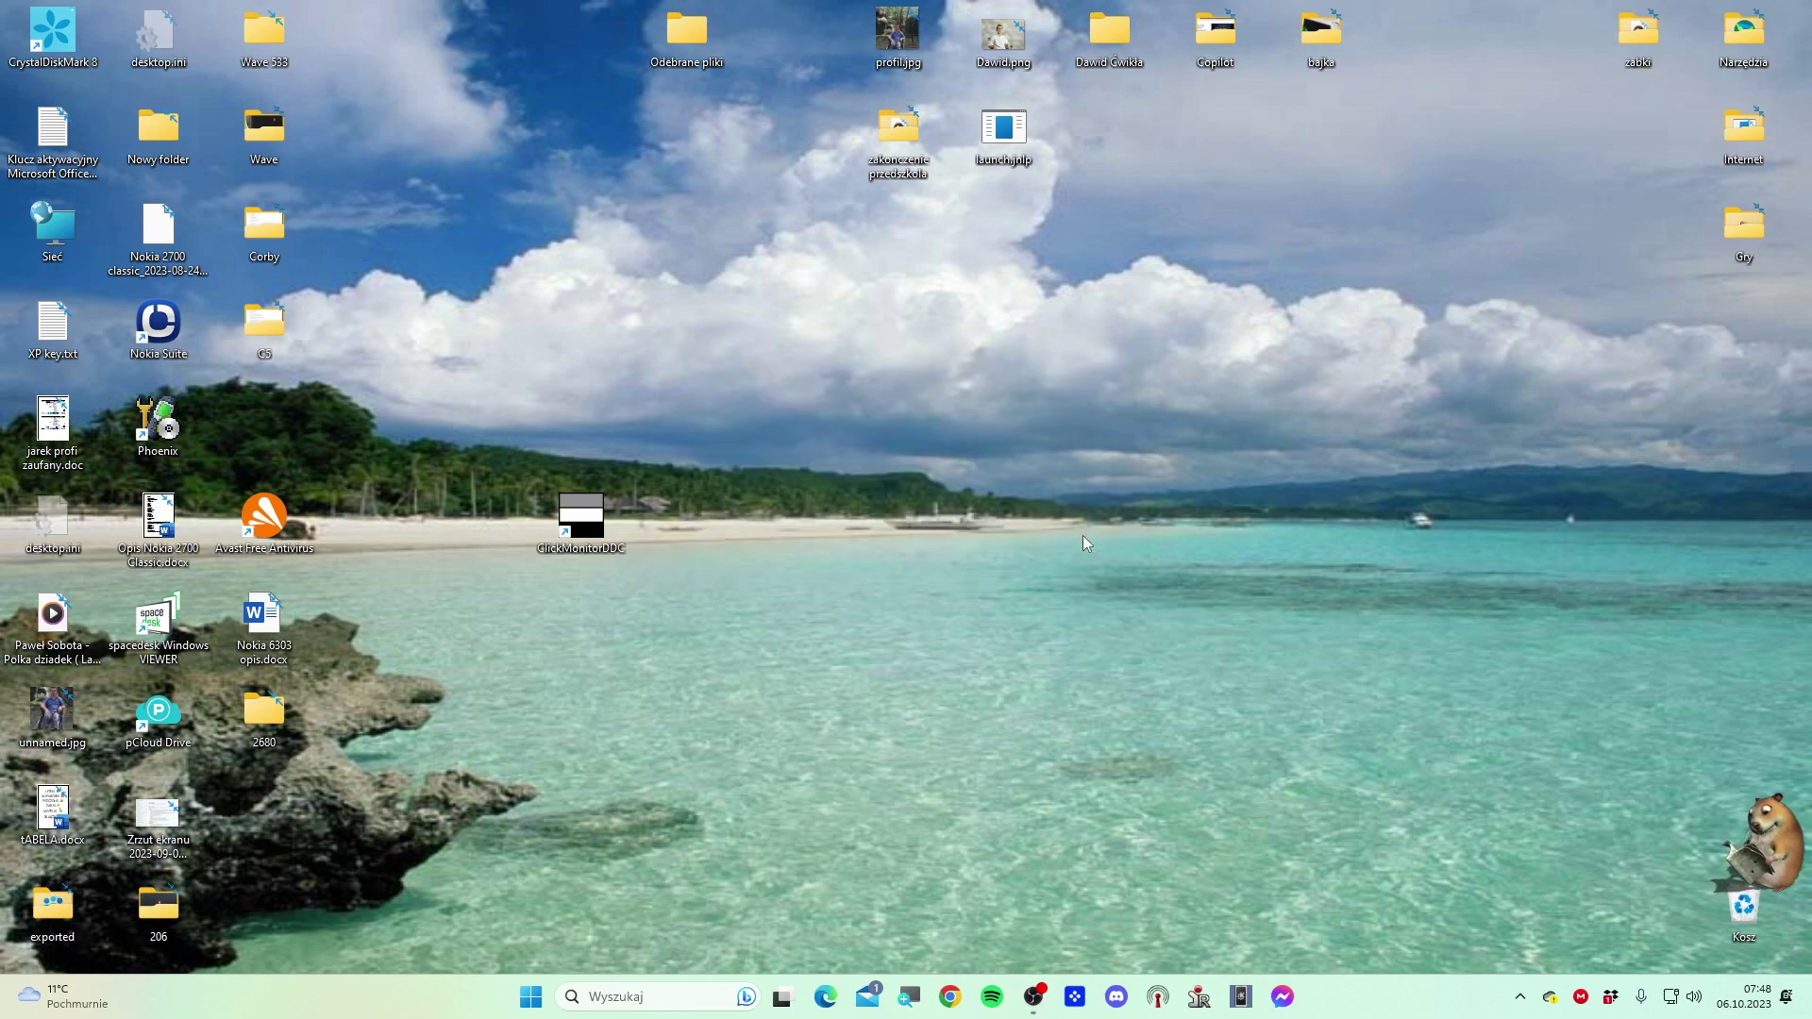
left_click(1512, 997)
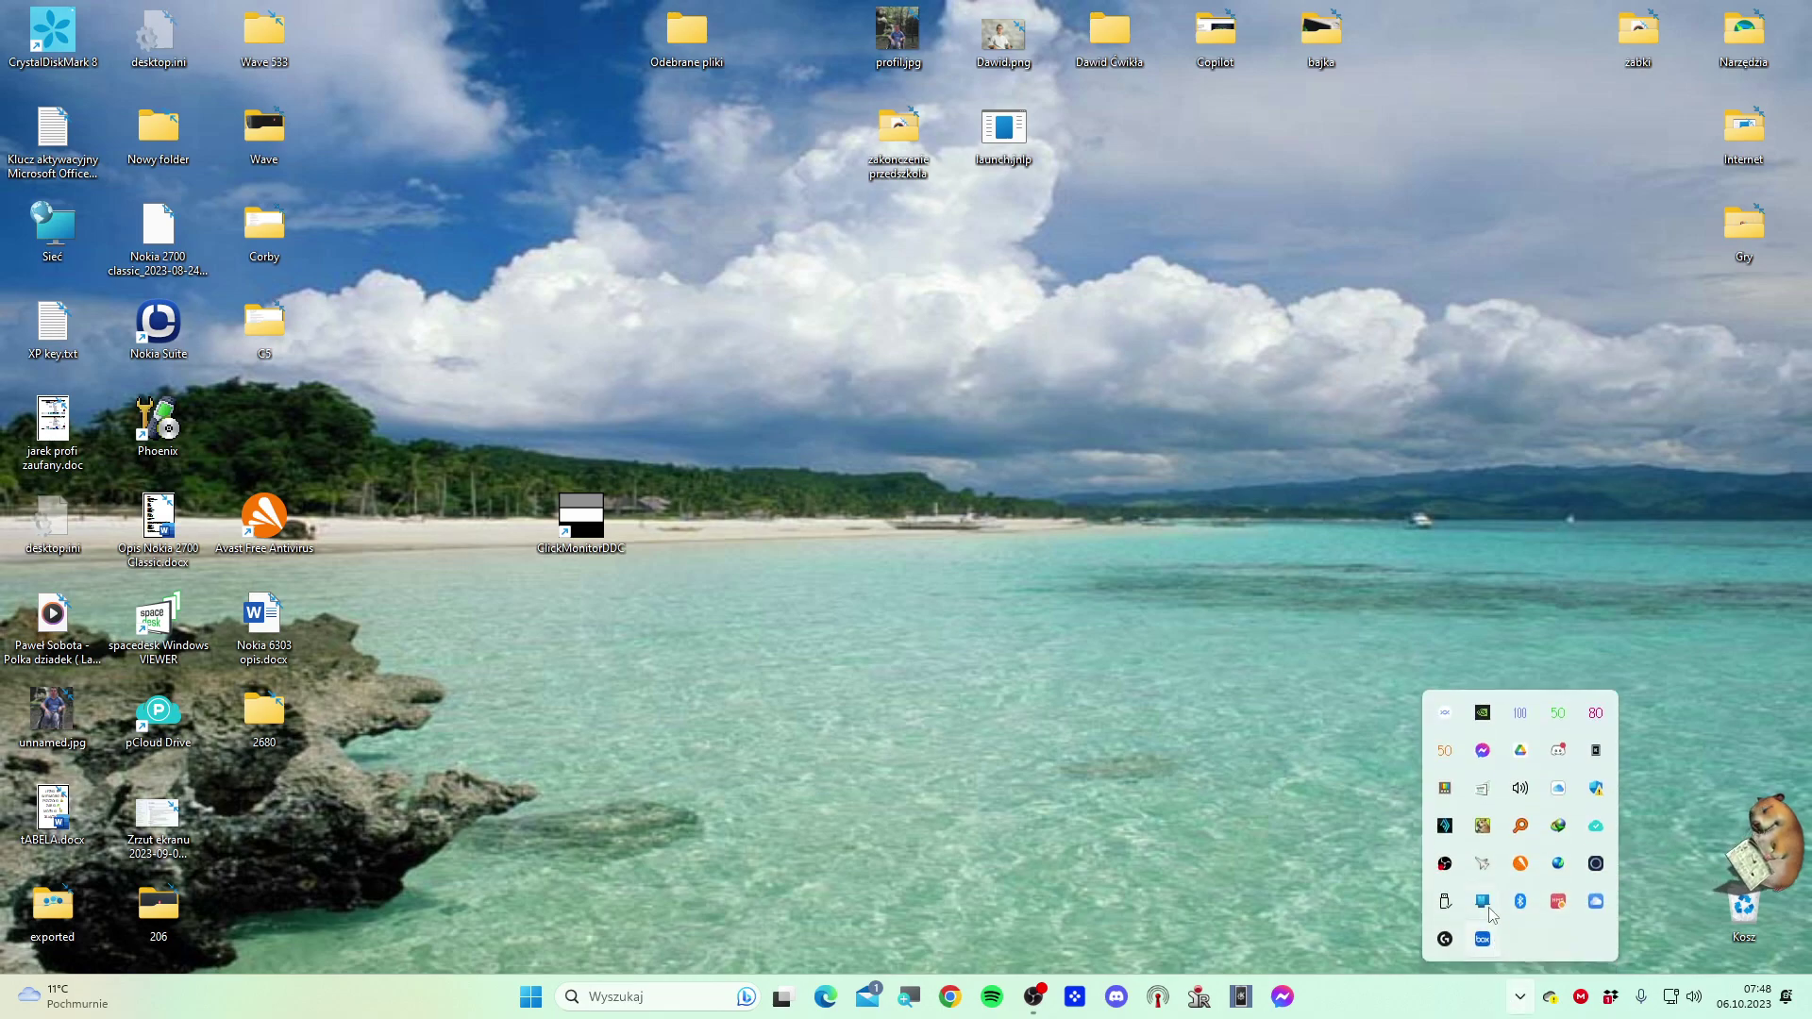
left_click(1038, 1005)
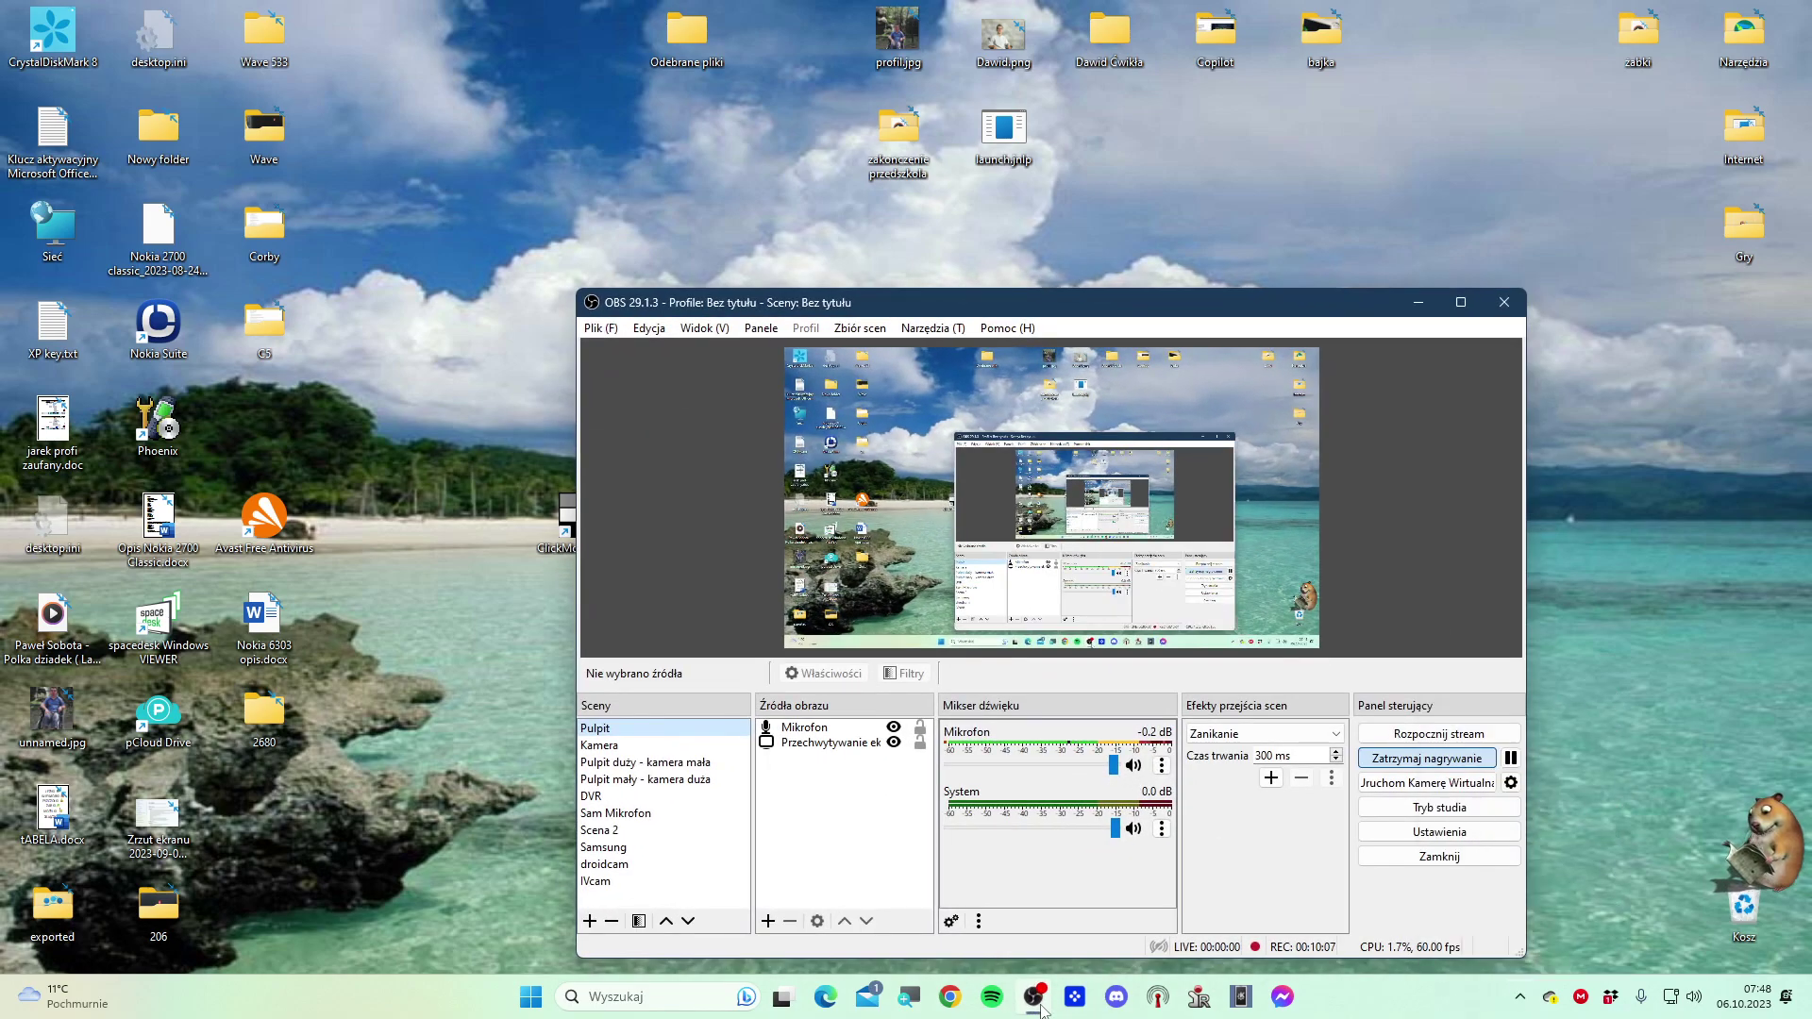
left_click(1038, 1006)
left_click(1038, 1006)
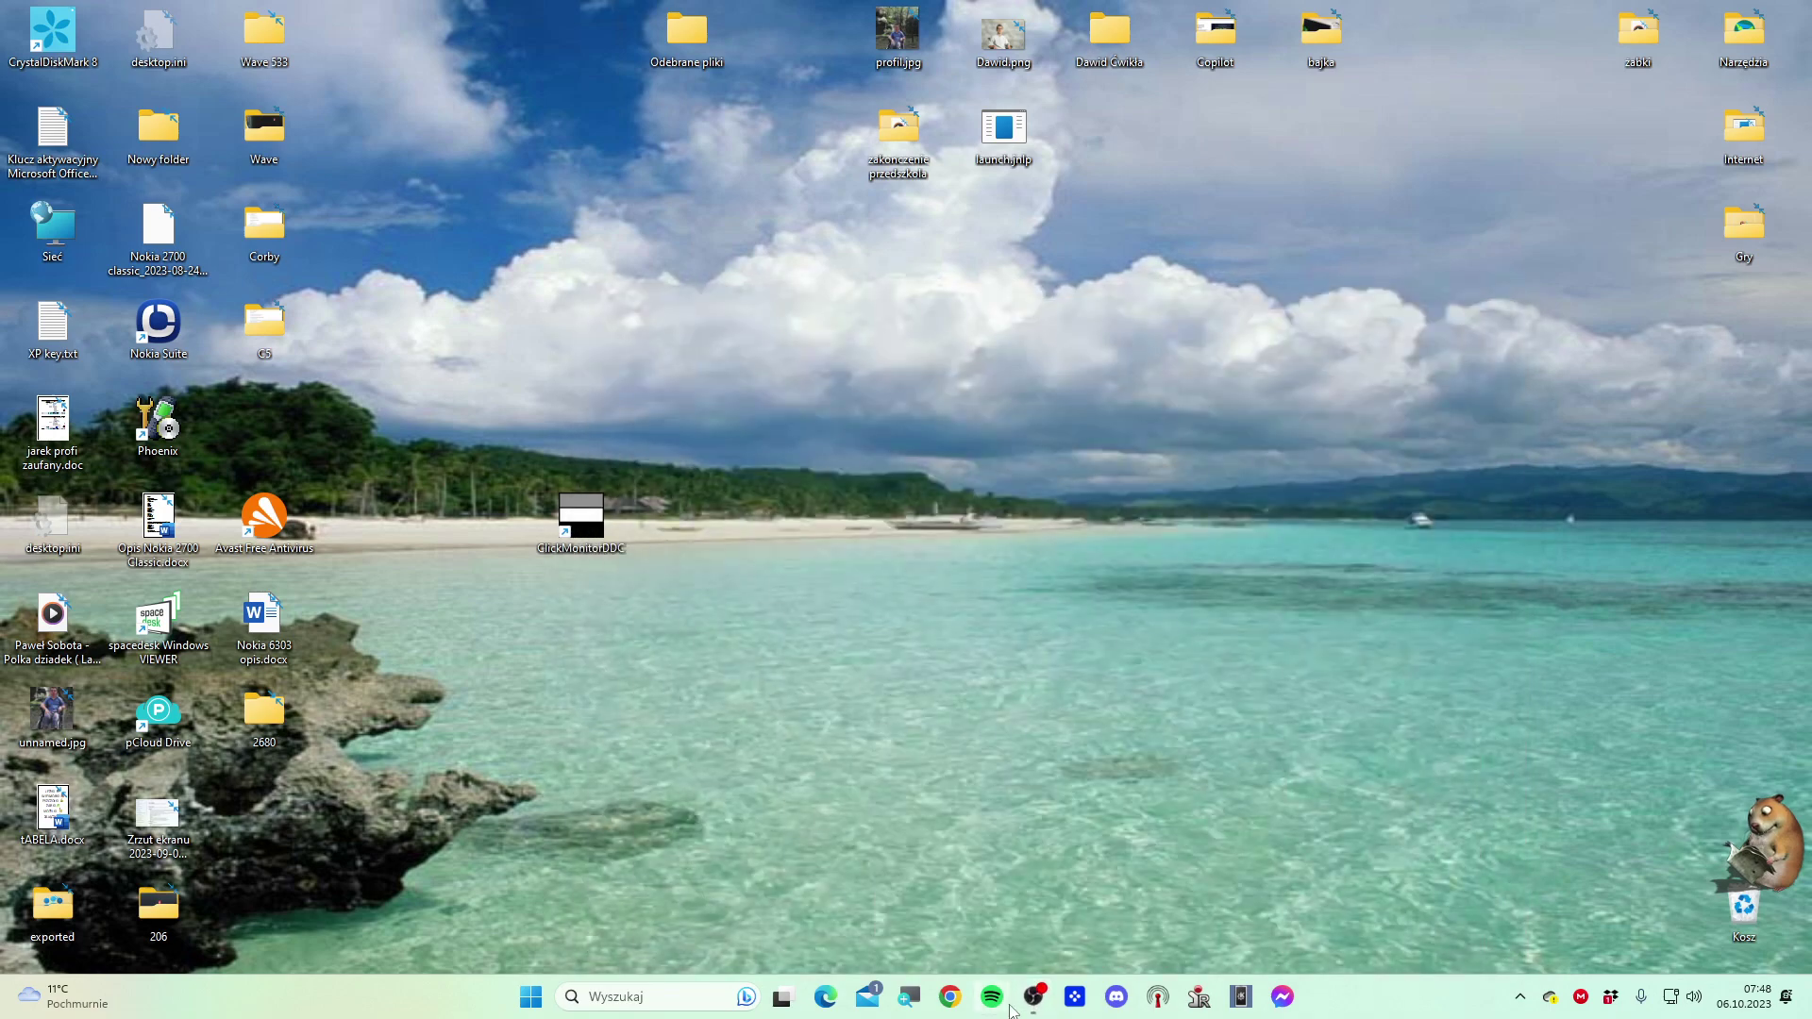
Reopen the monitor controls and vary the brightness through 100 and 20, ending at 68
left_click(1522, 997)
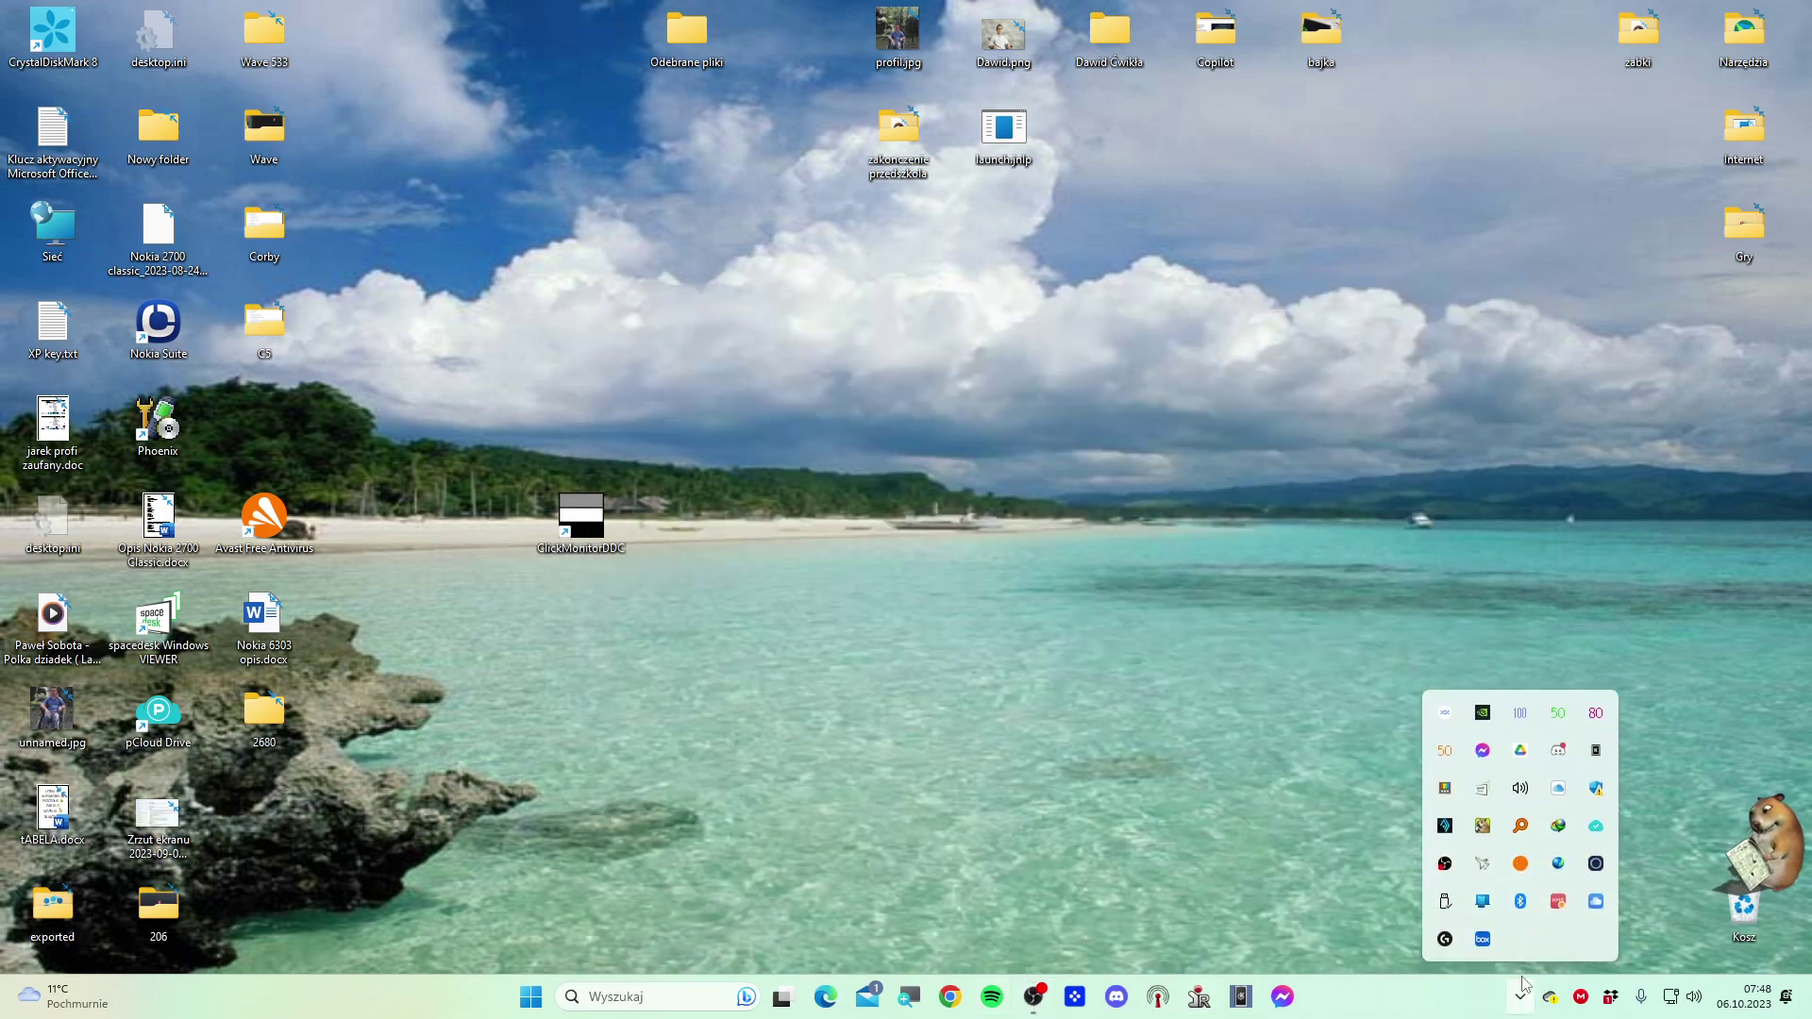
left_click(1559, 716)
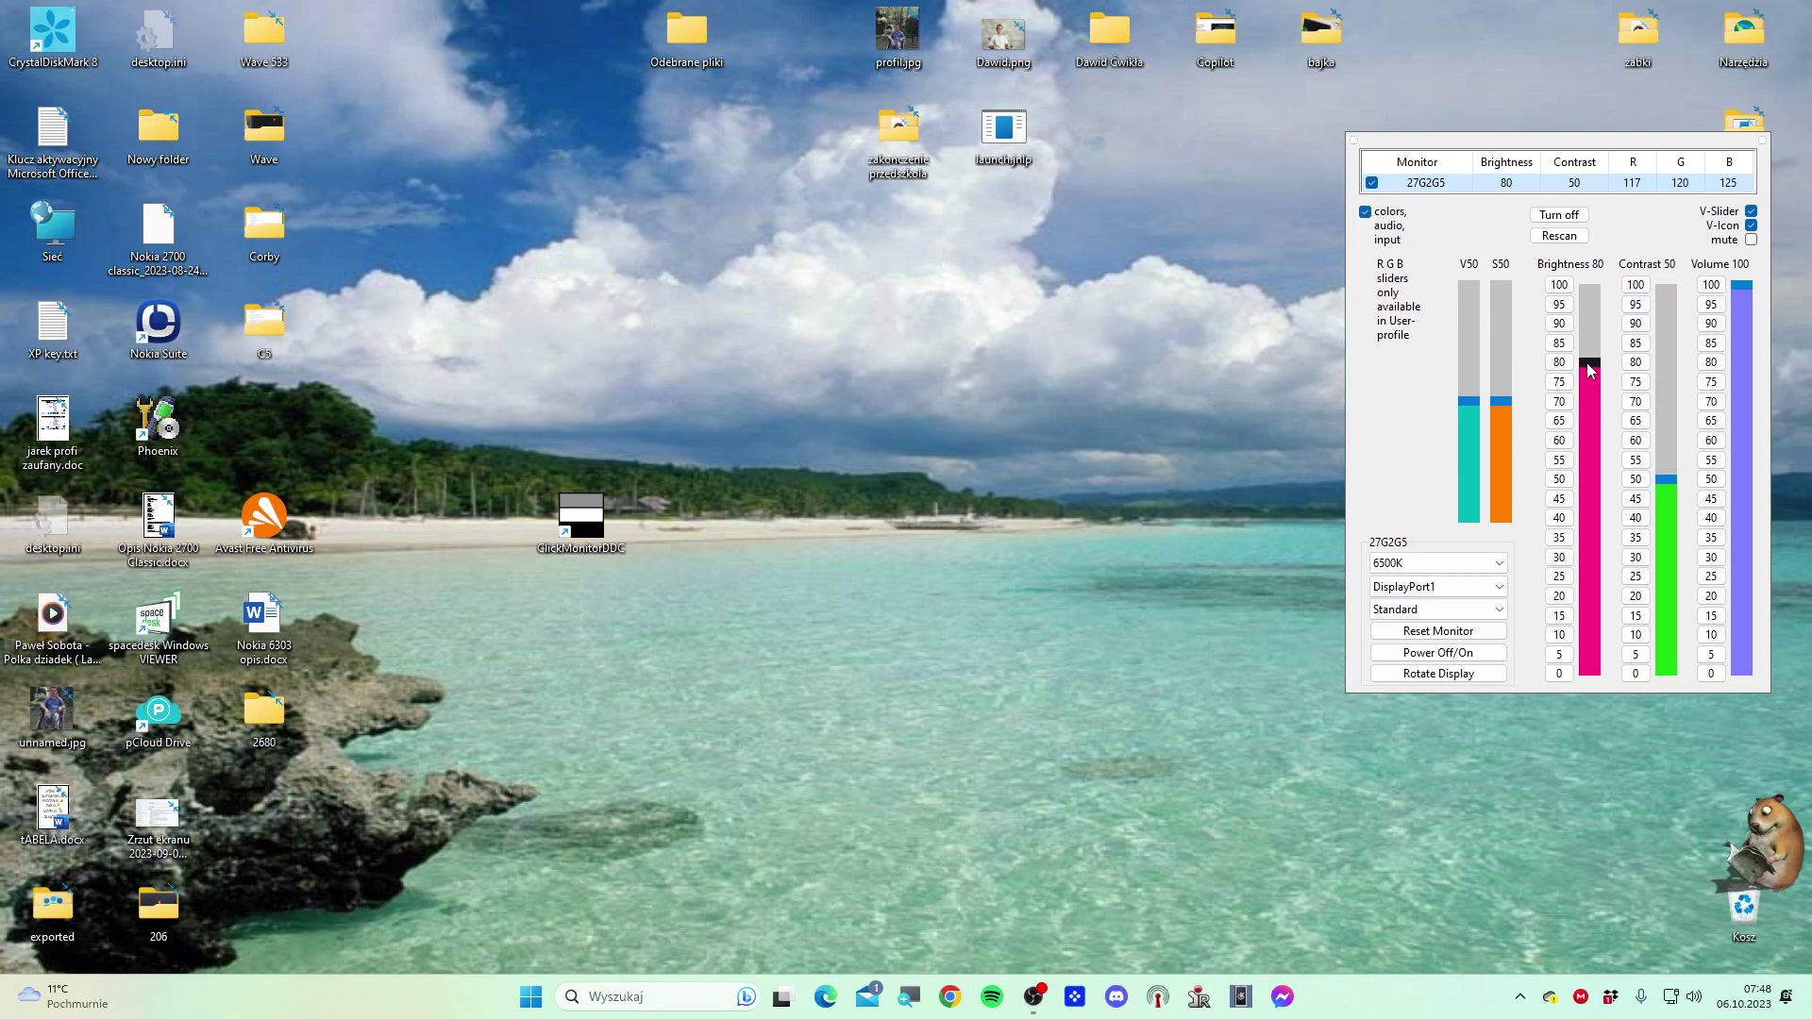
scroll(1587, 362, "up", 4)
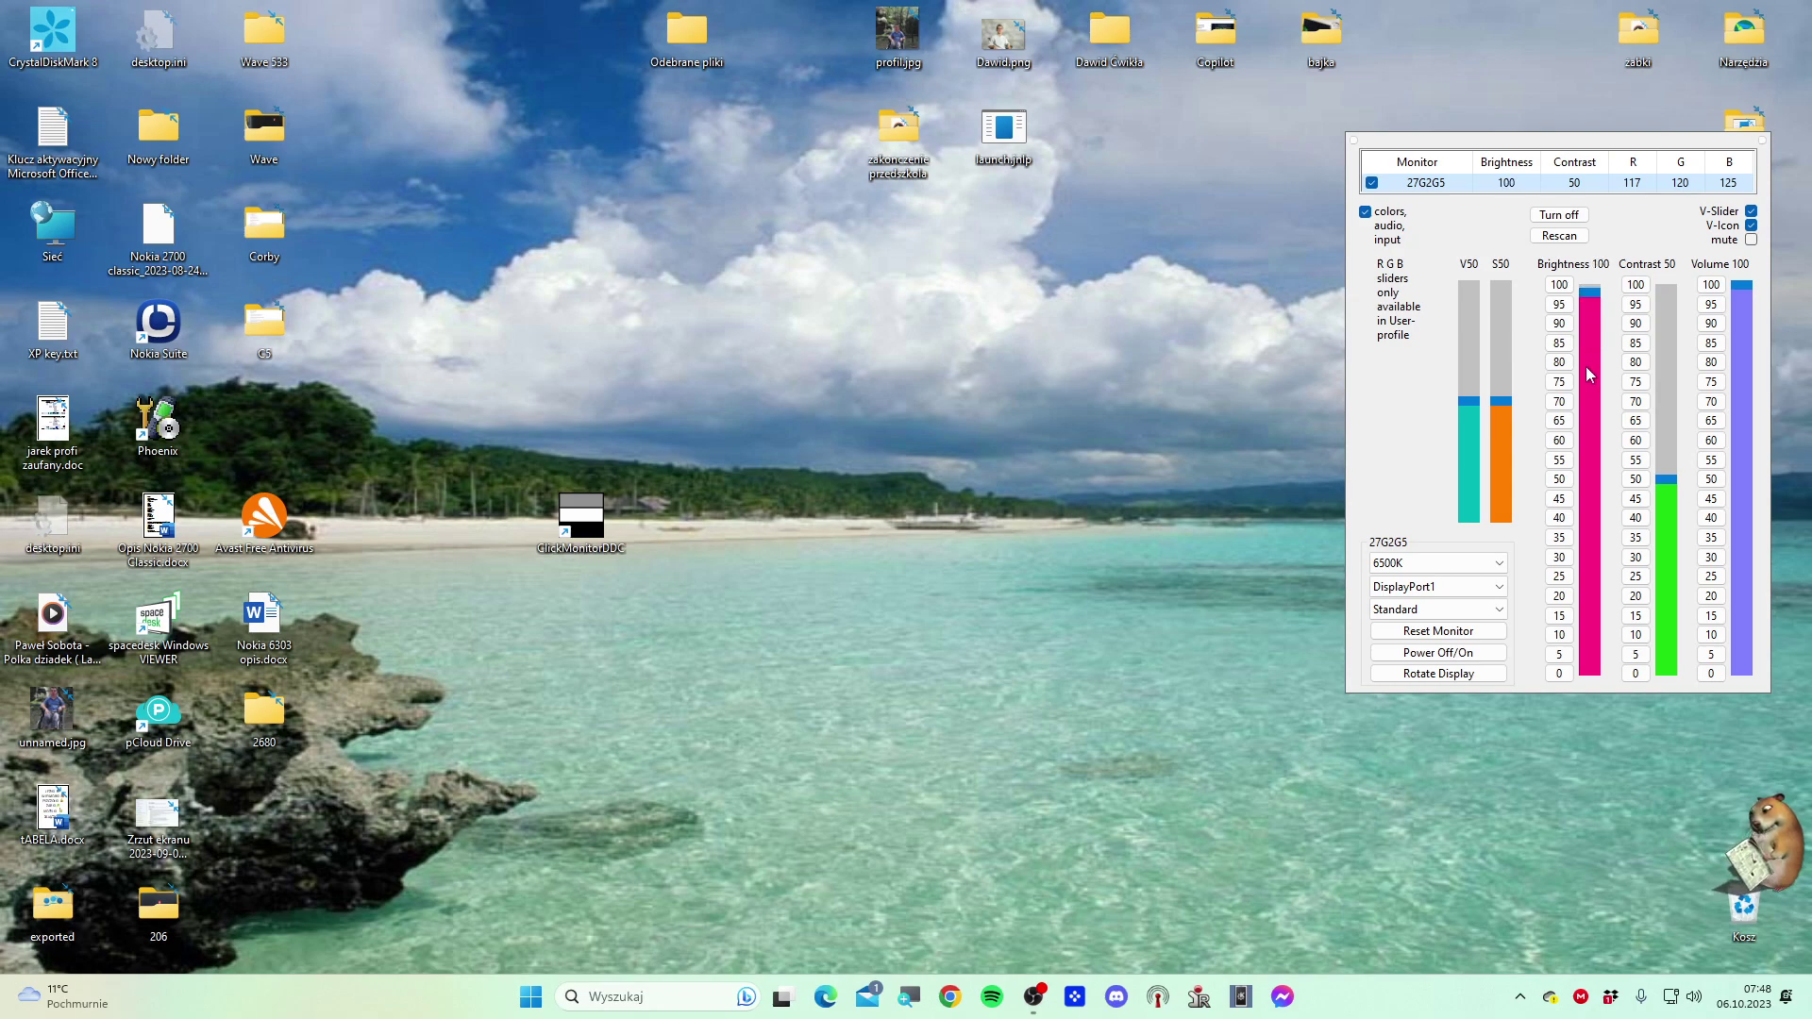
scroll(1582, 386, "down", 20)
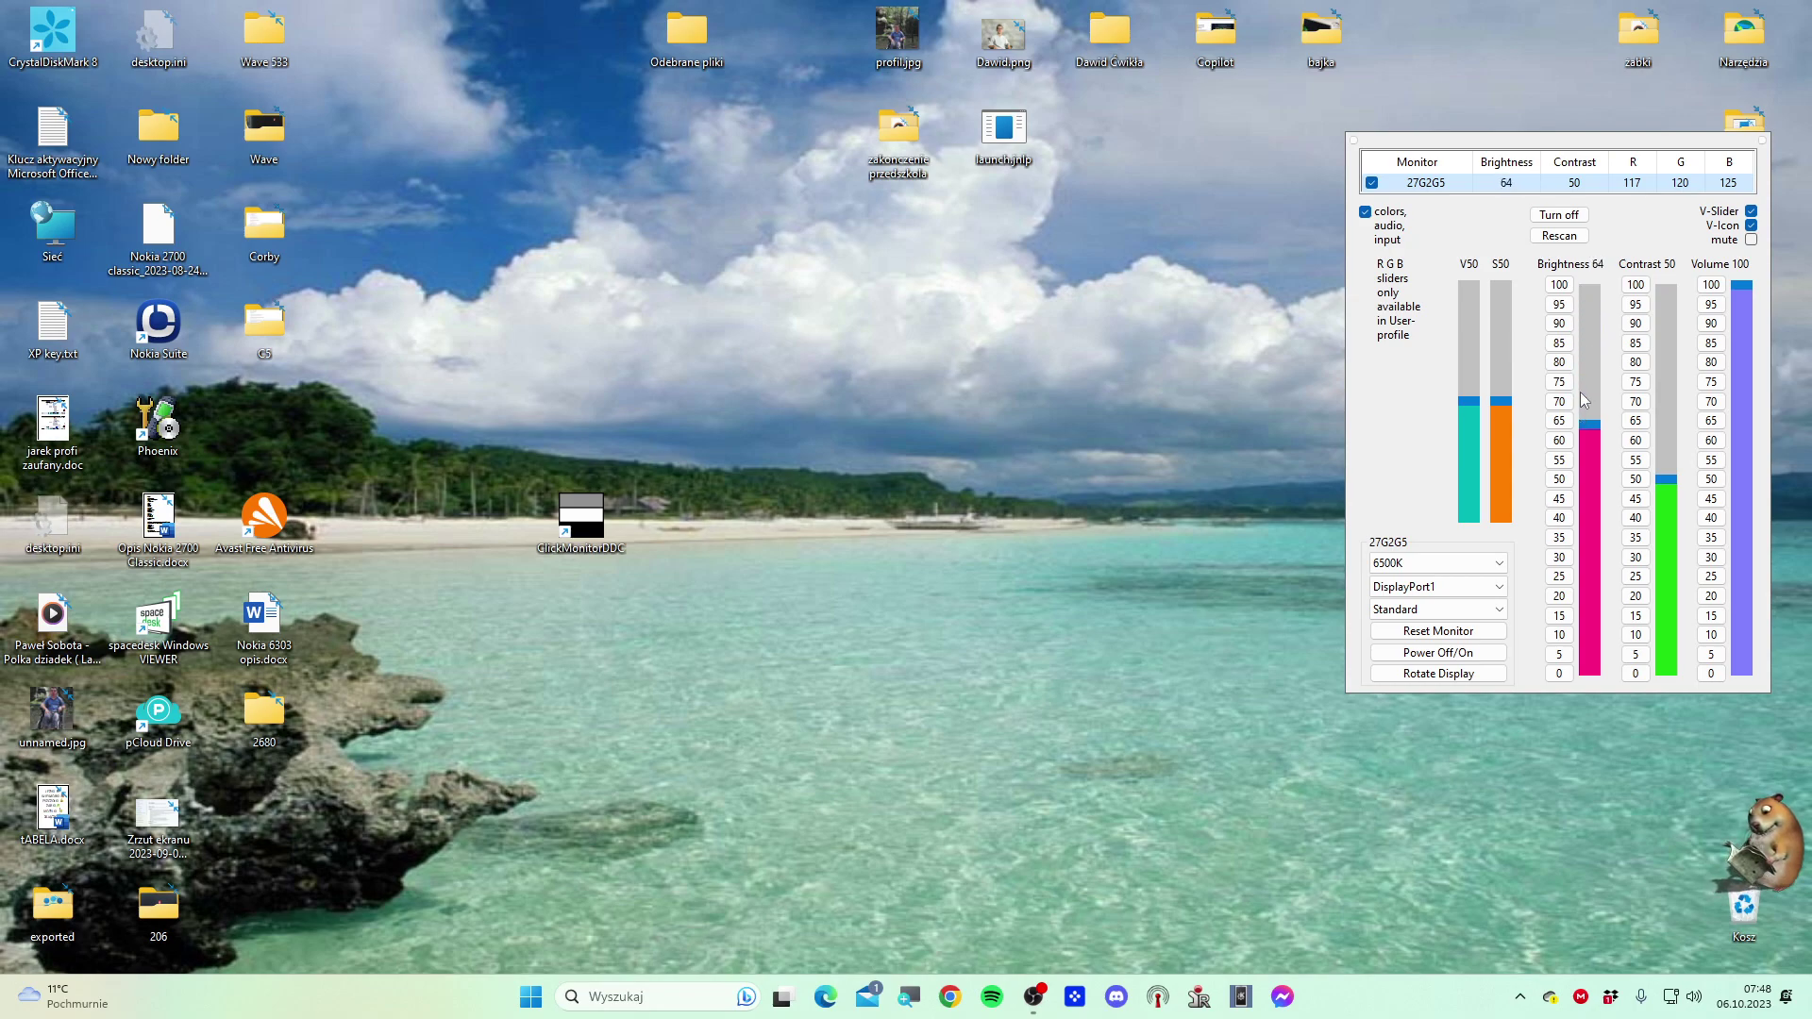
scroll(1581, 398, "down", 20)
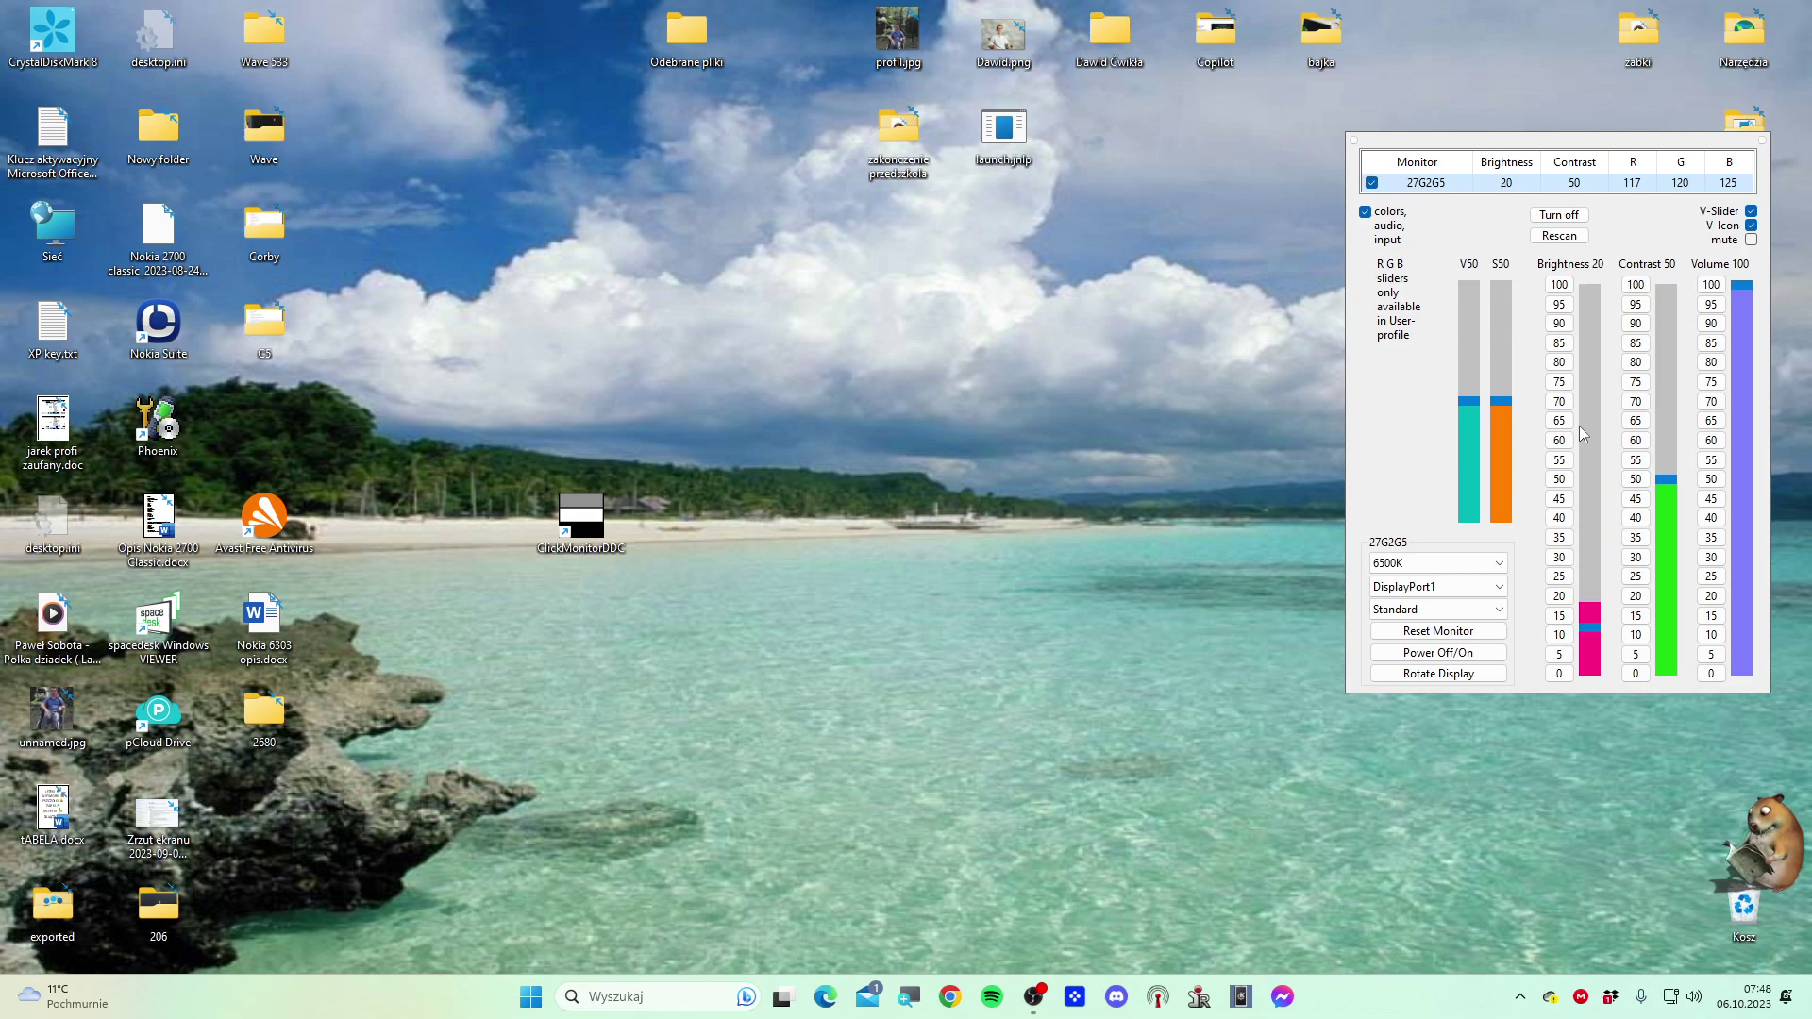
scroll(1582, 440, "up", 20)
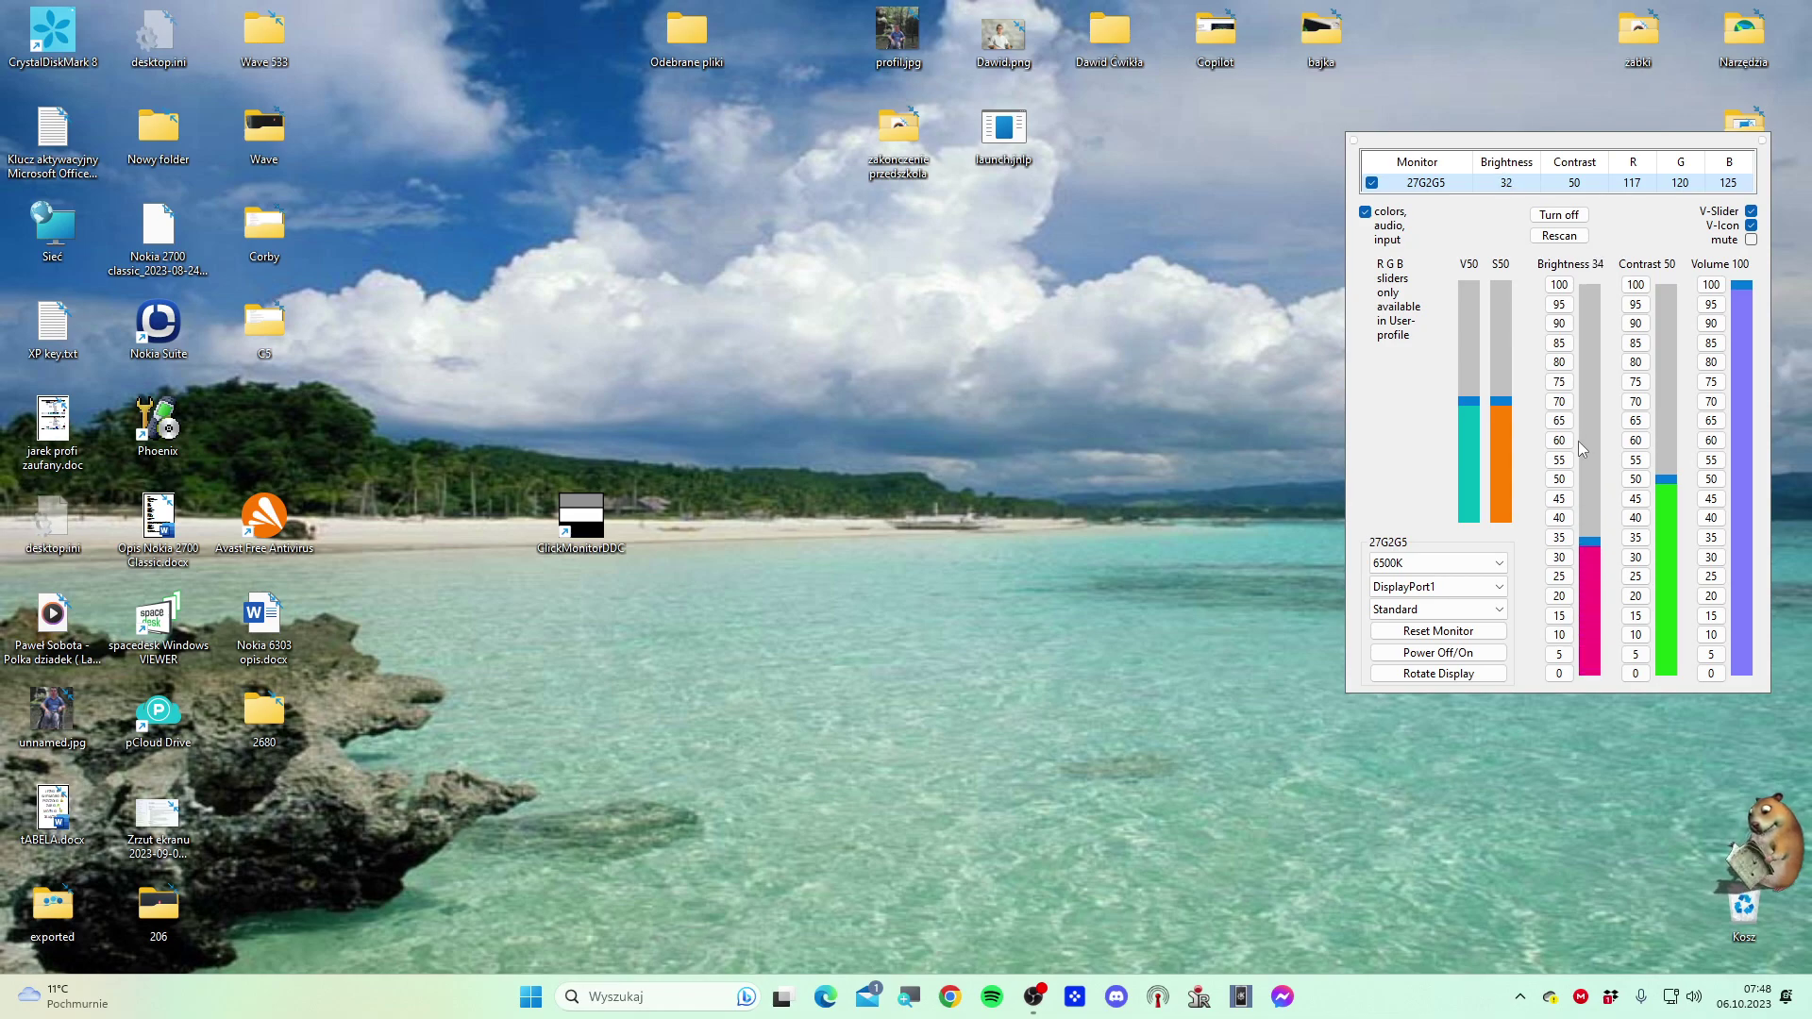
scroll(1580, 442, "up", 6)
scroll(1582, 451, "down", 1)
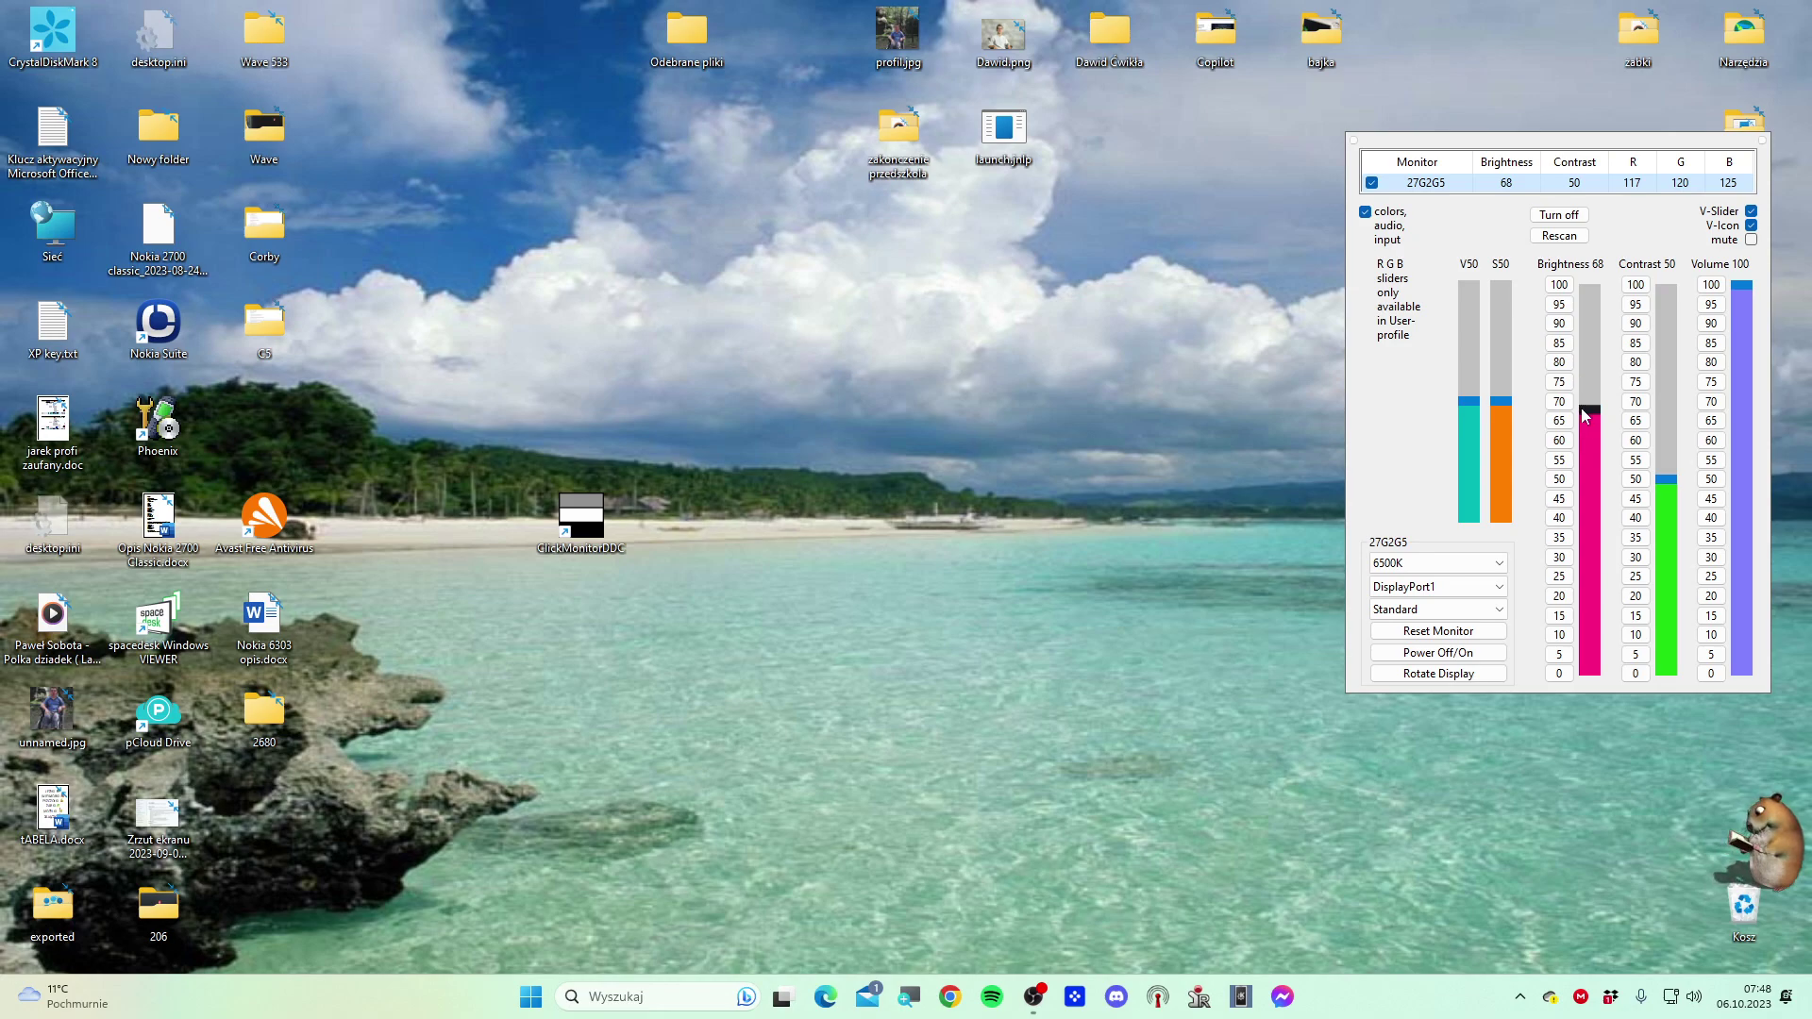
Raise the 27G2G5 monitor's brightness to 100
scroll(1591, 422, "up", 14)
scroll(1586, 385, "up", 8)
scroll(1584, 382, "down", 2)
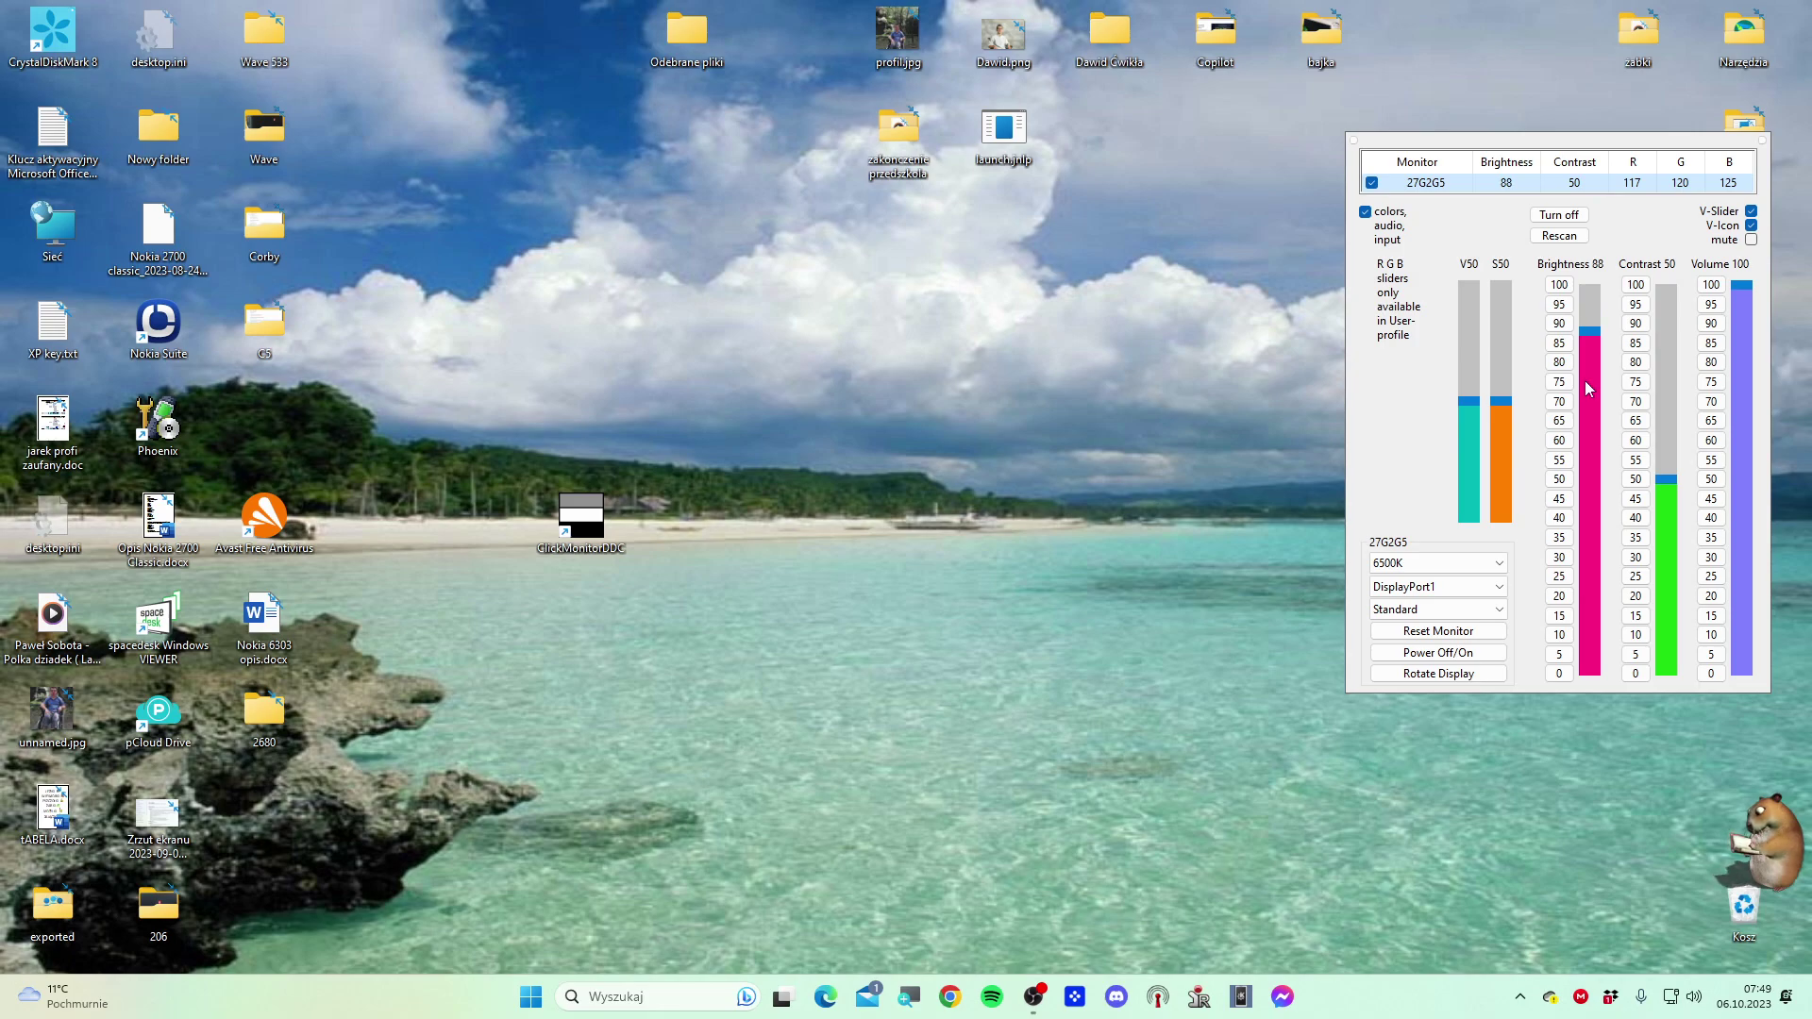
scroll(1581, 366, "up", 12)
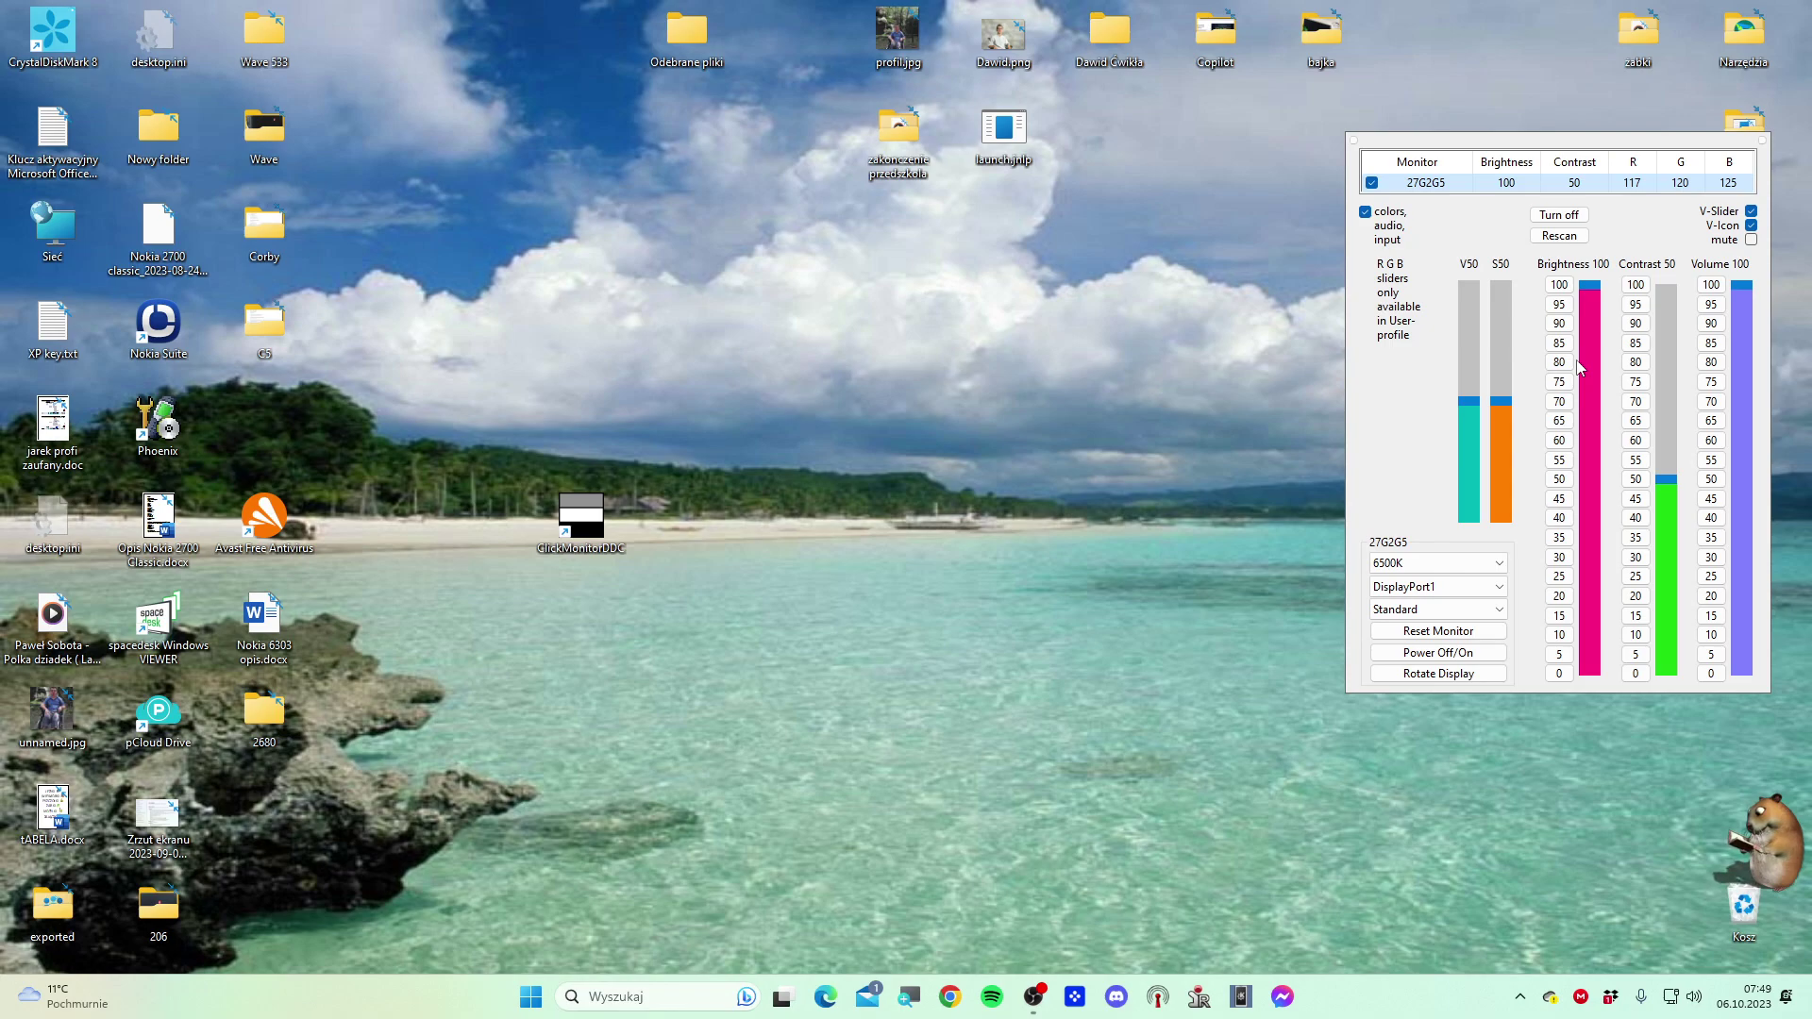
Lower the monitor's brightness to 0 and bring it back up to about 60
left_click_drag(1590, 285, 1595, 340)
scroll(1591, 359, "down", 15)
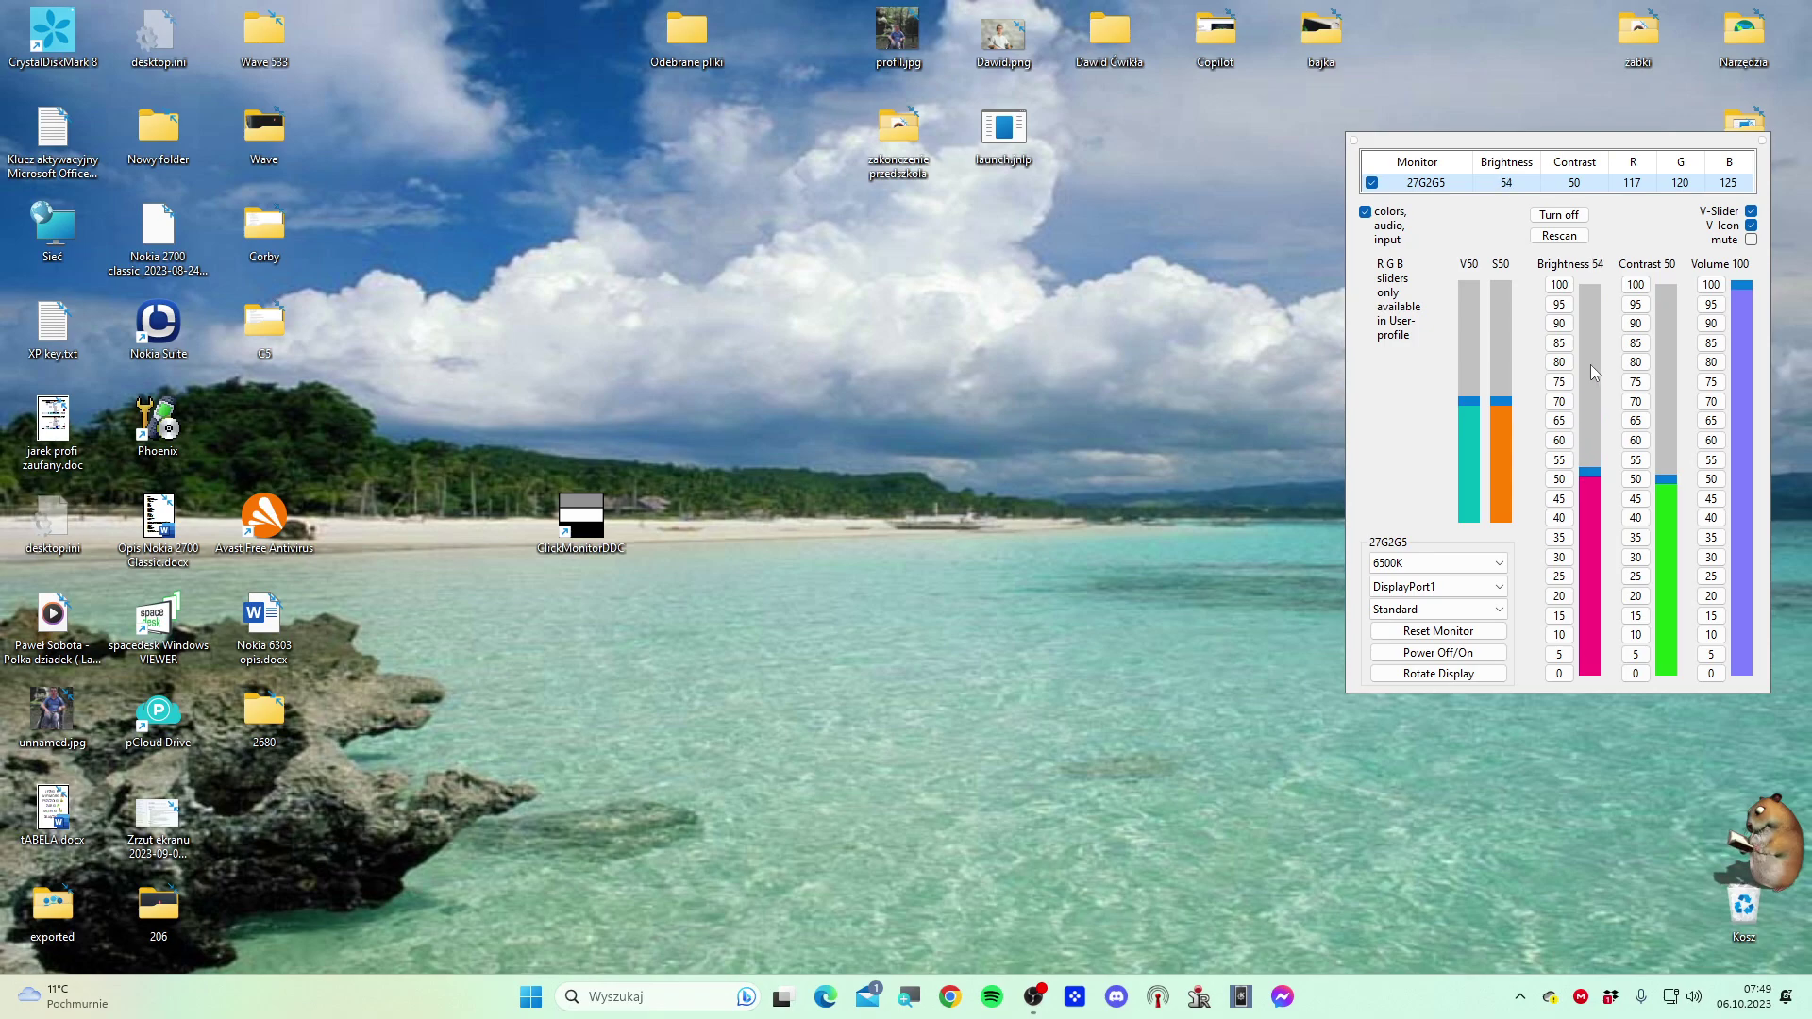
scroll(1589, 373, "down", 15)
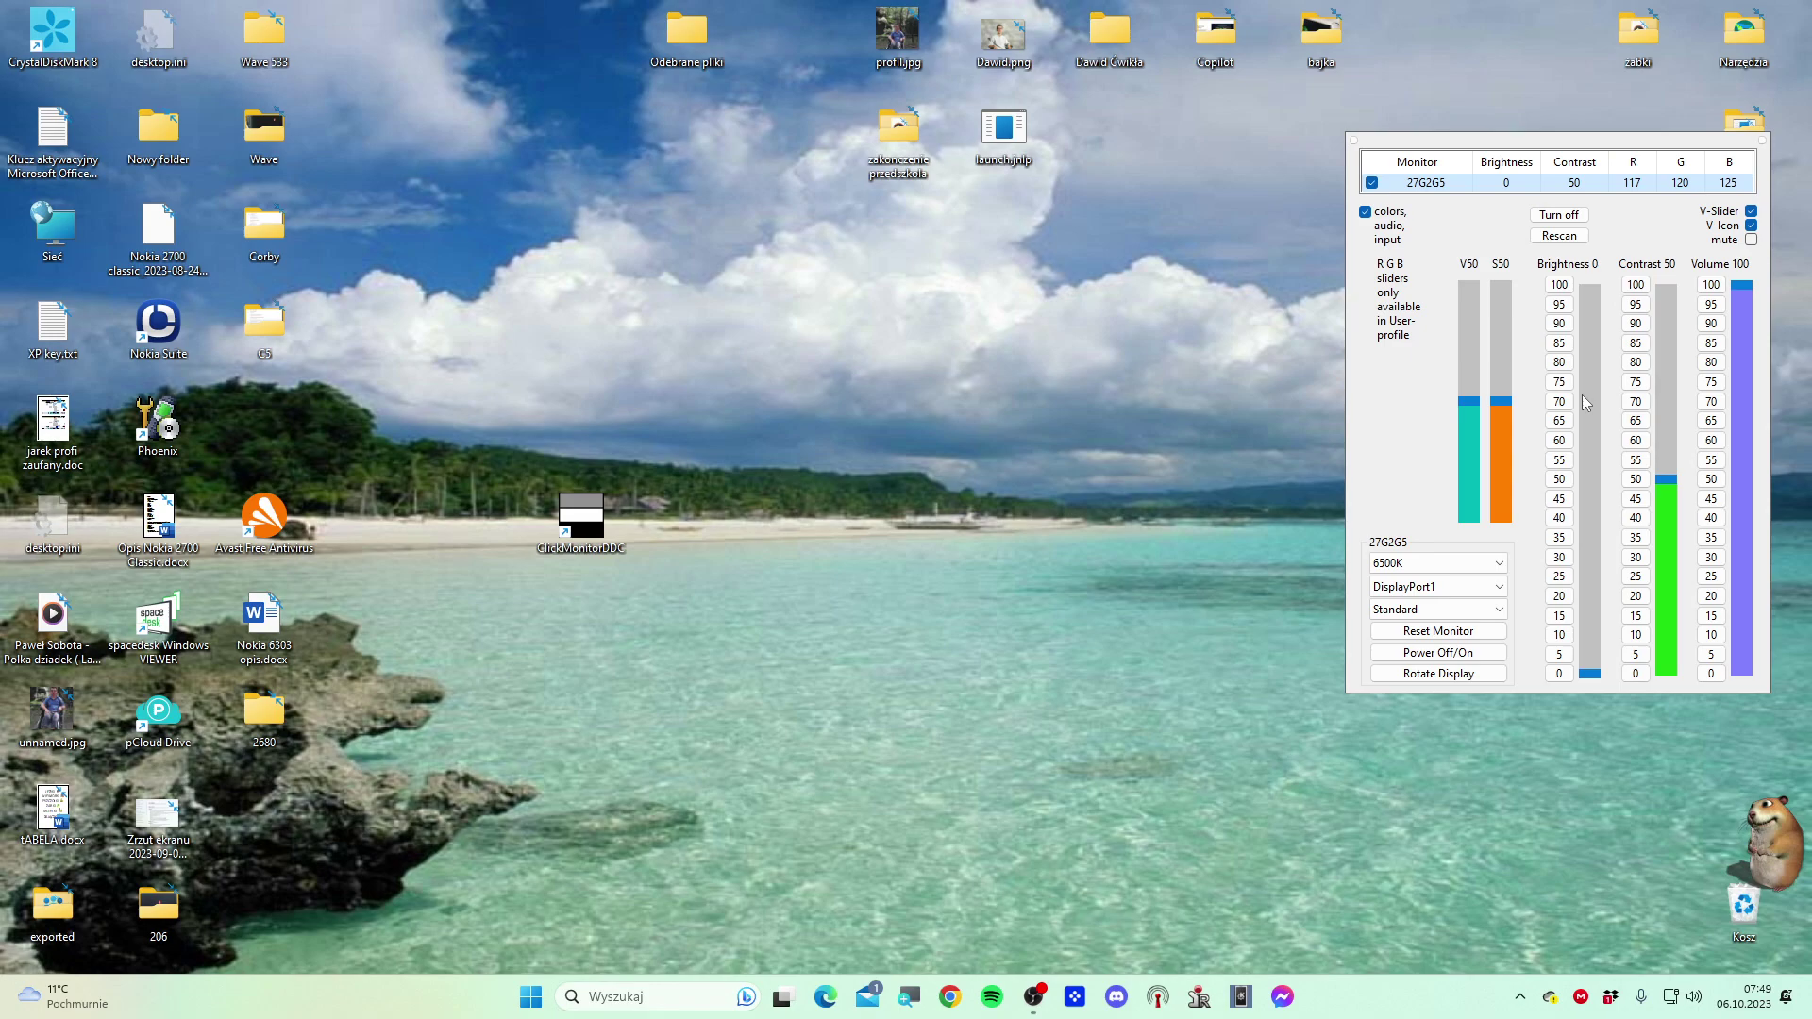
left_click(1591, 665)
scroll(1591, 665, "up", 10)
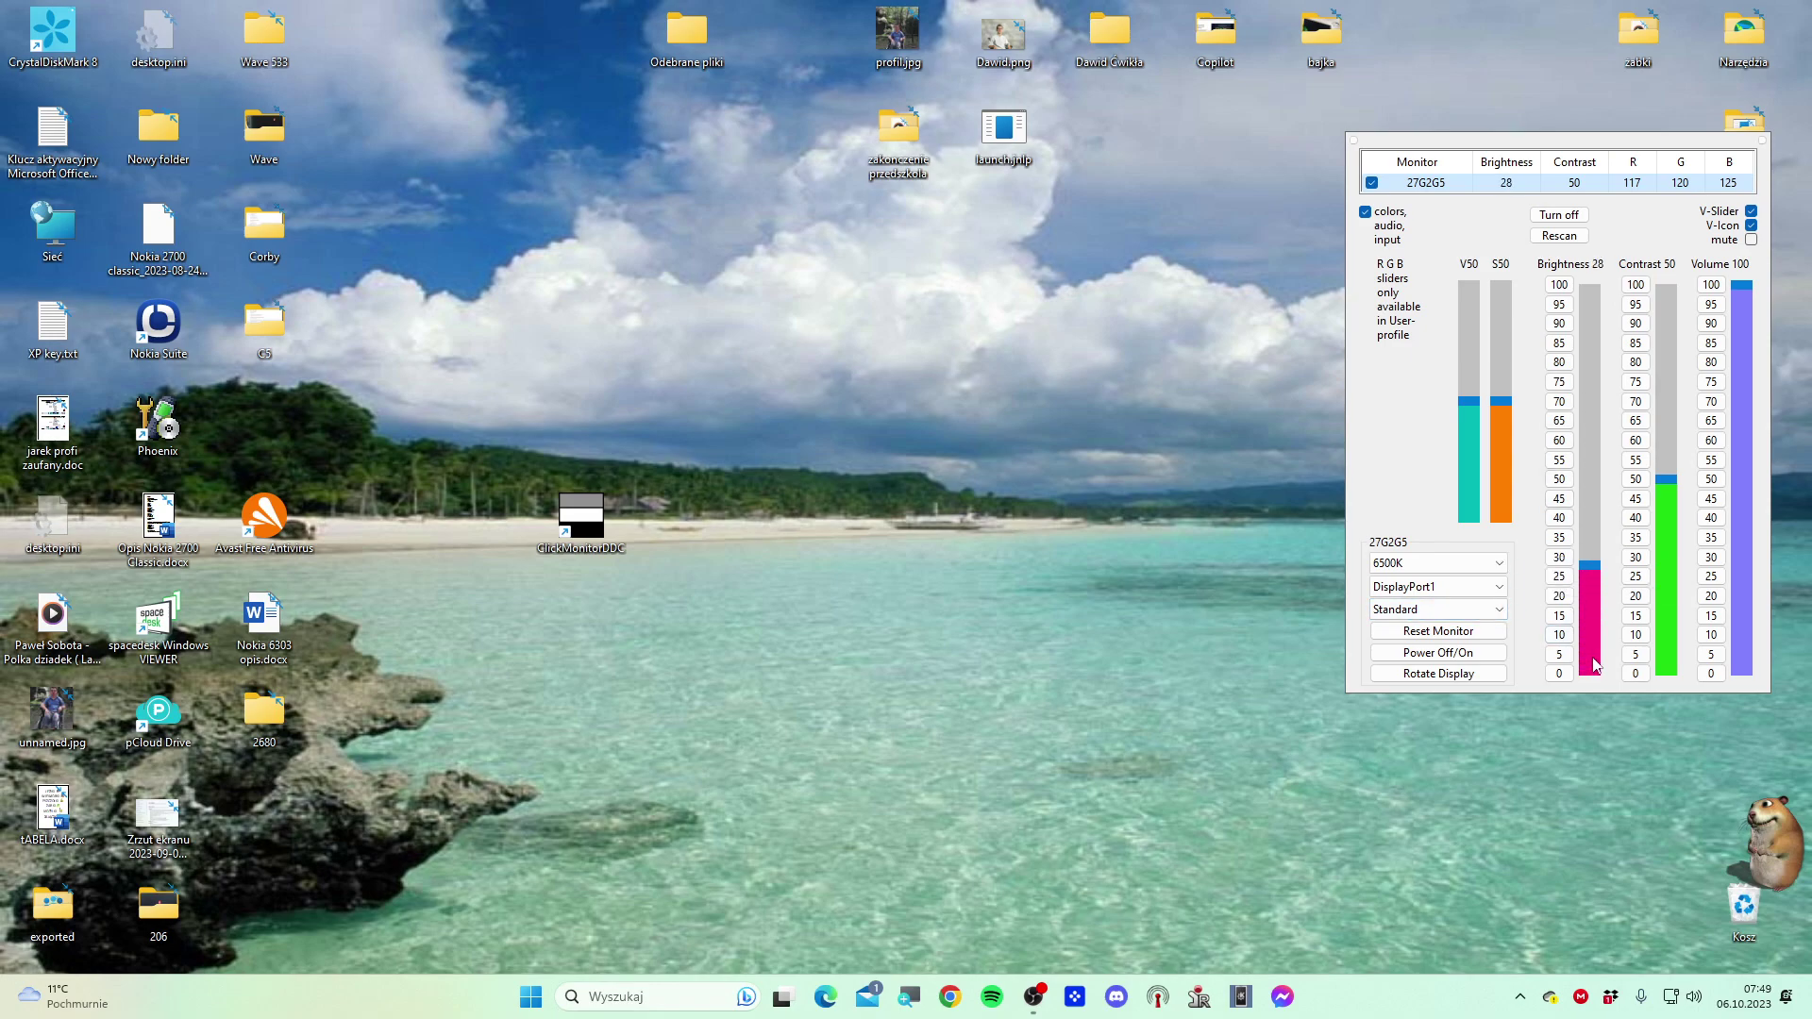
scroll(1593, 665, "up", 9)
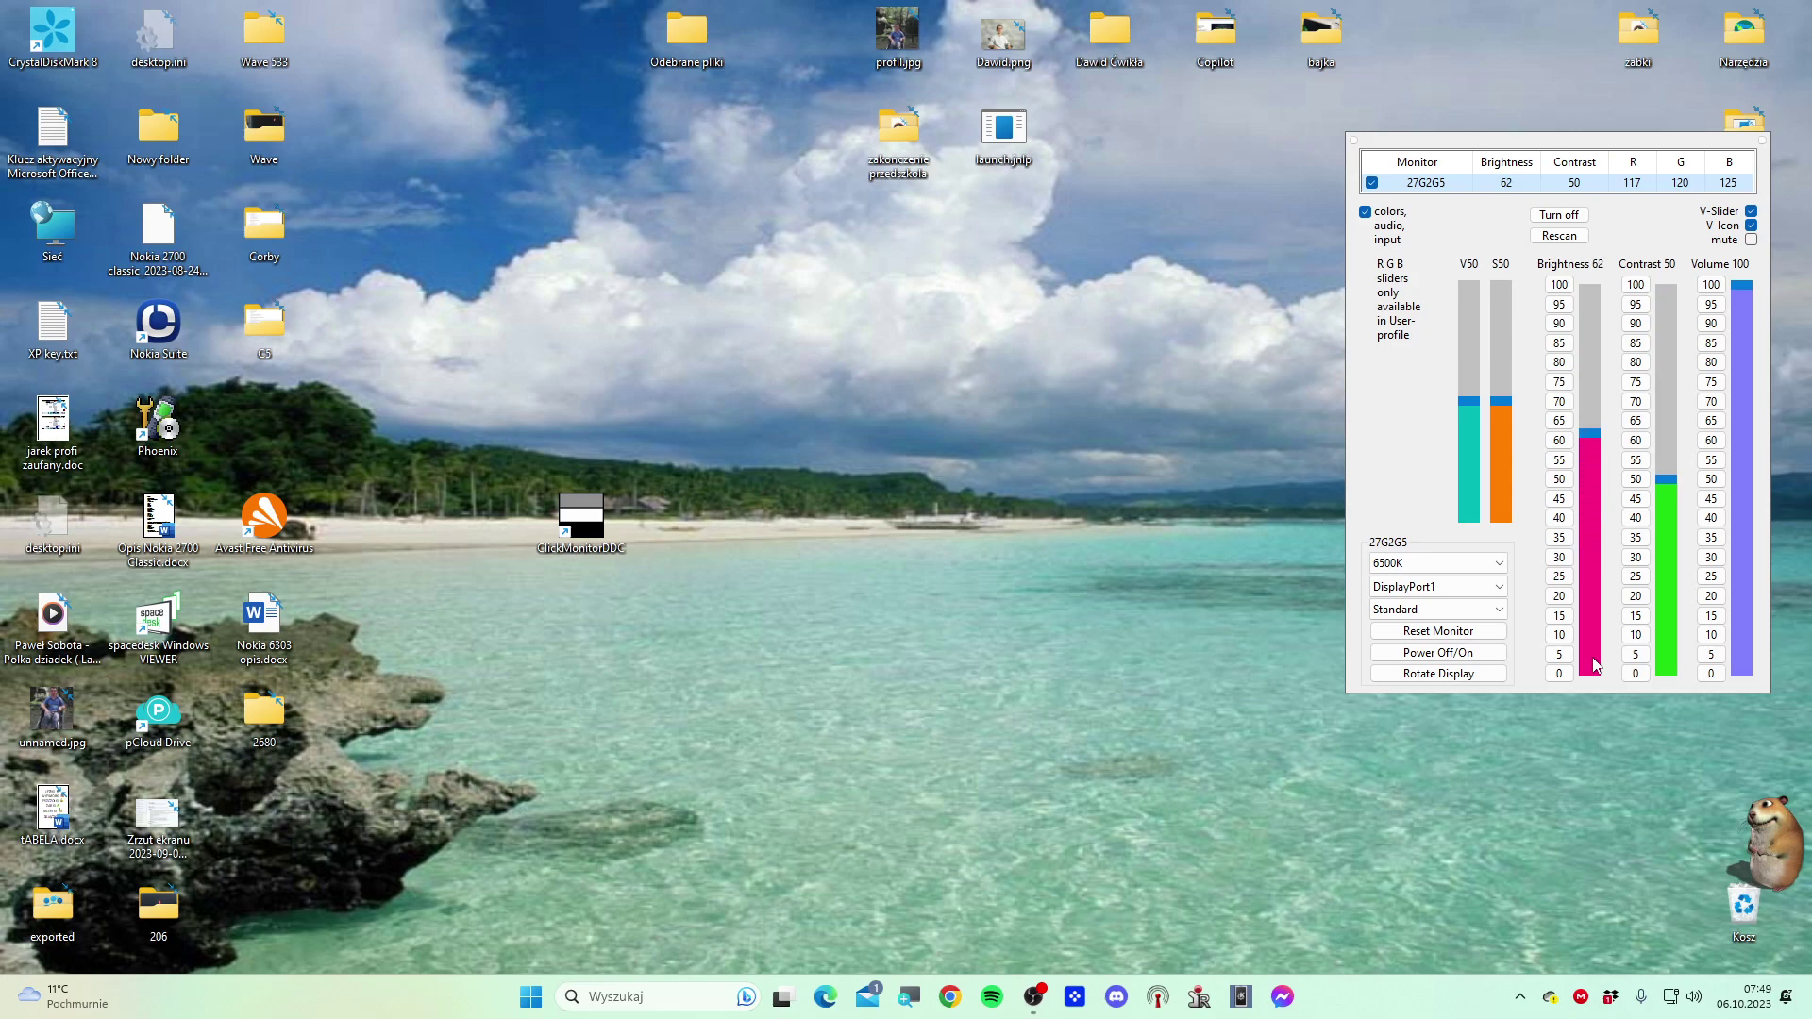
scroll(1593, 666, "down", 1)
Reset the monitor to its default settings, accept the confirmation and reopen the monitor controls
left_click(1448, 632)
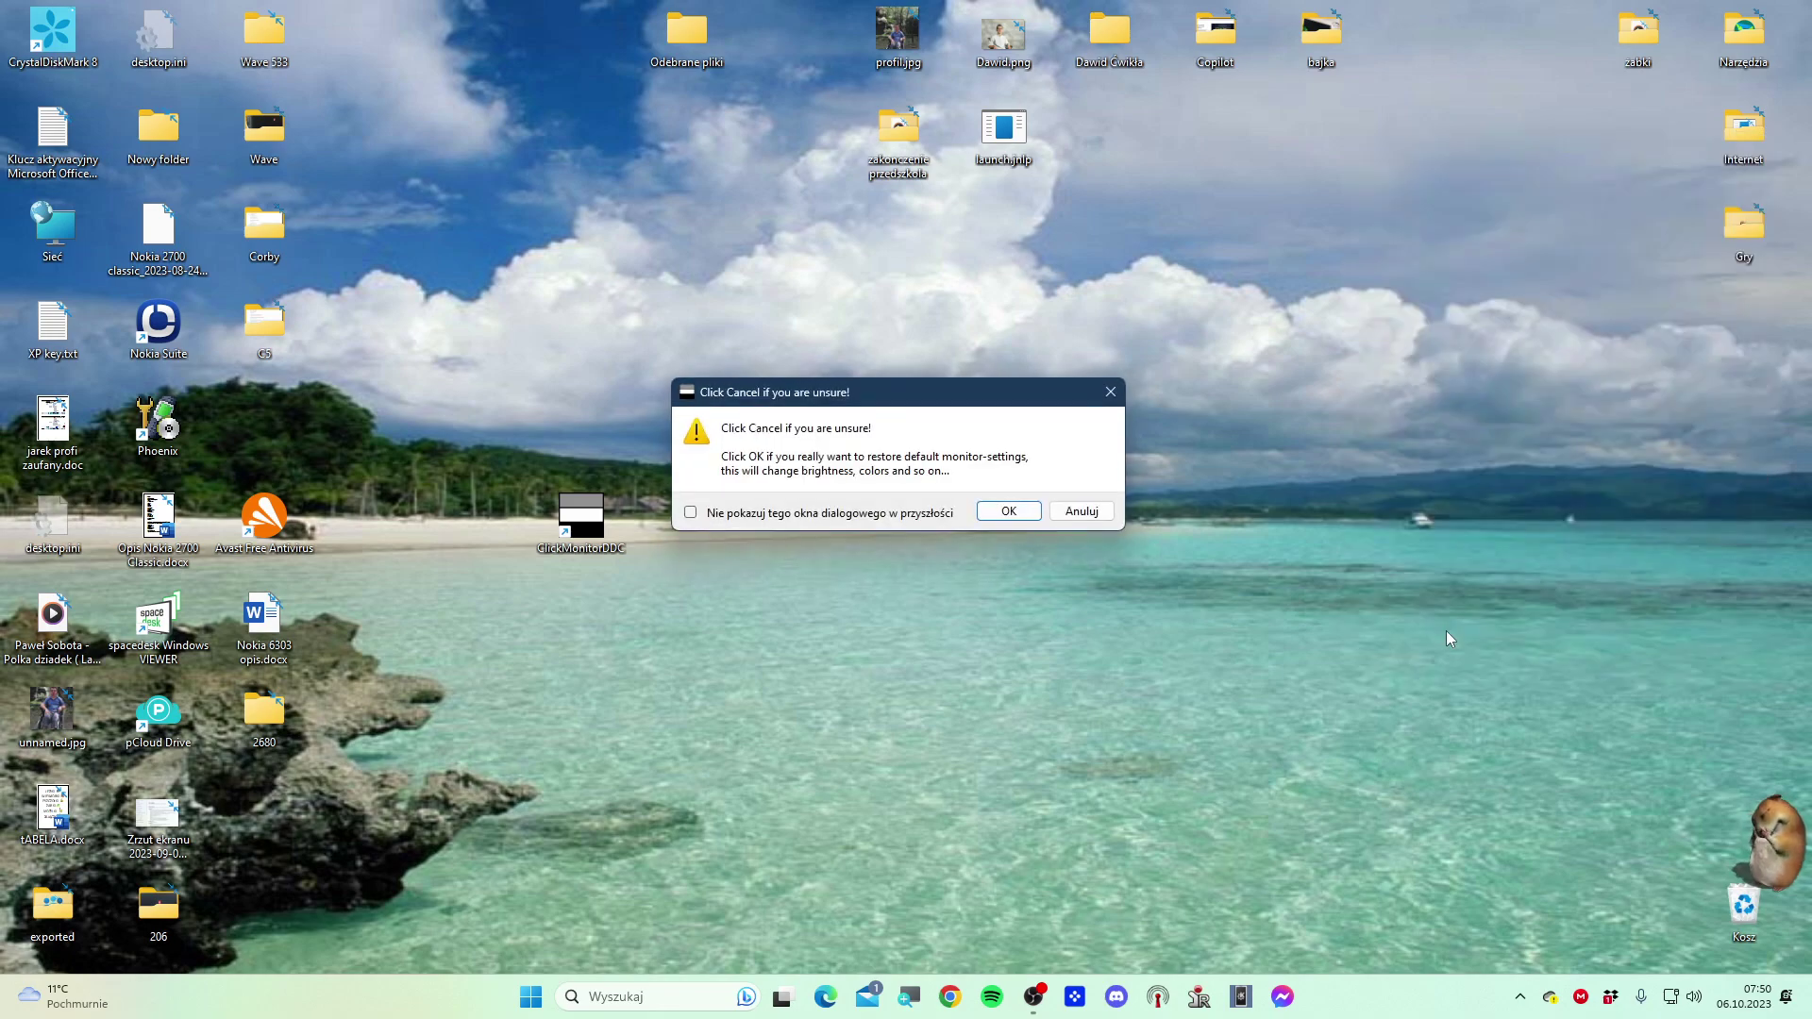
left_click(996, 511)
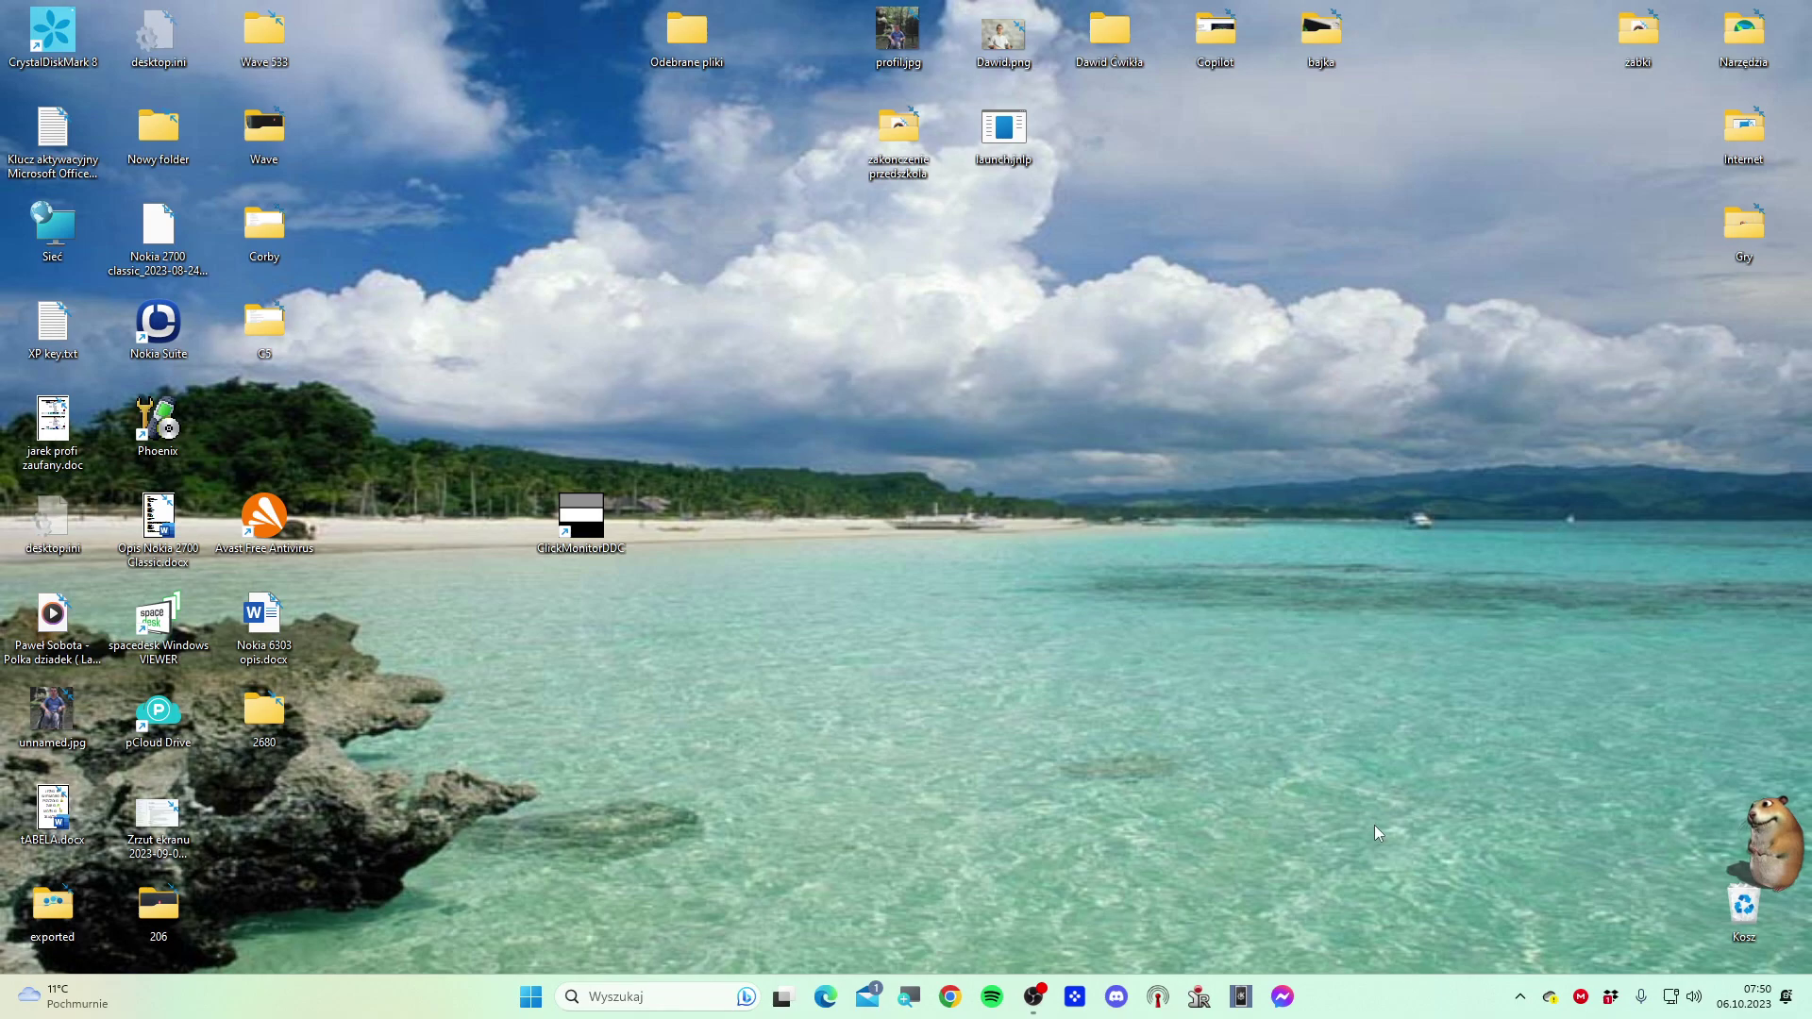
left_click(1512, 998)
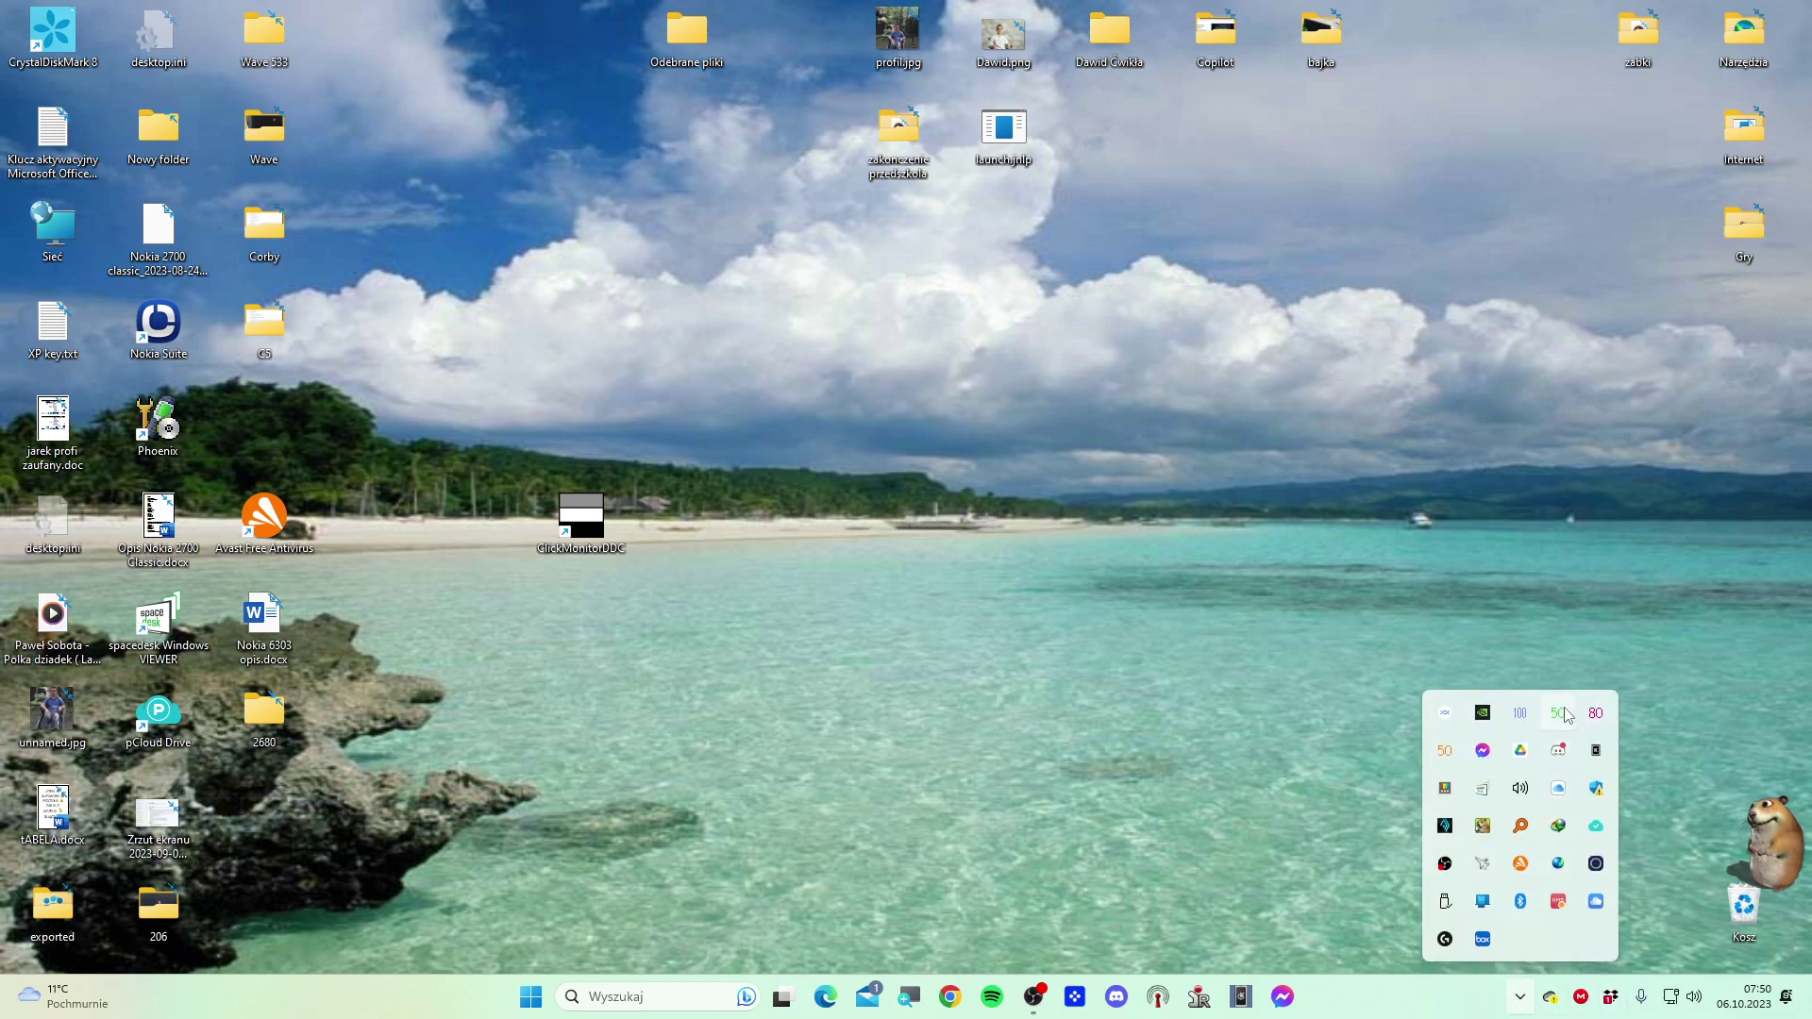
left_click(1561, 714)
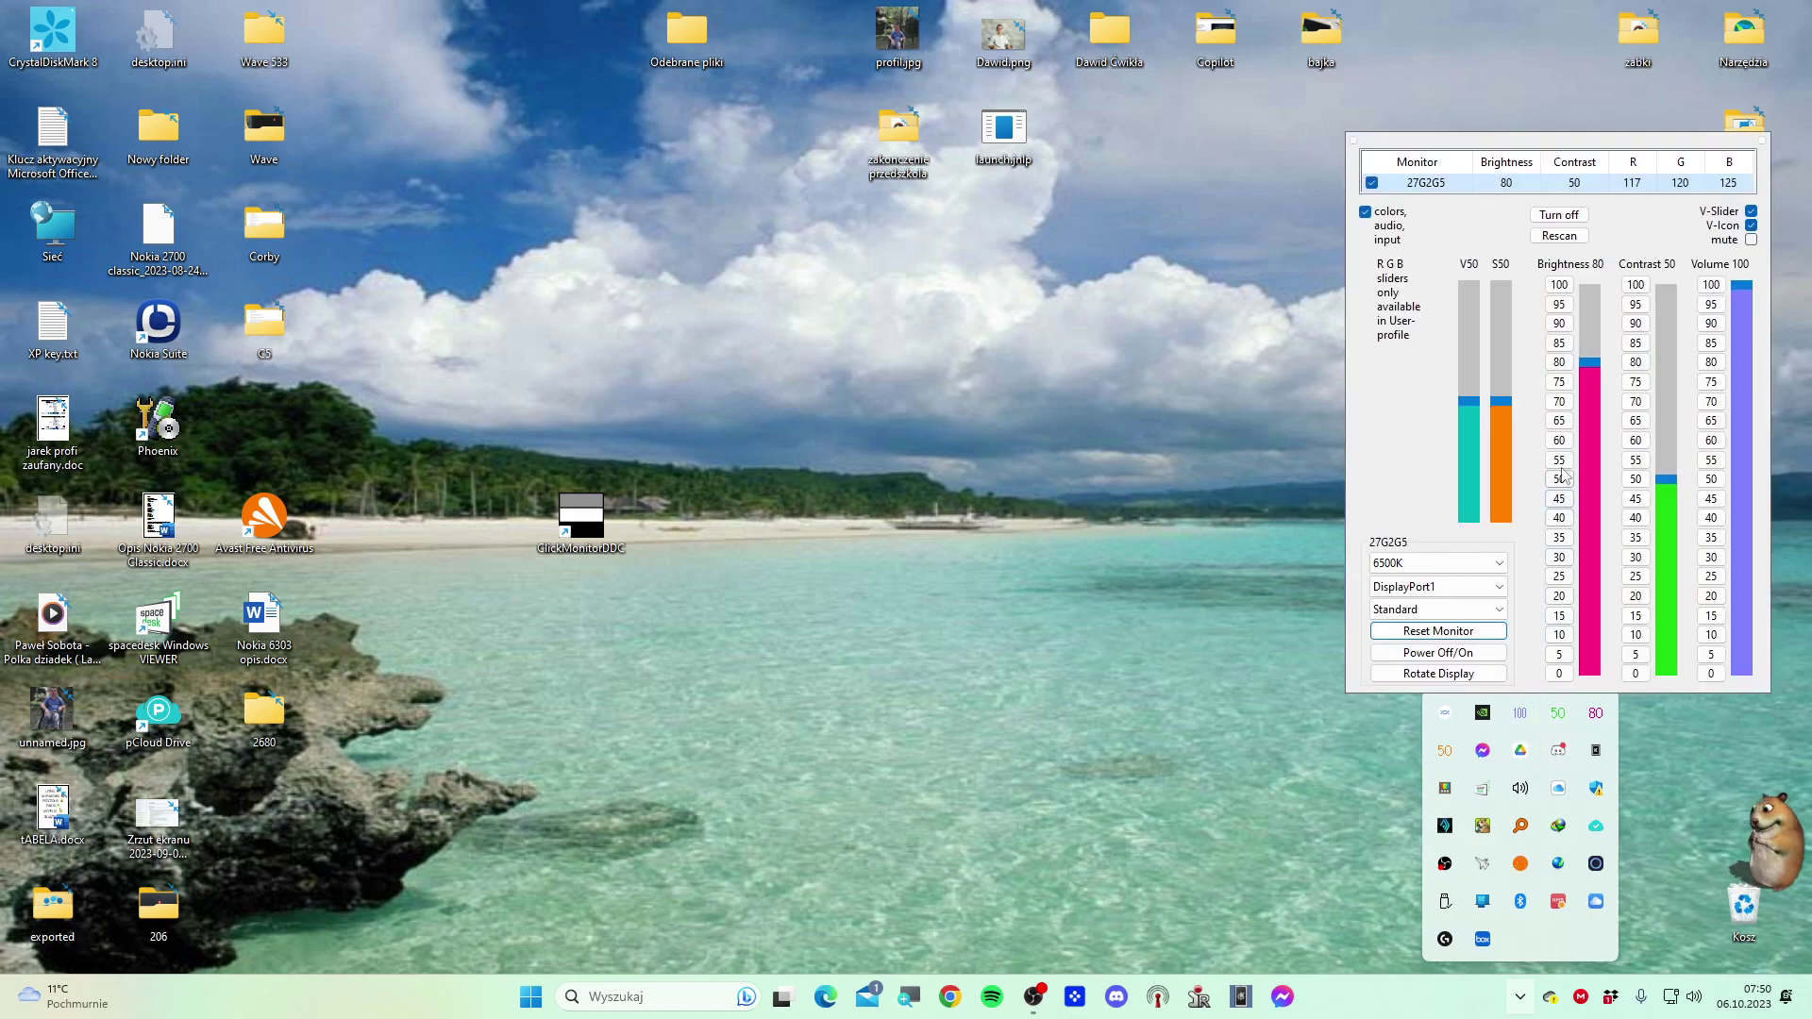
Lower the 27G2G5 monitor's volume to 68
left_click(1558, 440)
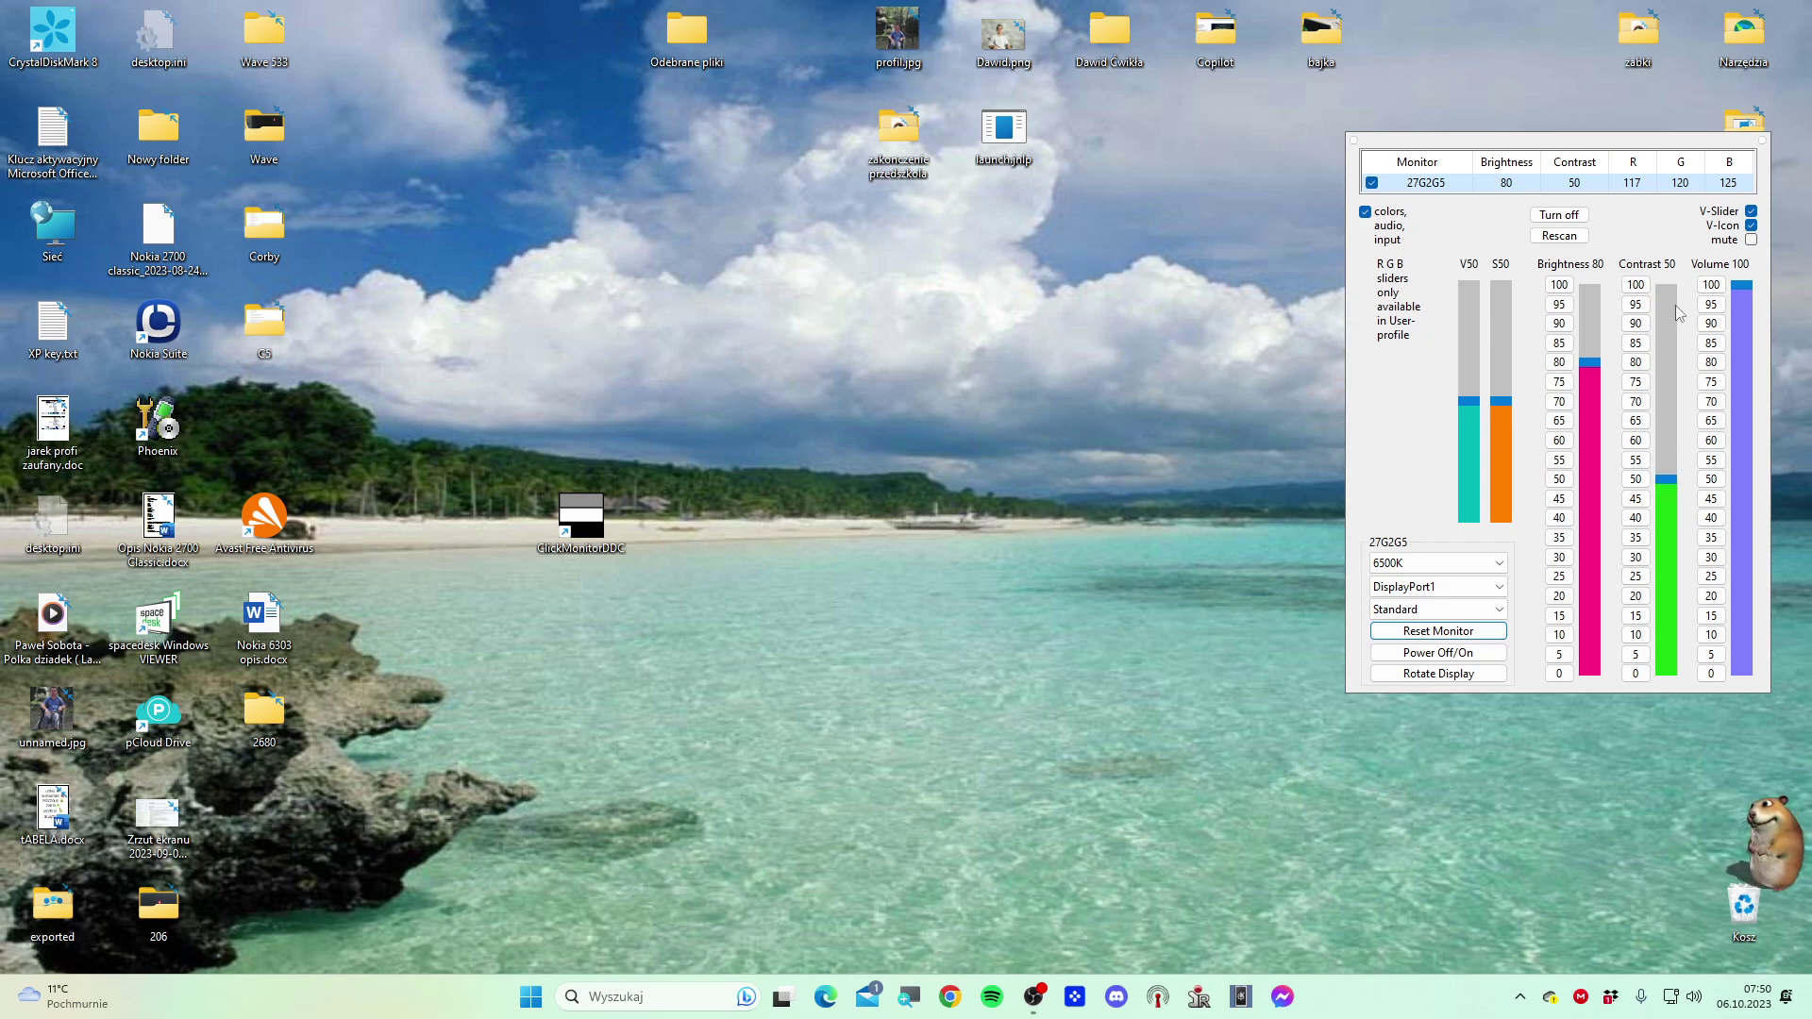
scroll(1744, 288, "down", 2)
scroll(1741, 295, "down", 9)
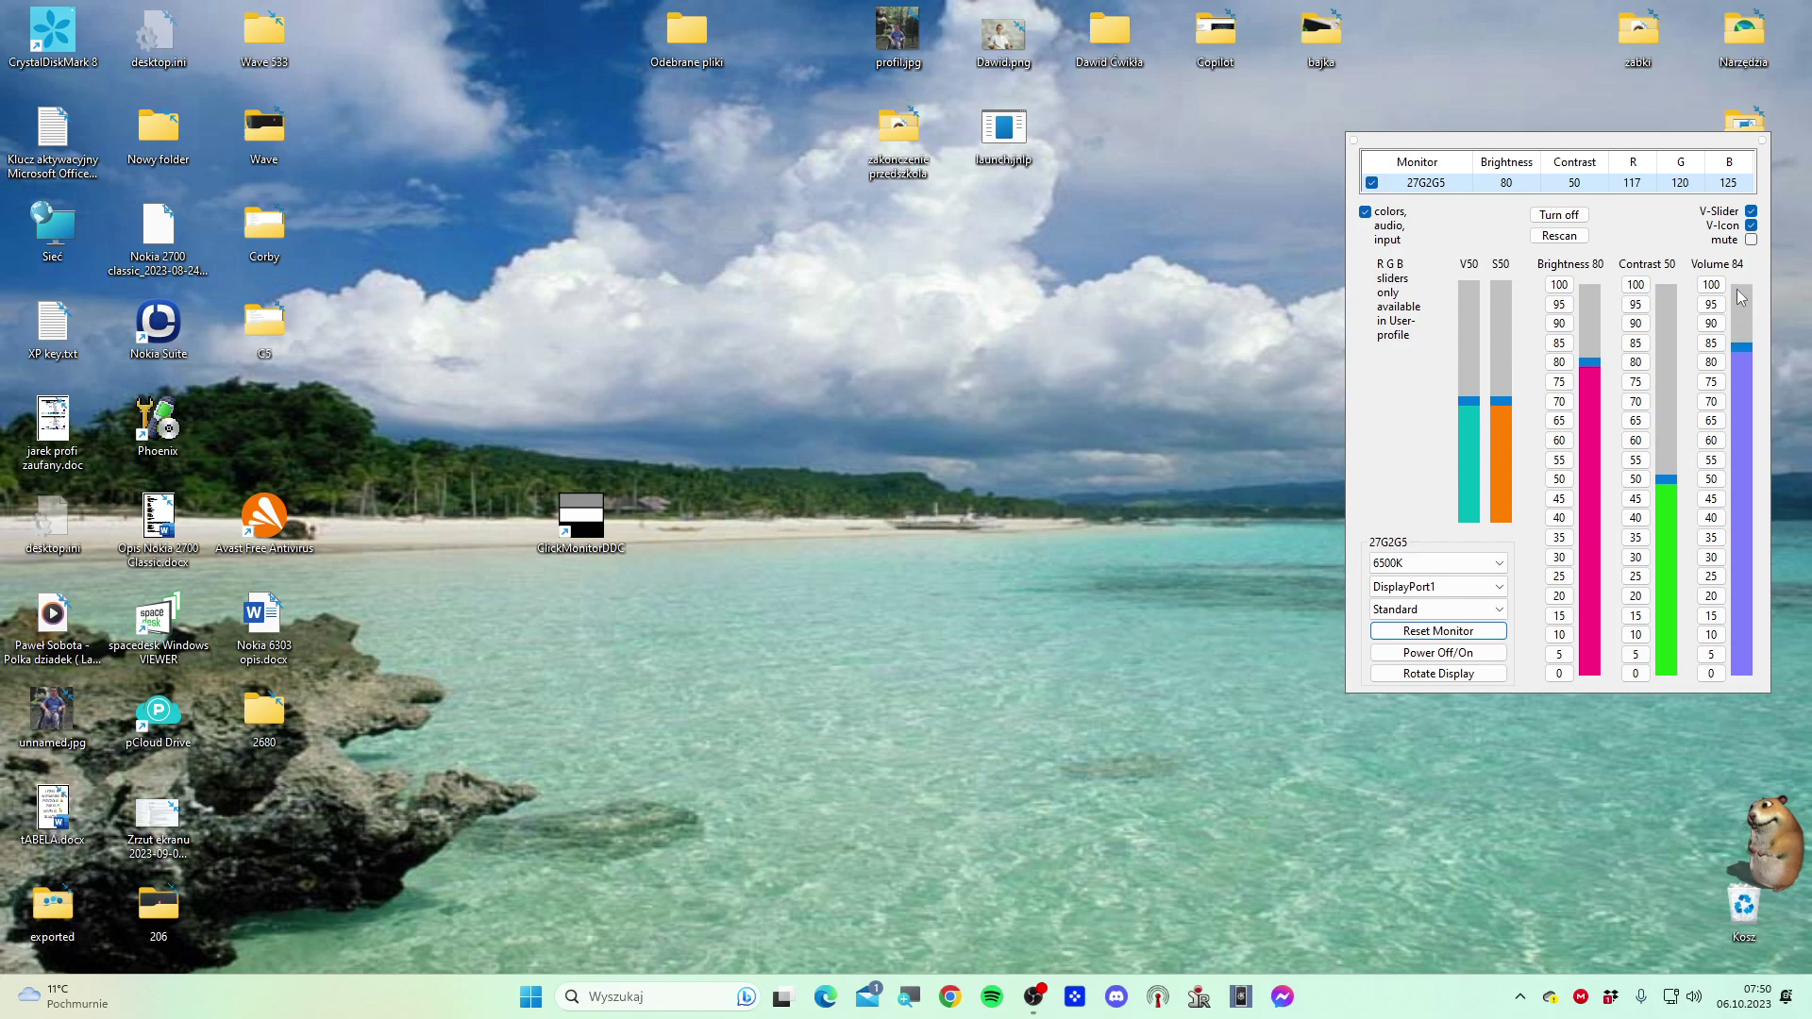
scroll(1736, 296, "down", 5)
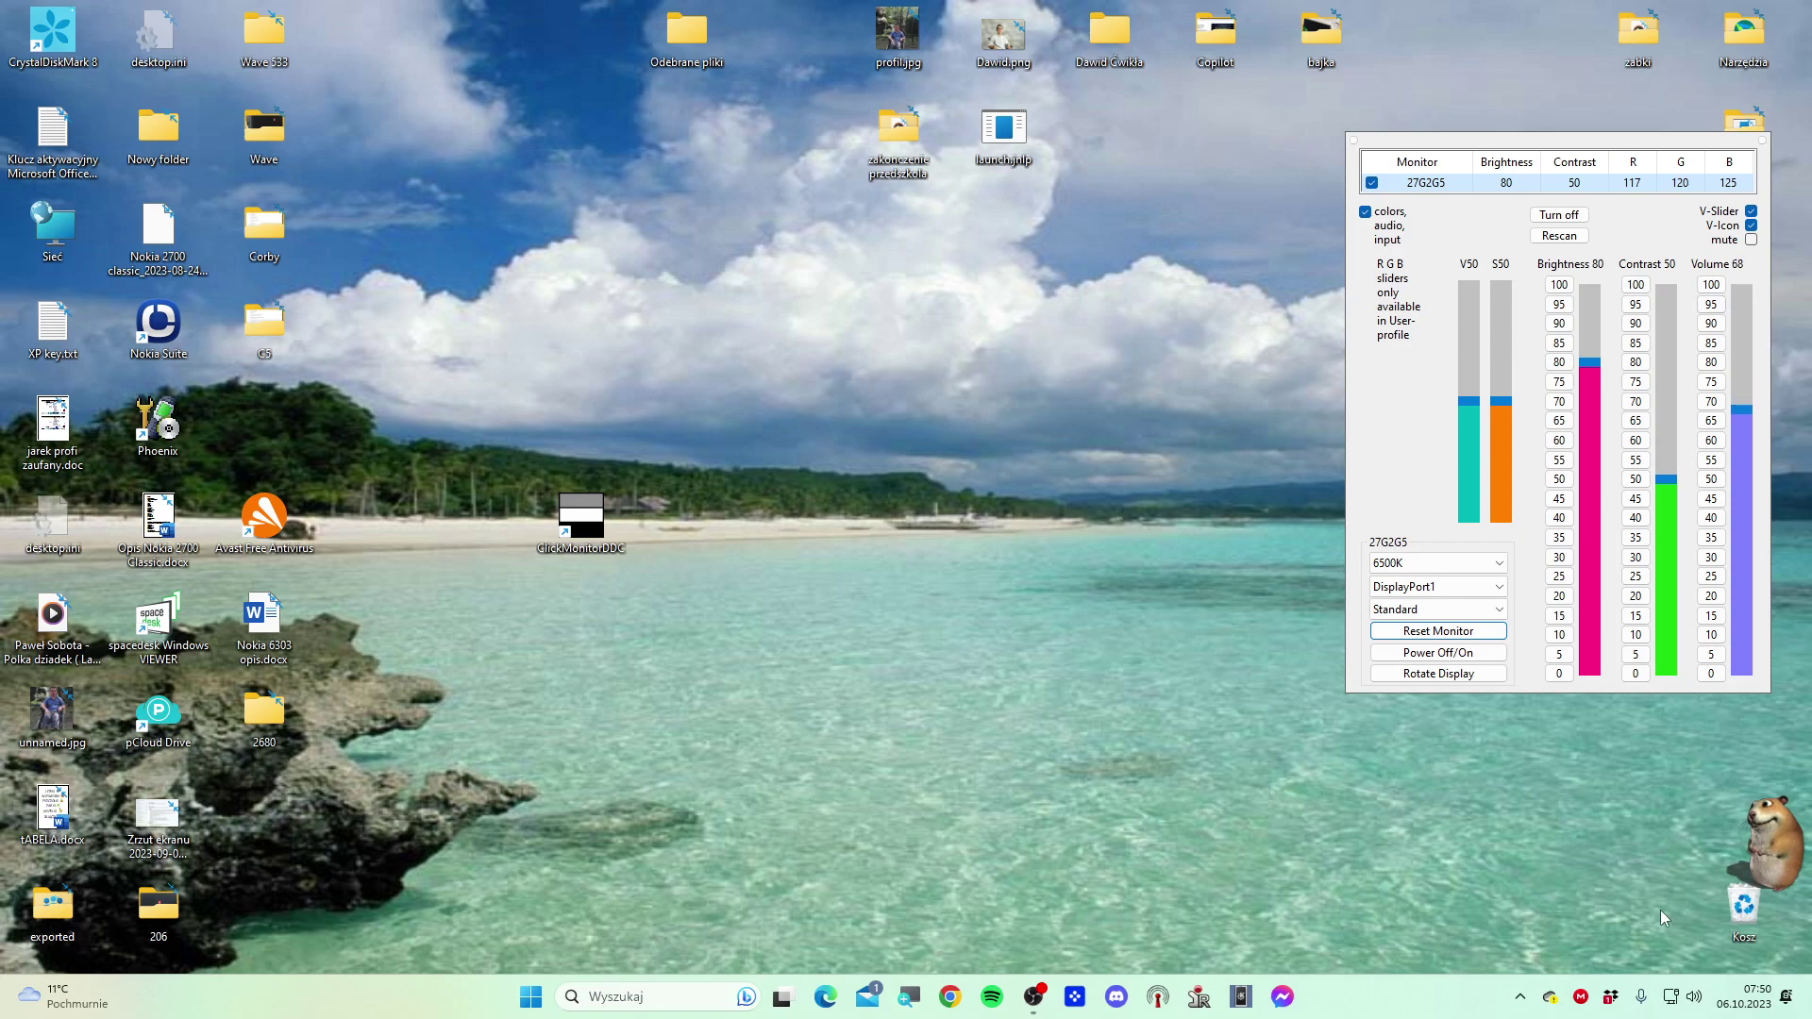
Switch the Windows sound output to 27G2G5 (High Definition Audio Device)
left_click(1694, 996)
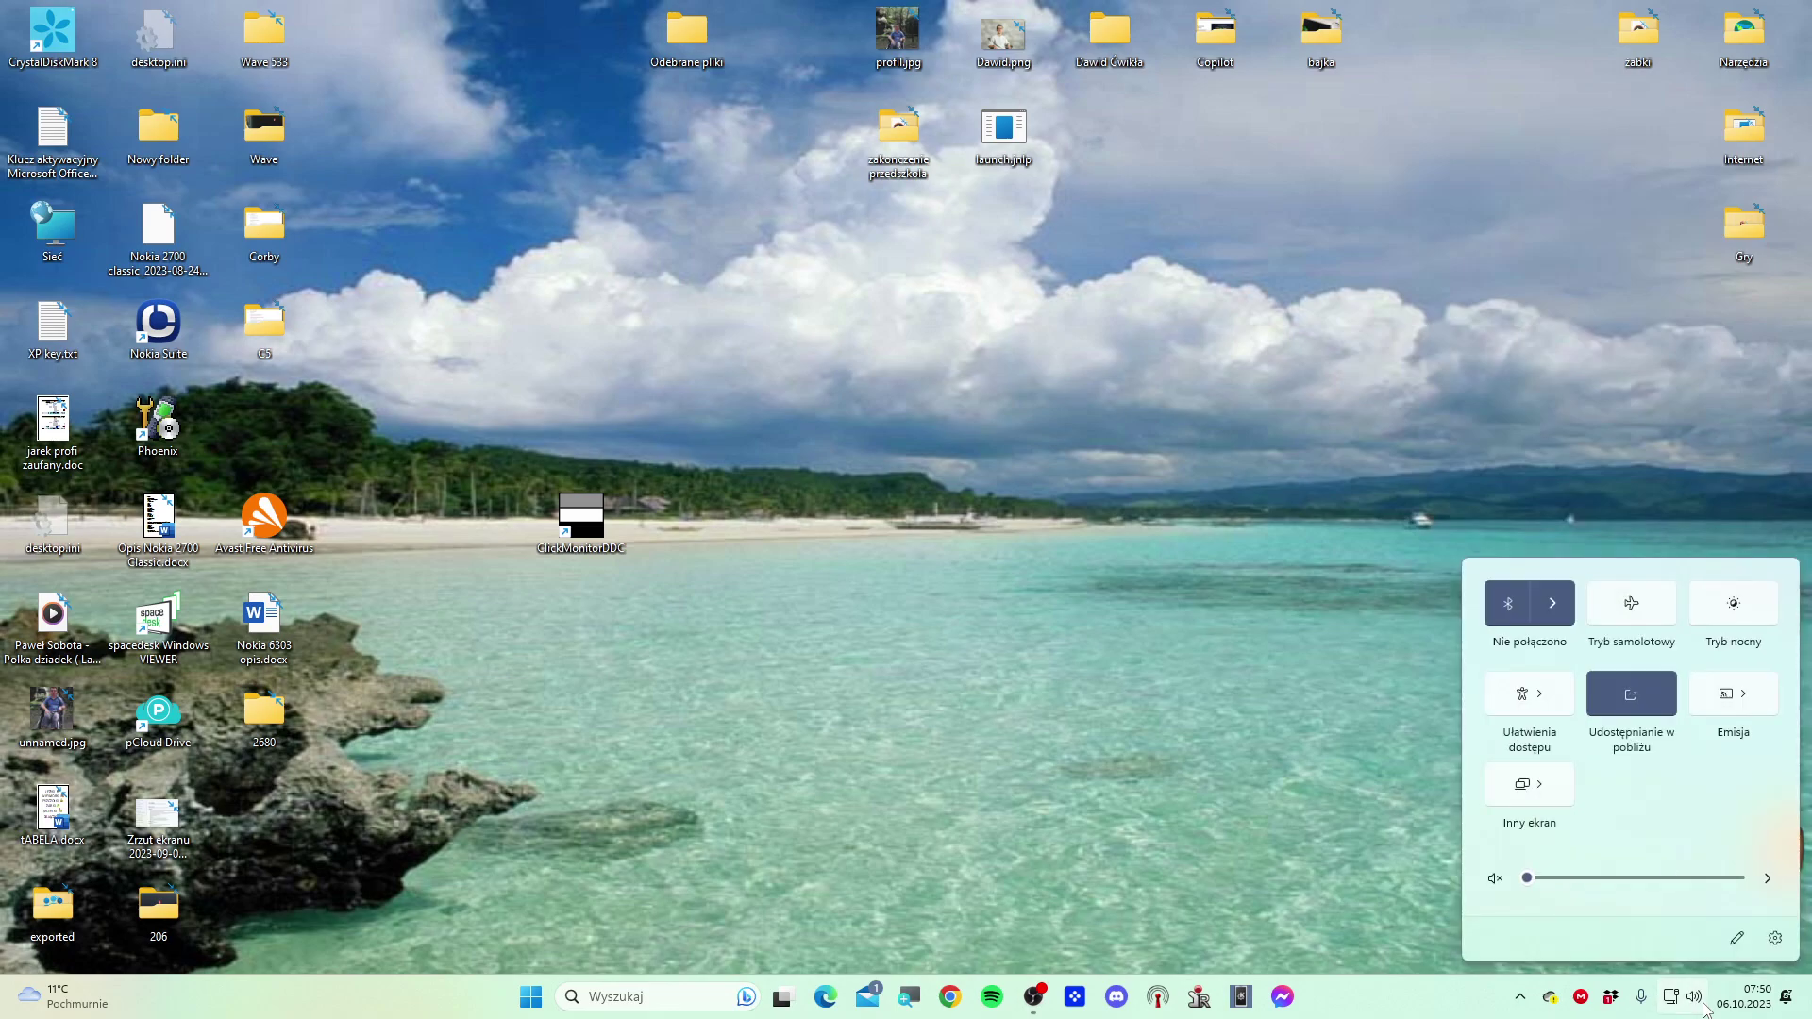
left_click(1776, 878)
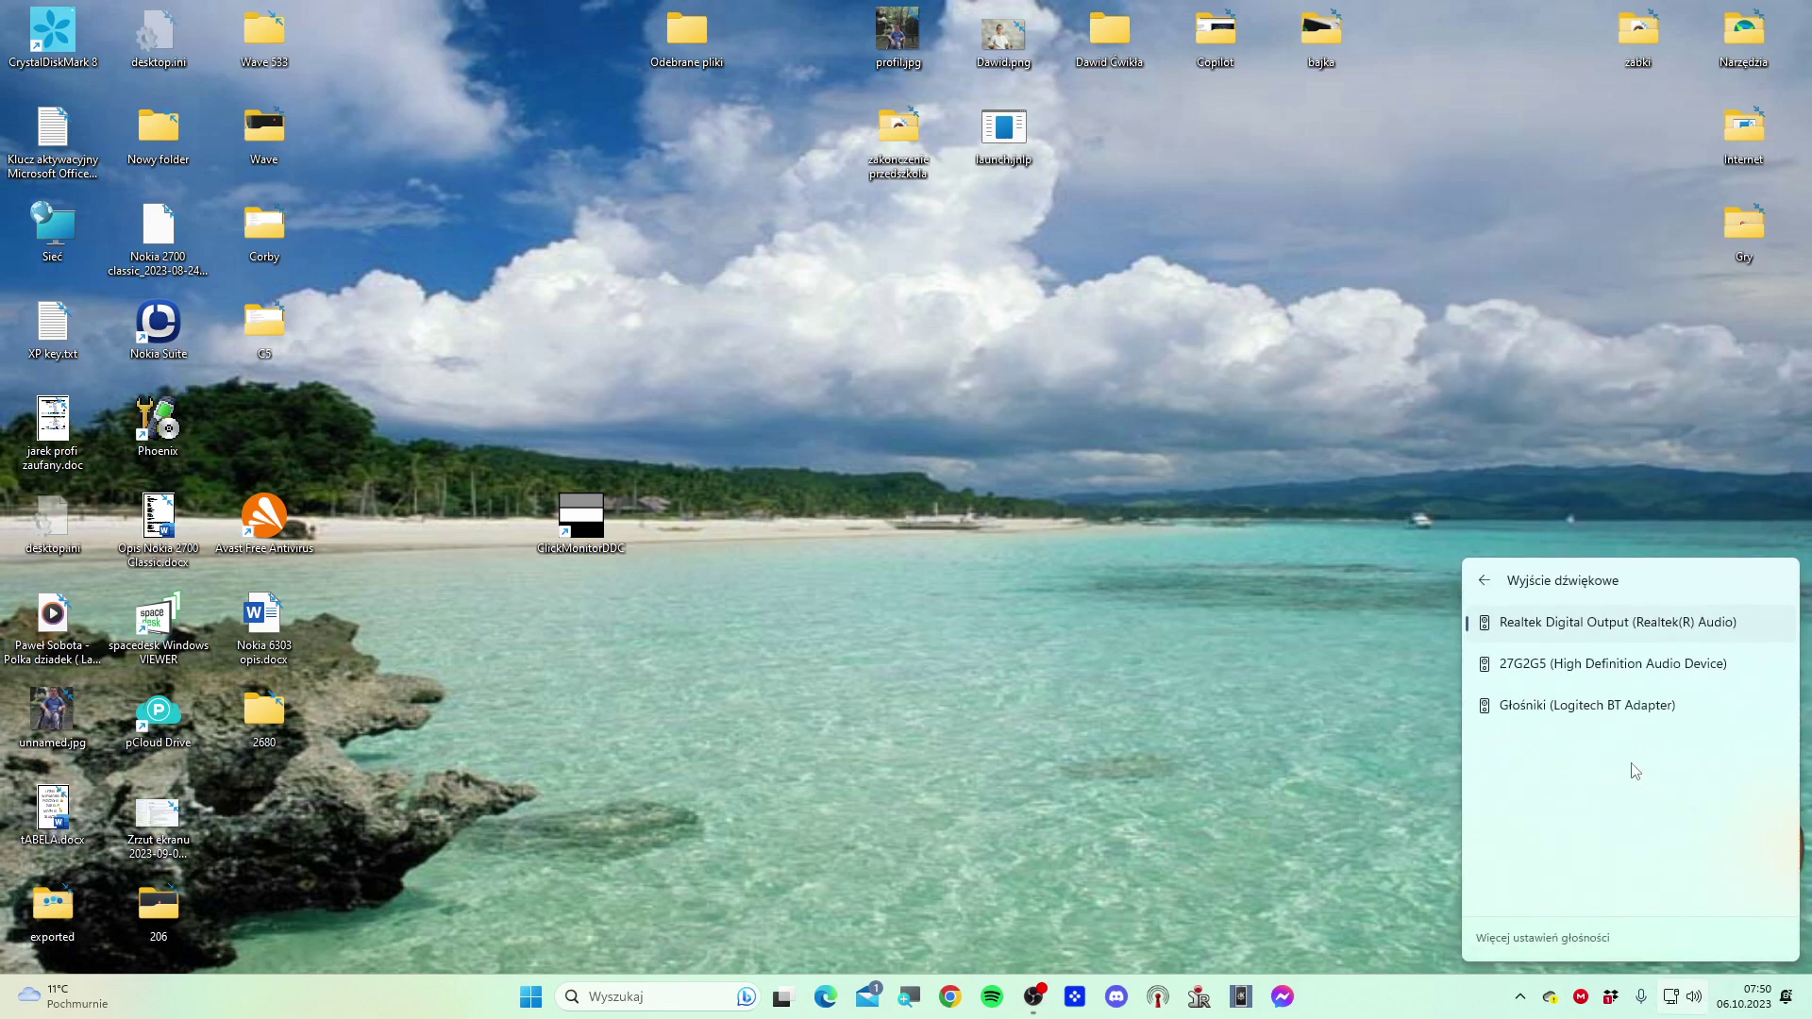
left_click(1518, 672)
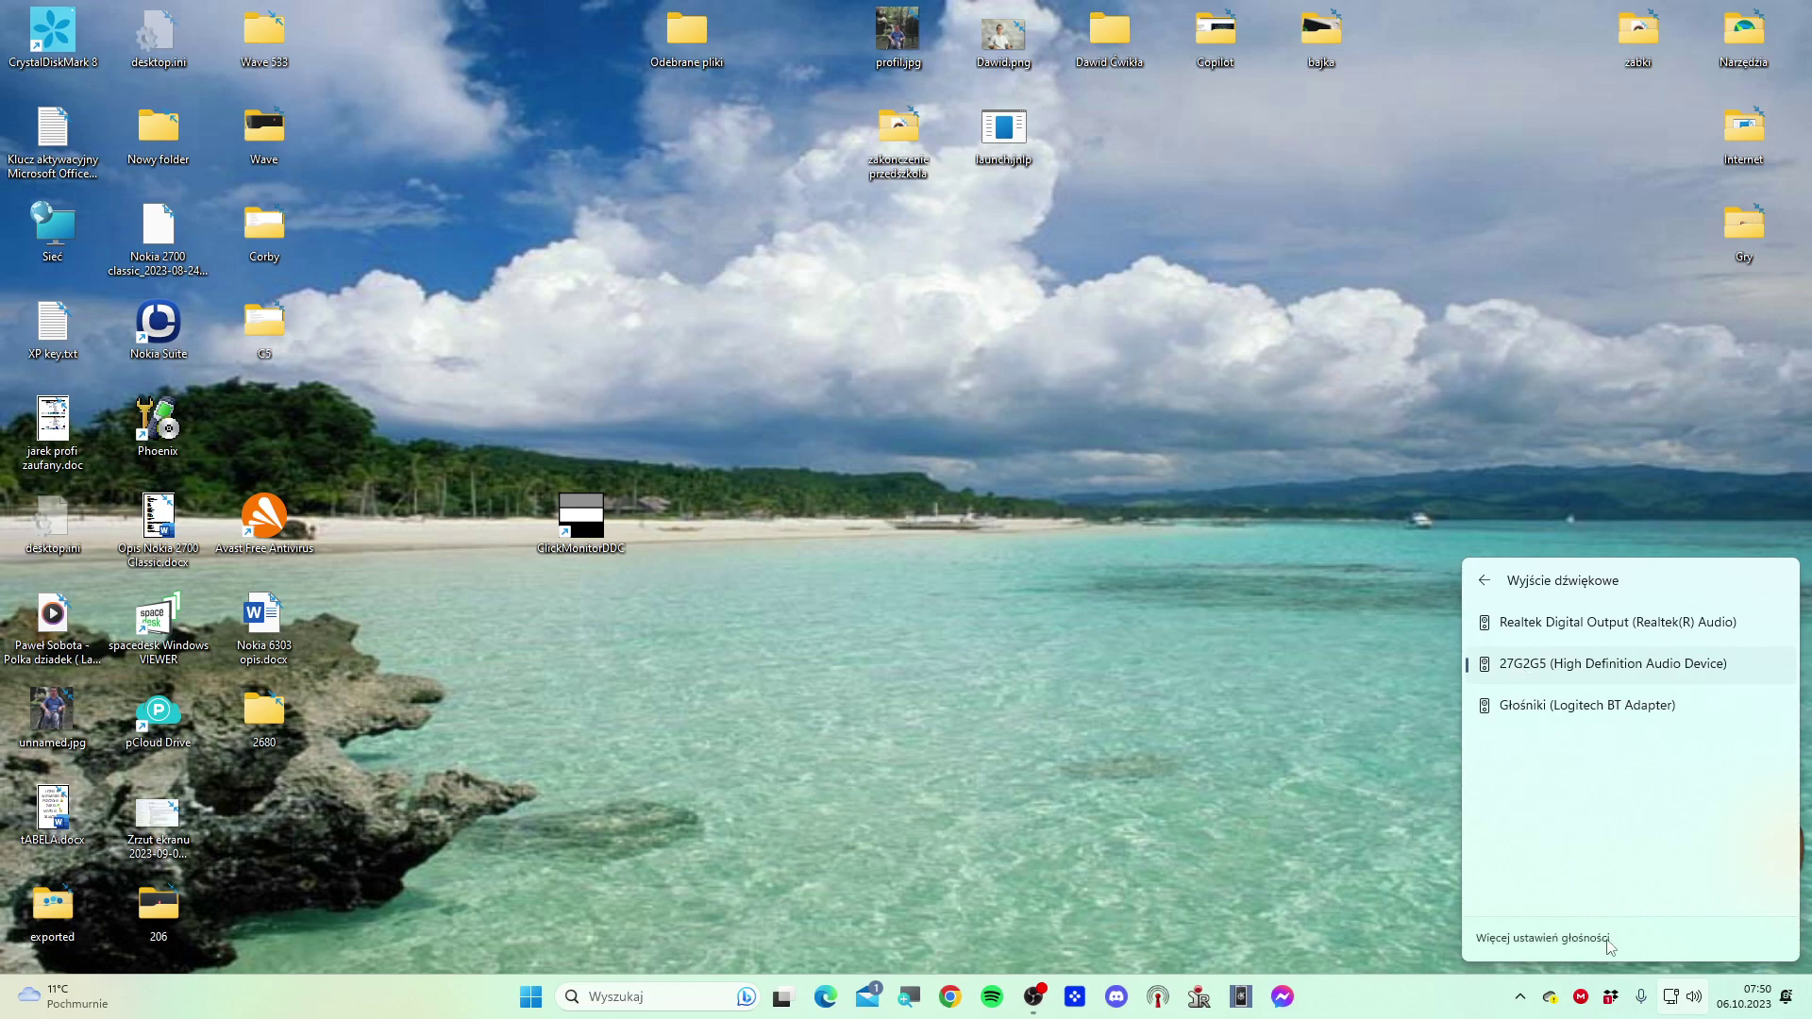
Reopen the Windows quick settings and set the system volume to its maximum
left_click(1694, 998)
left_click(1693, 999)
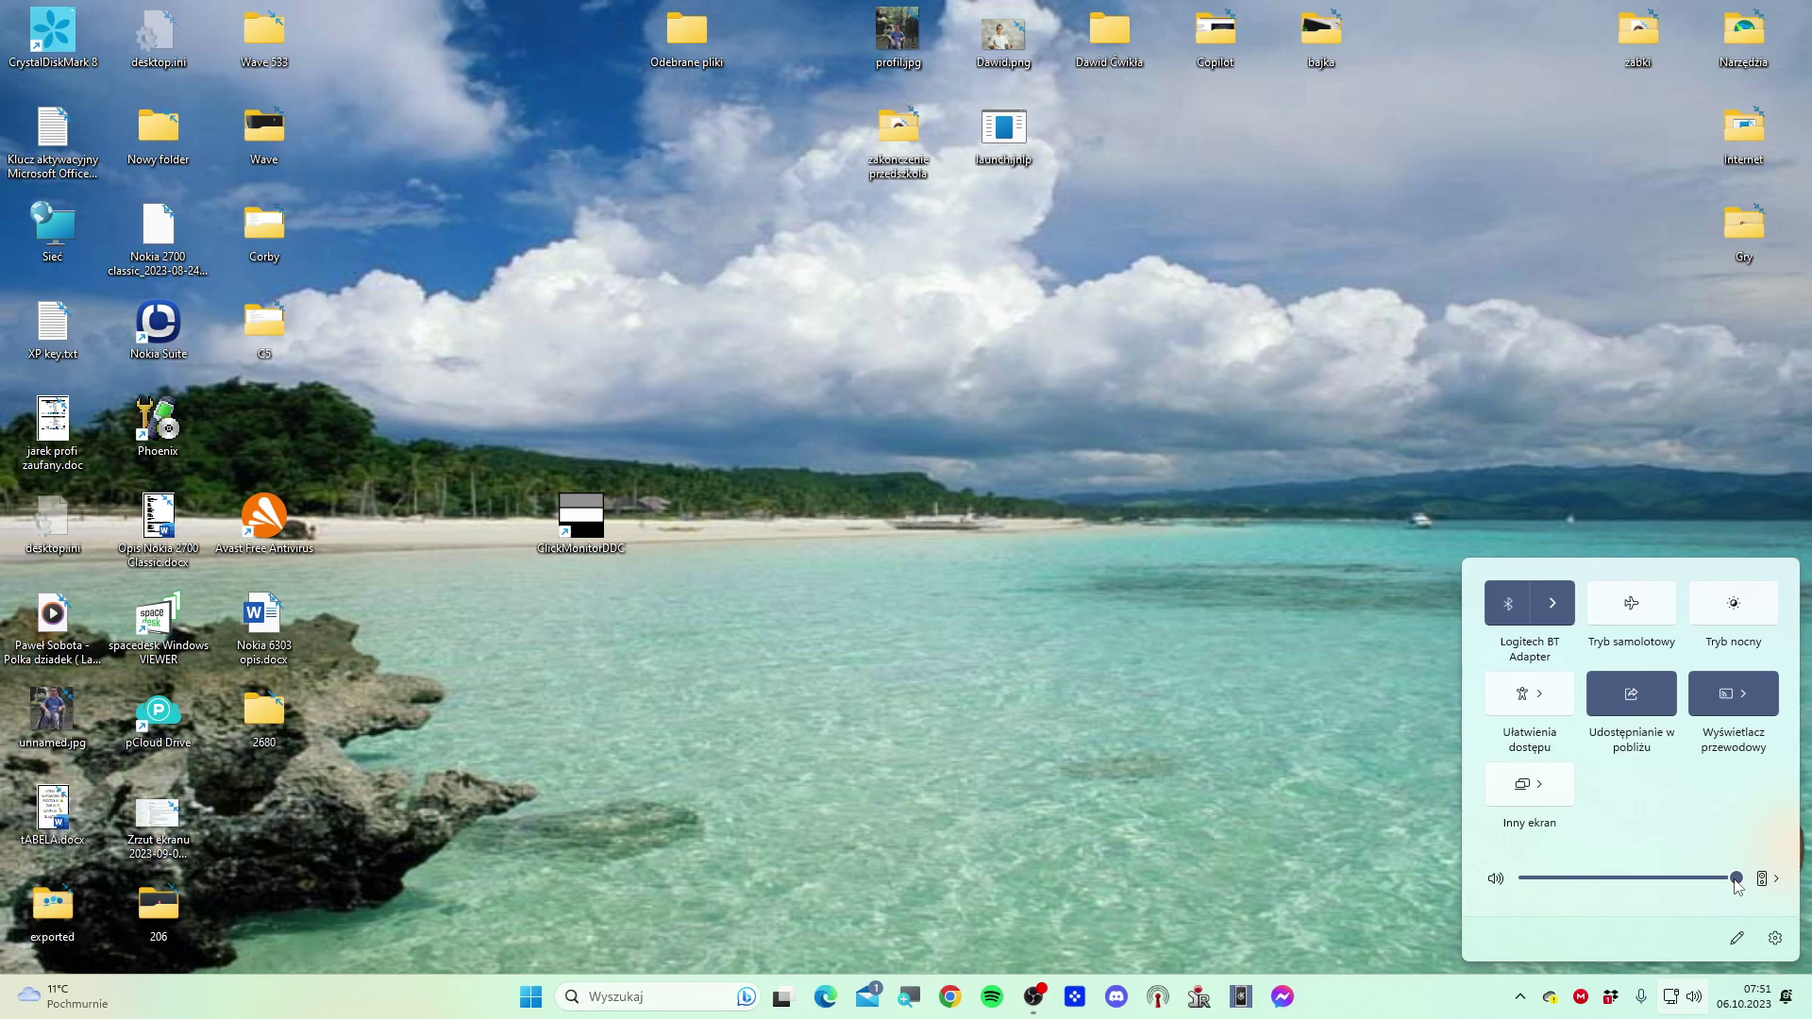
left_click(1736, 879)
left_click(1736, 878)
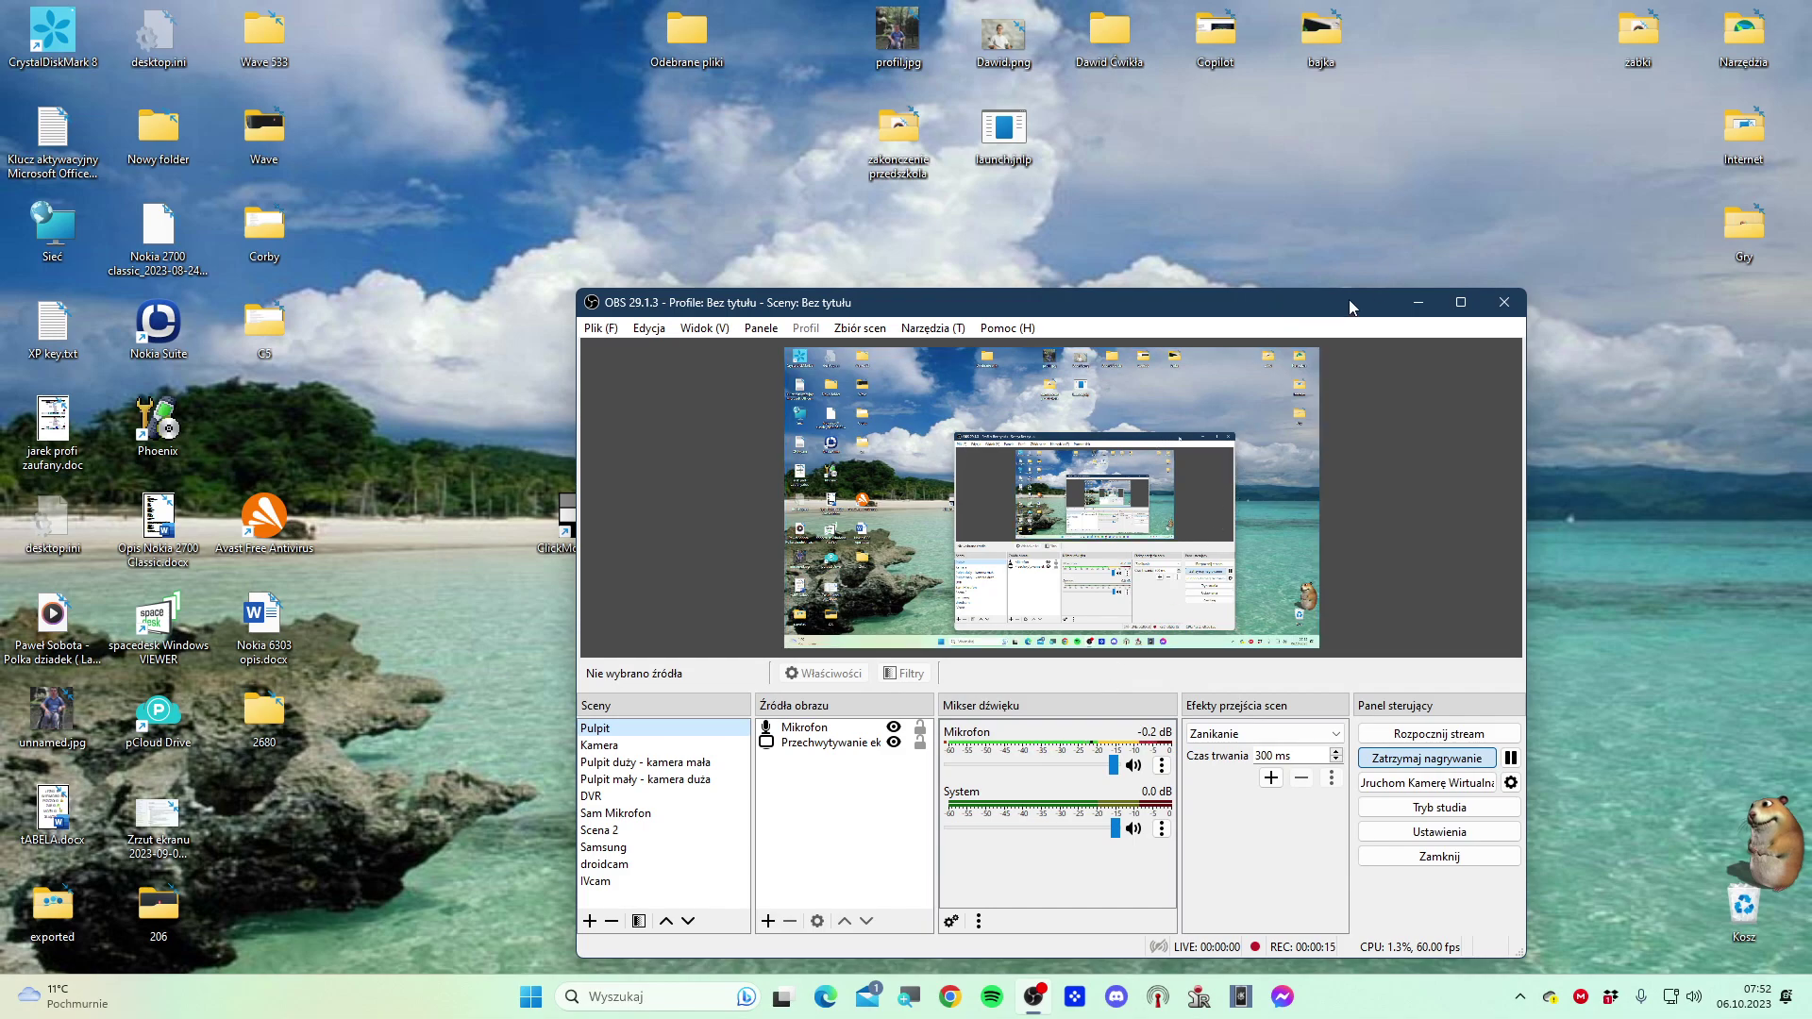
Minimise the OBS window and bring up the list of available Windows sound outputs
left_click(1417, 302)
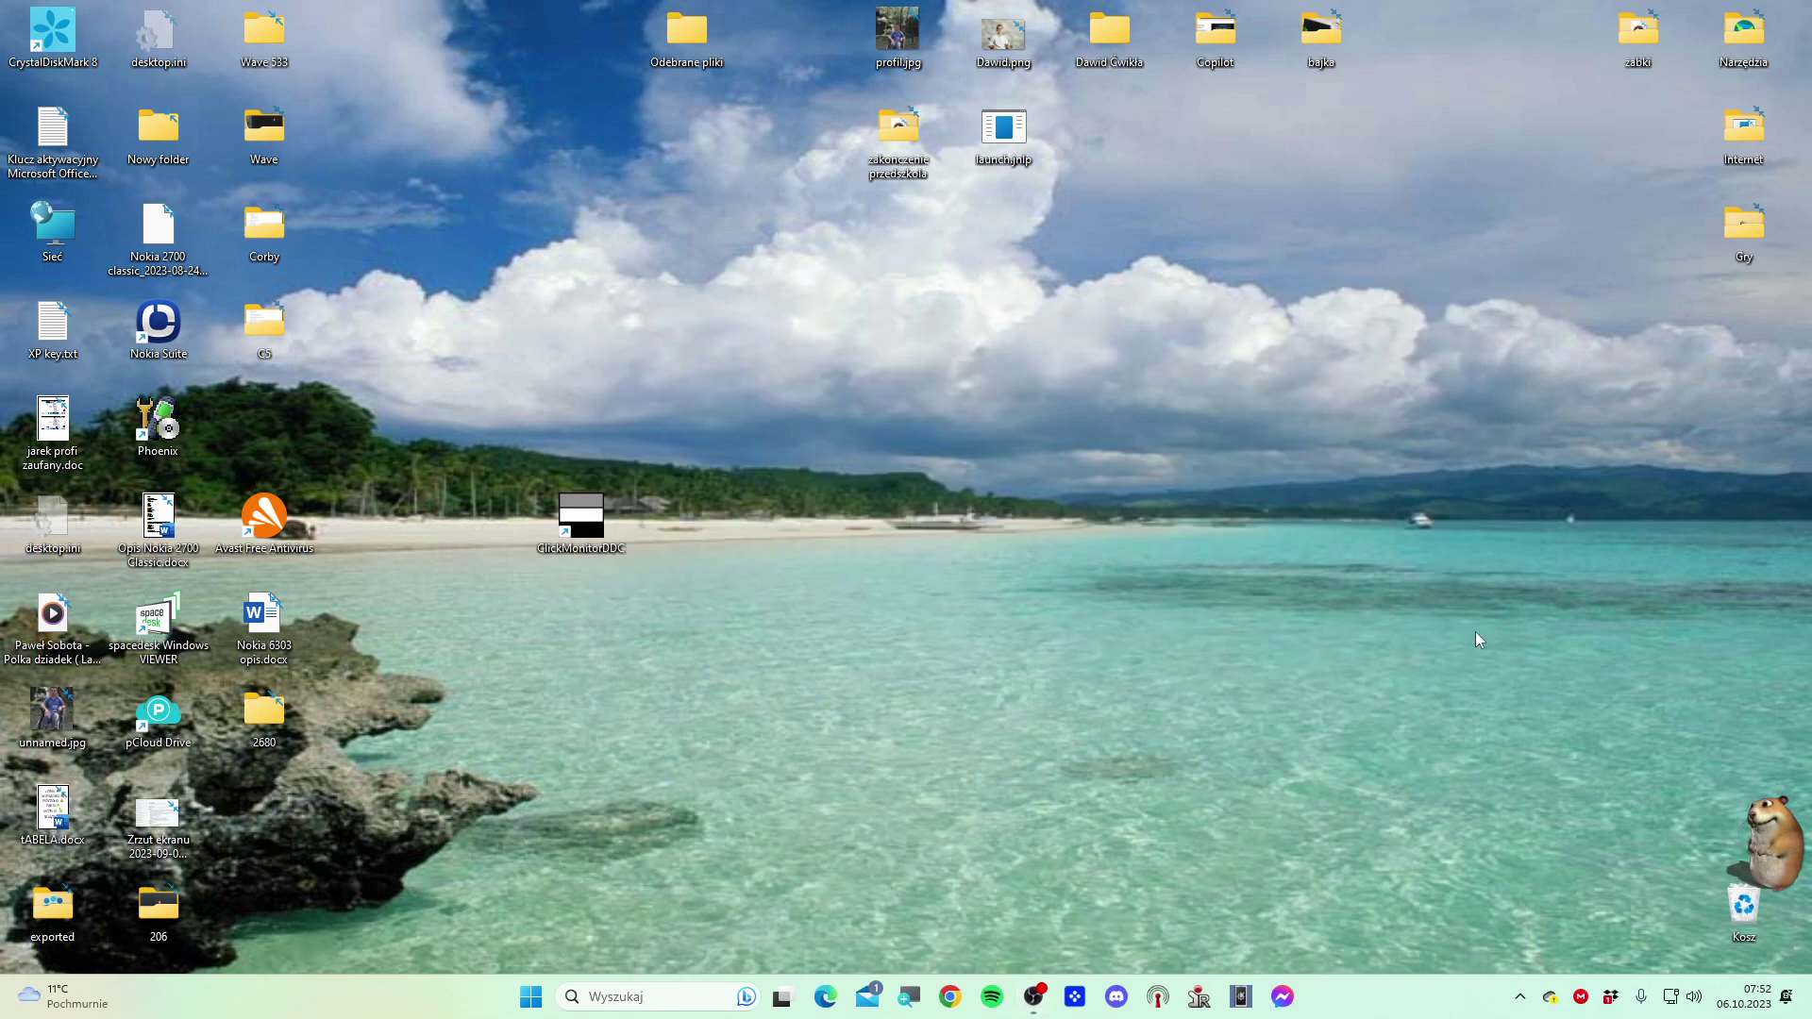
left_click(1695, 997)
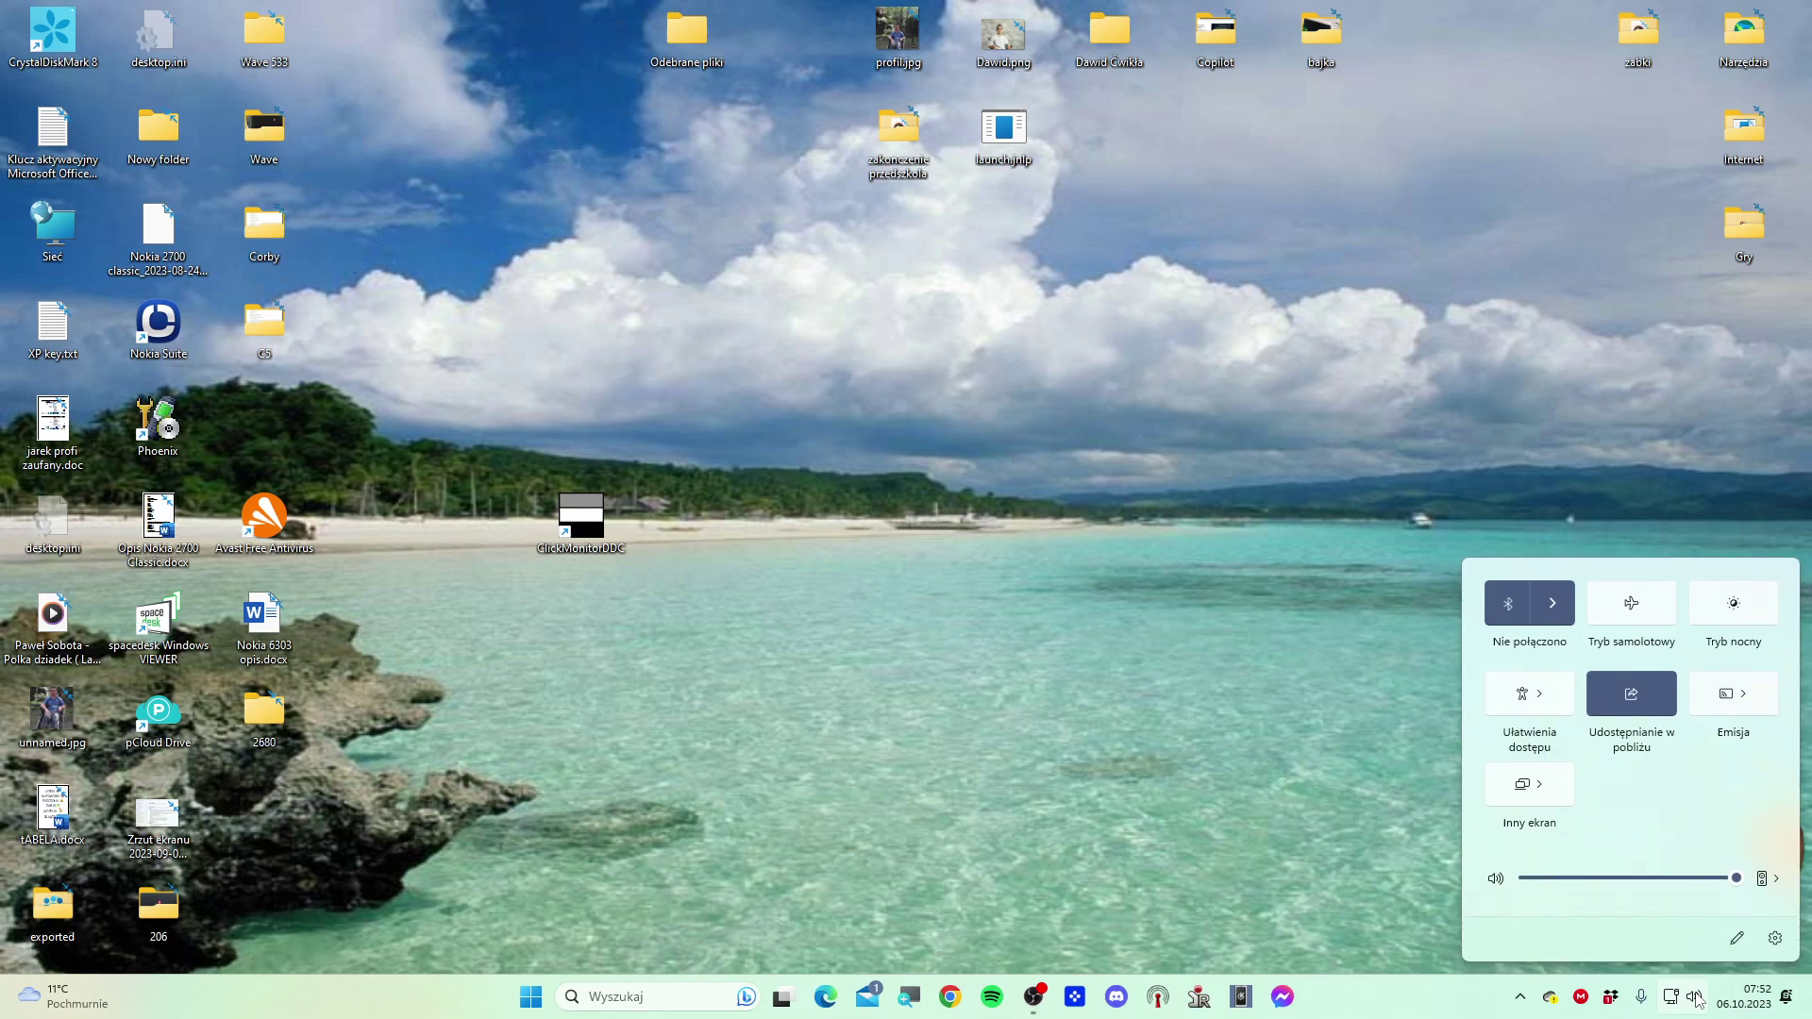
left_click(1775, 879)
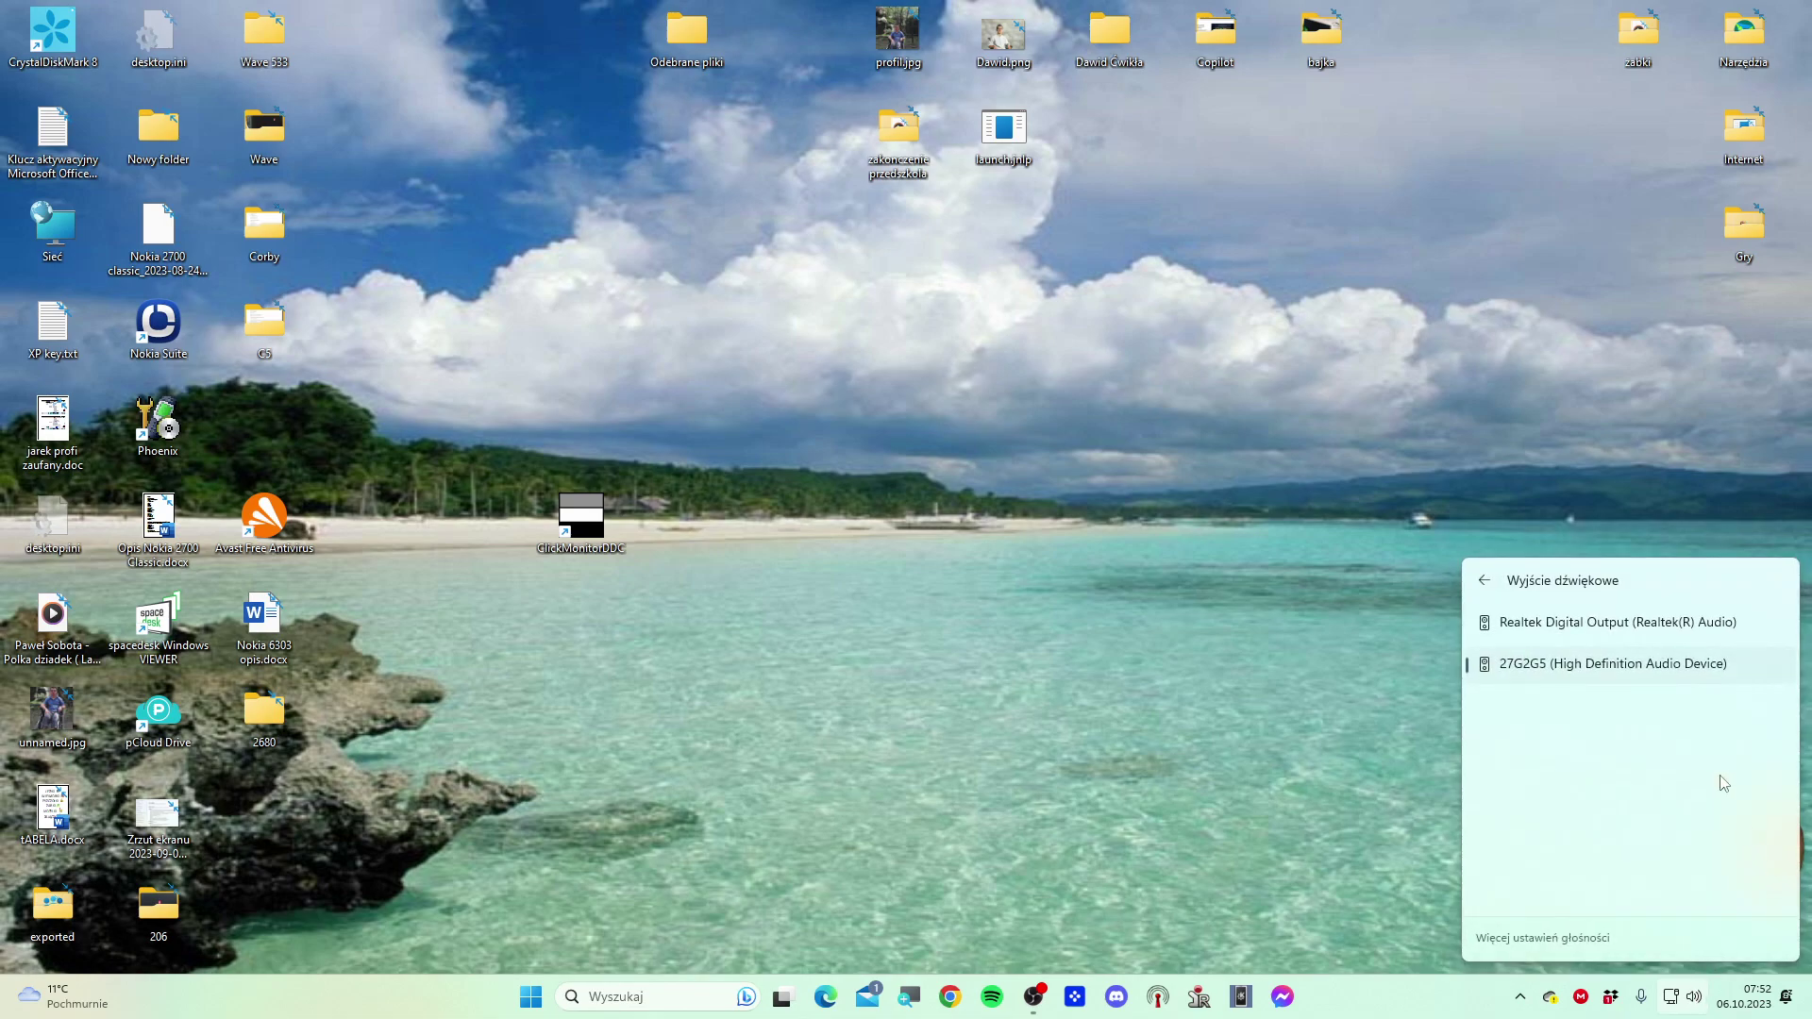
Return to the Windows quick settings and check the system volume level
left_click(1698, 998)
left_click(1698, 997)
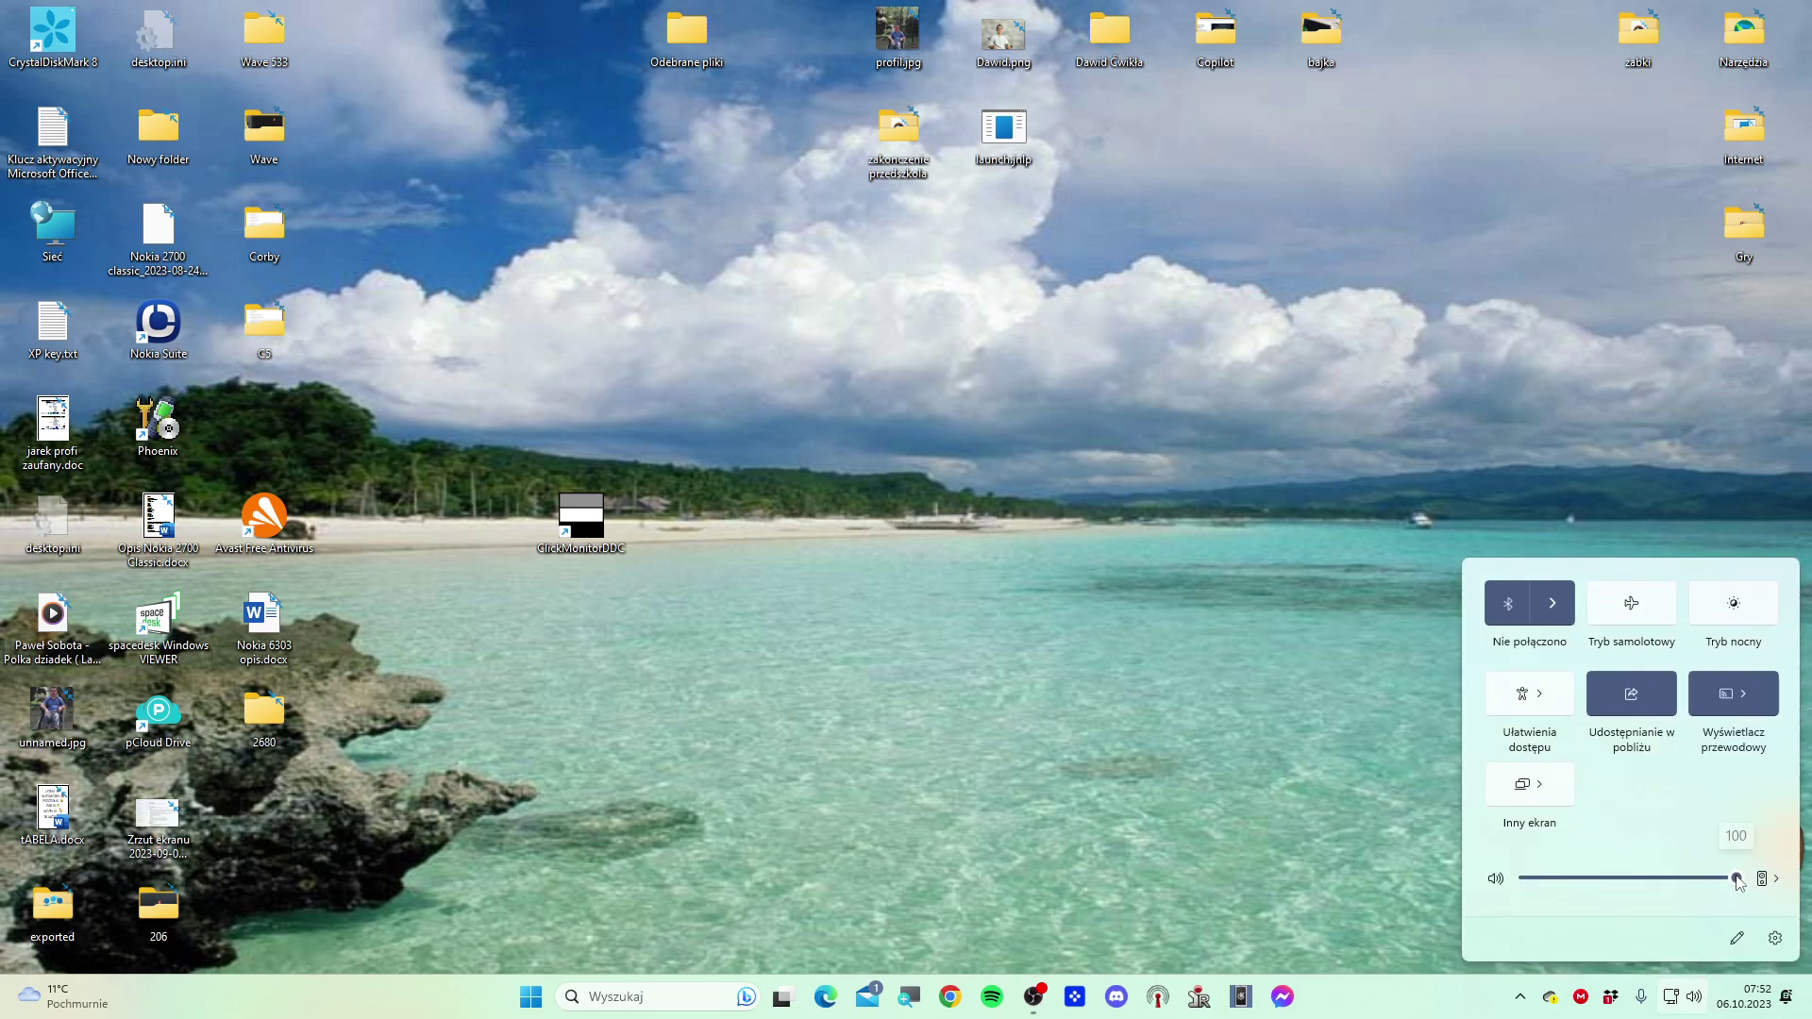
mouse_move(1736, 877)
Open the ClickMonitorDDC sliders and lower the Windows system volume to 42
left_click(1520, 998)
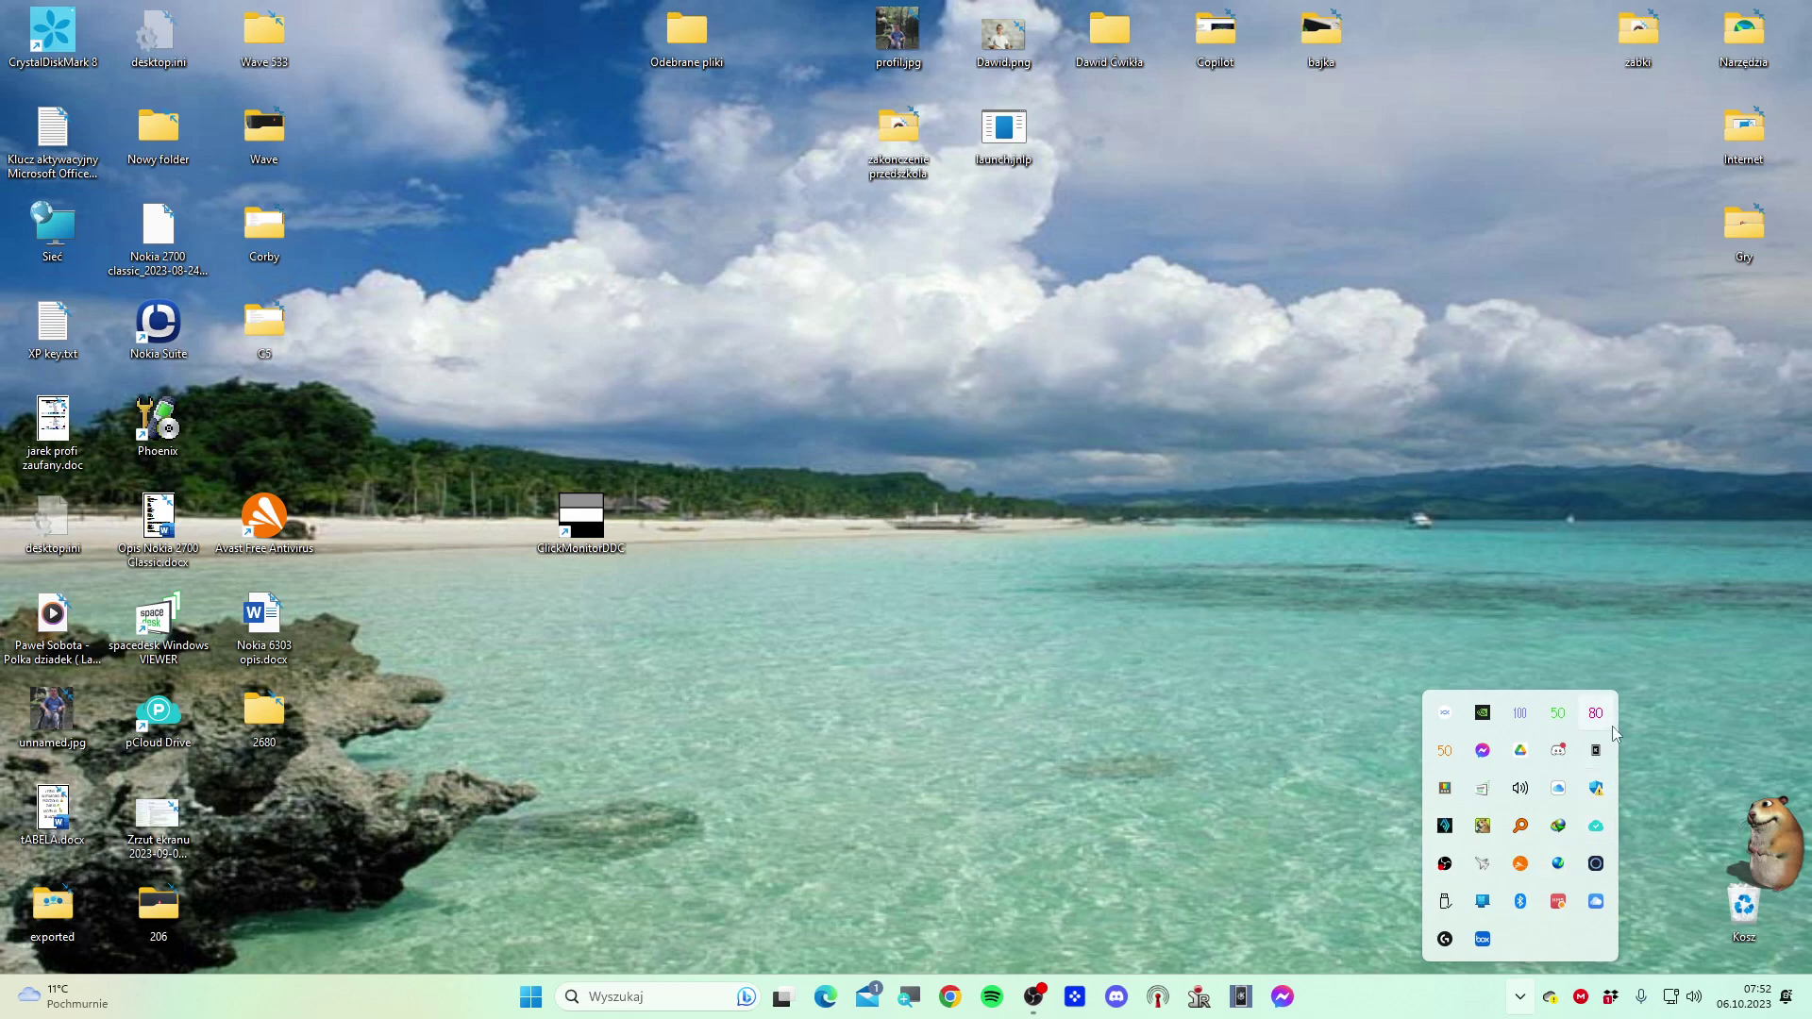
mouse_move(1571, 723)
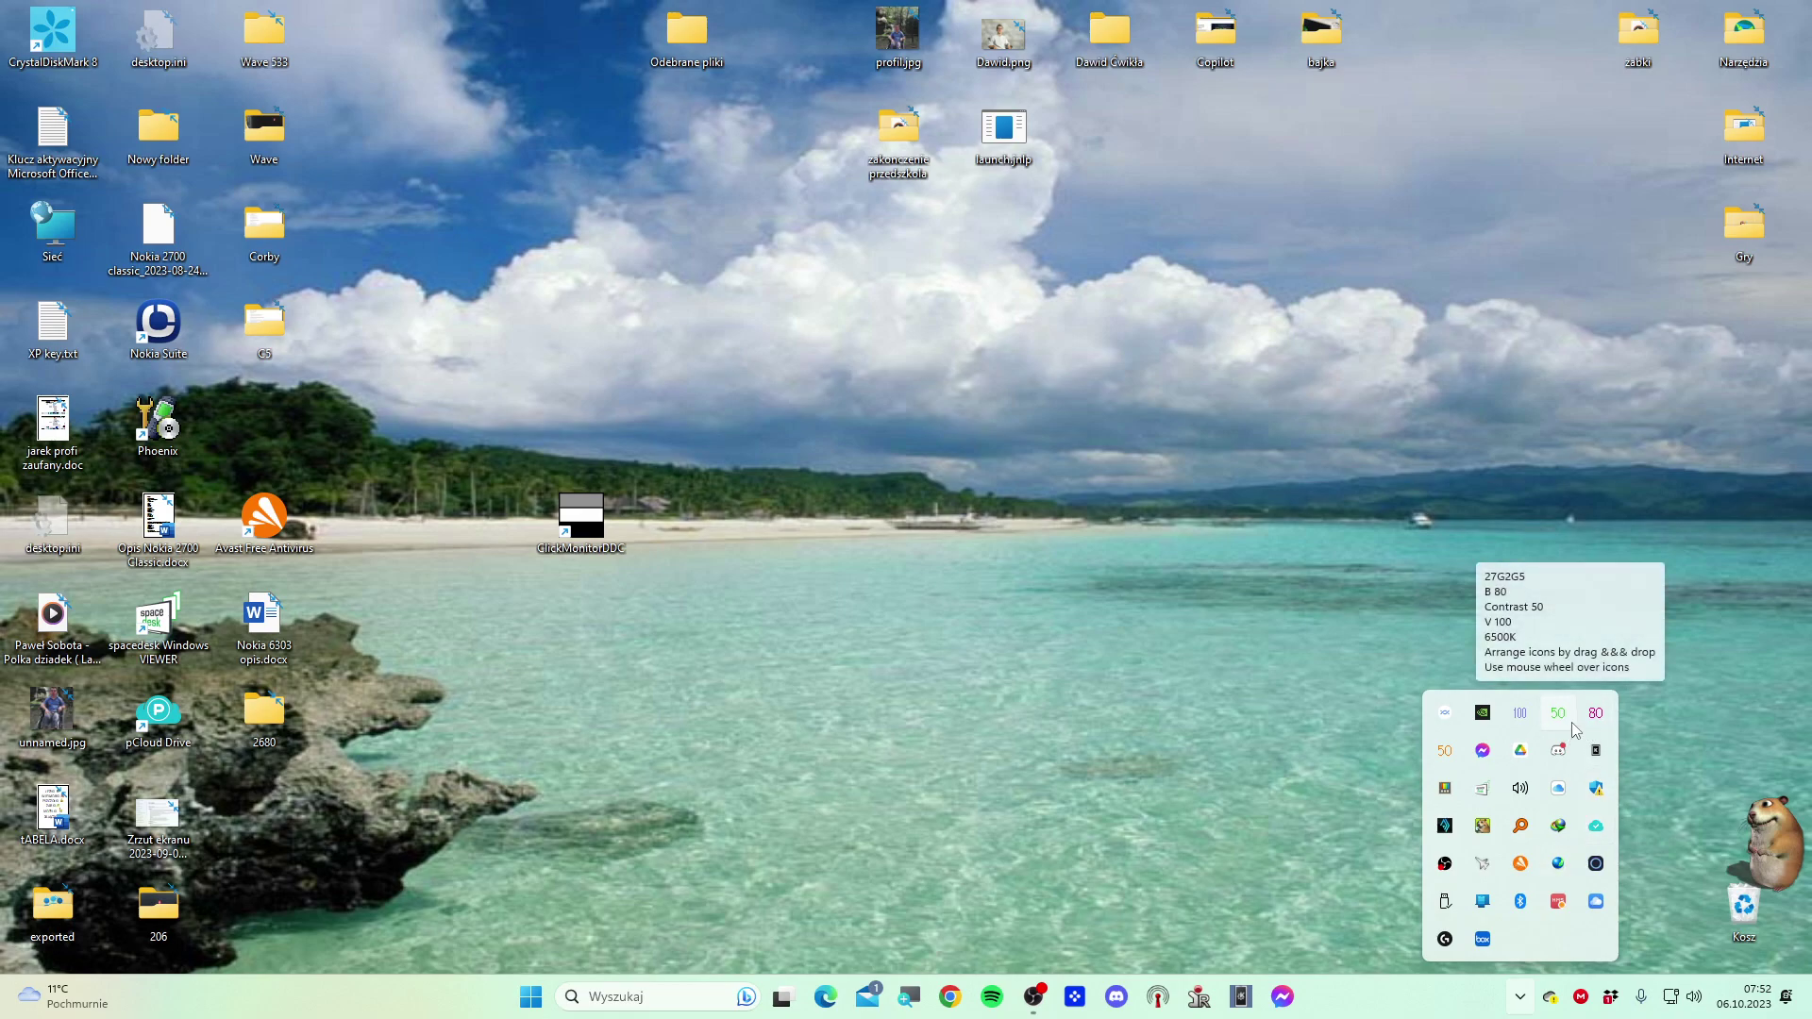
left_click(1571, 722)
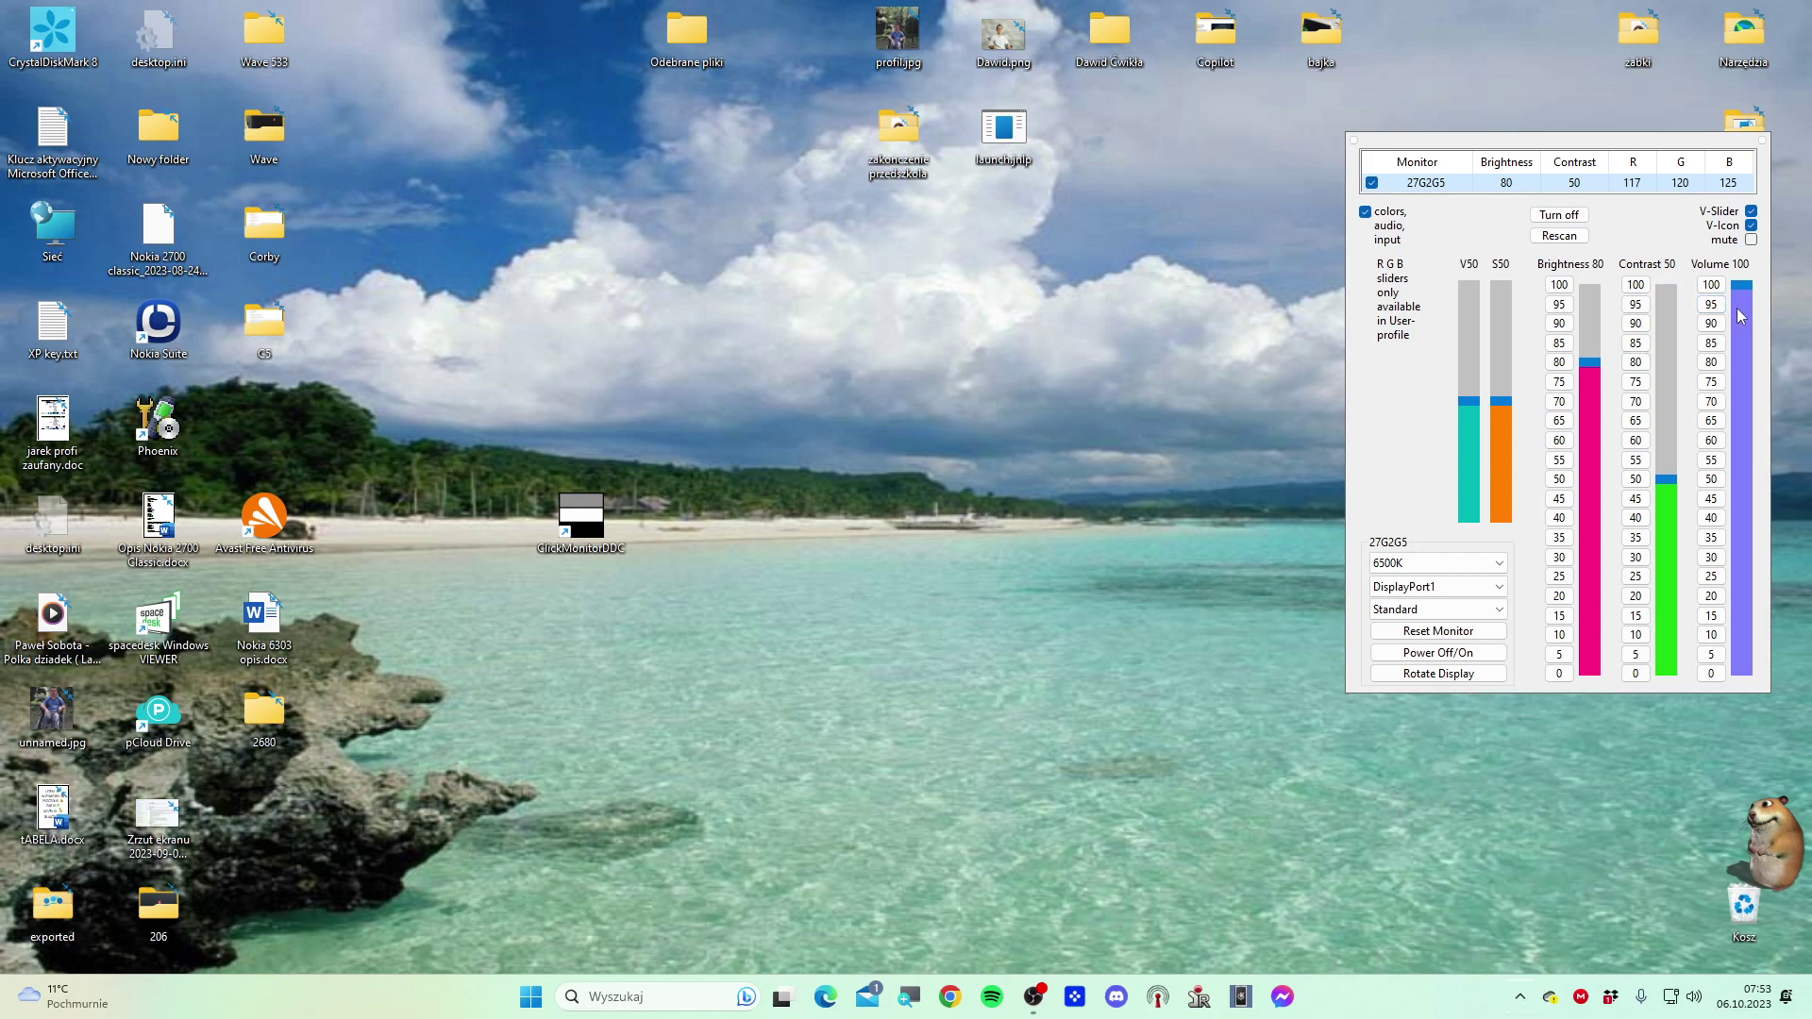
scroll(1746, 283, "down", 14)
scroll(1742, 313, "down", 15)
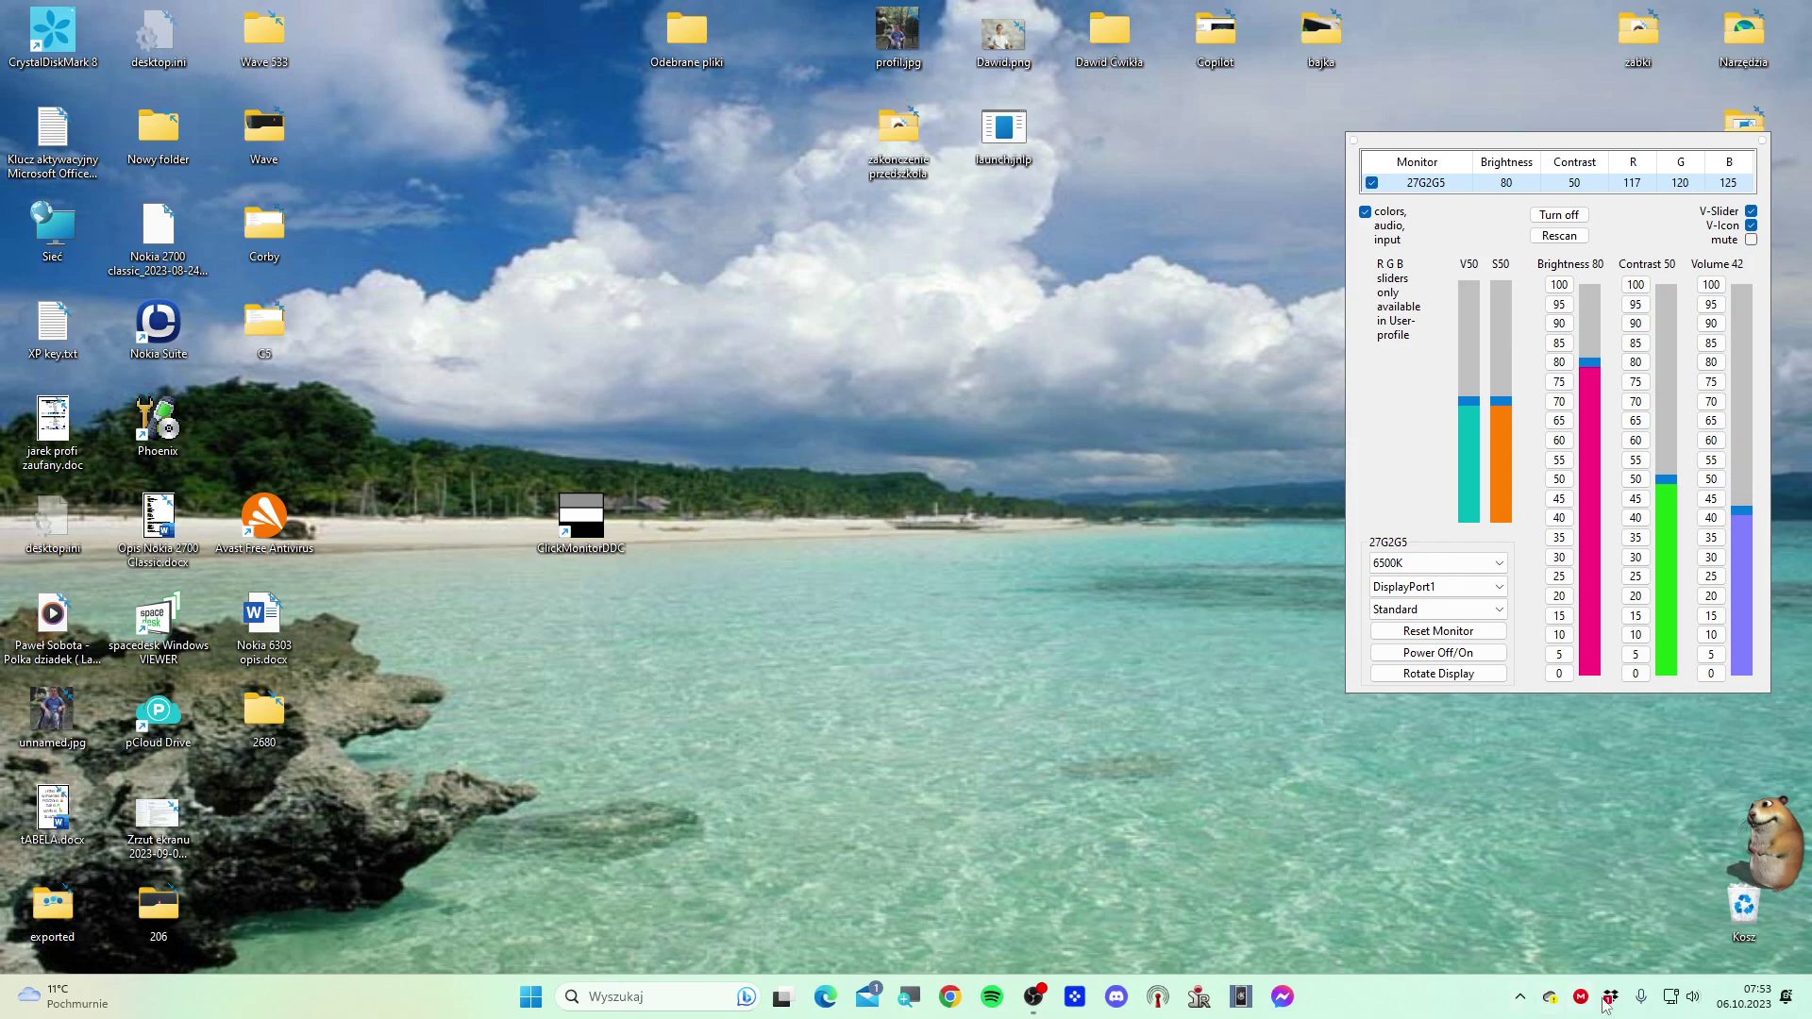
Compare the volume in the Windows quick settings with ClickMonitorDDC's value and raise the system volume to its maximum
left_click(1693, 998)
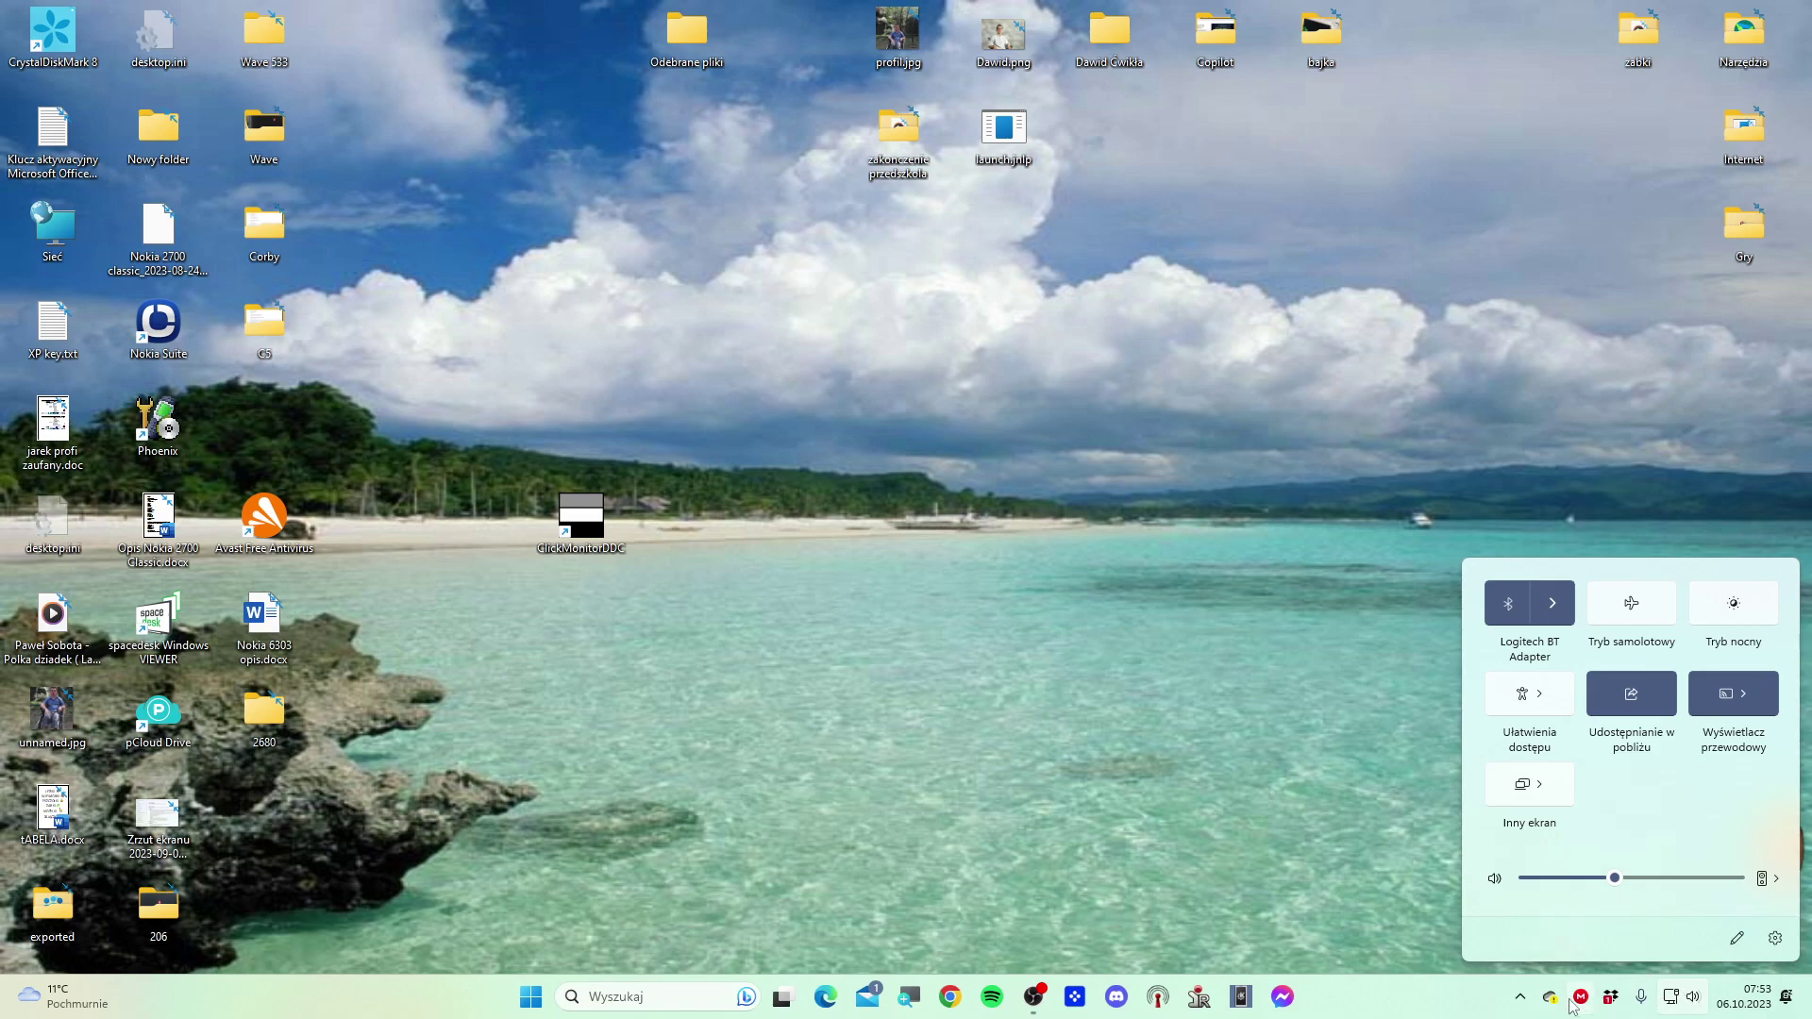
left_click(1517, 996)
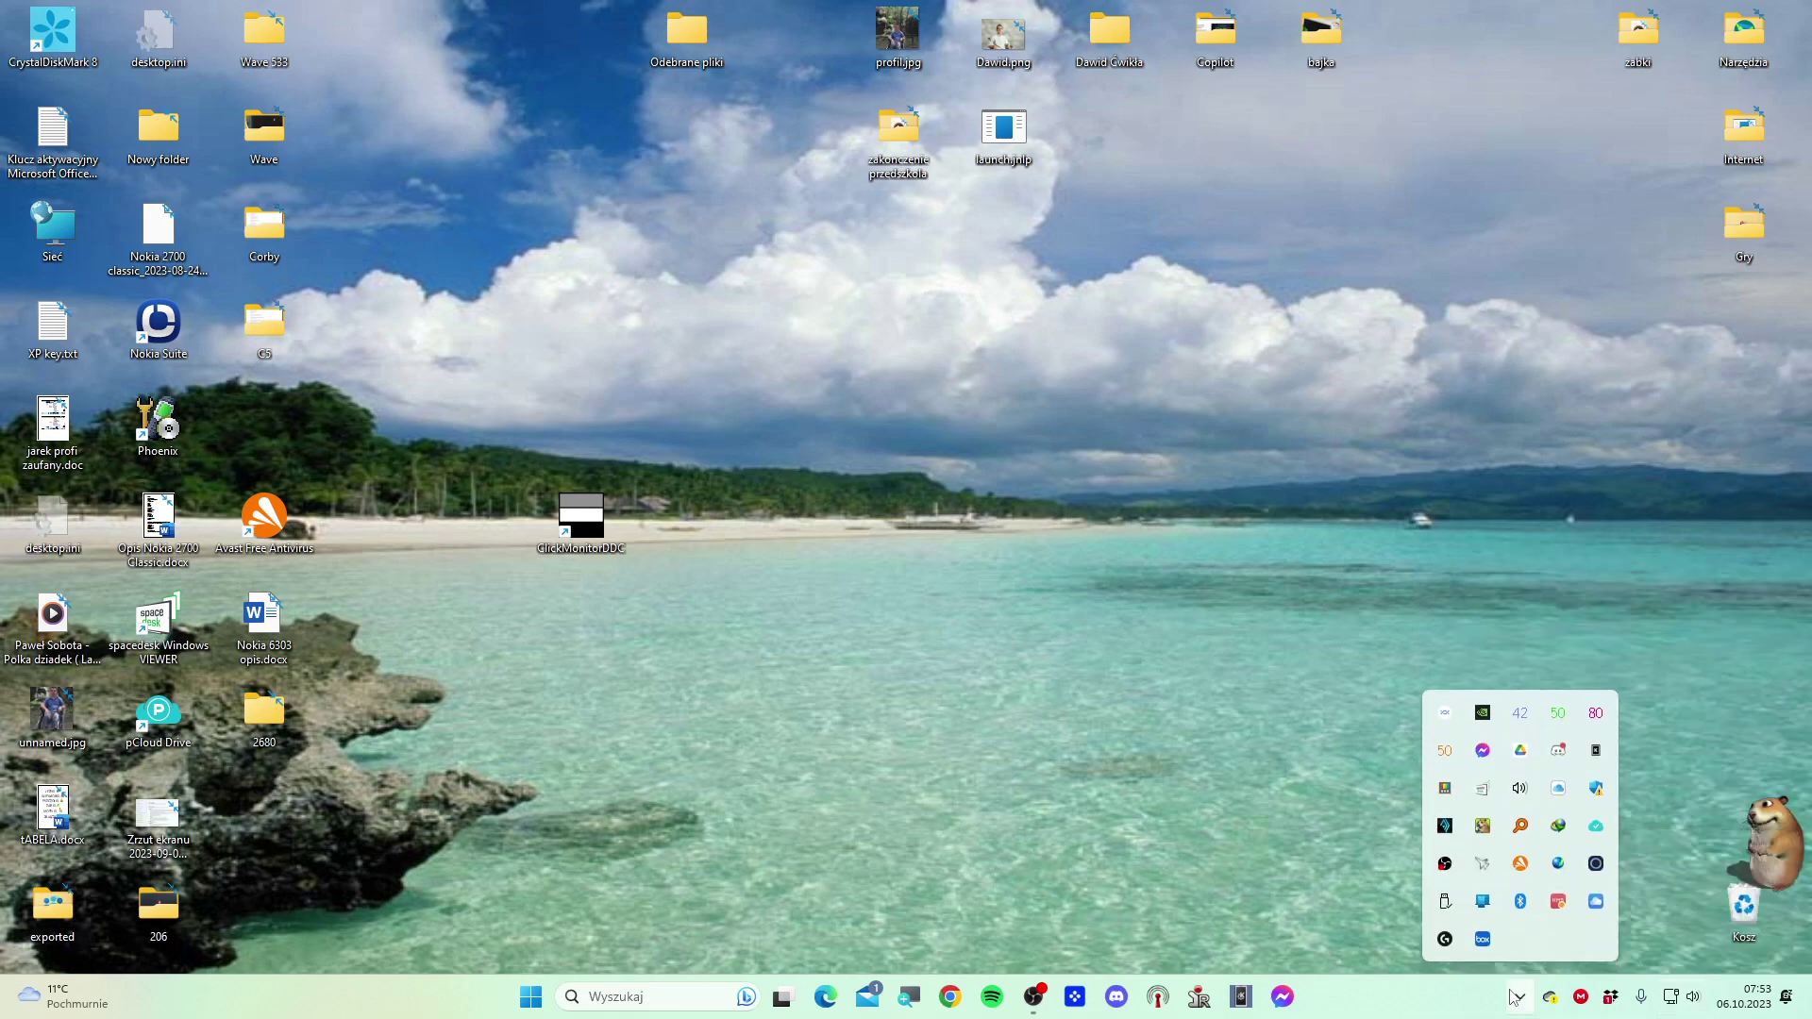
left_click(1696, 998)
mouse_move(1615, 878)
left_click_drag(1615, 878, 1736, 878)
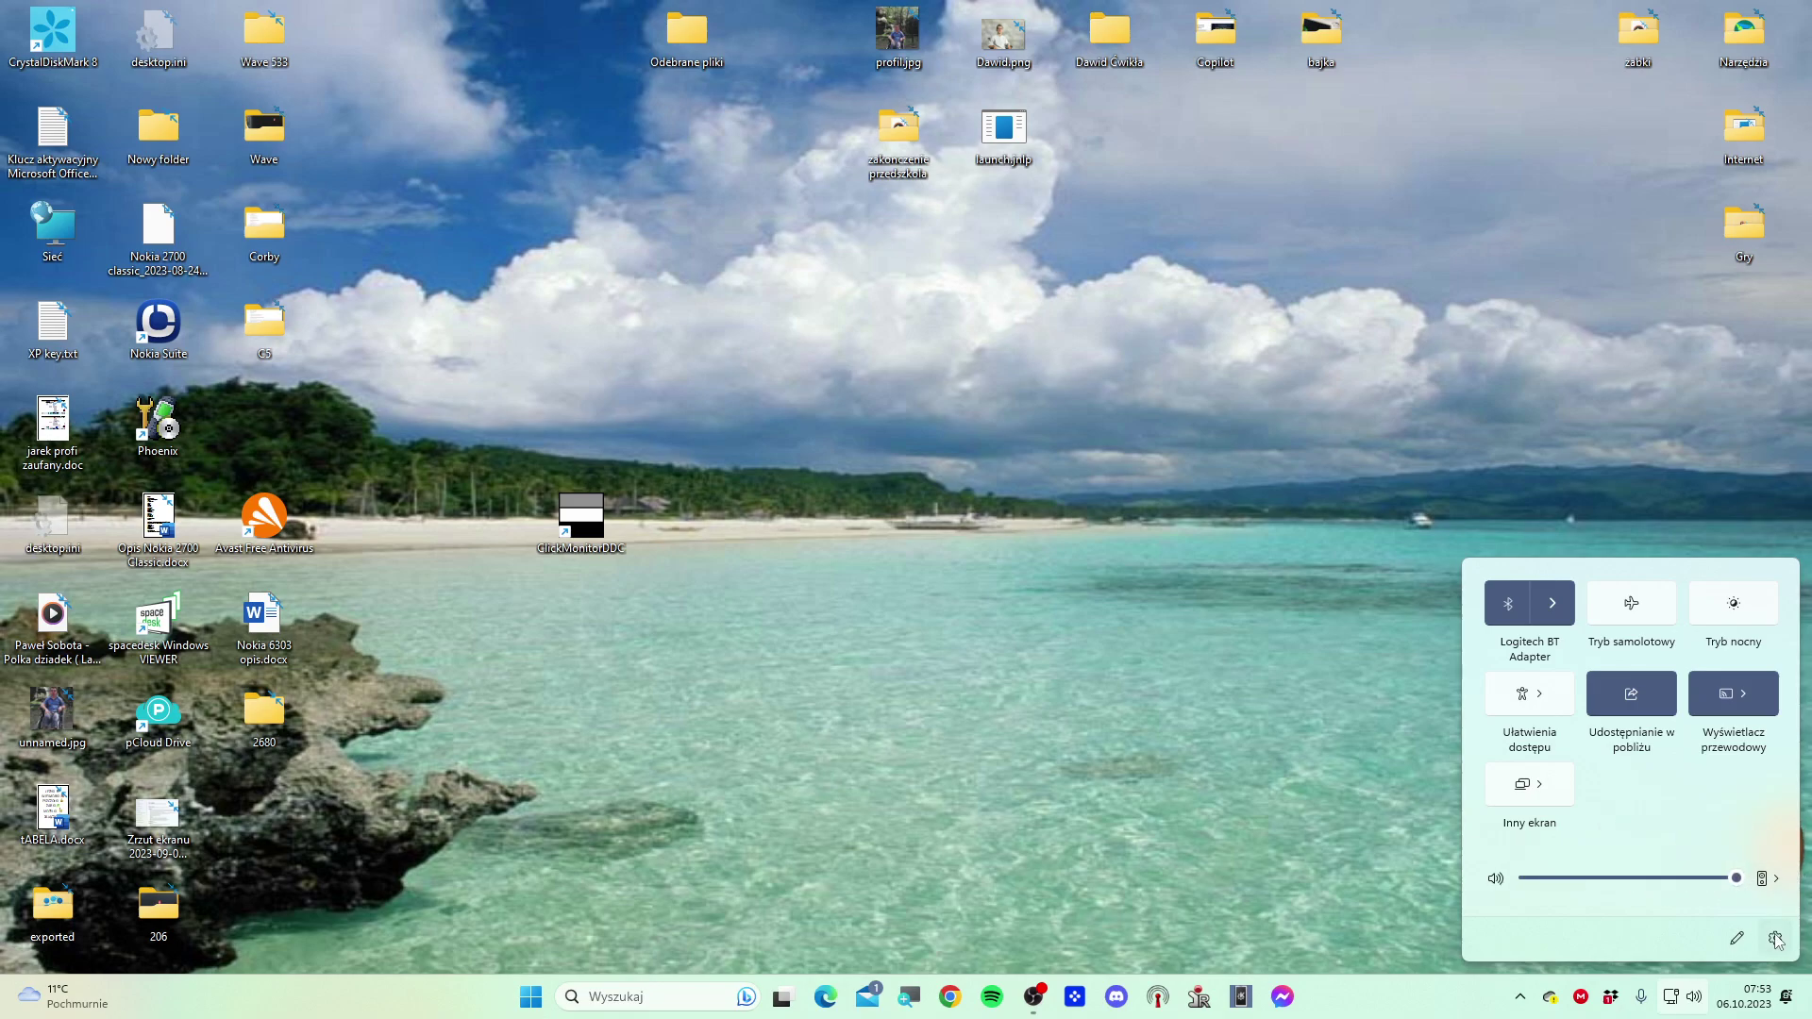
Reopen the ClickMonitorDDC sliders and check that the volume follows the Windows setting
left_click(1517, 1000)
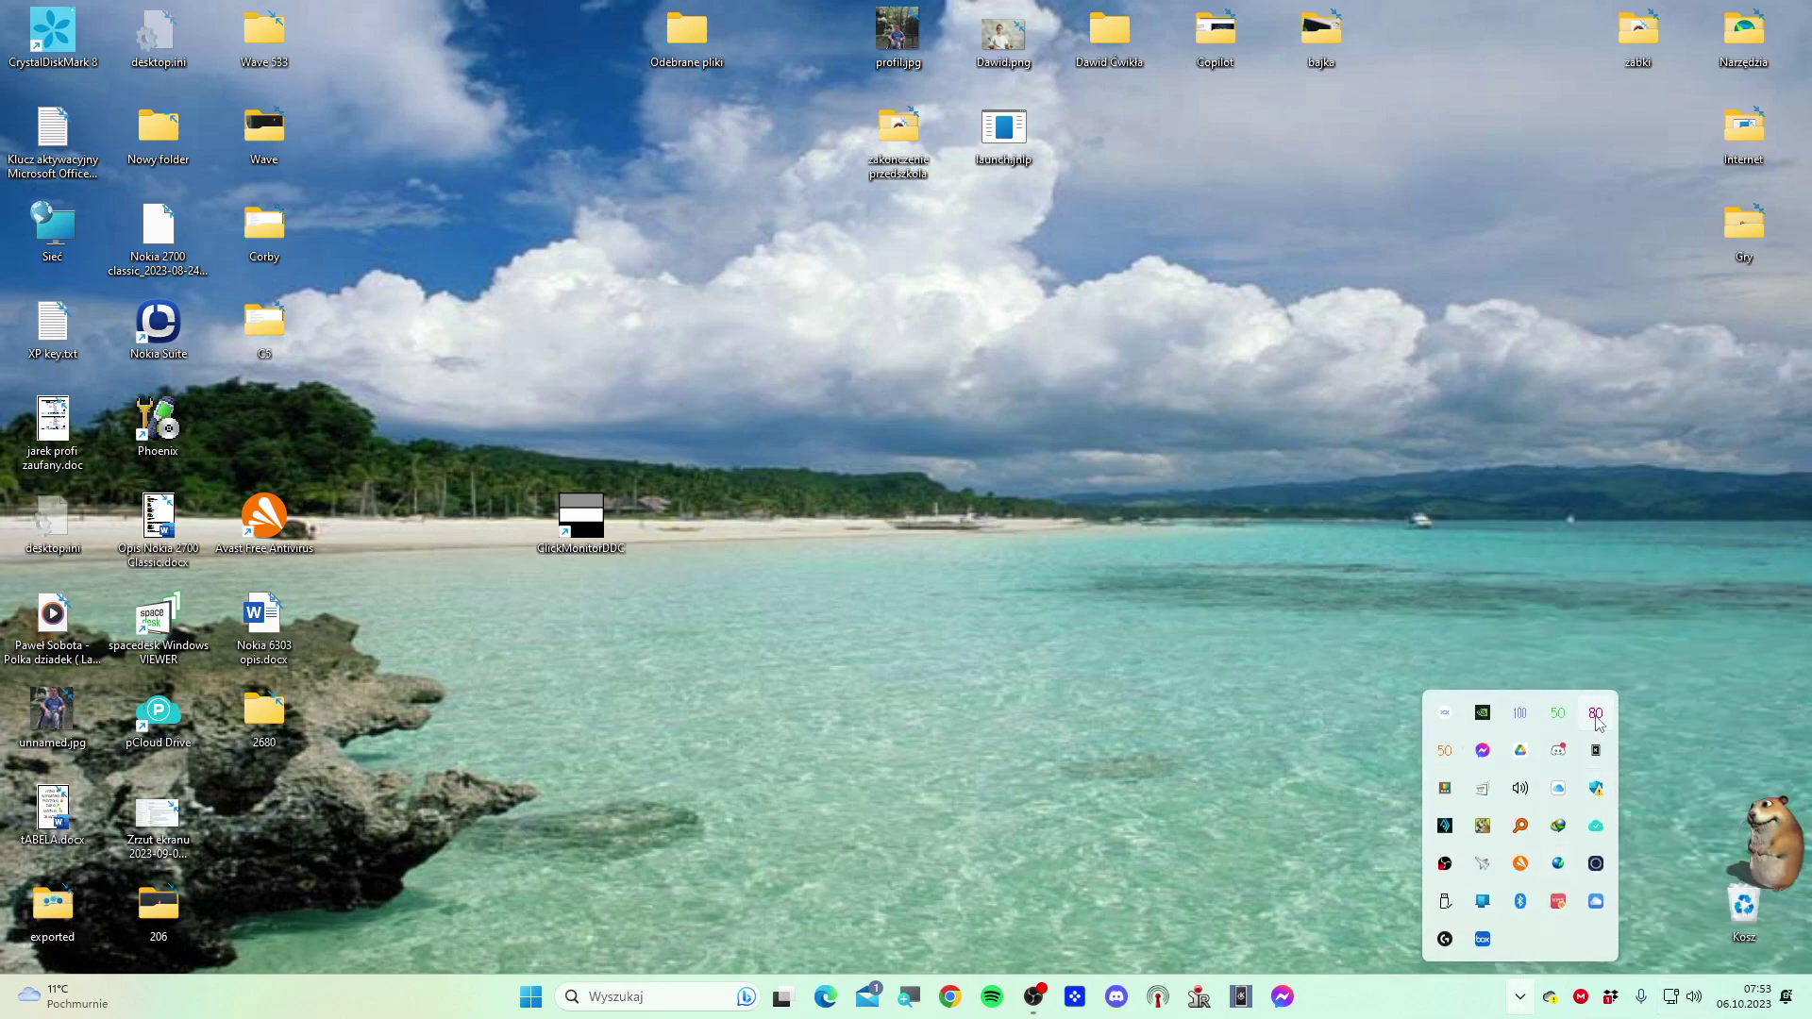
left_click(1596, 714)
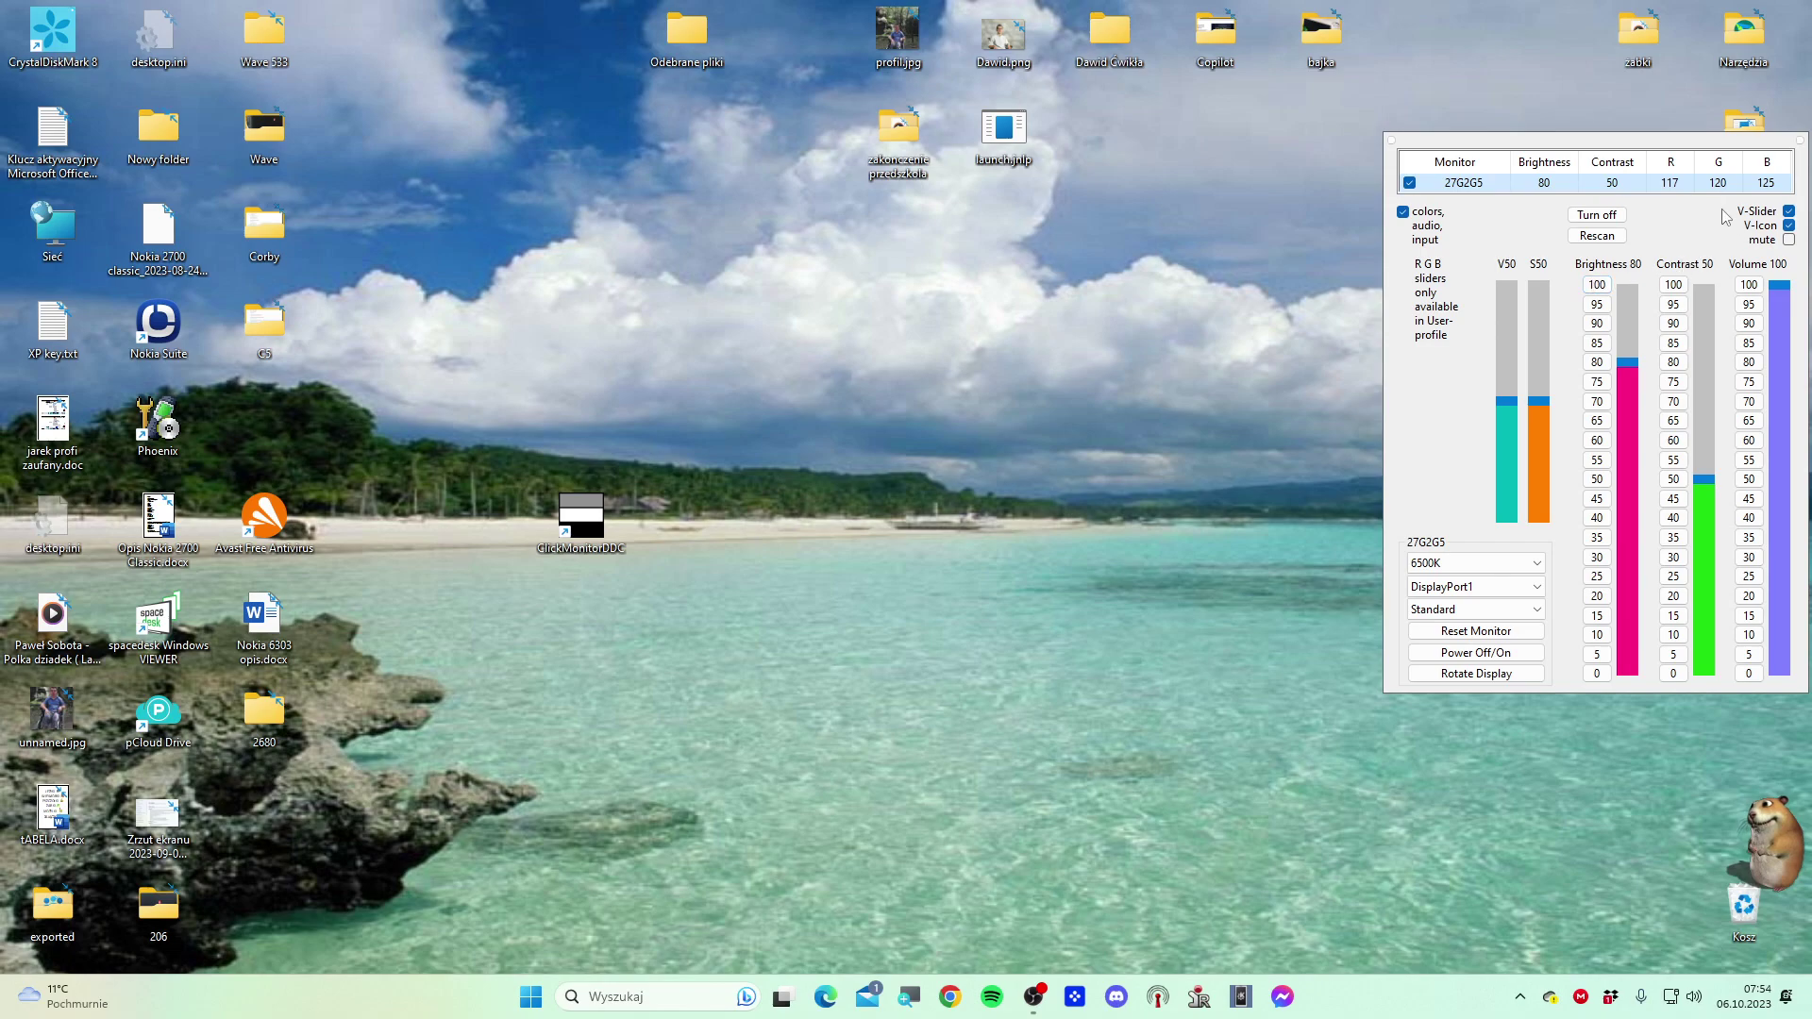
mouse_move(1686, 206)
View ClickMonitorDDC's context commands, show its slider window through the ClickMonitorDDC 7.2 entry and dismiss it
left_click(1519, 996)
right_click(1568, 786)
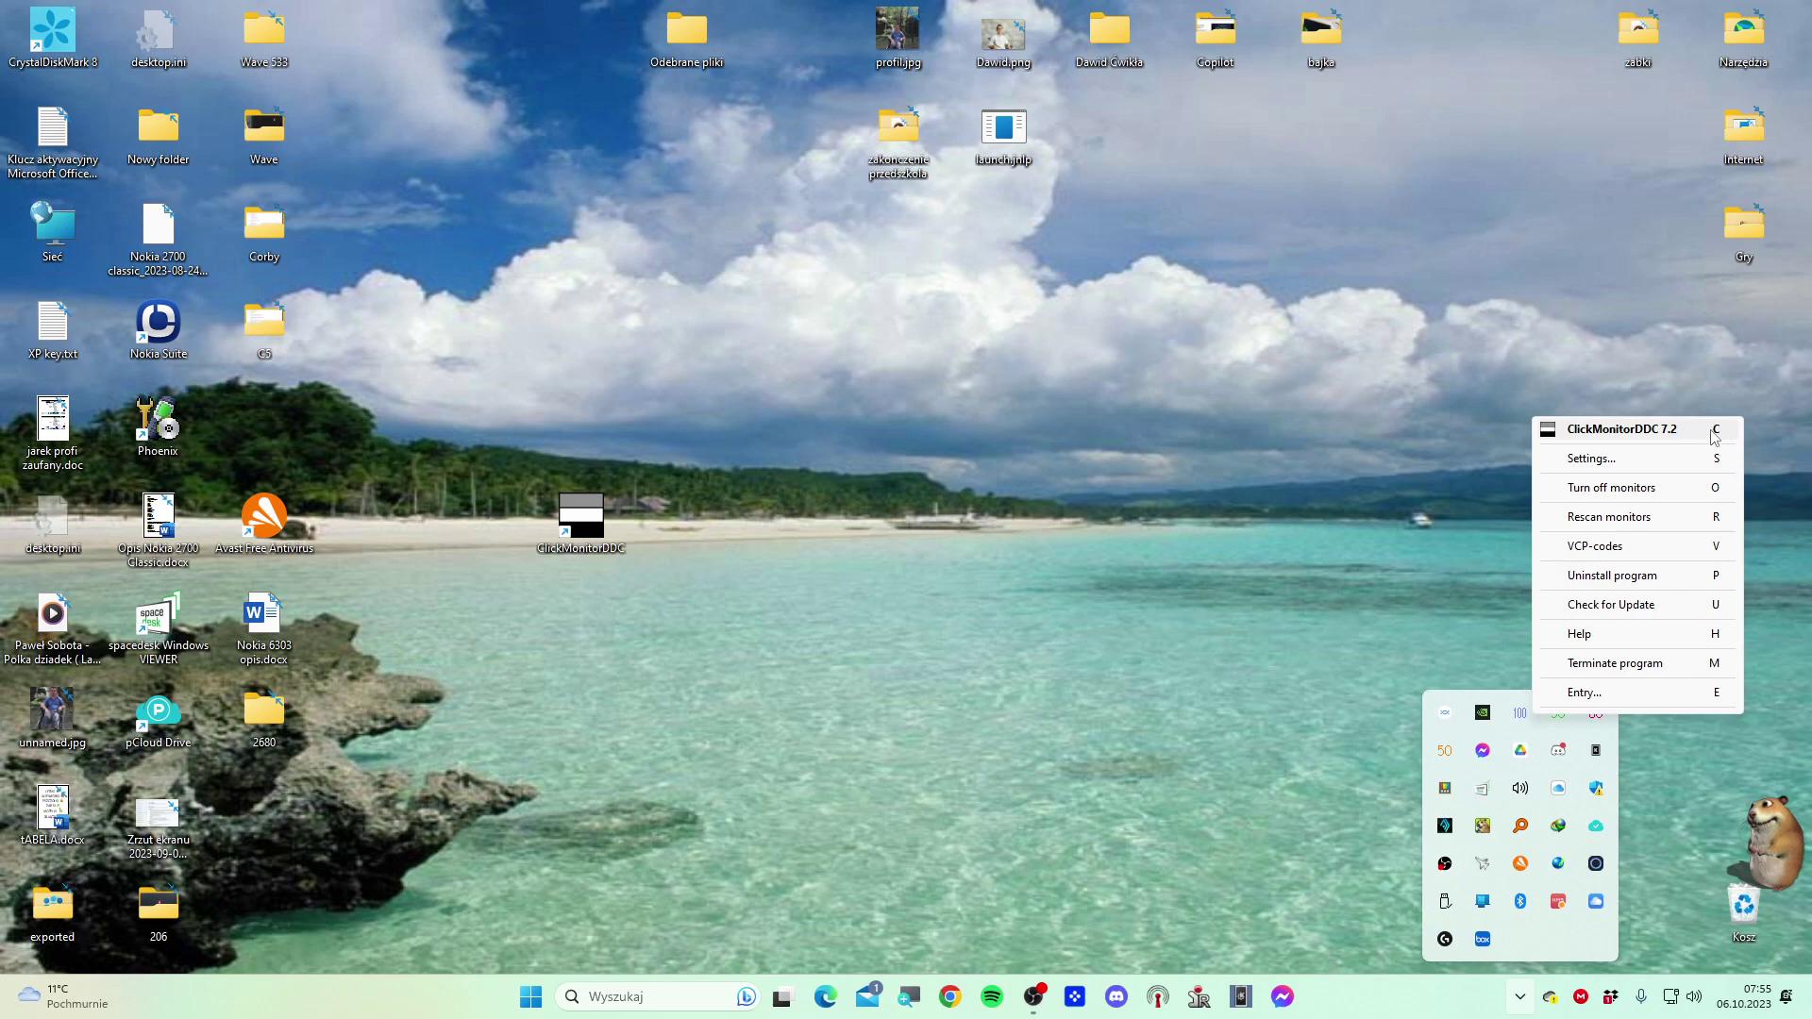
left_click(1620, 430)
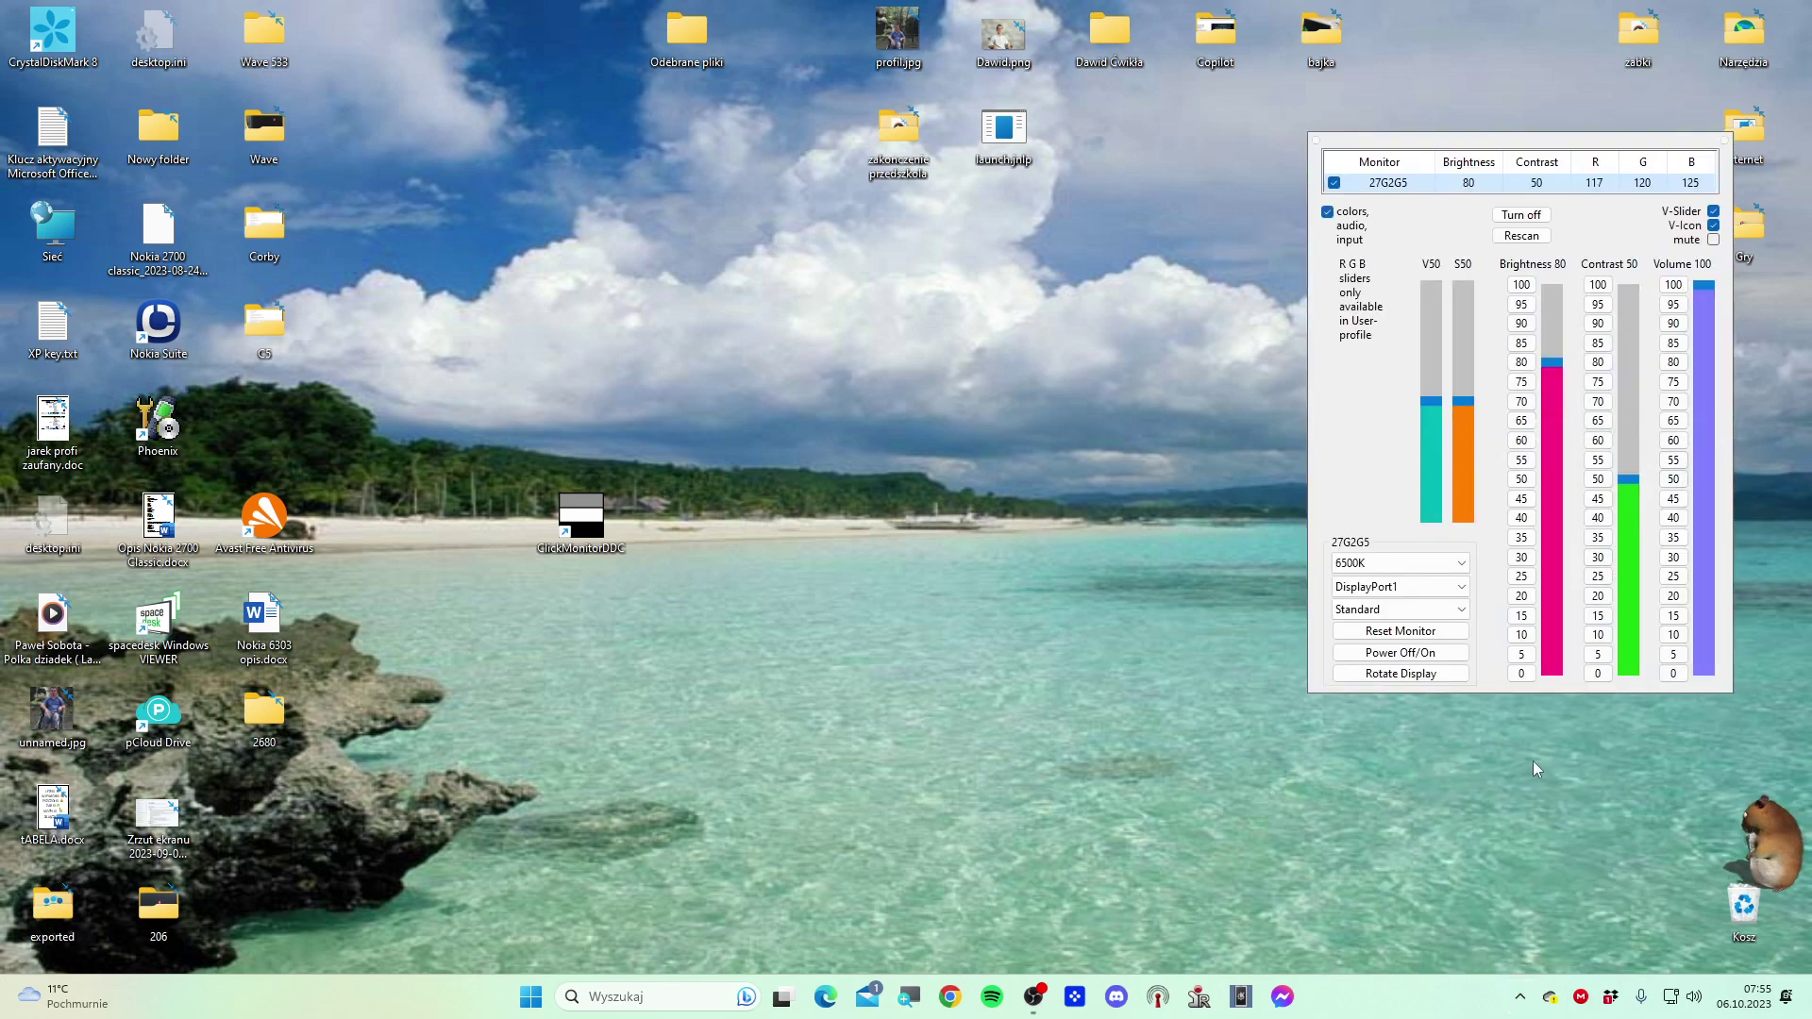
left_click(1474, 880)
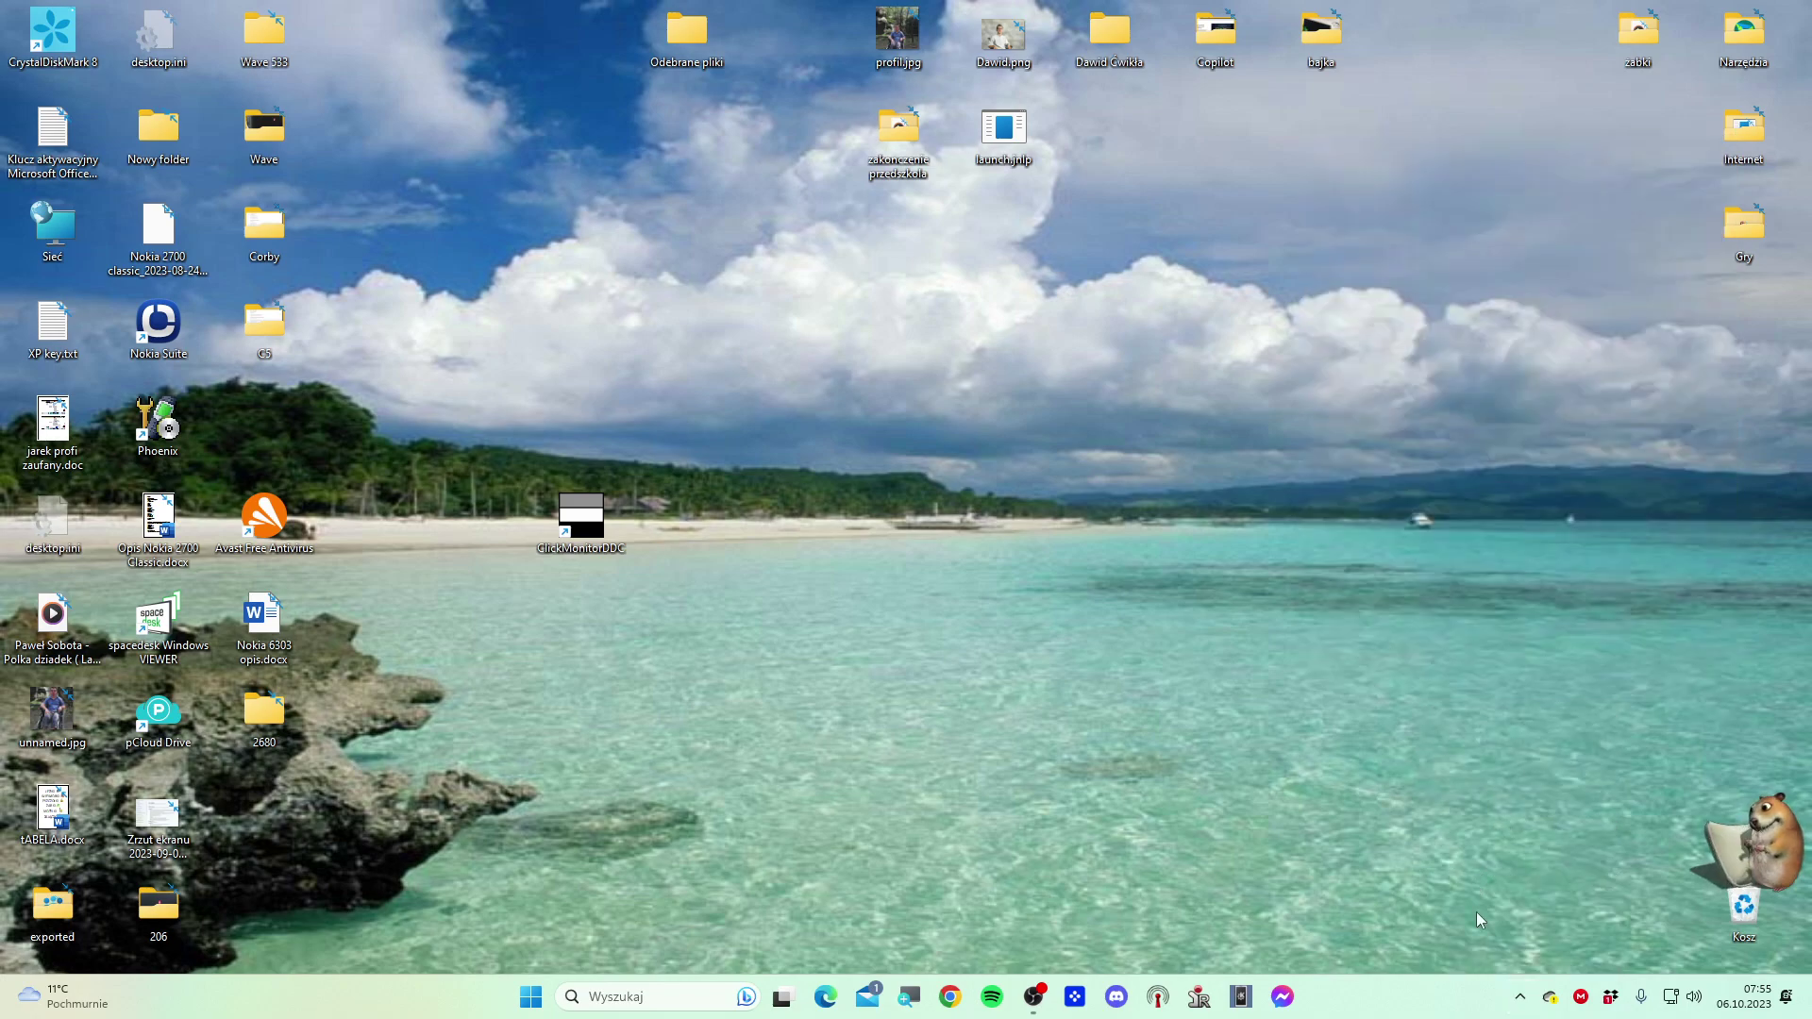
Open the ClickMonitorDDC settings, minimise the OBS window behind them and move the settings window to the middle of the desktop
left_click(1520, 999)
right_click(1530, 717)
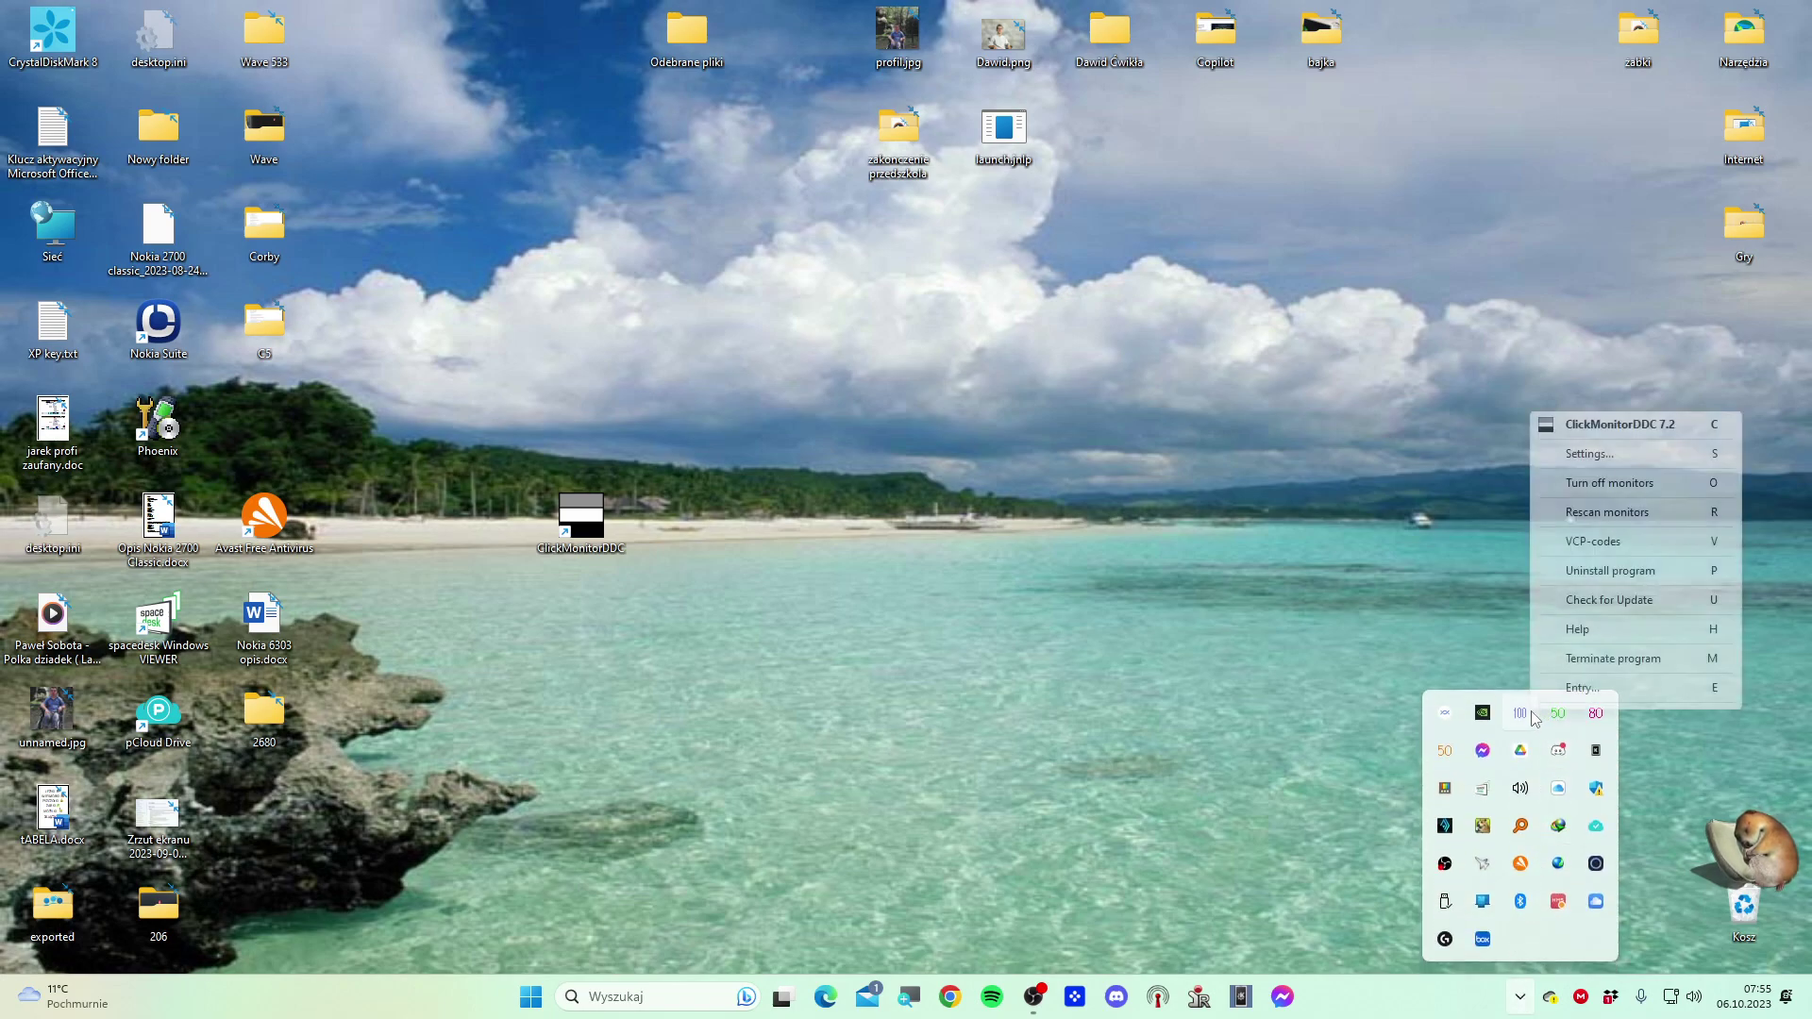
left_click(1591, 455)
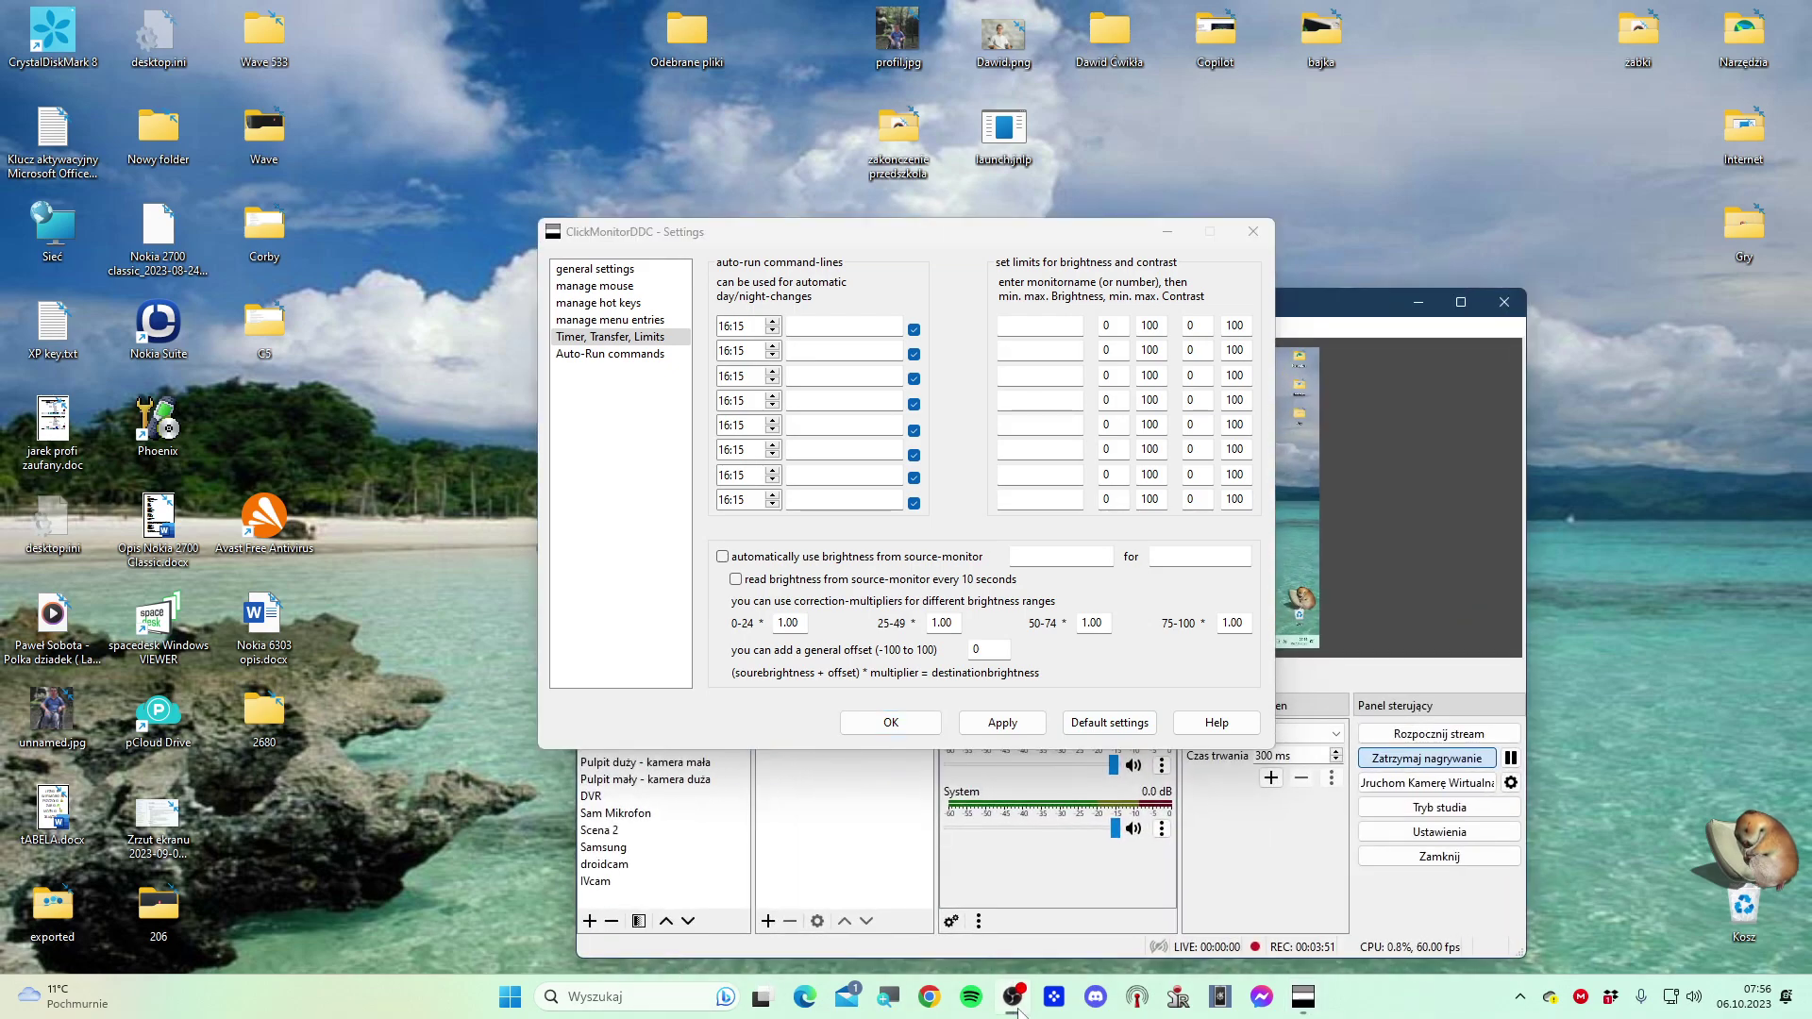
left_click_drag(882, 243, 714, 821)
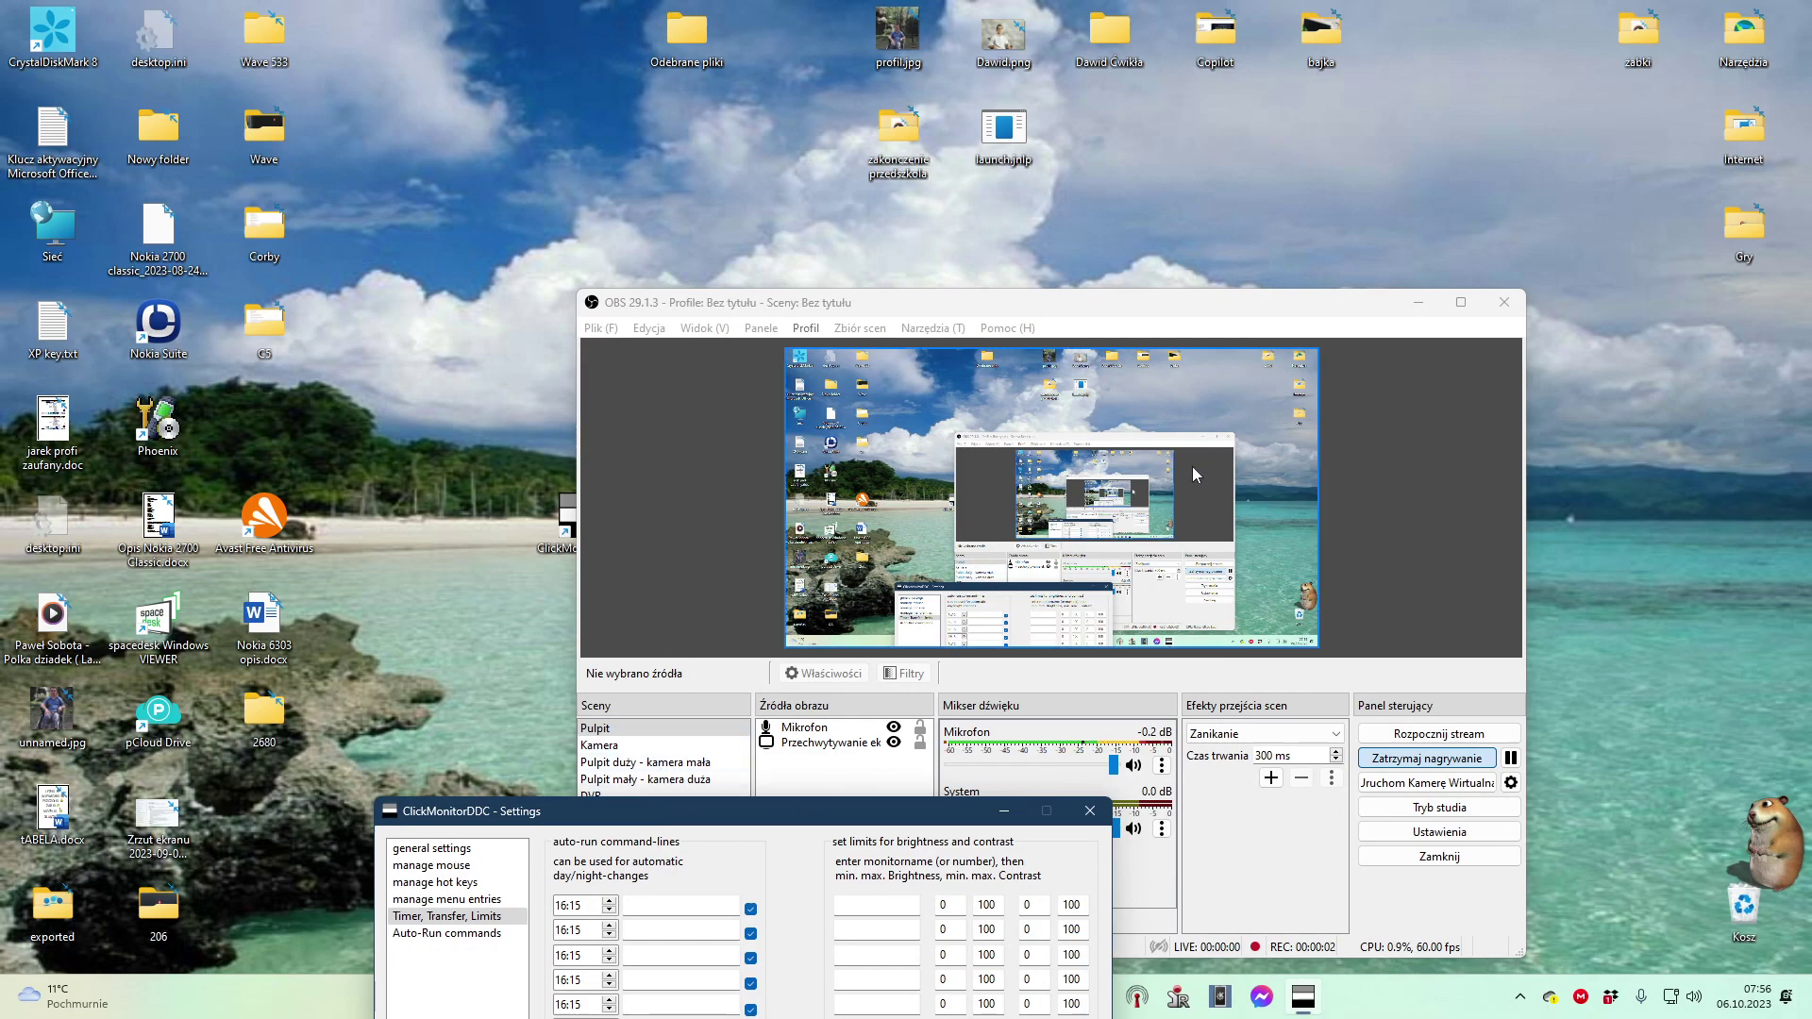
left_click(1418, 303)
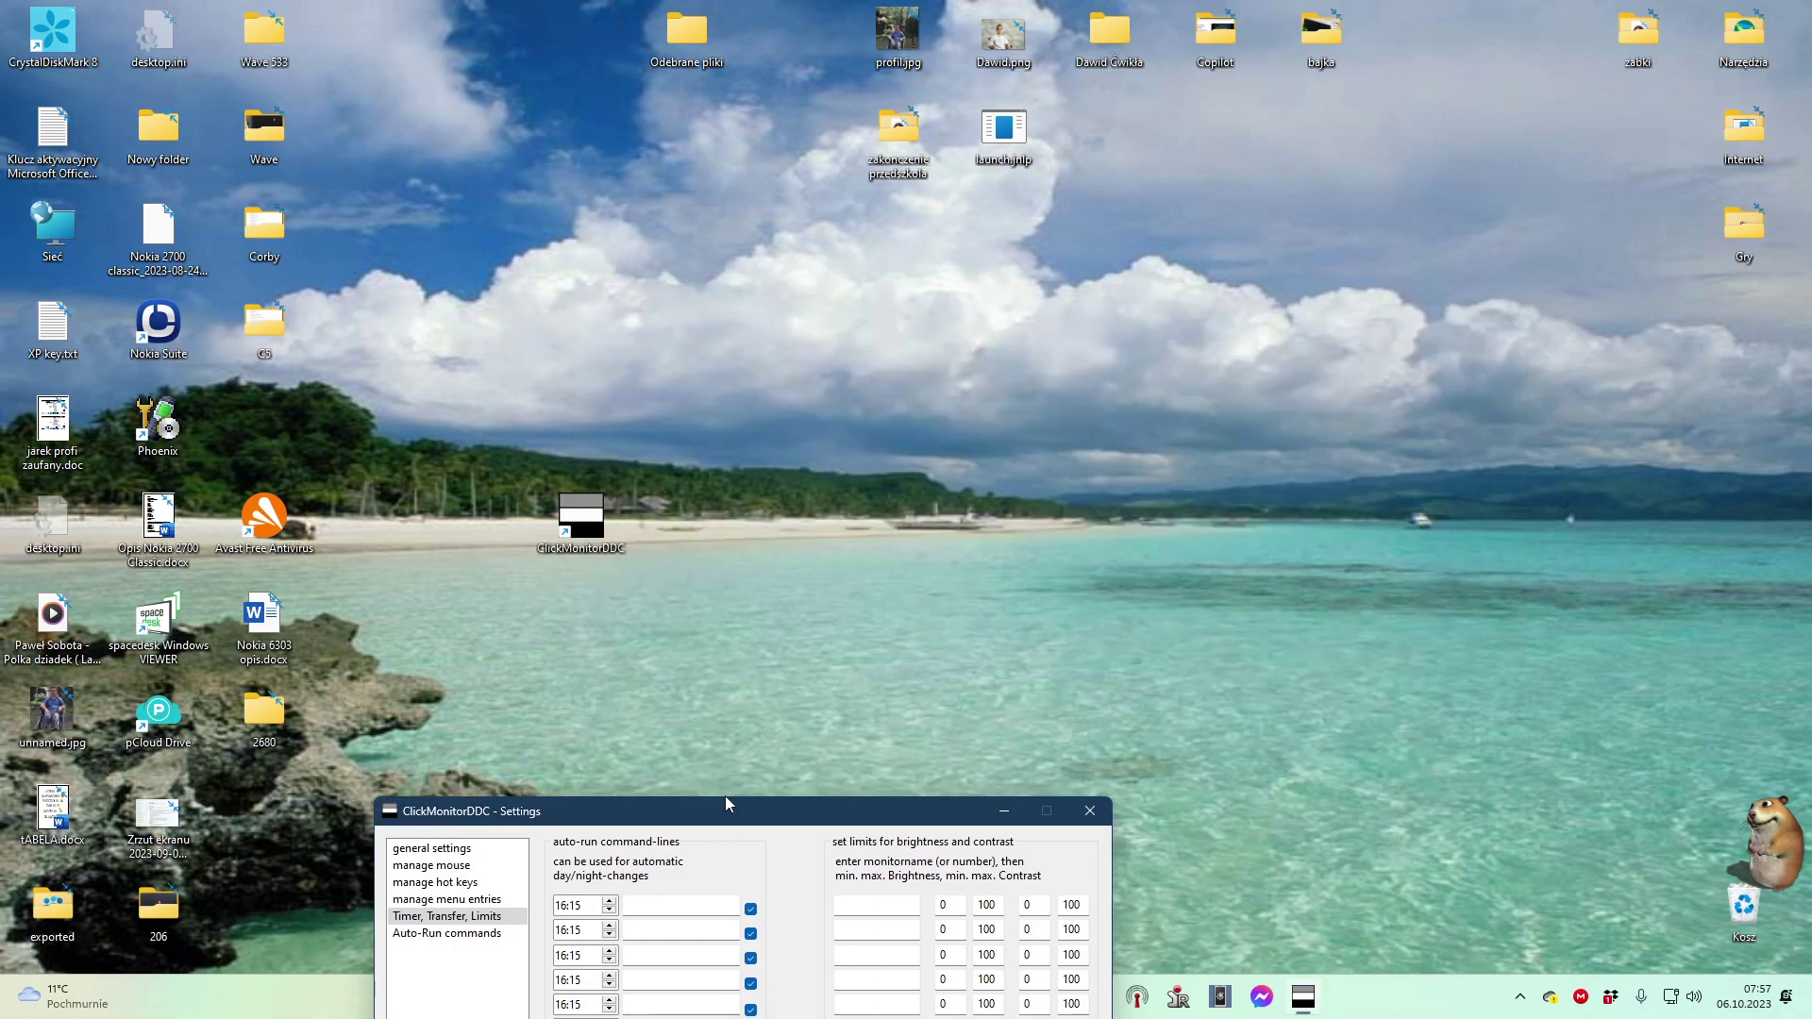
left_click_drag(738, 815, 938, 421)
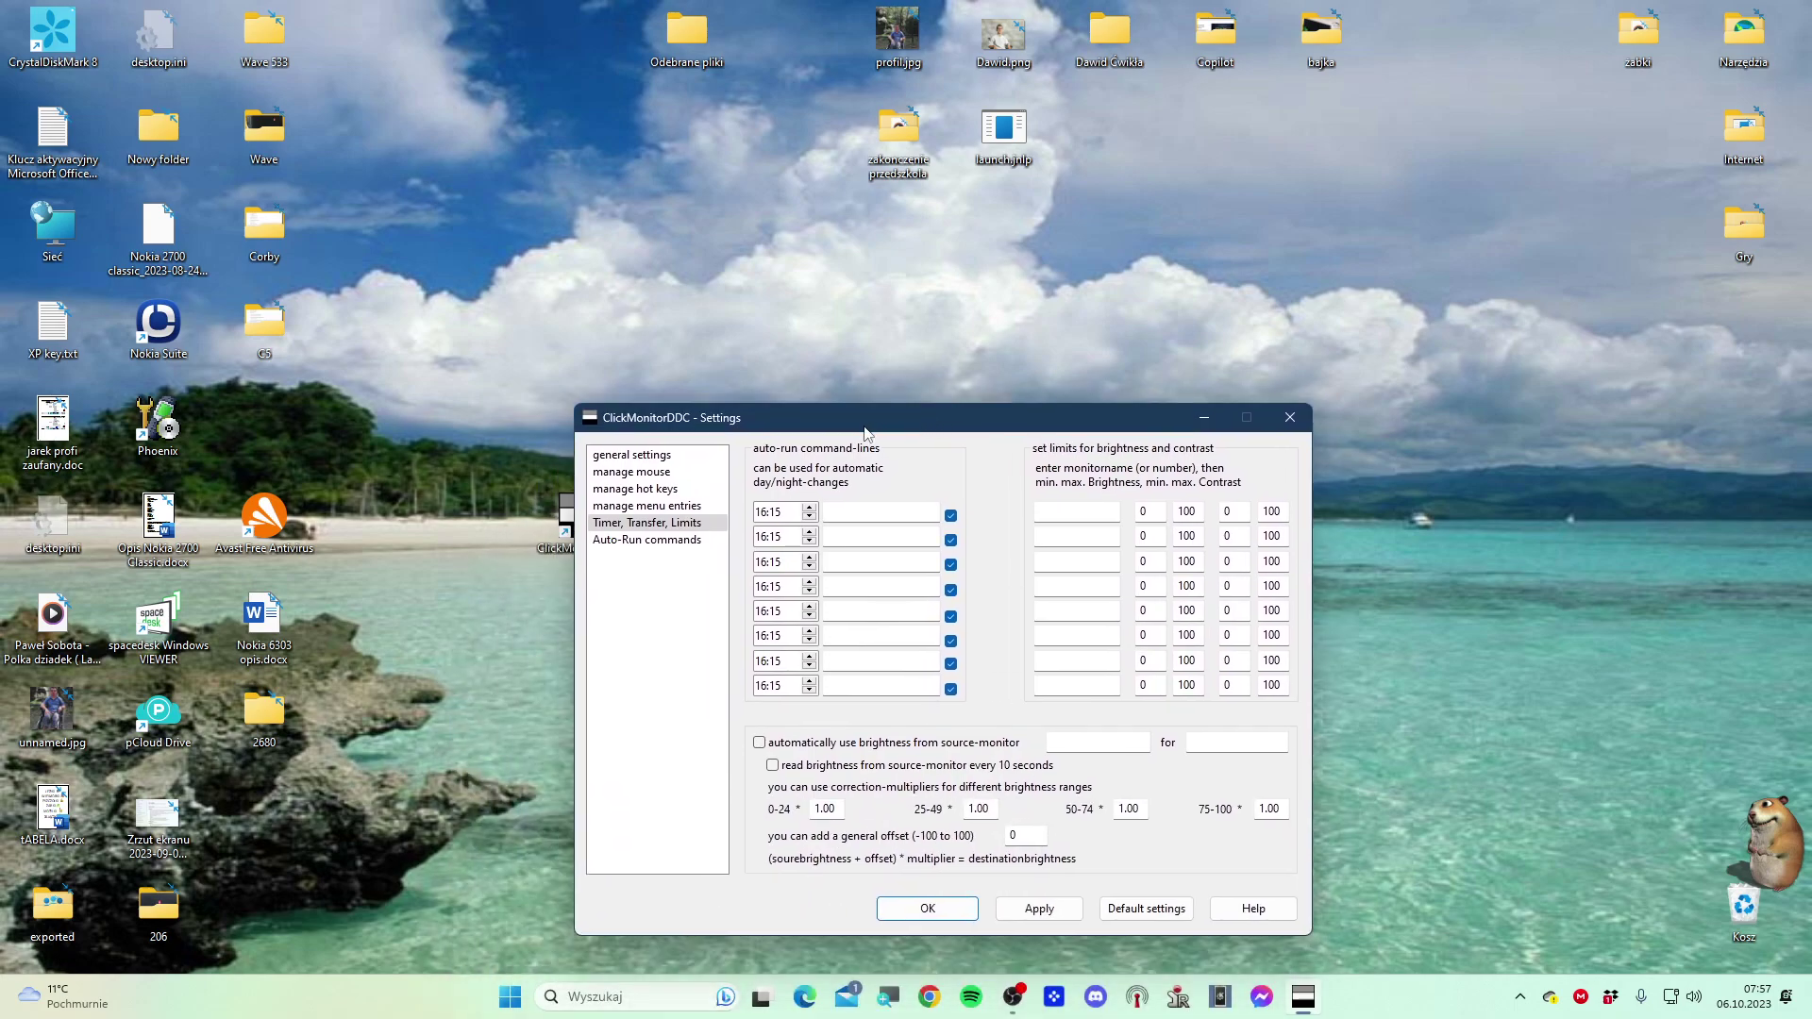
Examine the general settings and compare the icon colours with ClickMonitorDDC's hidden notification icons
left_click(658, 455)
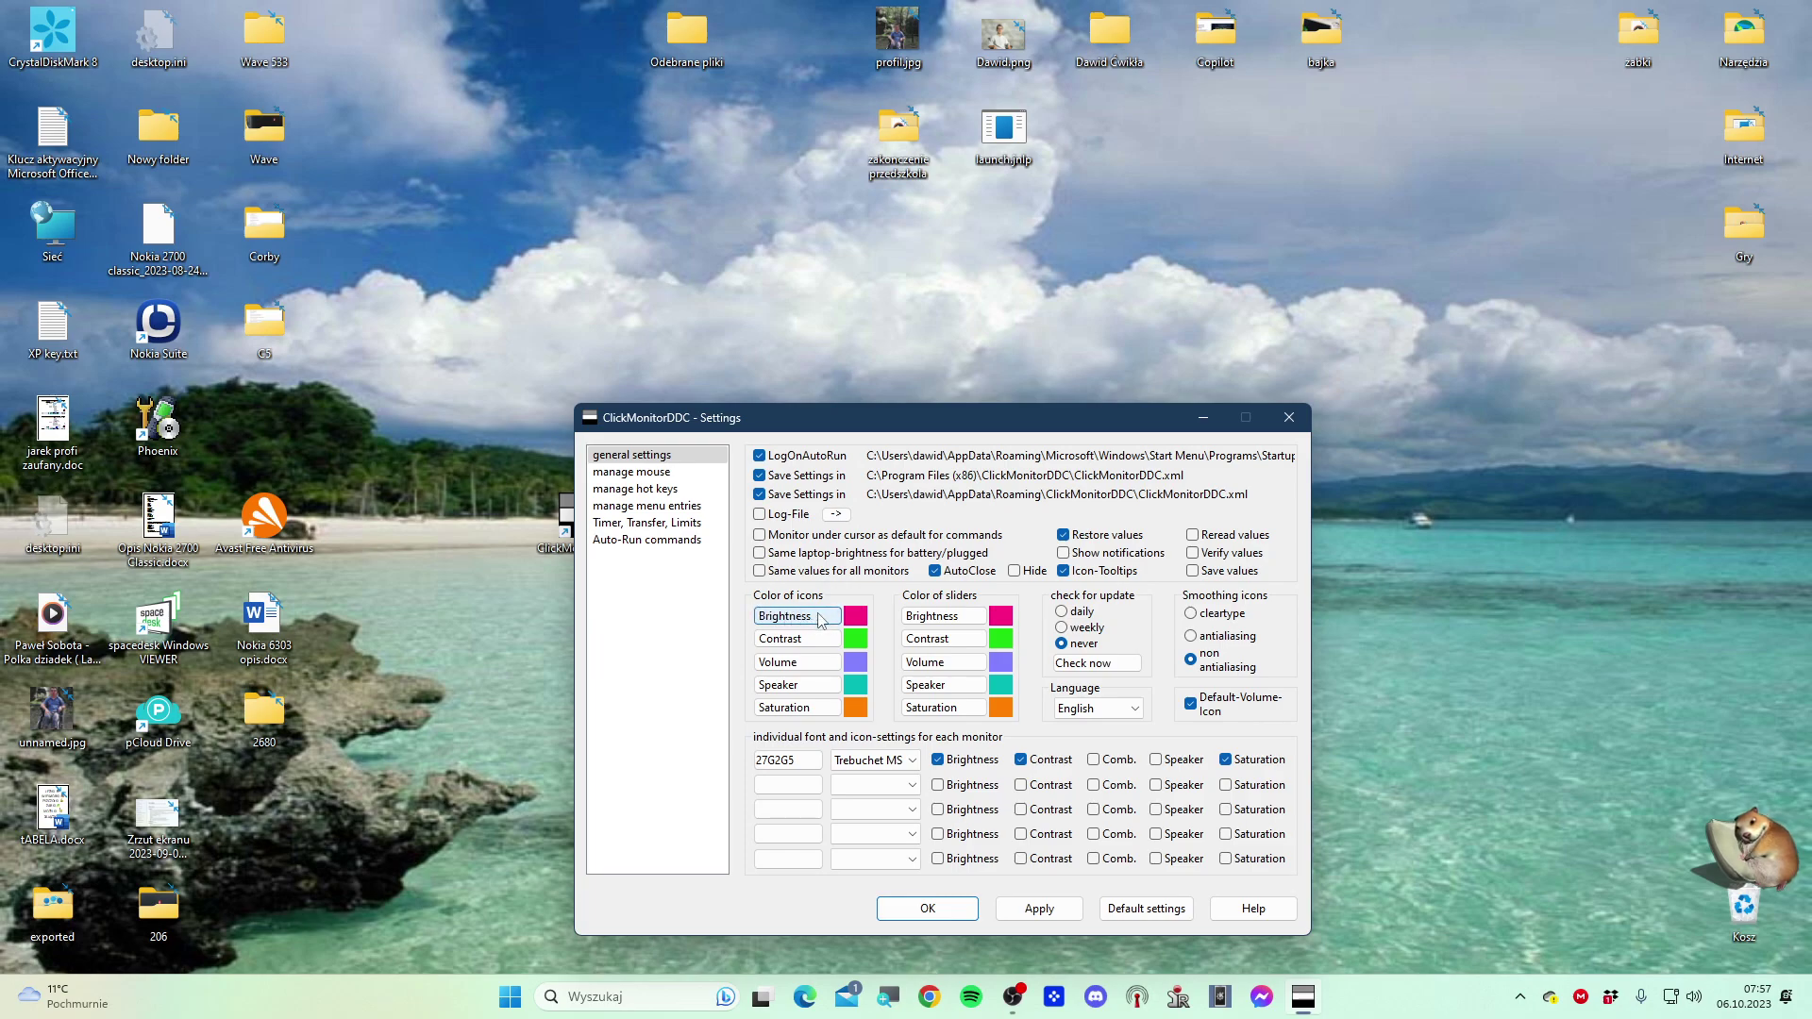
left_click(1513, 998)
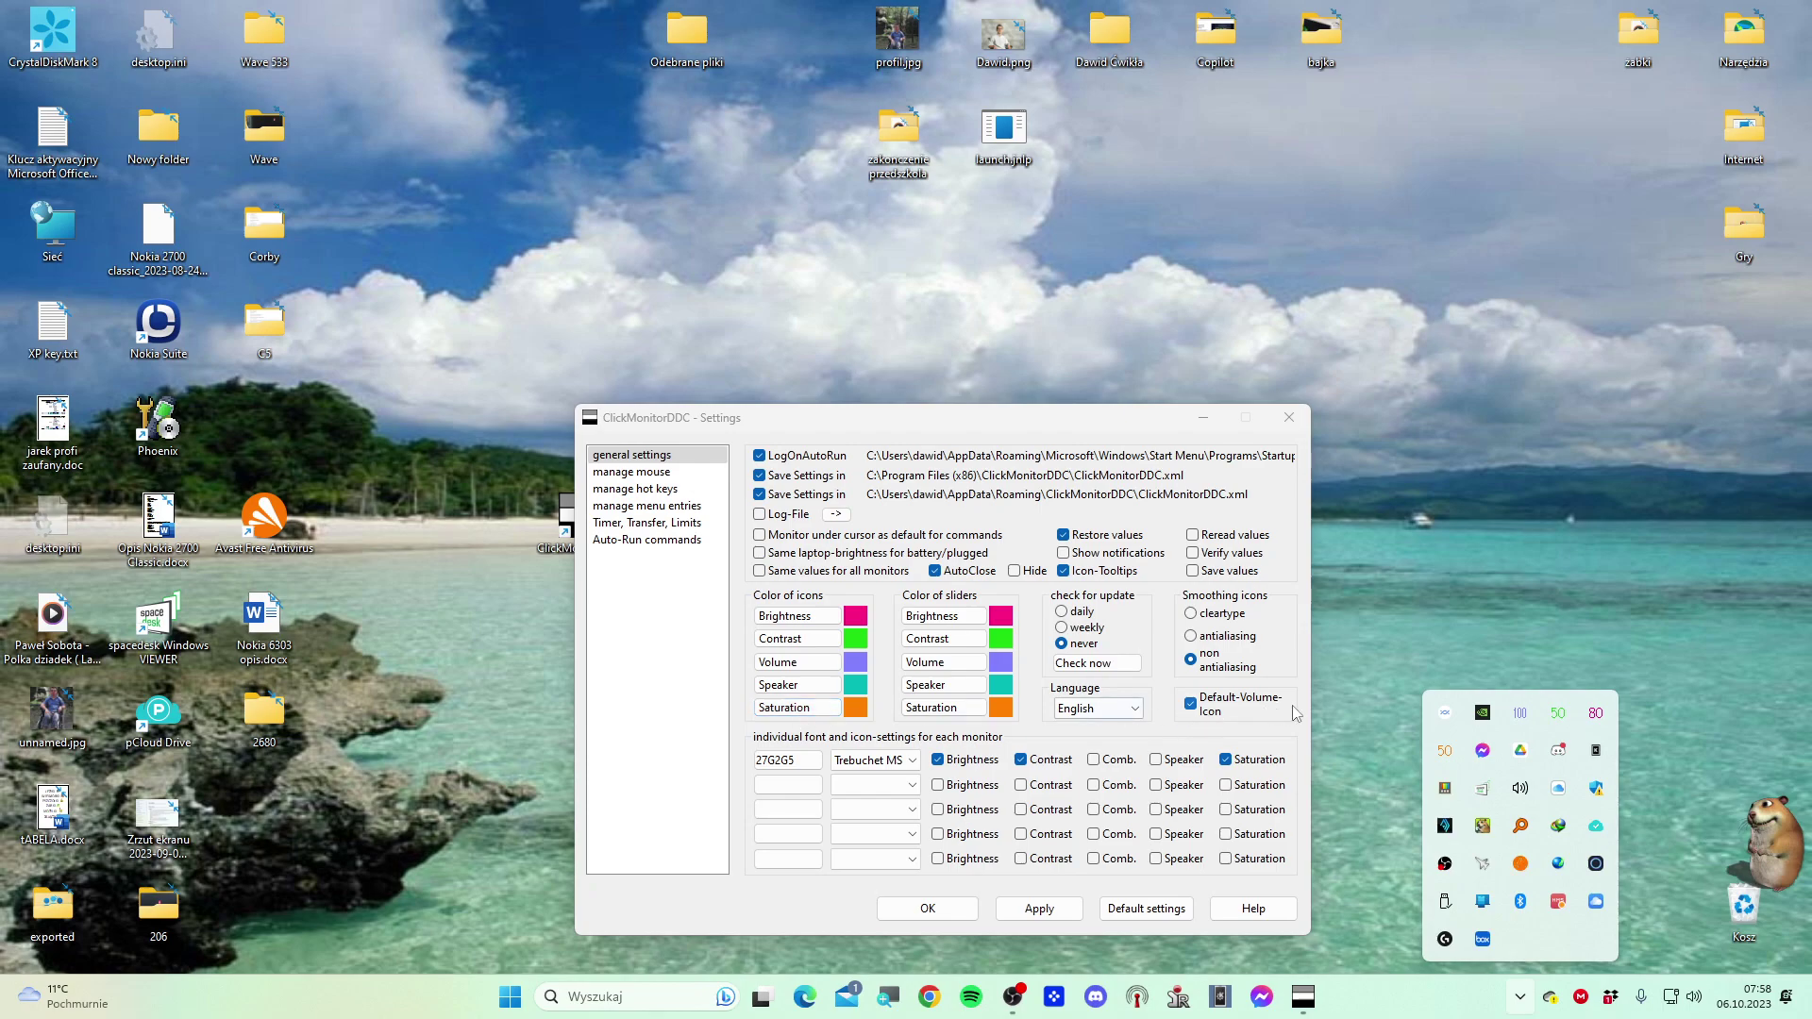
mouse_move(1453, 759)
View the colour choices for the Saturation icon and the fonts available for the 27G2G5 icons without changing either
left_click(856, 709)
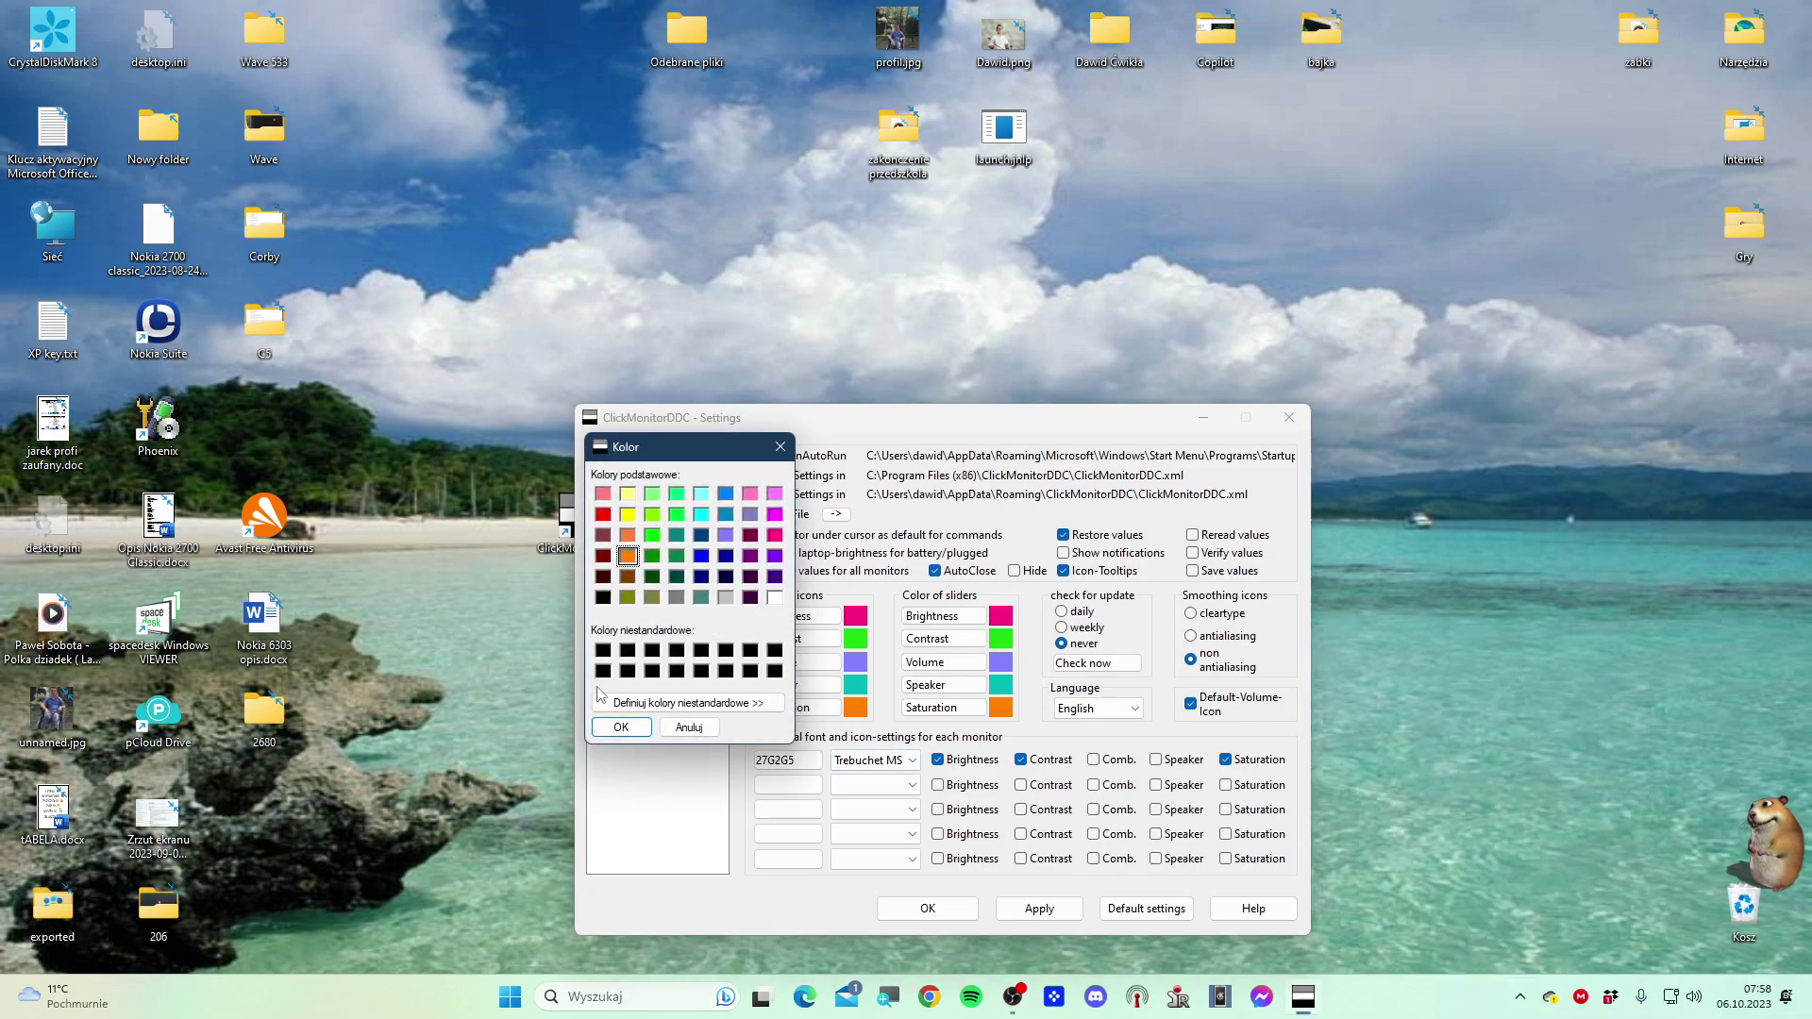
left_click(689, 728)
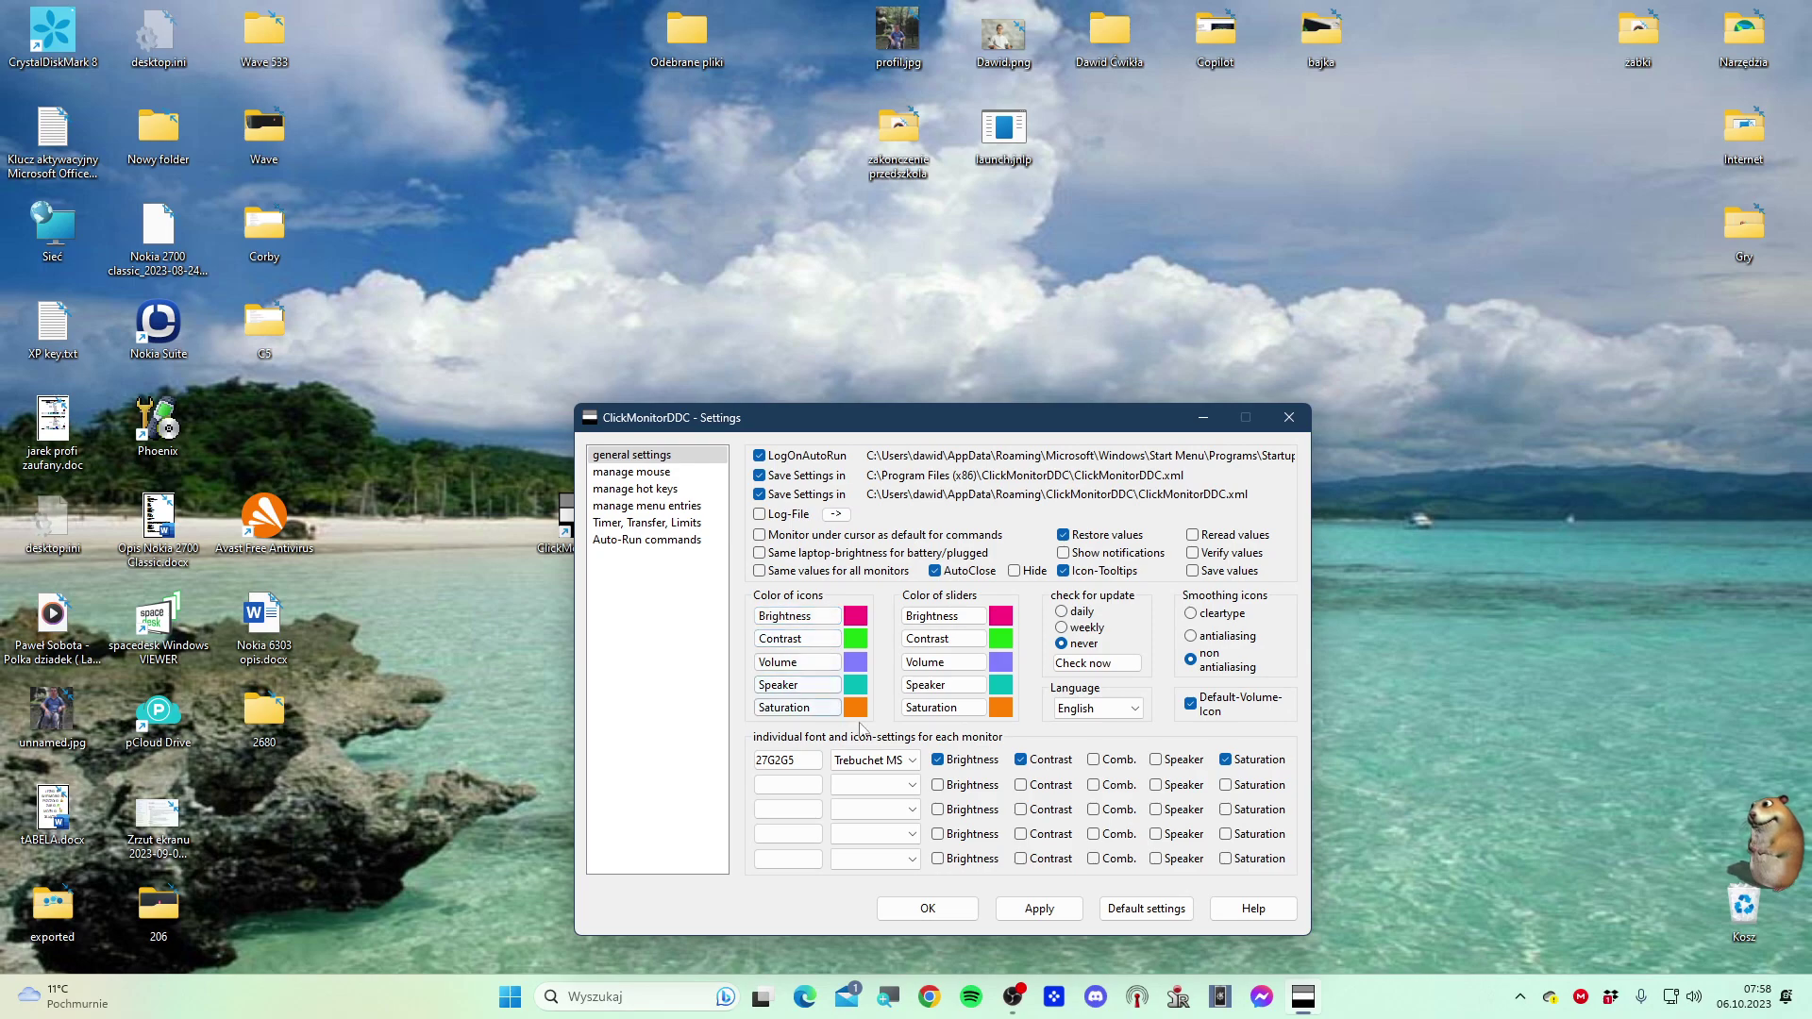
left_click(880, 764)
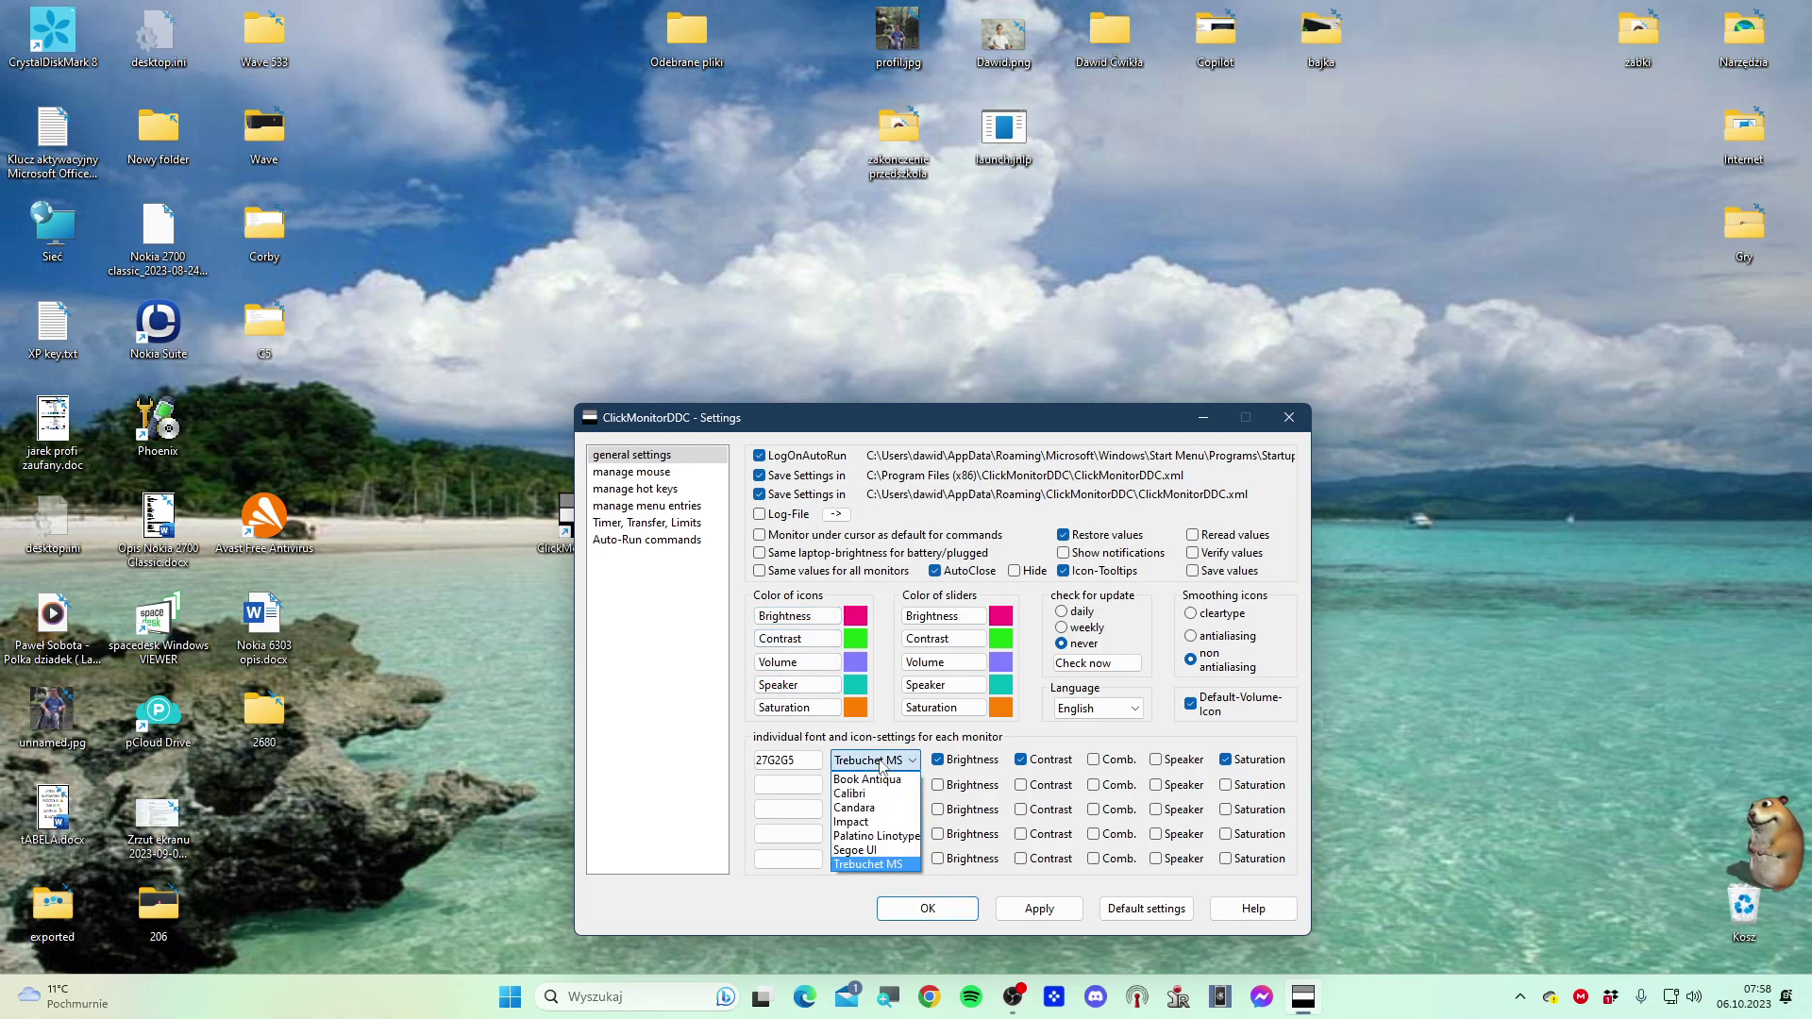
left_click(884, 764)
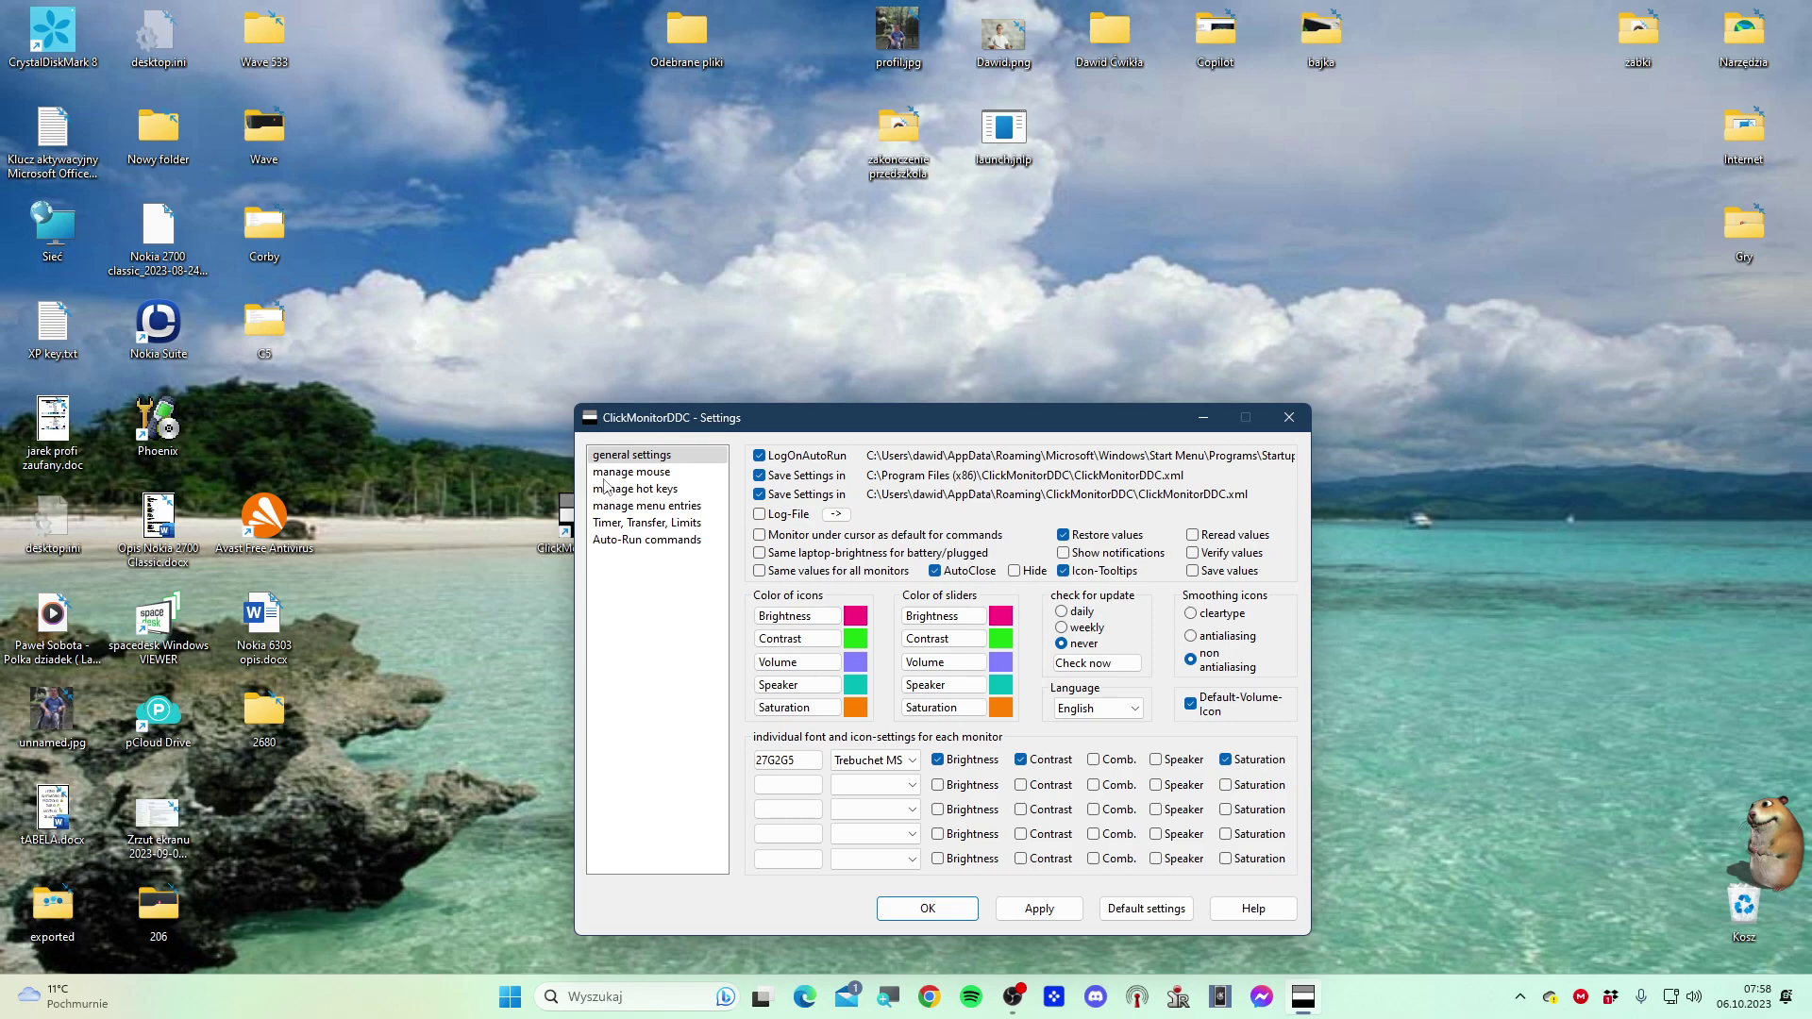
Disable Utilize mouse-wheel in the mouse settings, apply the change and close the settings
left_click(643, 475)
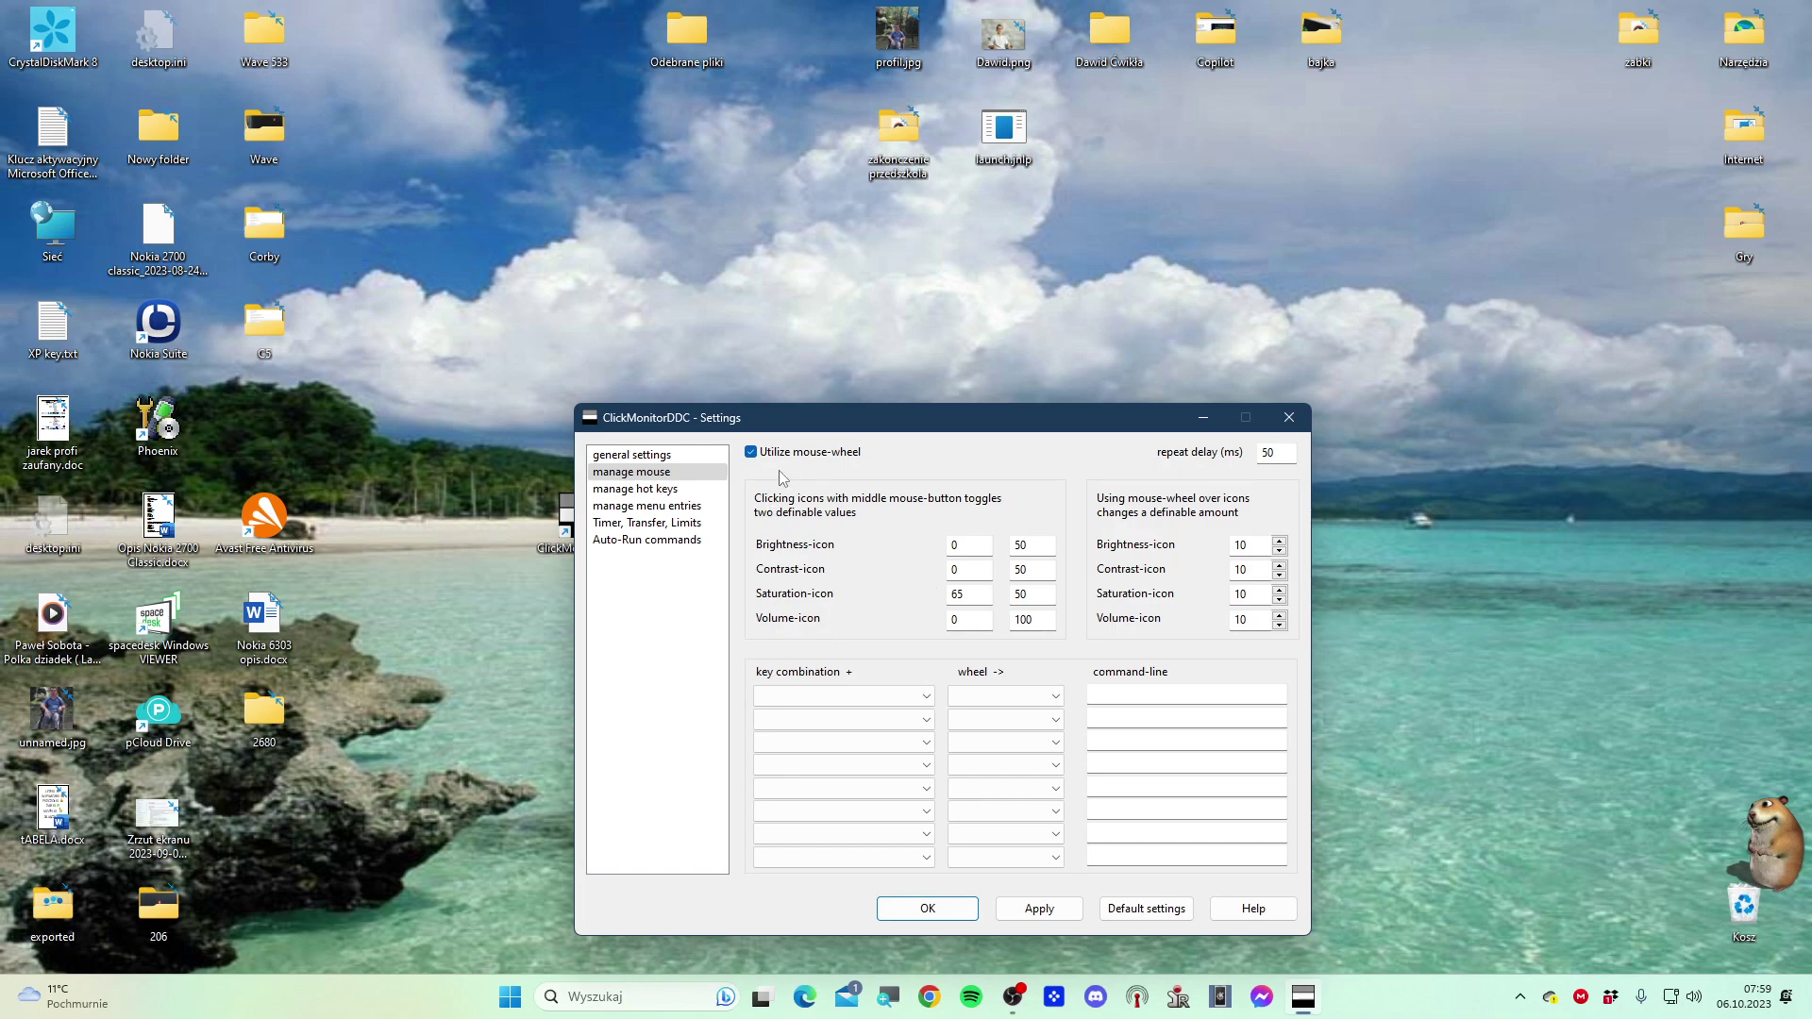
left_click(1013, 906)
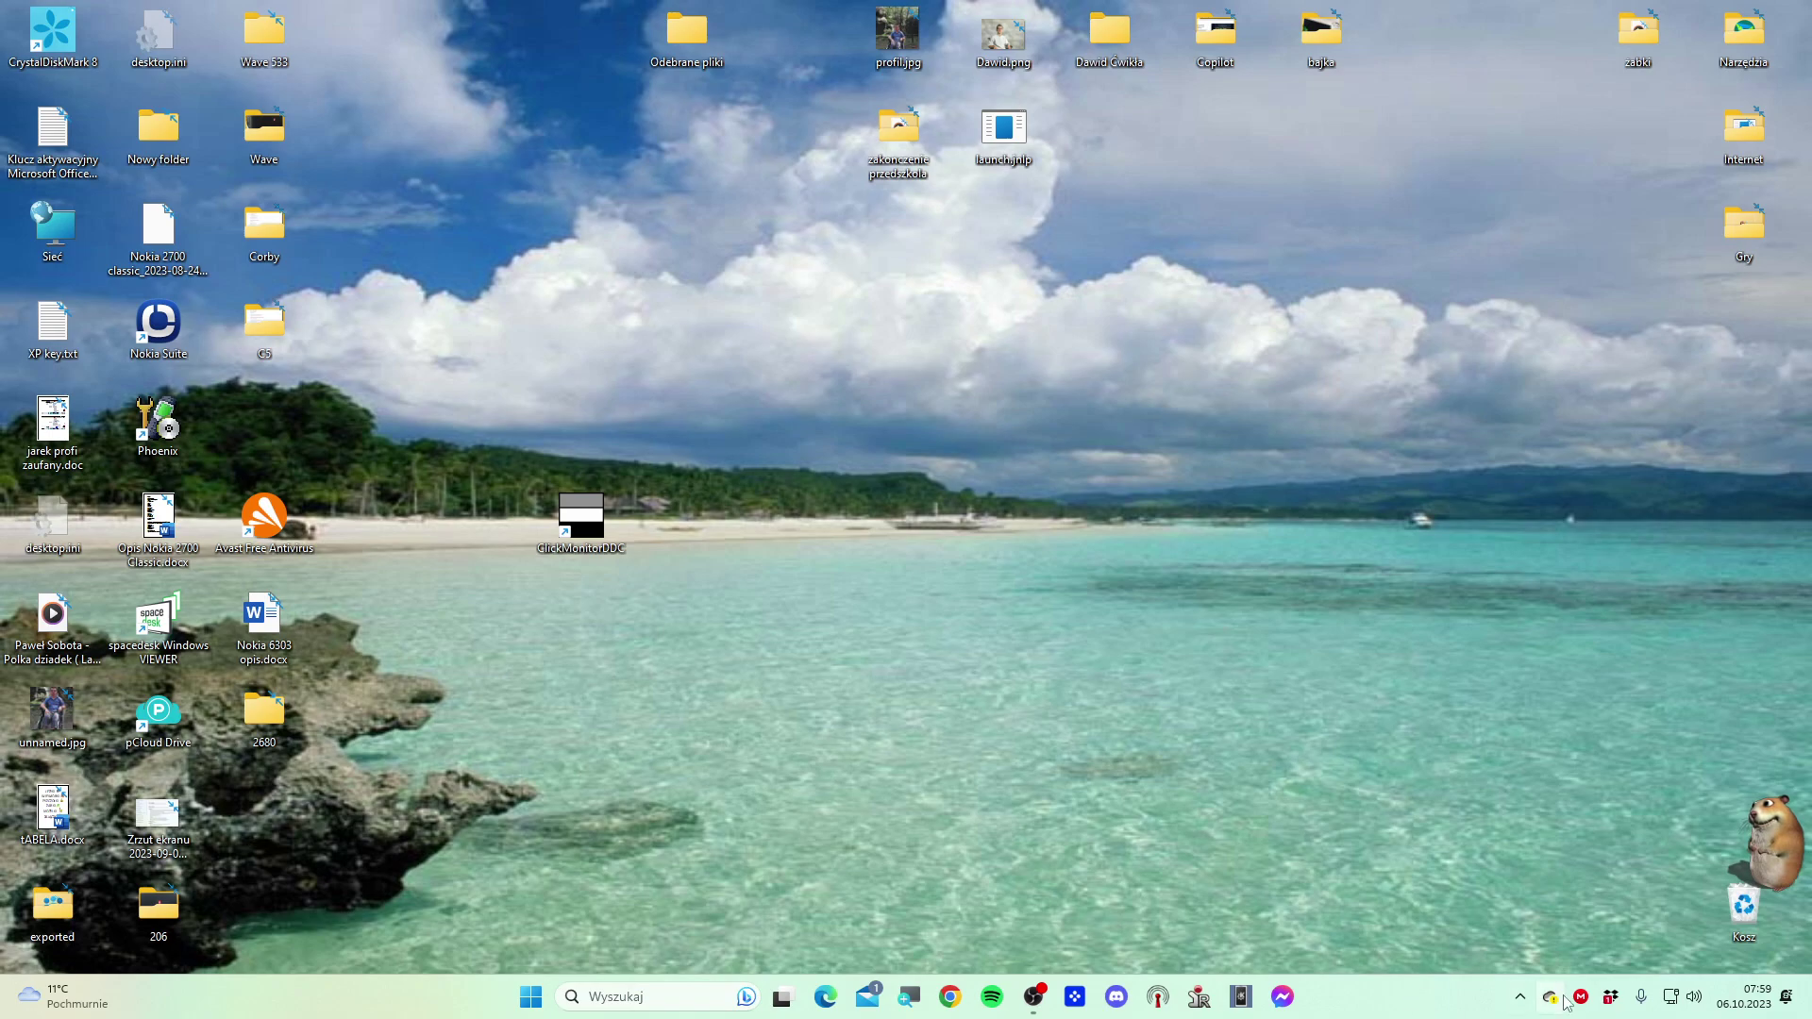
left_click(1519, 998)
left_click(1523, 713)
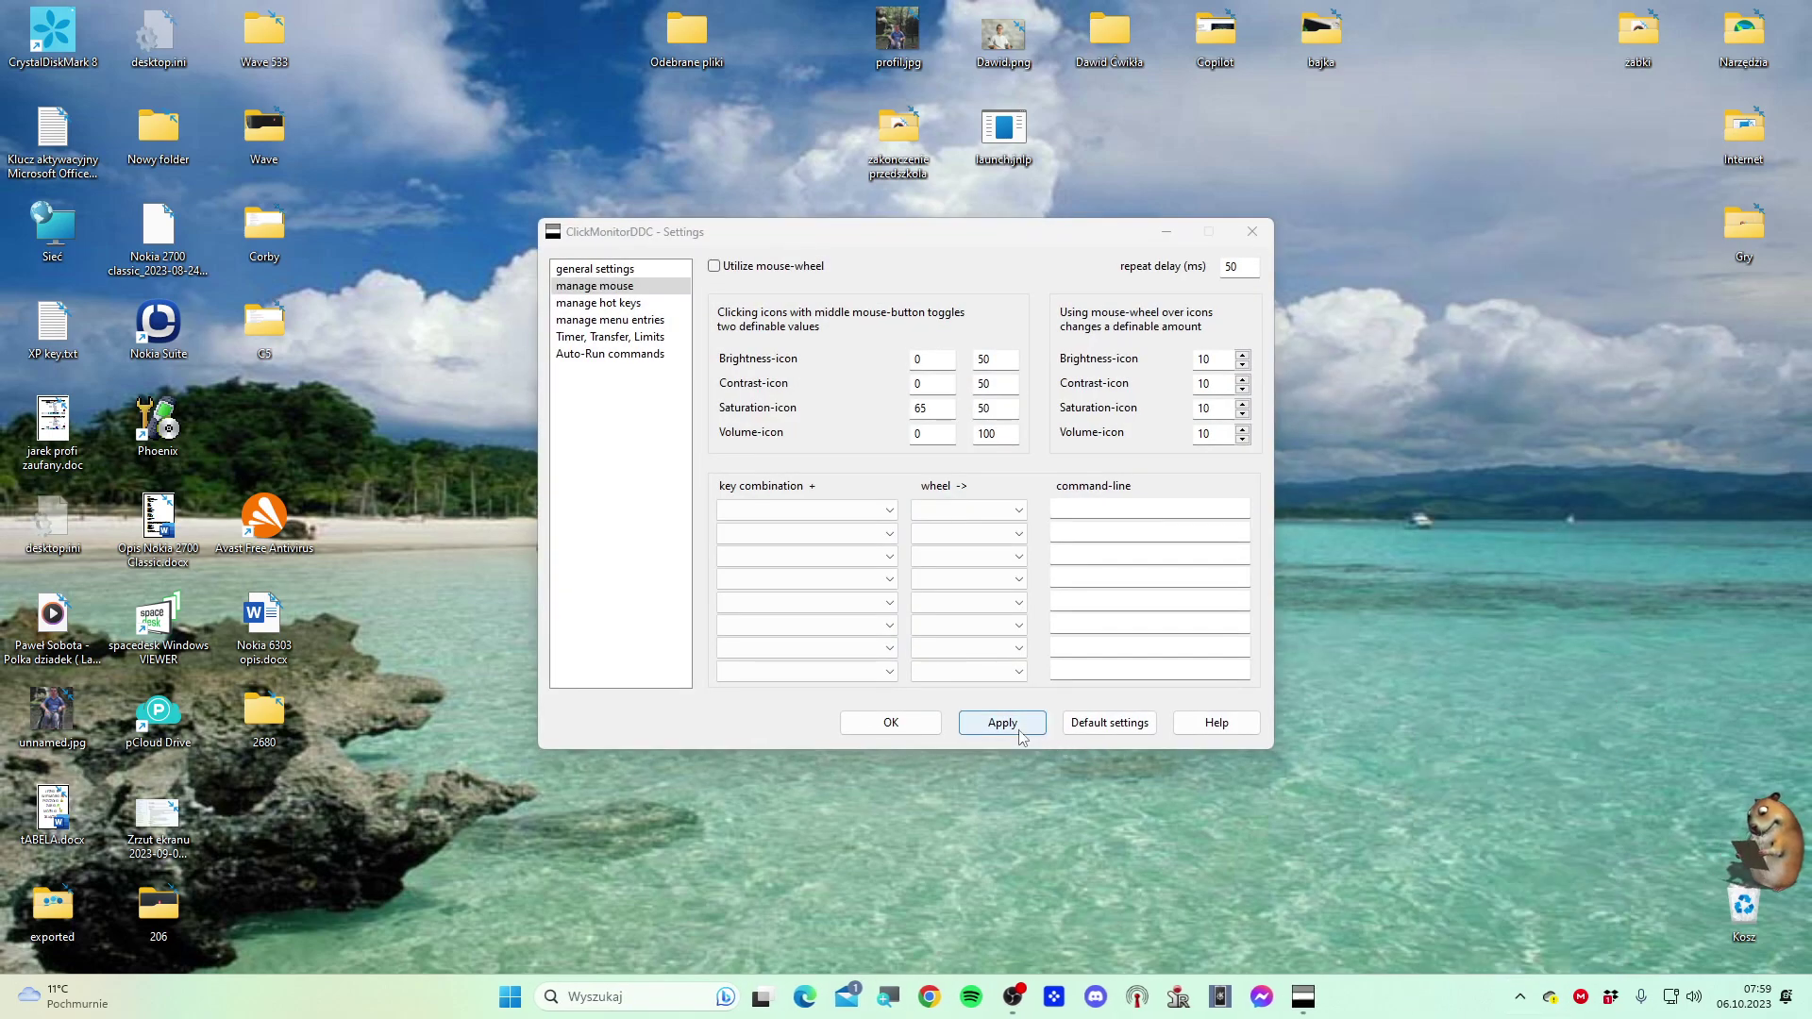
left_click(1018, 728)
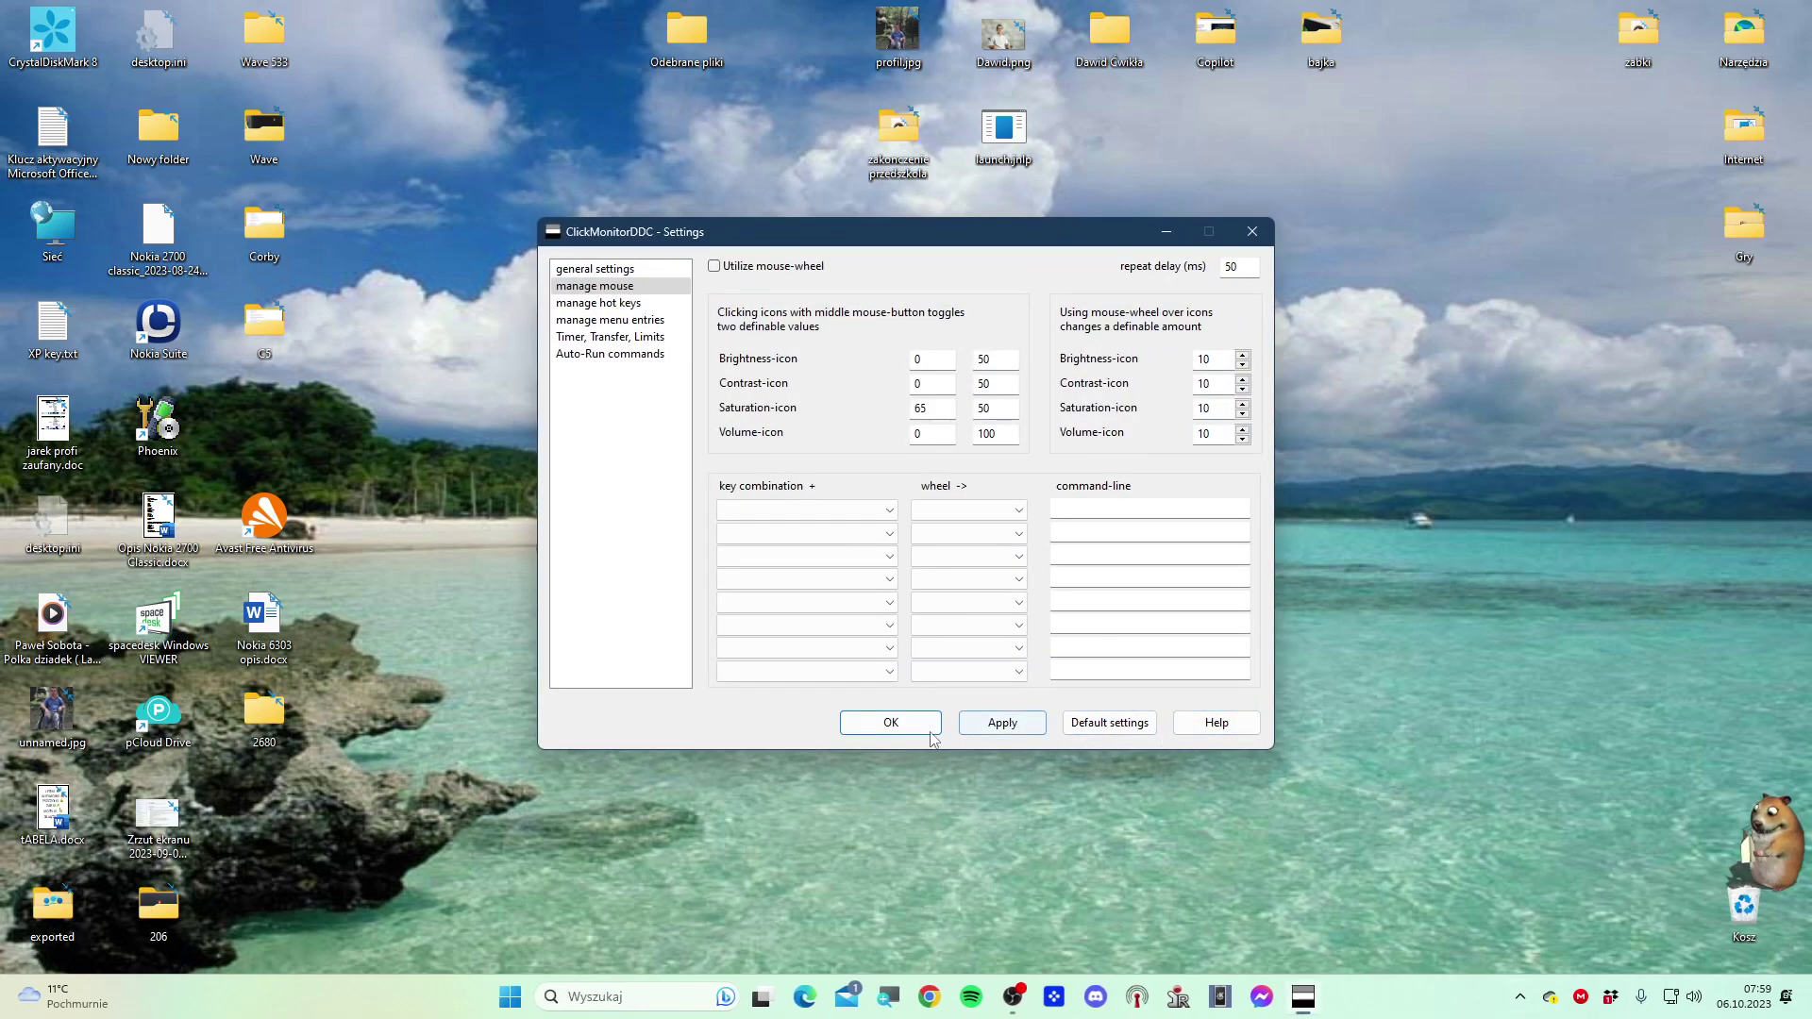
left_click(890, 722)
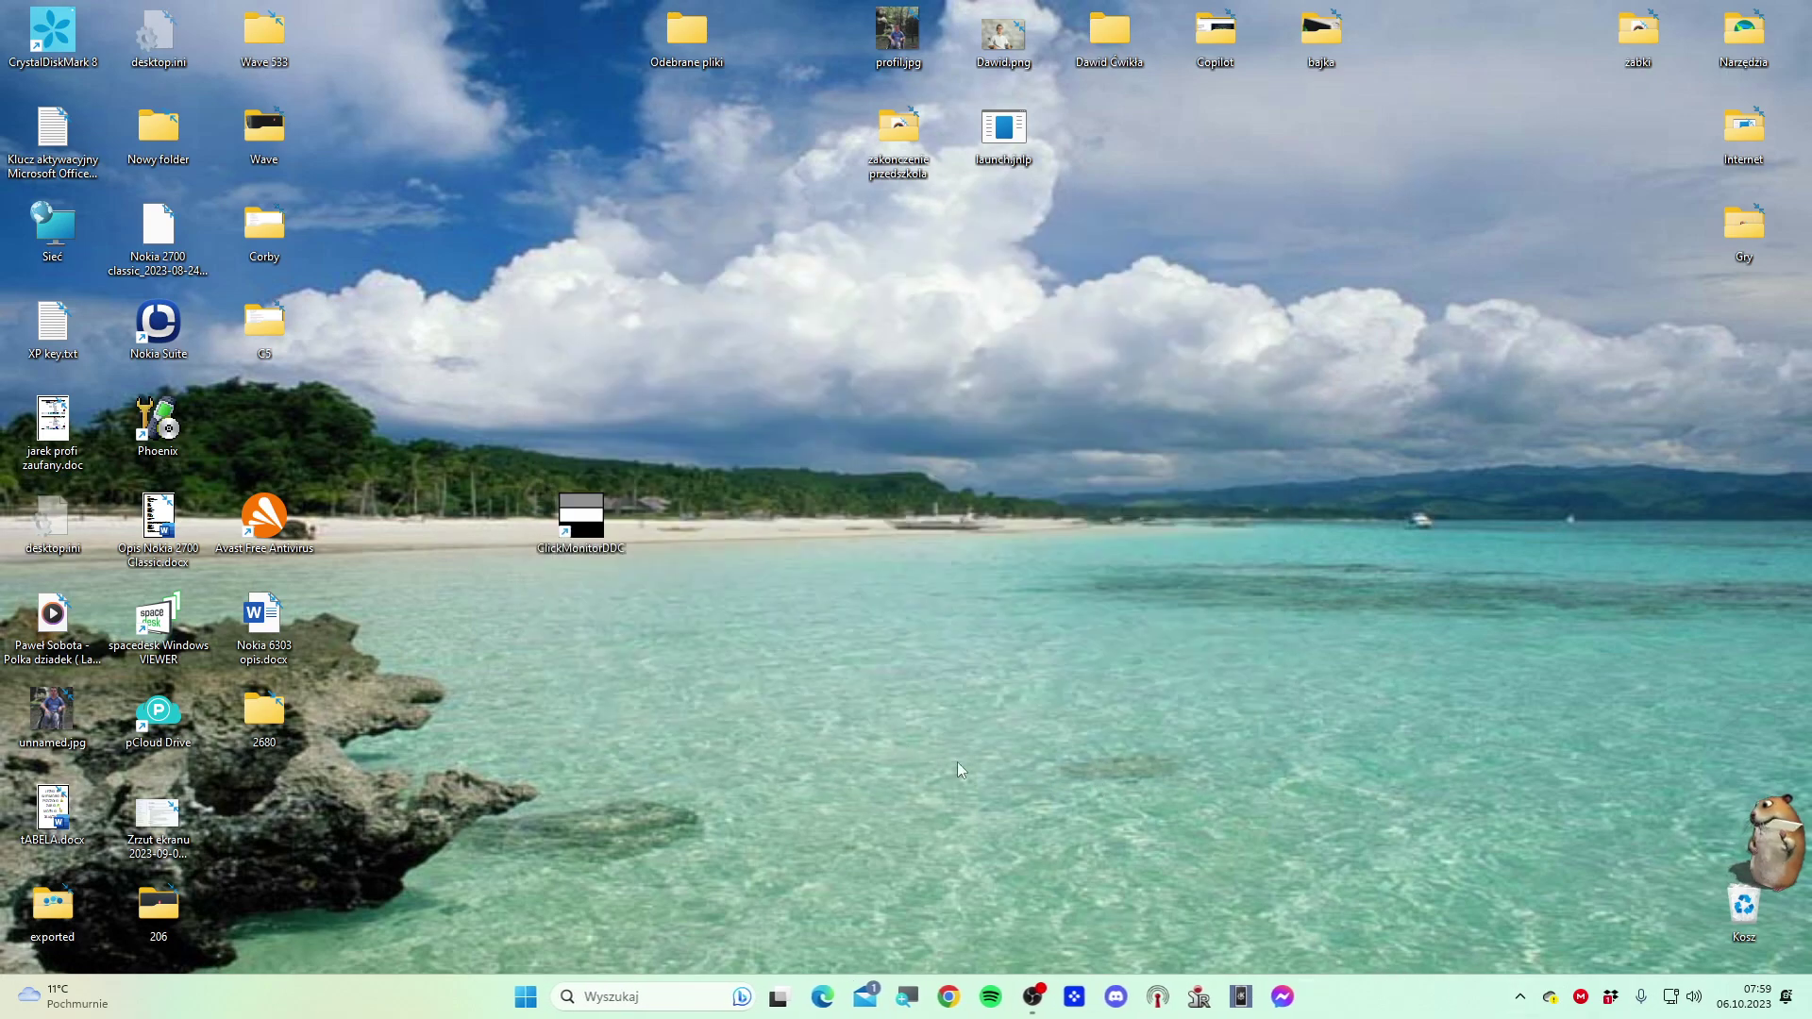
Reopen the ClickMonitorDDC sliders, test the mouse wheel on them and change the monitor's speaker volume to 48
left_click(1519, 997)
left_click(1519, 714)
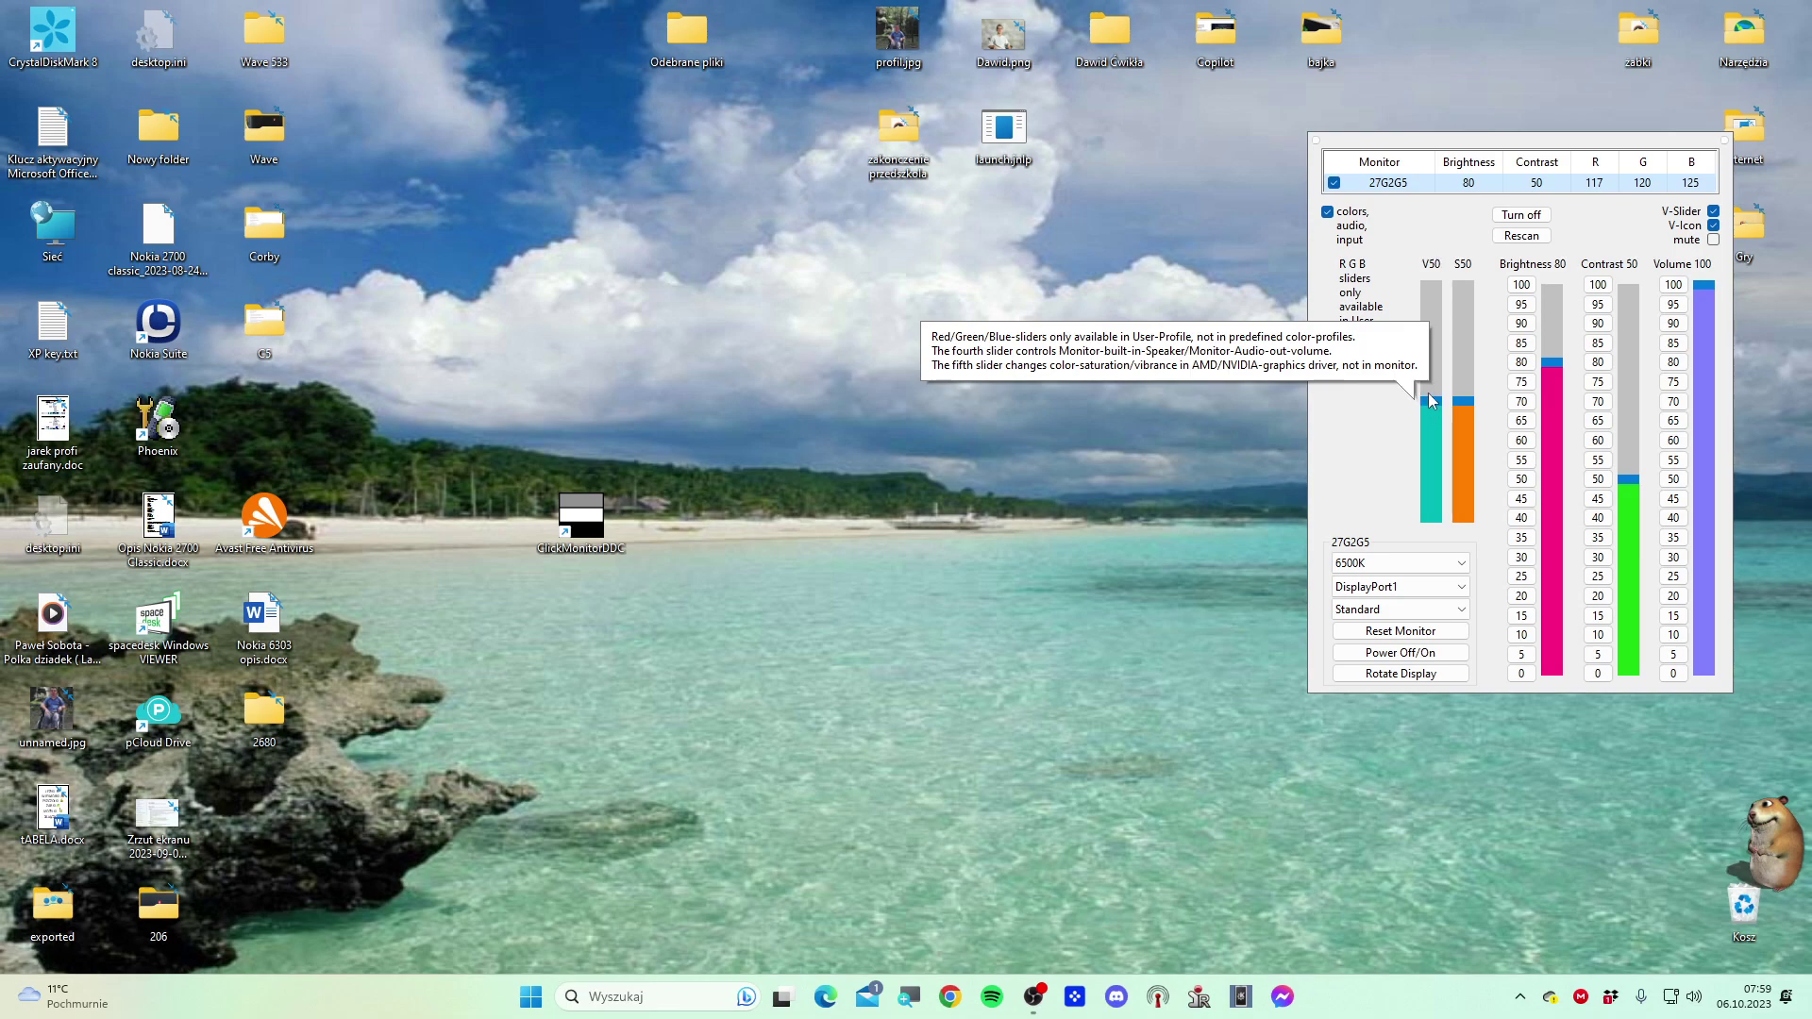
scroll(1429, 393, "up", 2)
scroll(1429, 392, "up", 4)
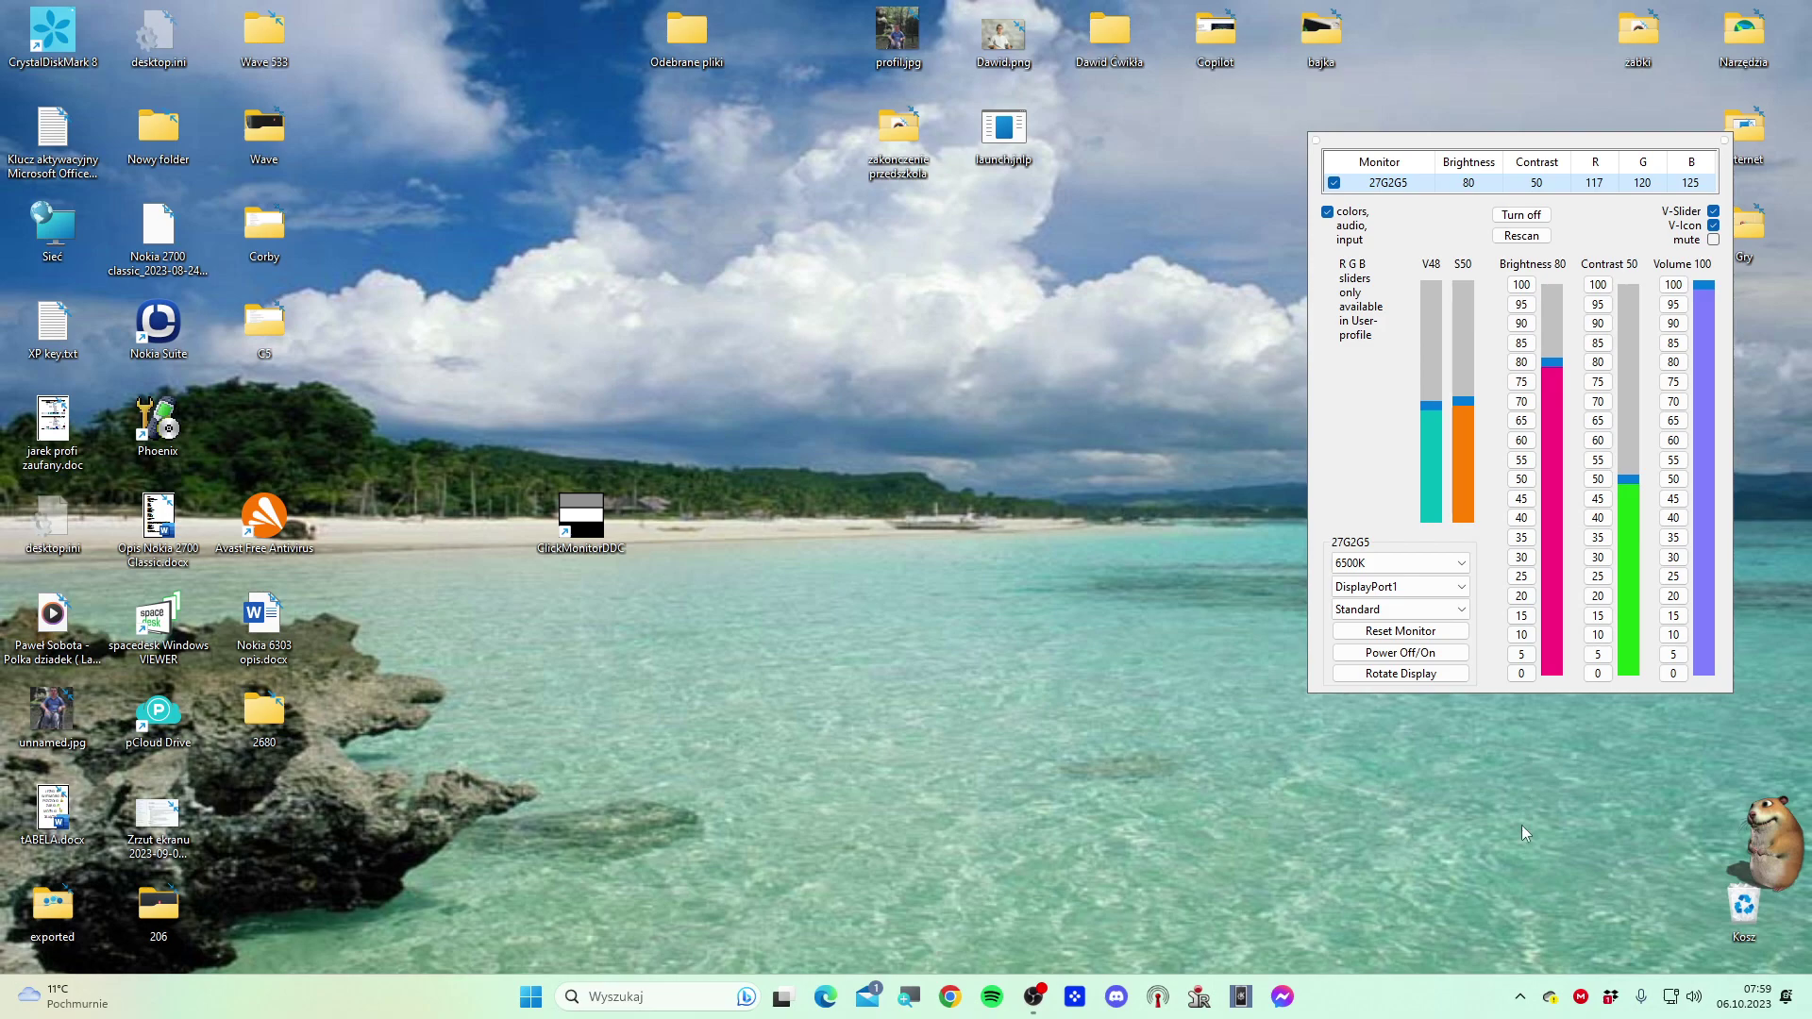
Reopen the ClickMonitorDDC settings, enable Utilize mouse-wheel again and apply the change
left_click(1519, 997)
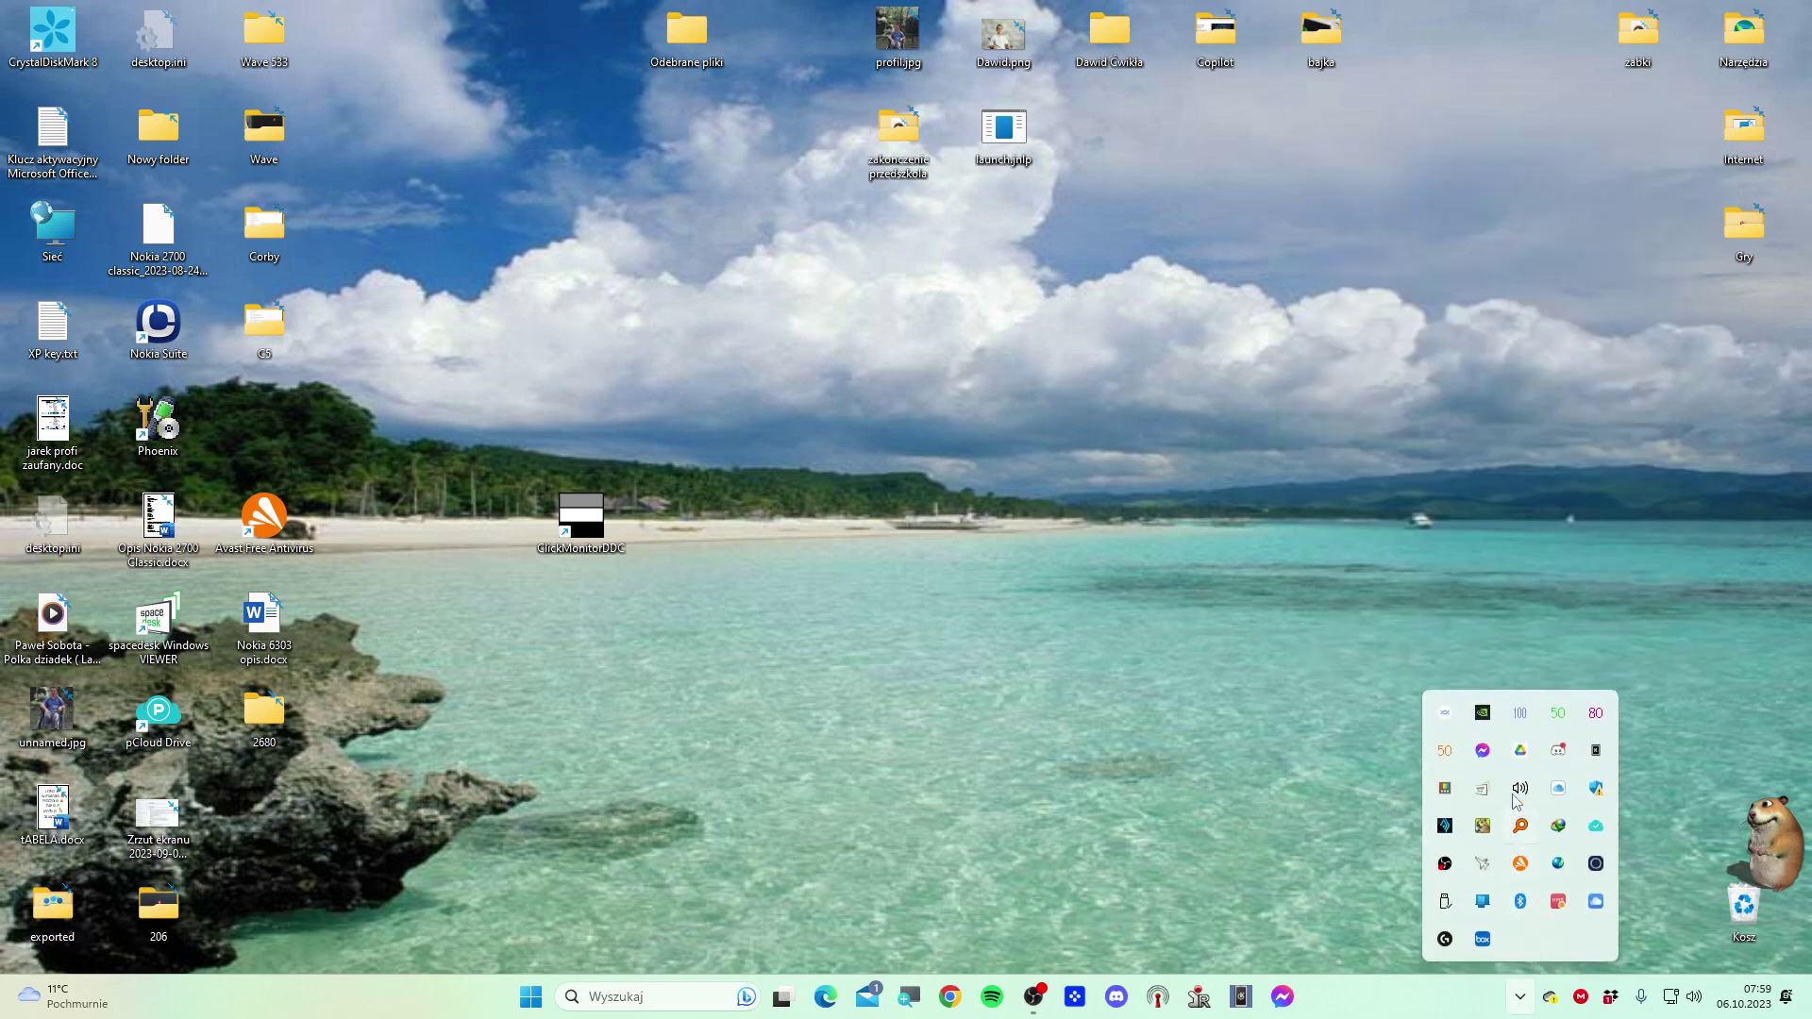
right_click(1517, 725)
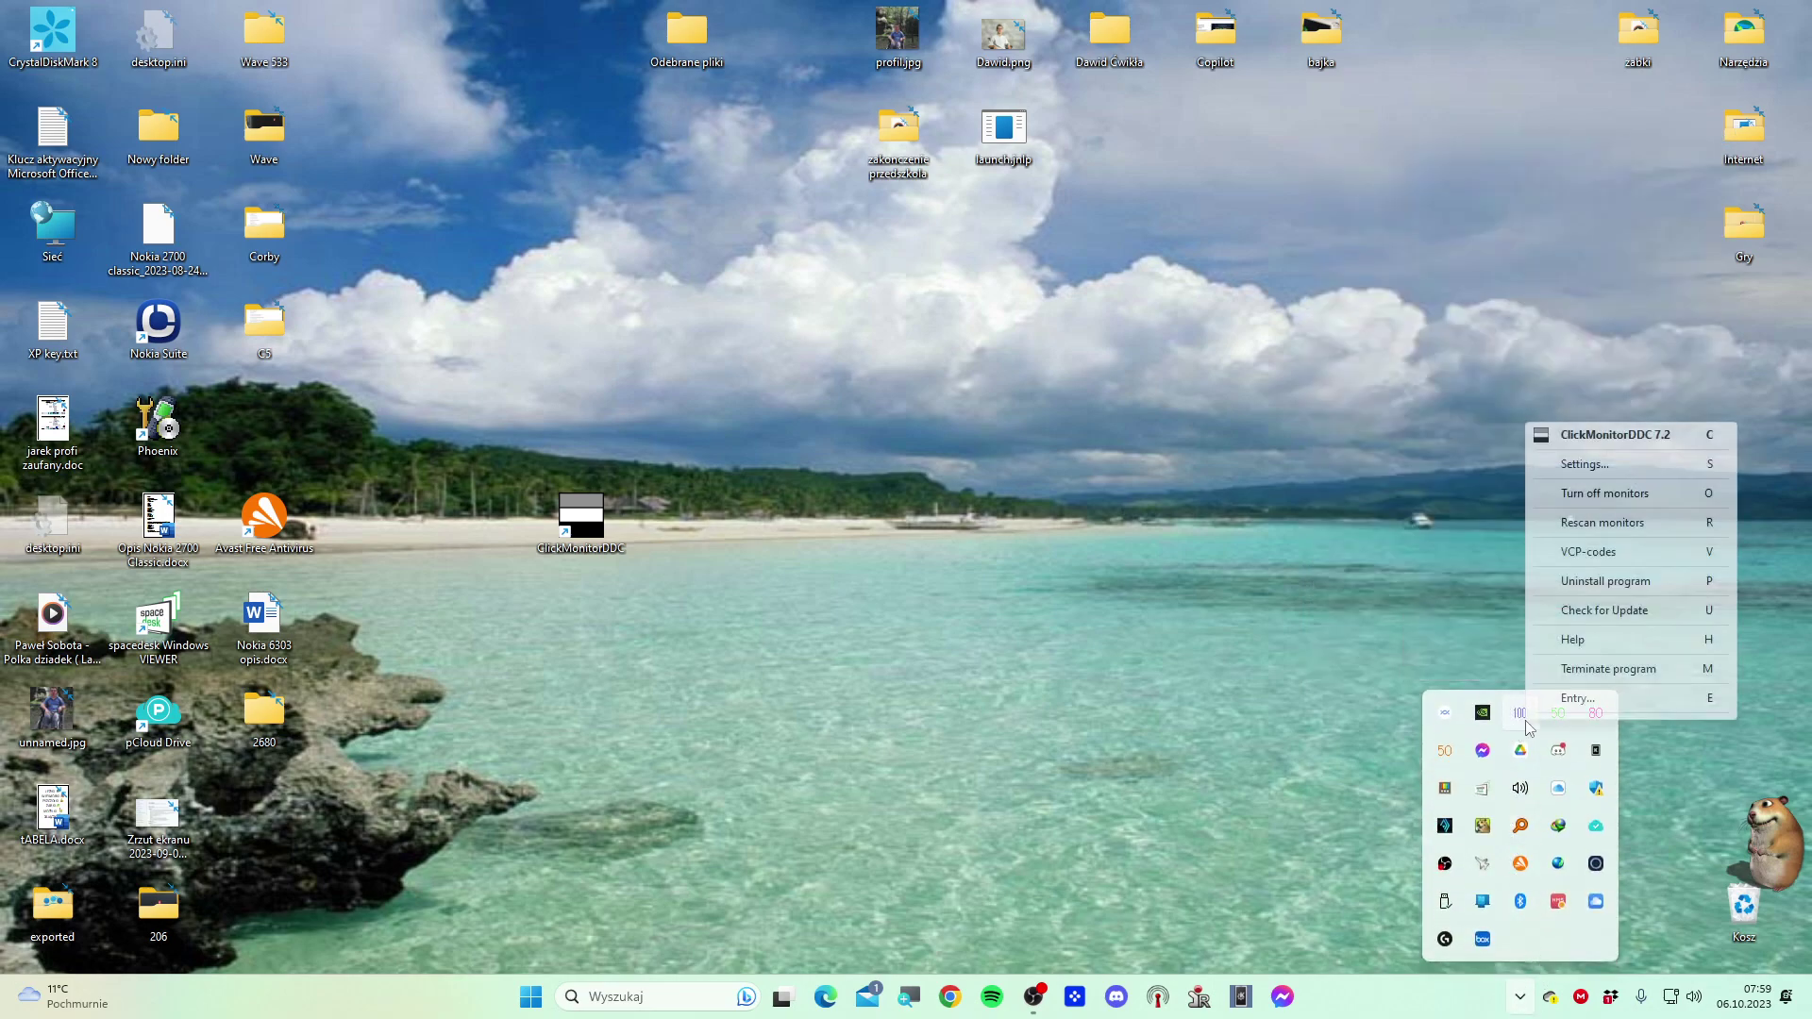
left_click(1583, 465)
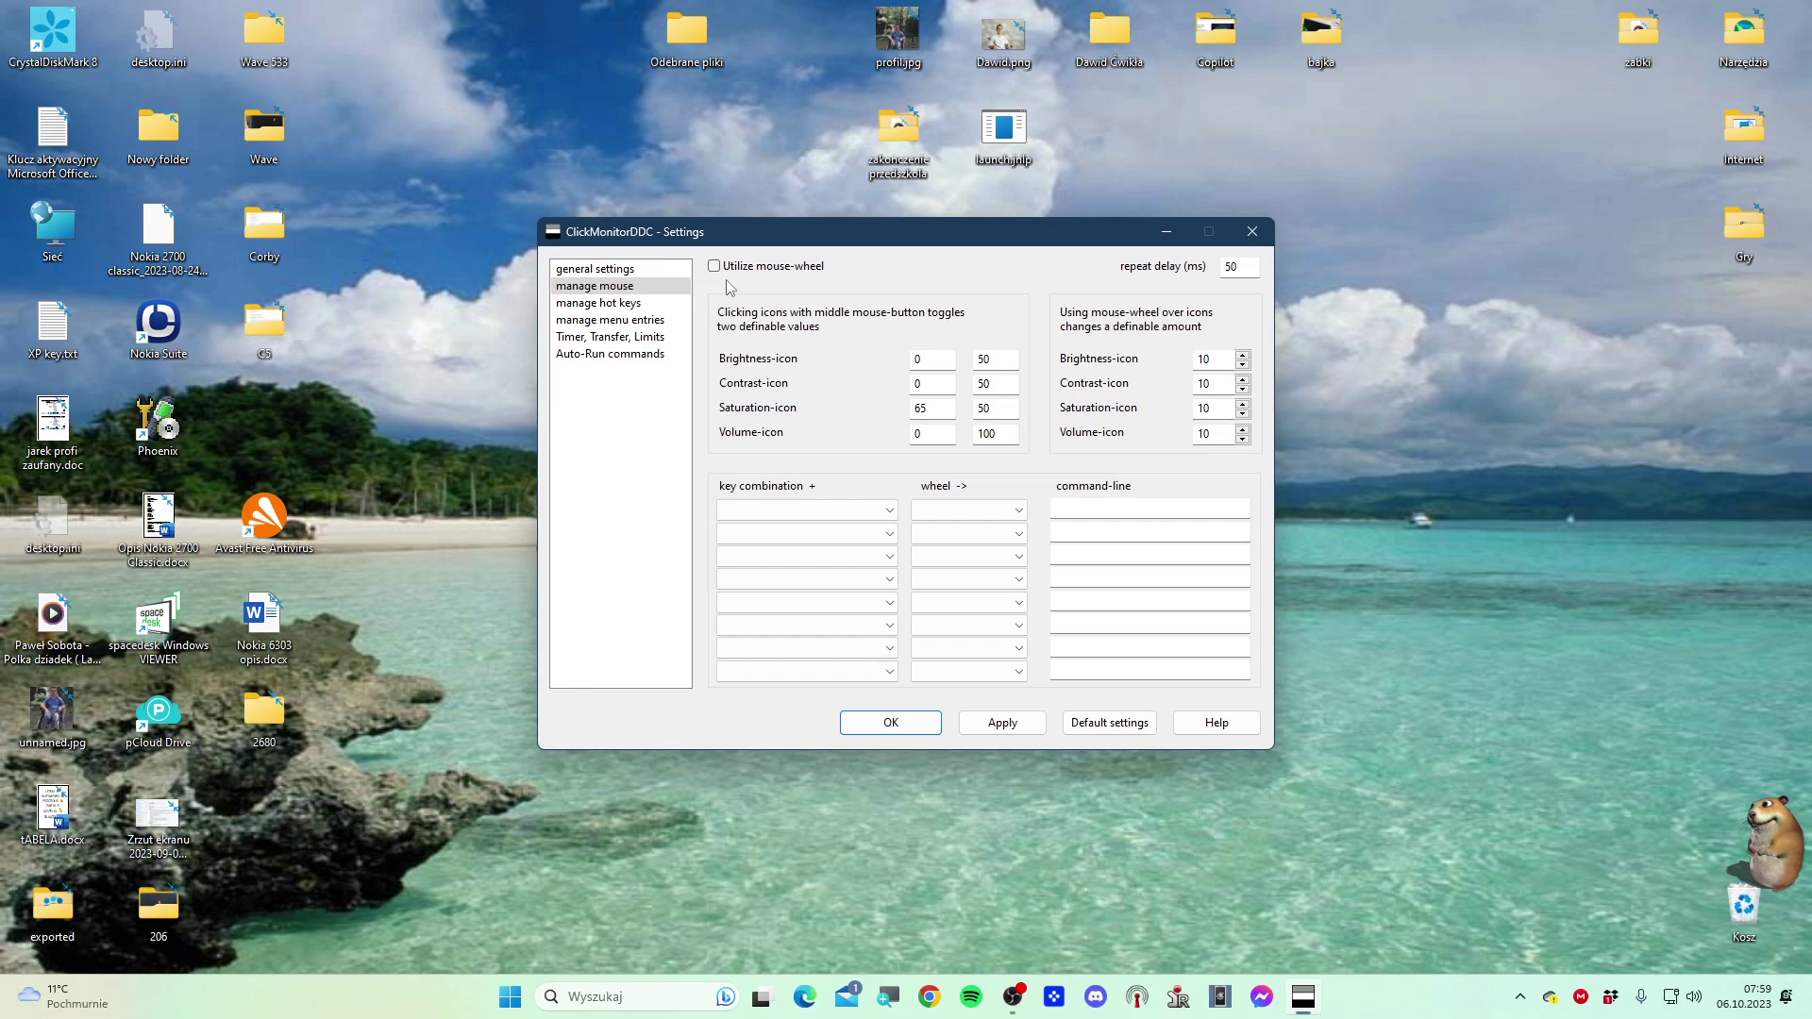
left_click(754, 269)
left_click(1001, 720)
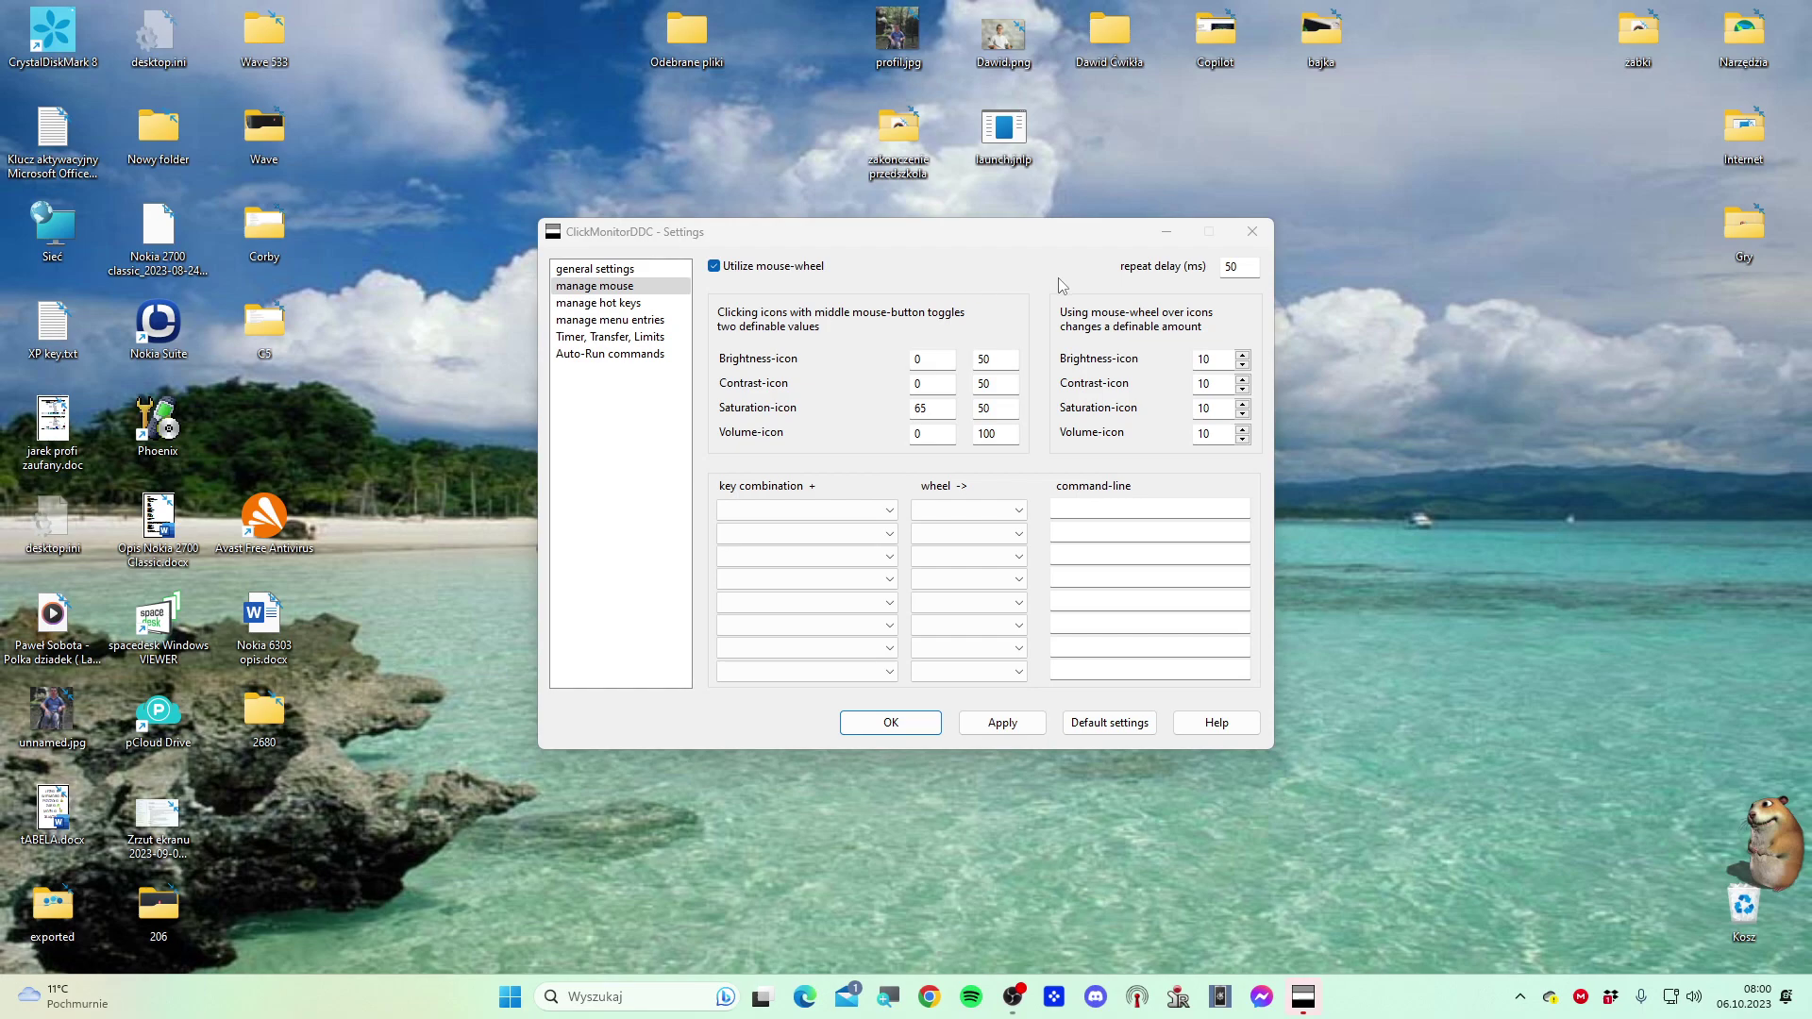
Examine the repeat delay explanation and the key combinations offered for mouse-wheel commands in the mouse settings
mouse_move(1256, 266)
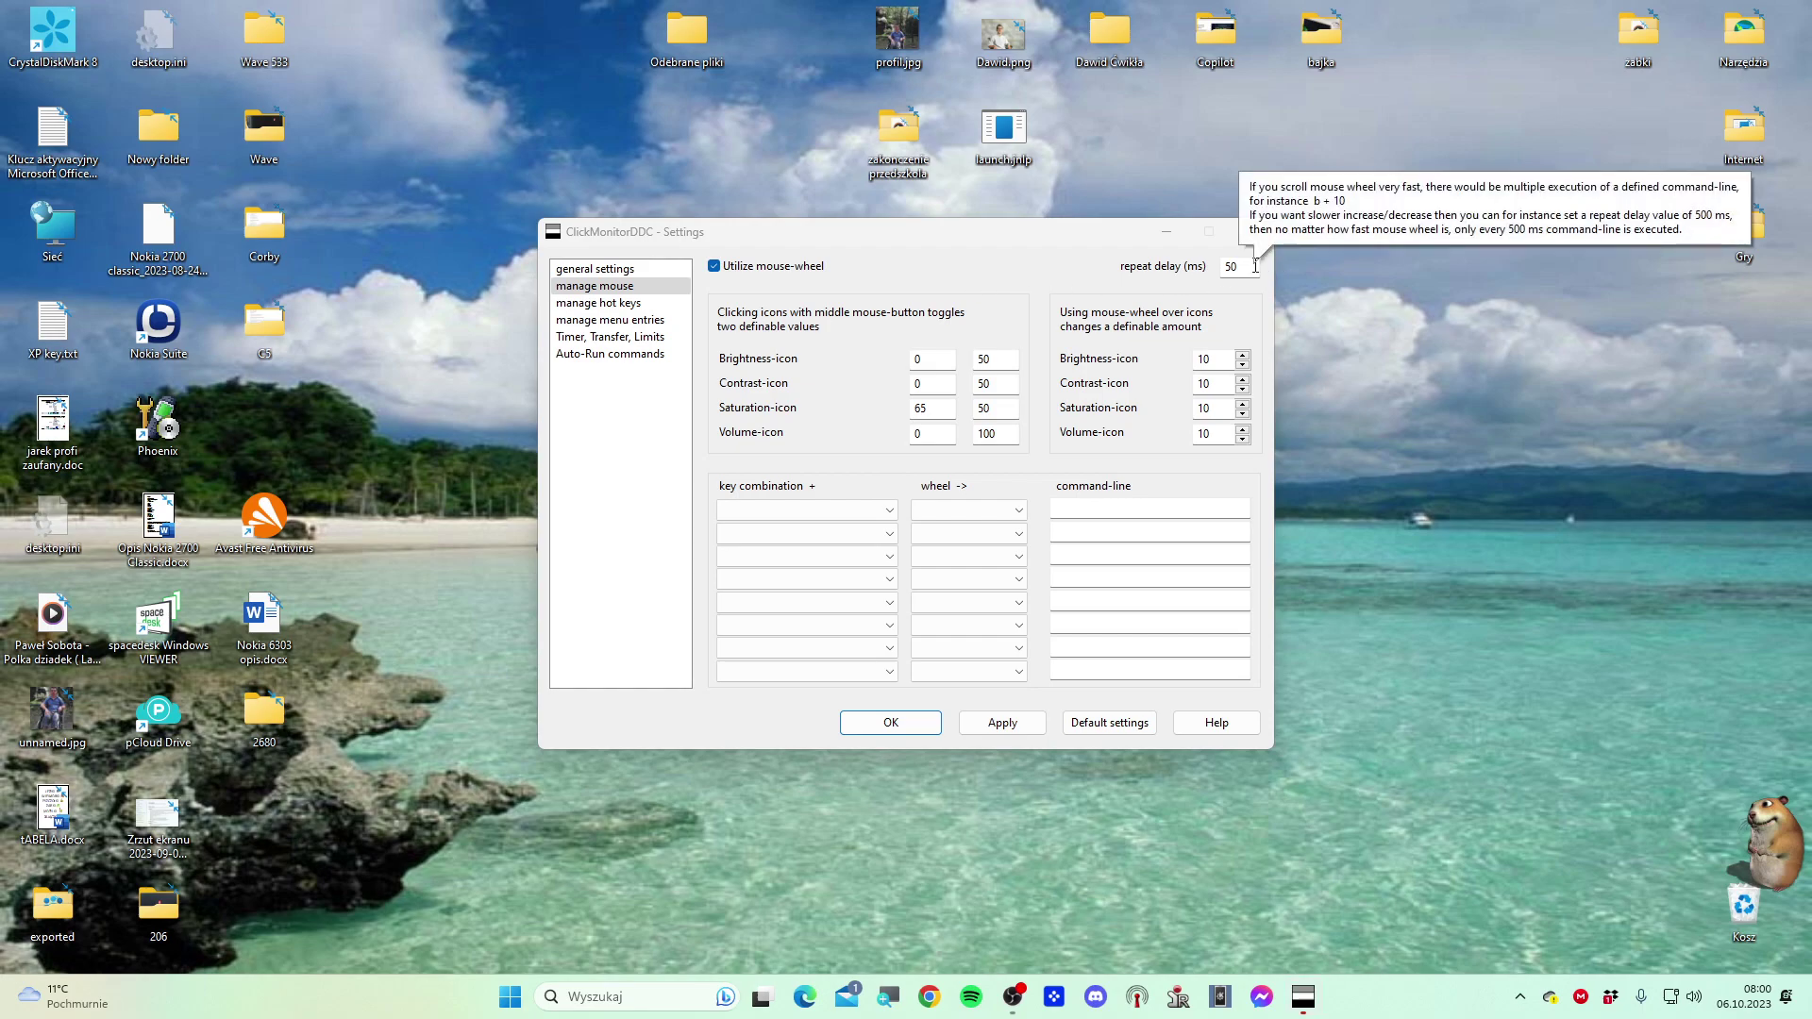
left_click(1255, 266)
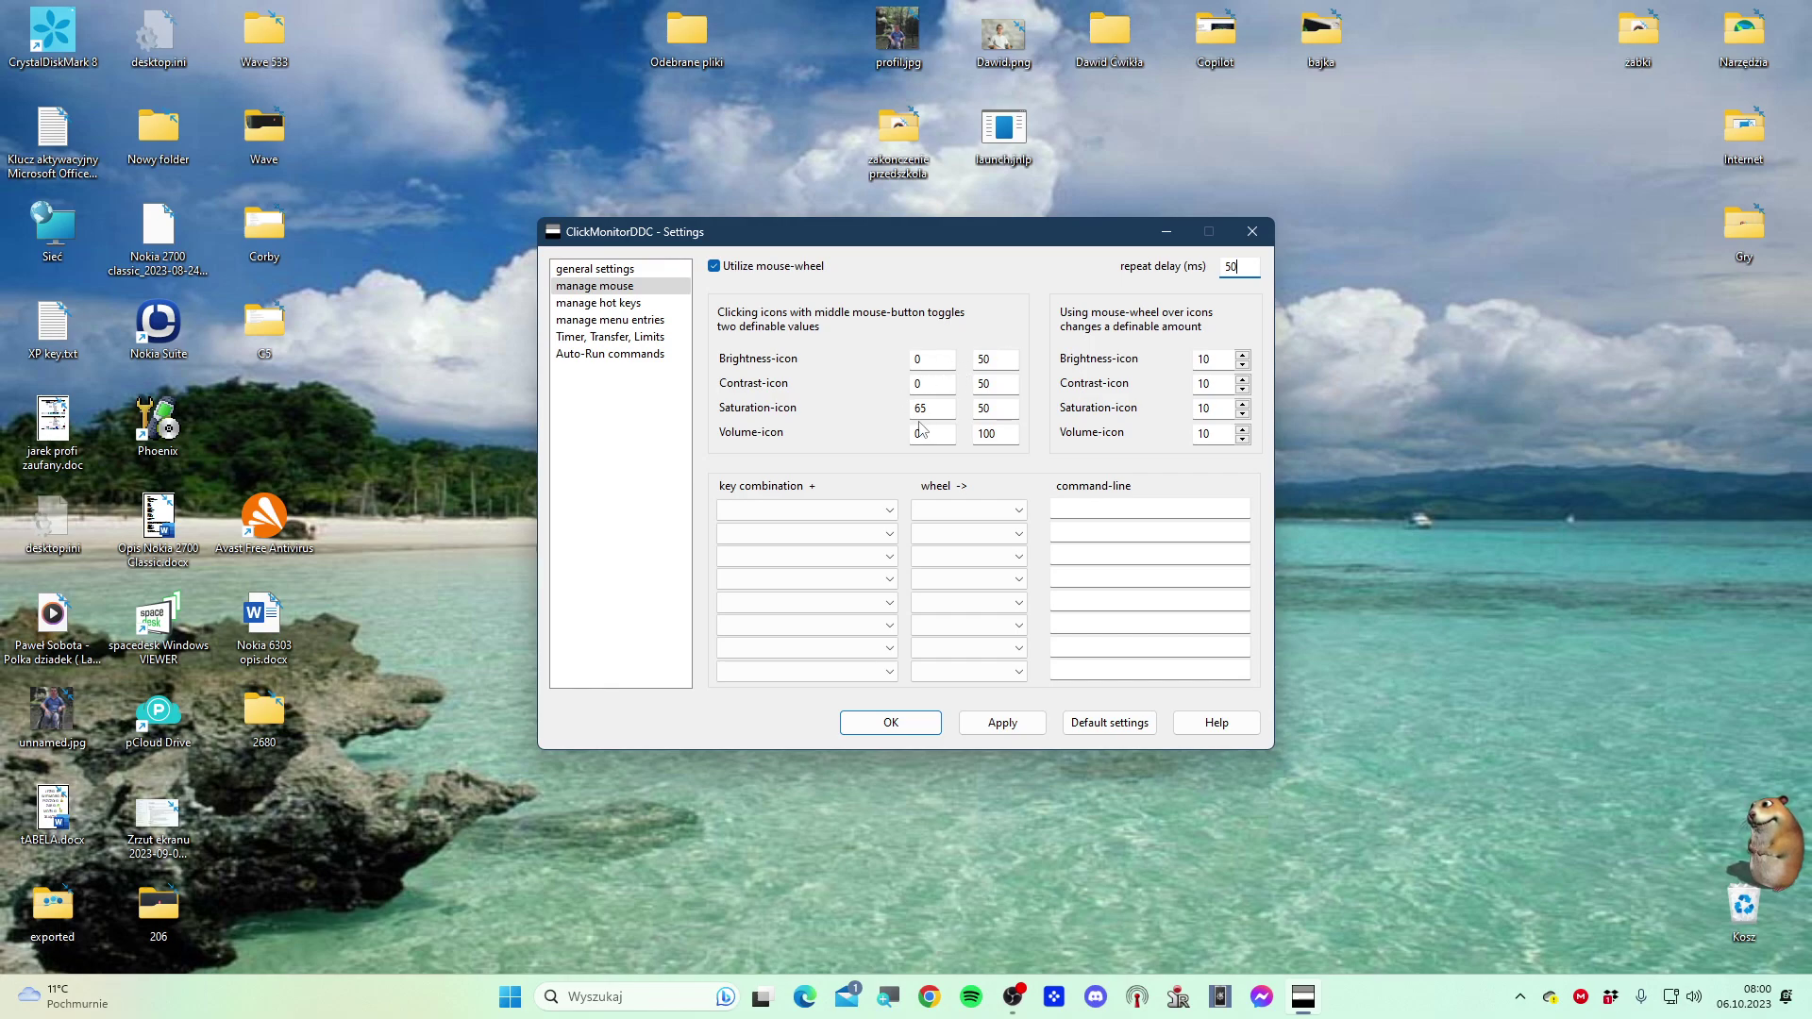
left_click(743, 510)
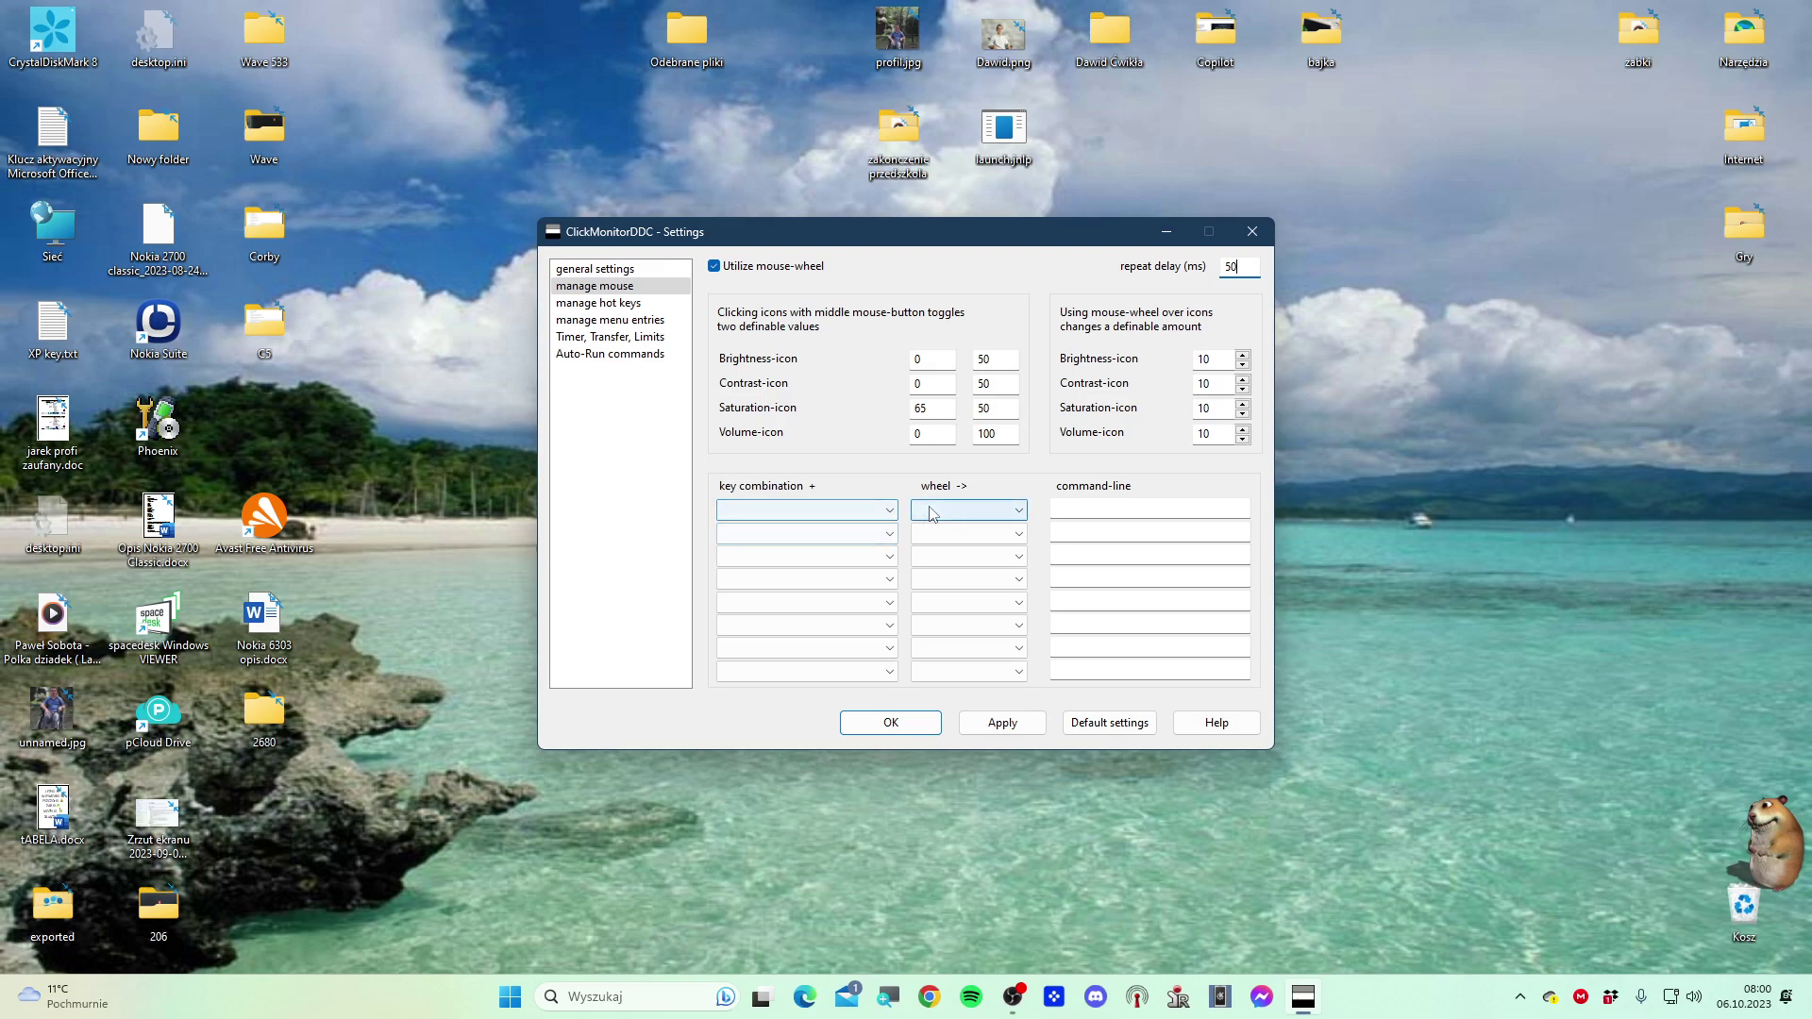
left_click(858, 516)
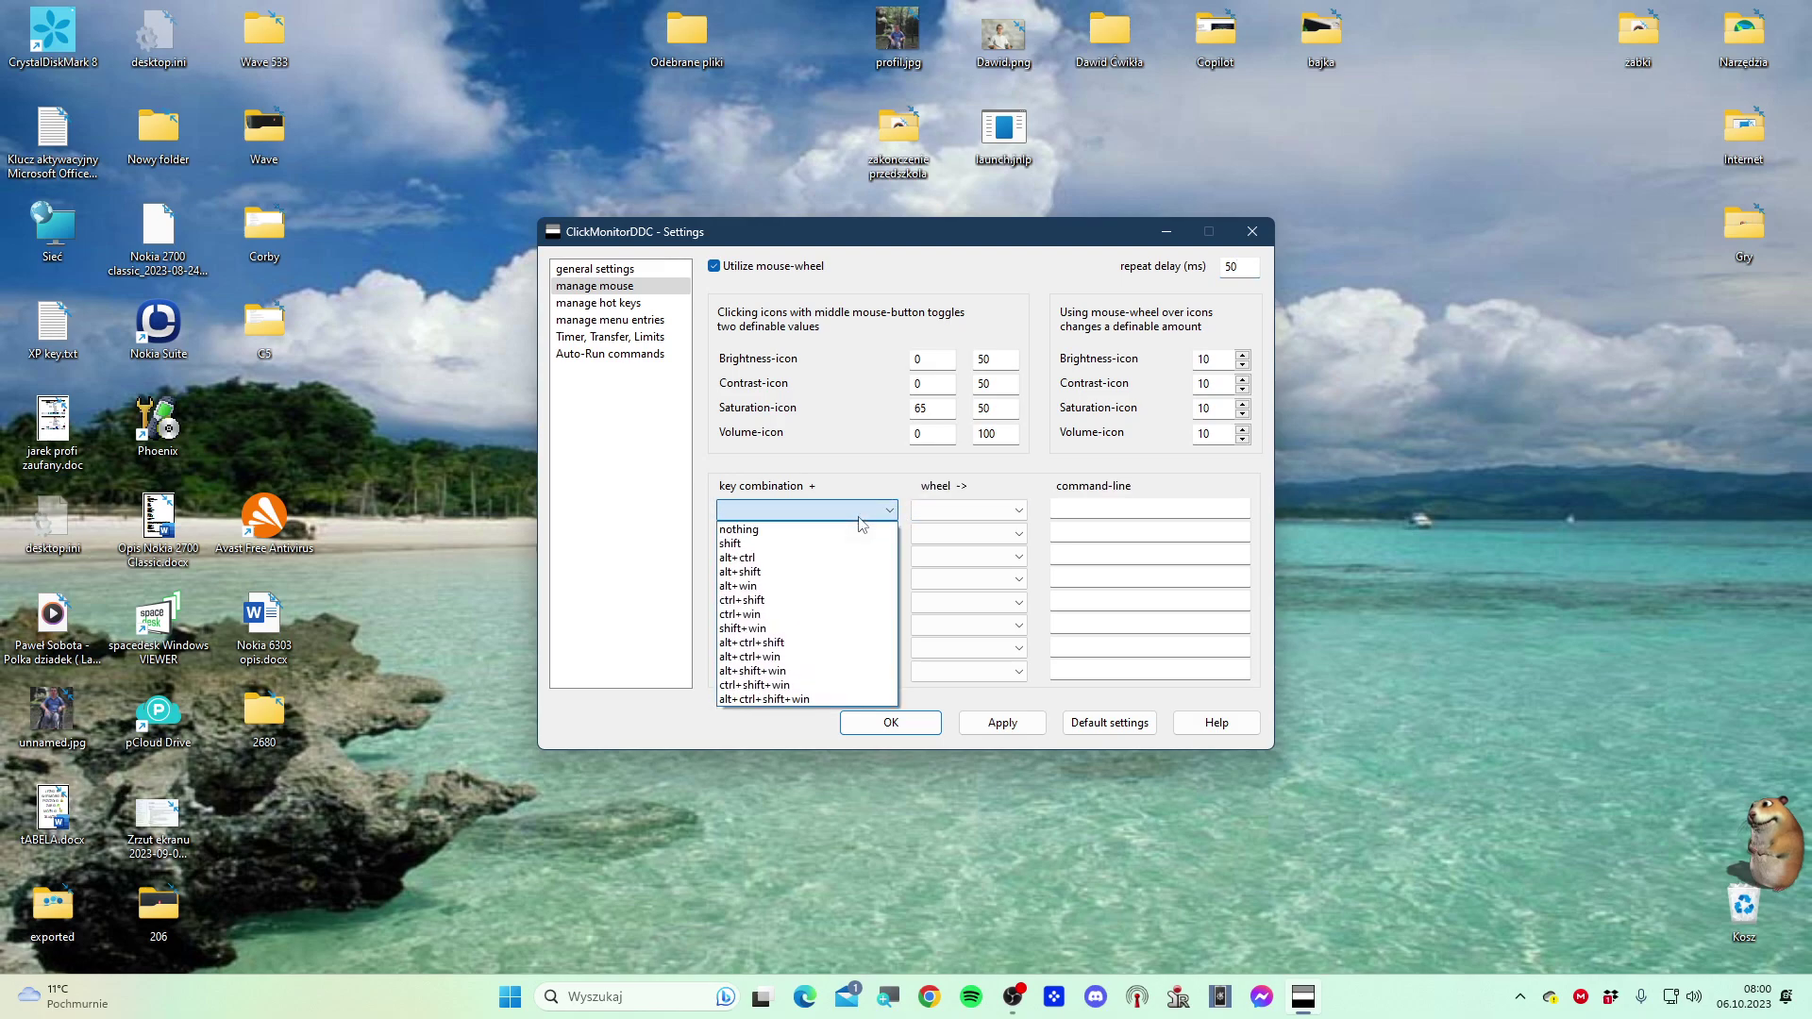
left_click(859, 517)
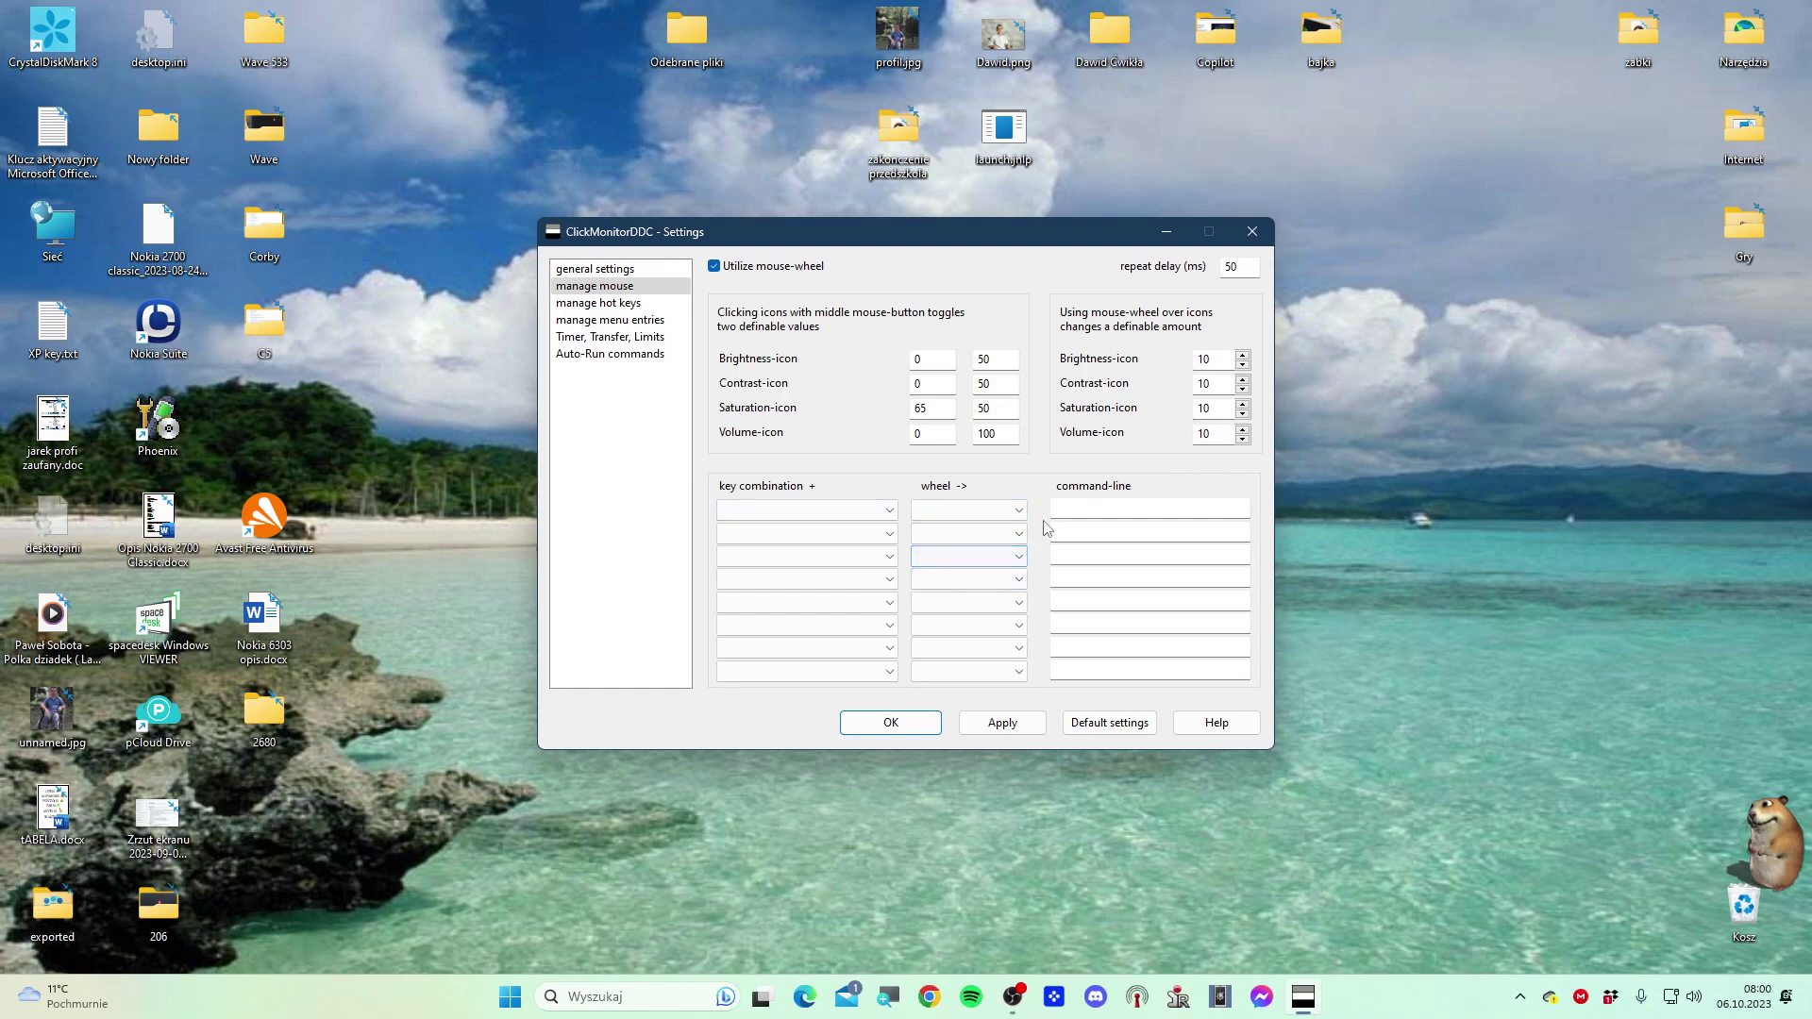
Enter brth 50 as the first mouse-wheel command line, apply it, and clear the entry again
left_click(1179, 504)
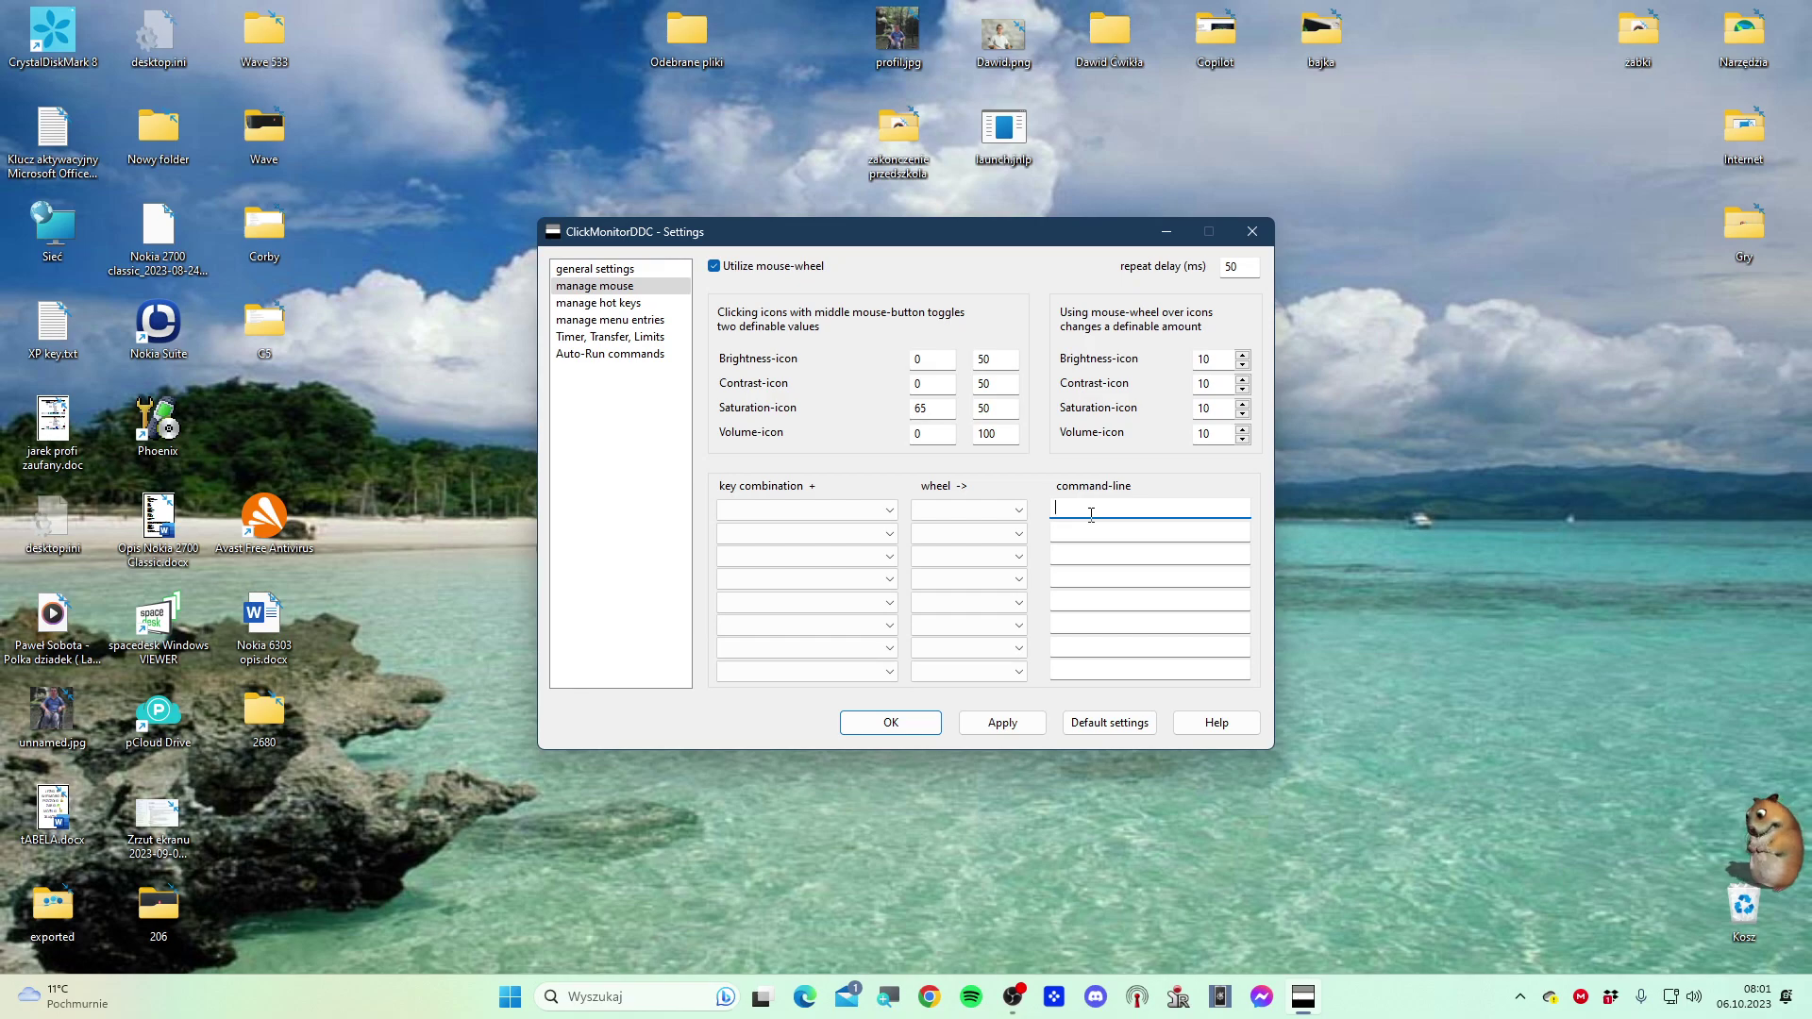
type("brth")
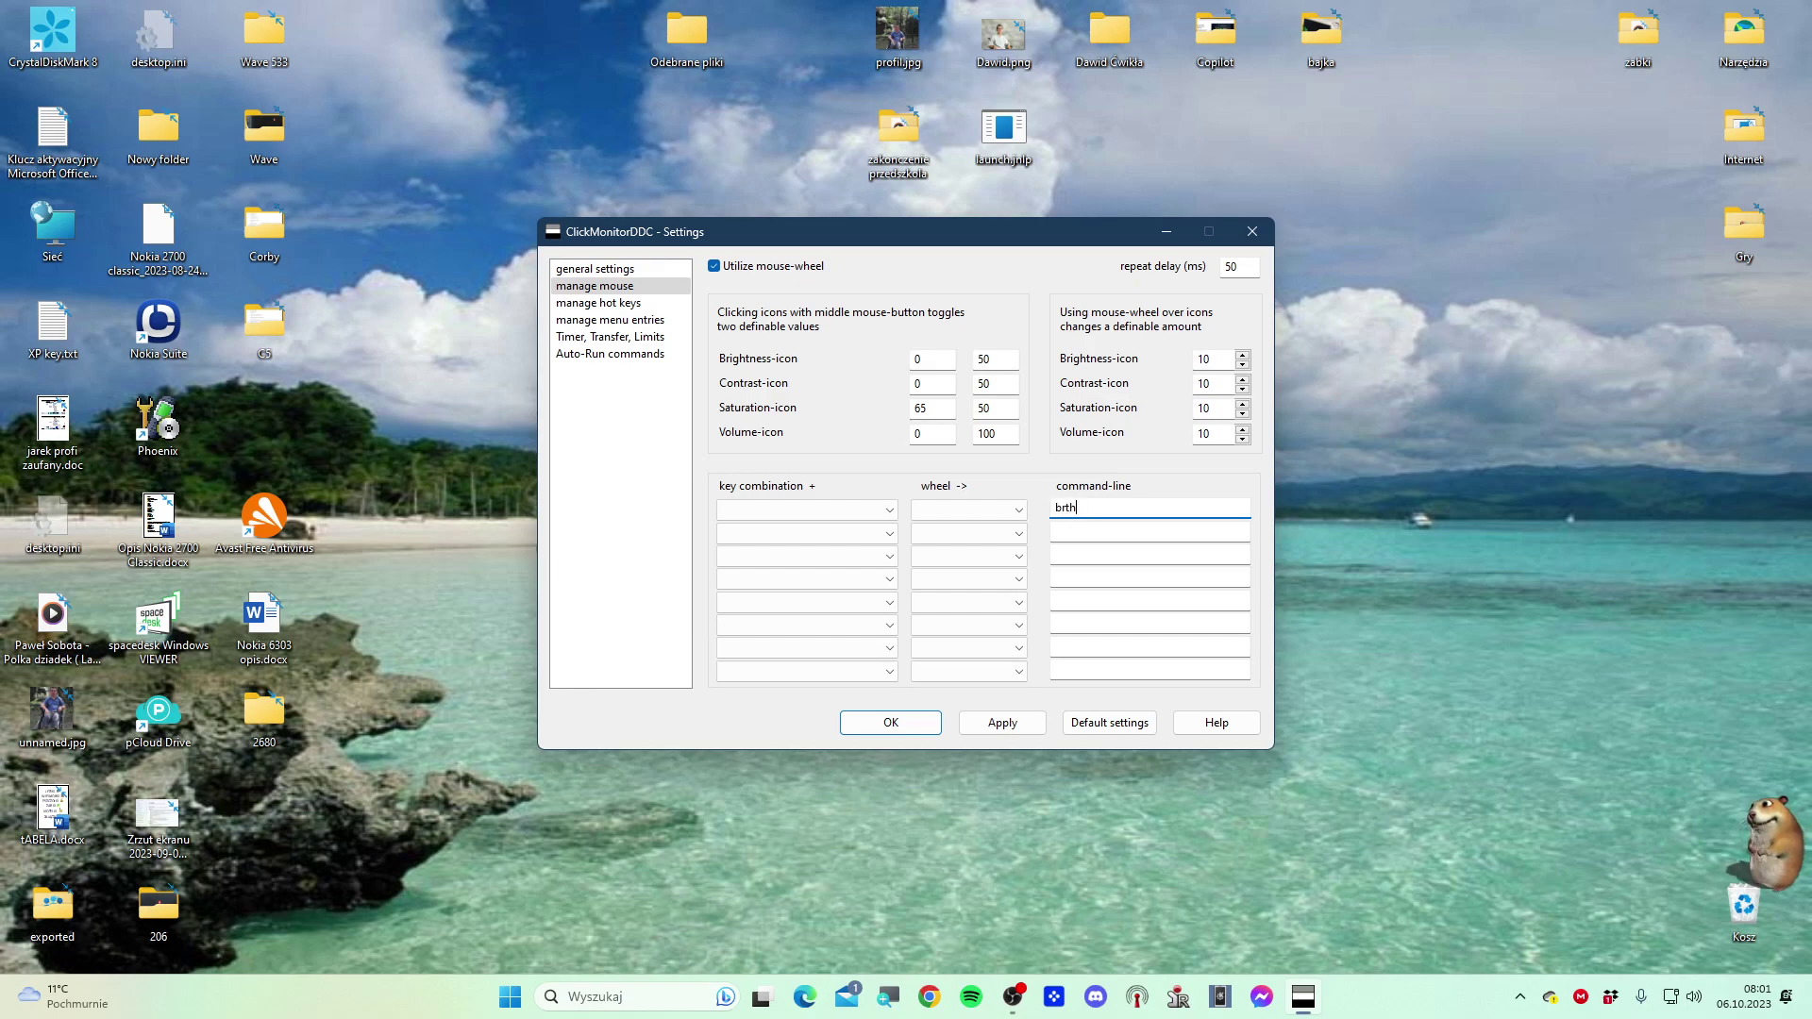
type(" 100")
type("50")
left_click(993, 725)
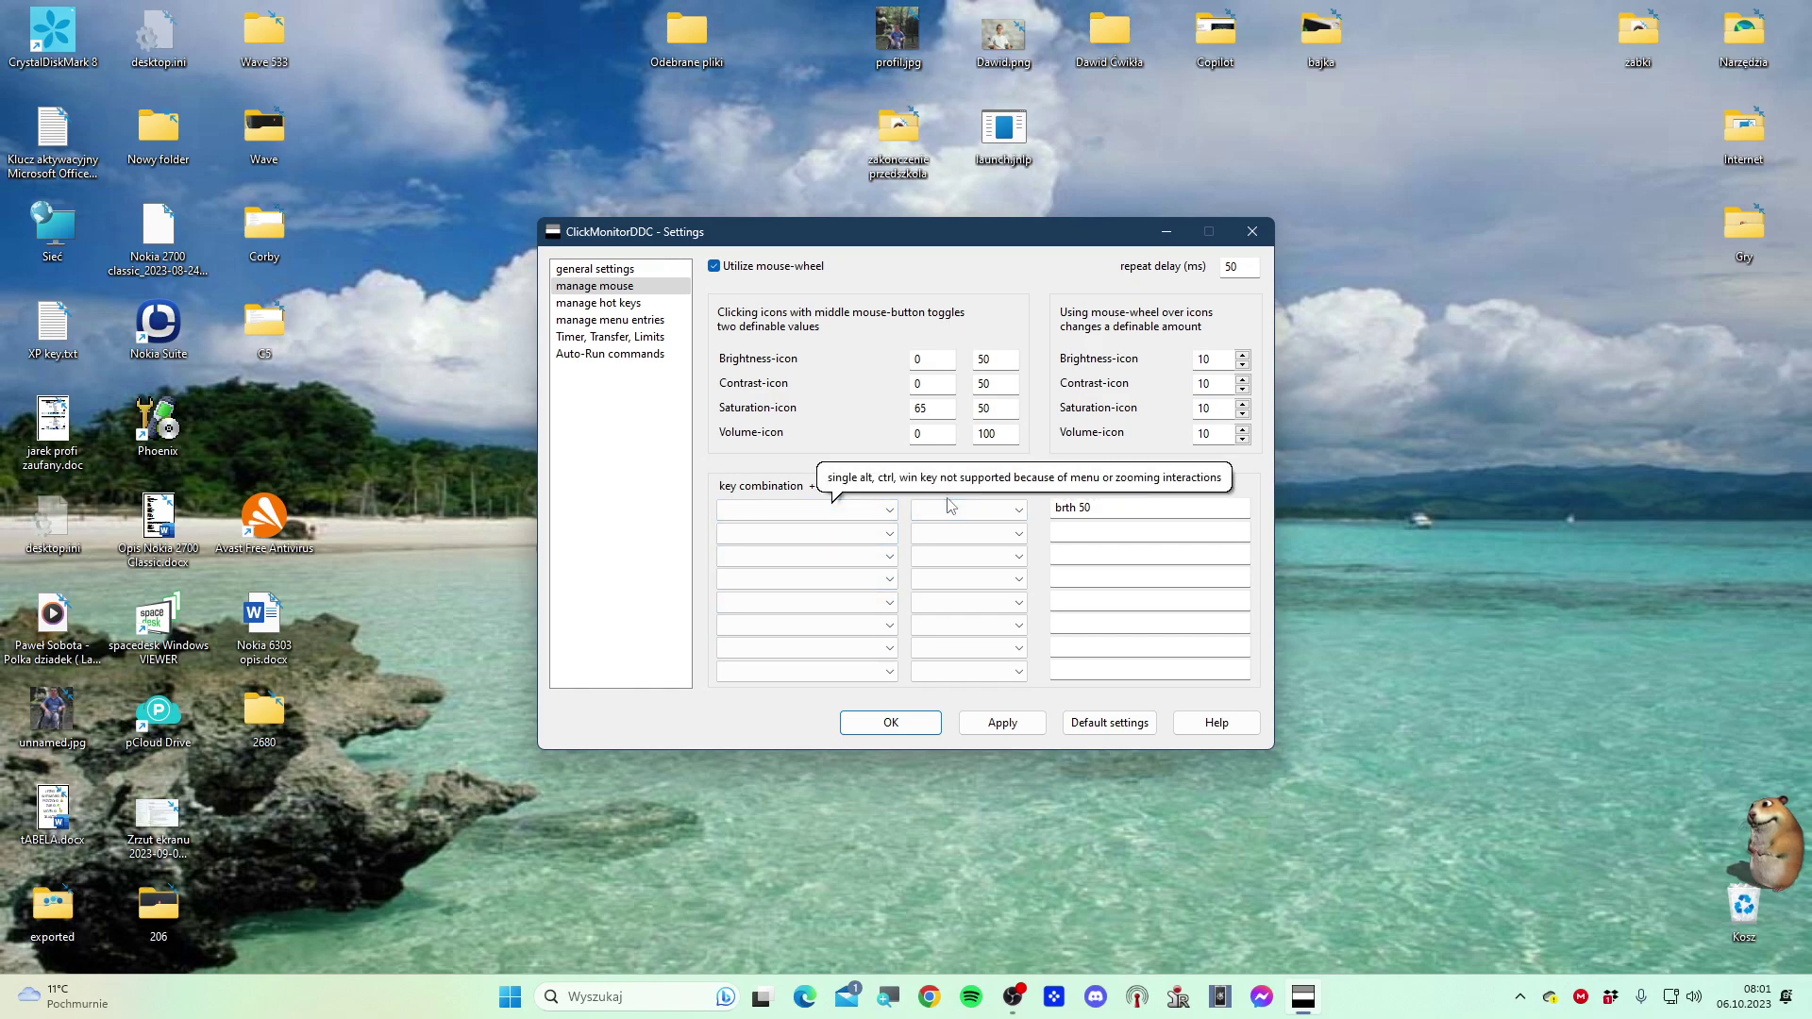
key("Tab")
key("BackSpace")
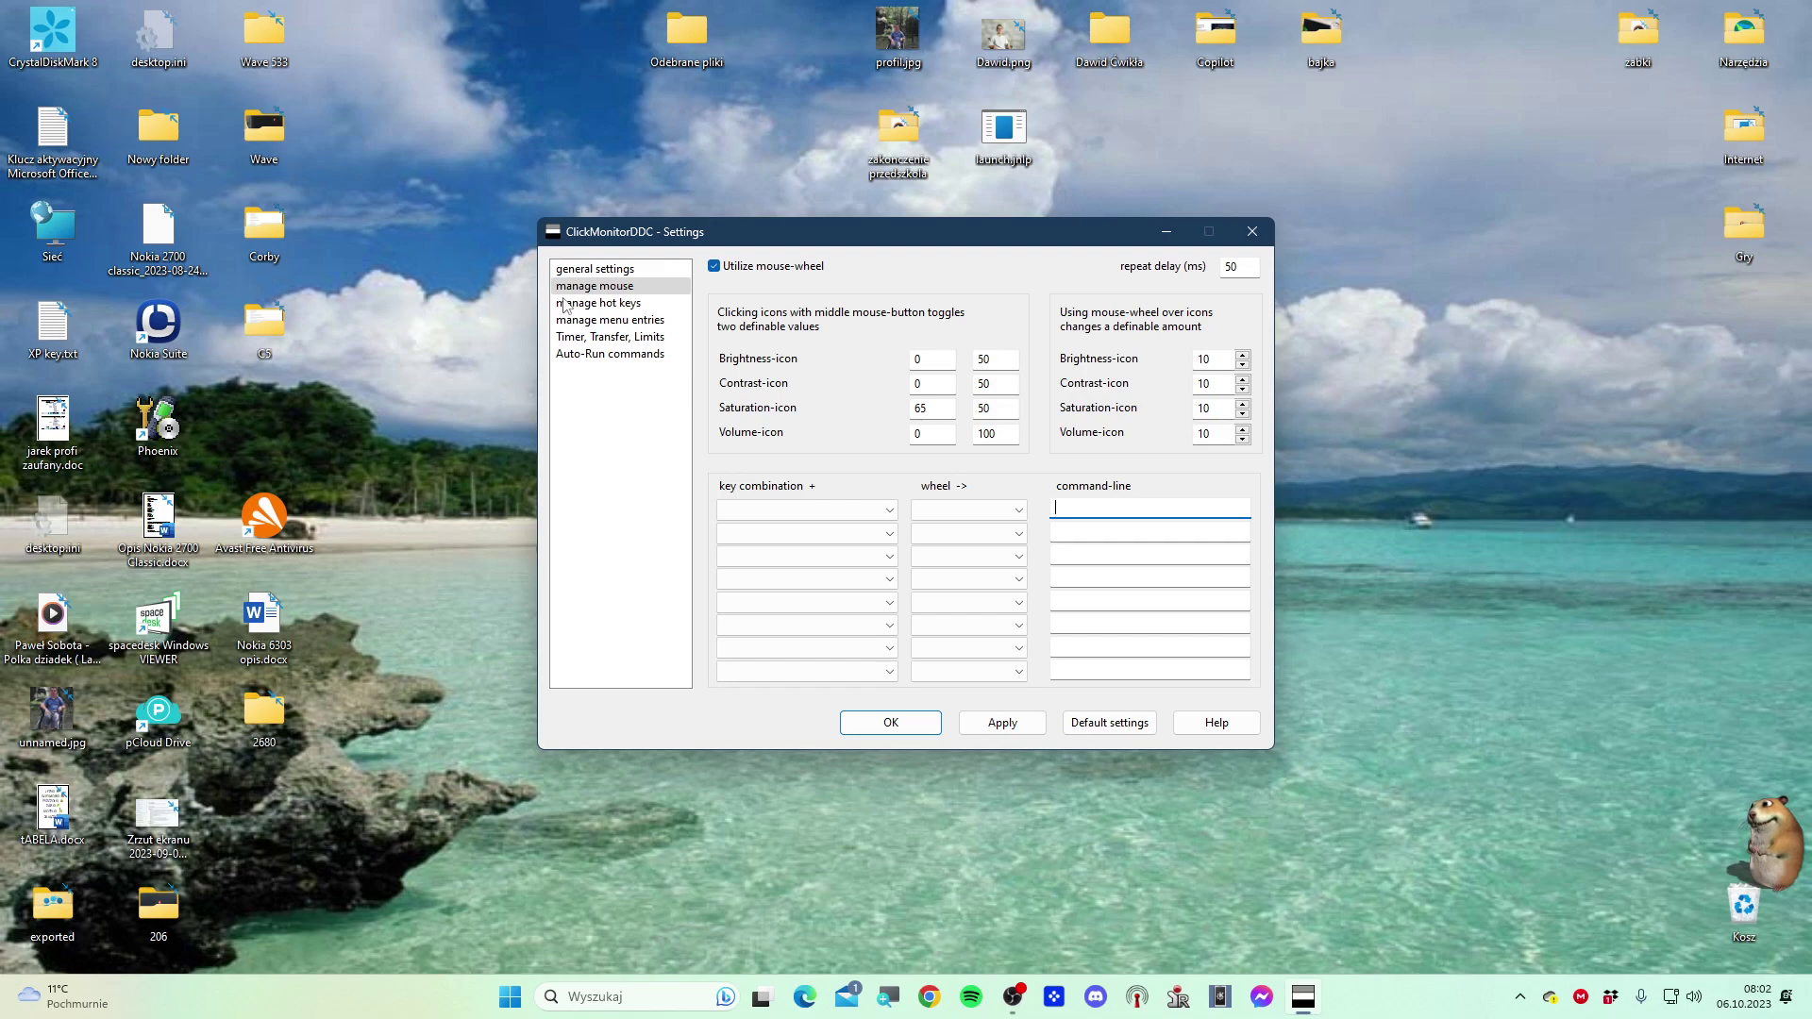
Open the hot key settings and assign Ctrl + Shift + A as the first key combination
left_click(626, 304)
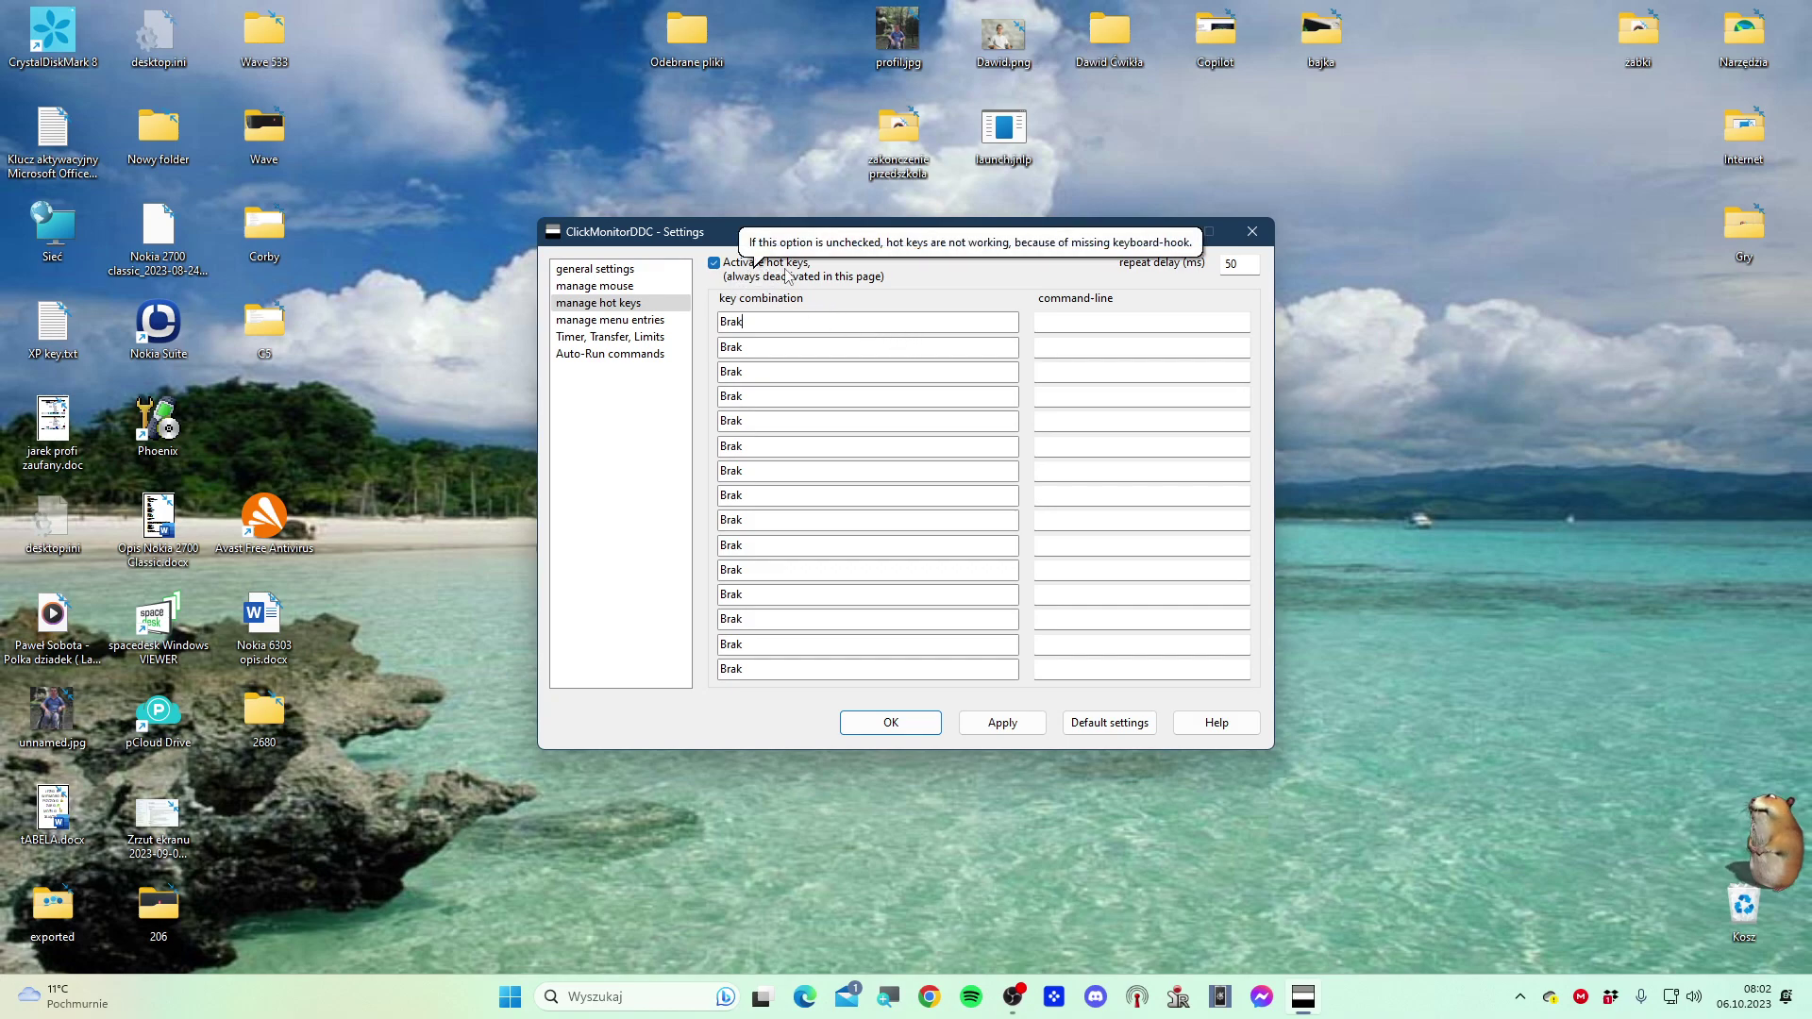
left_click(1113, 323)
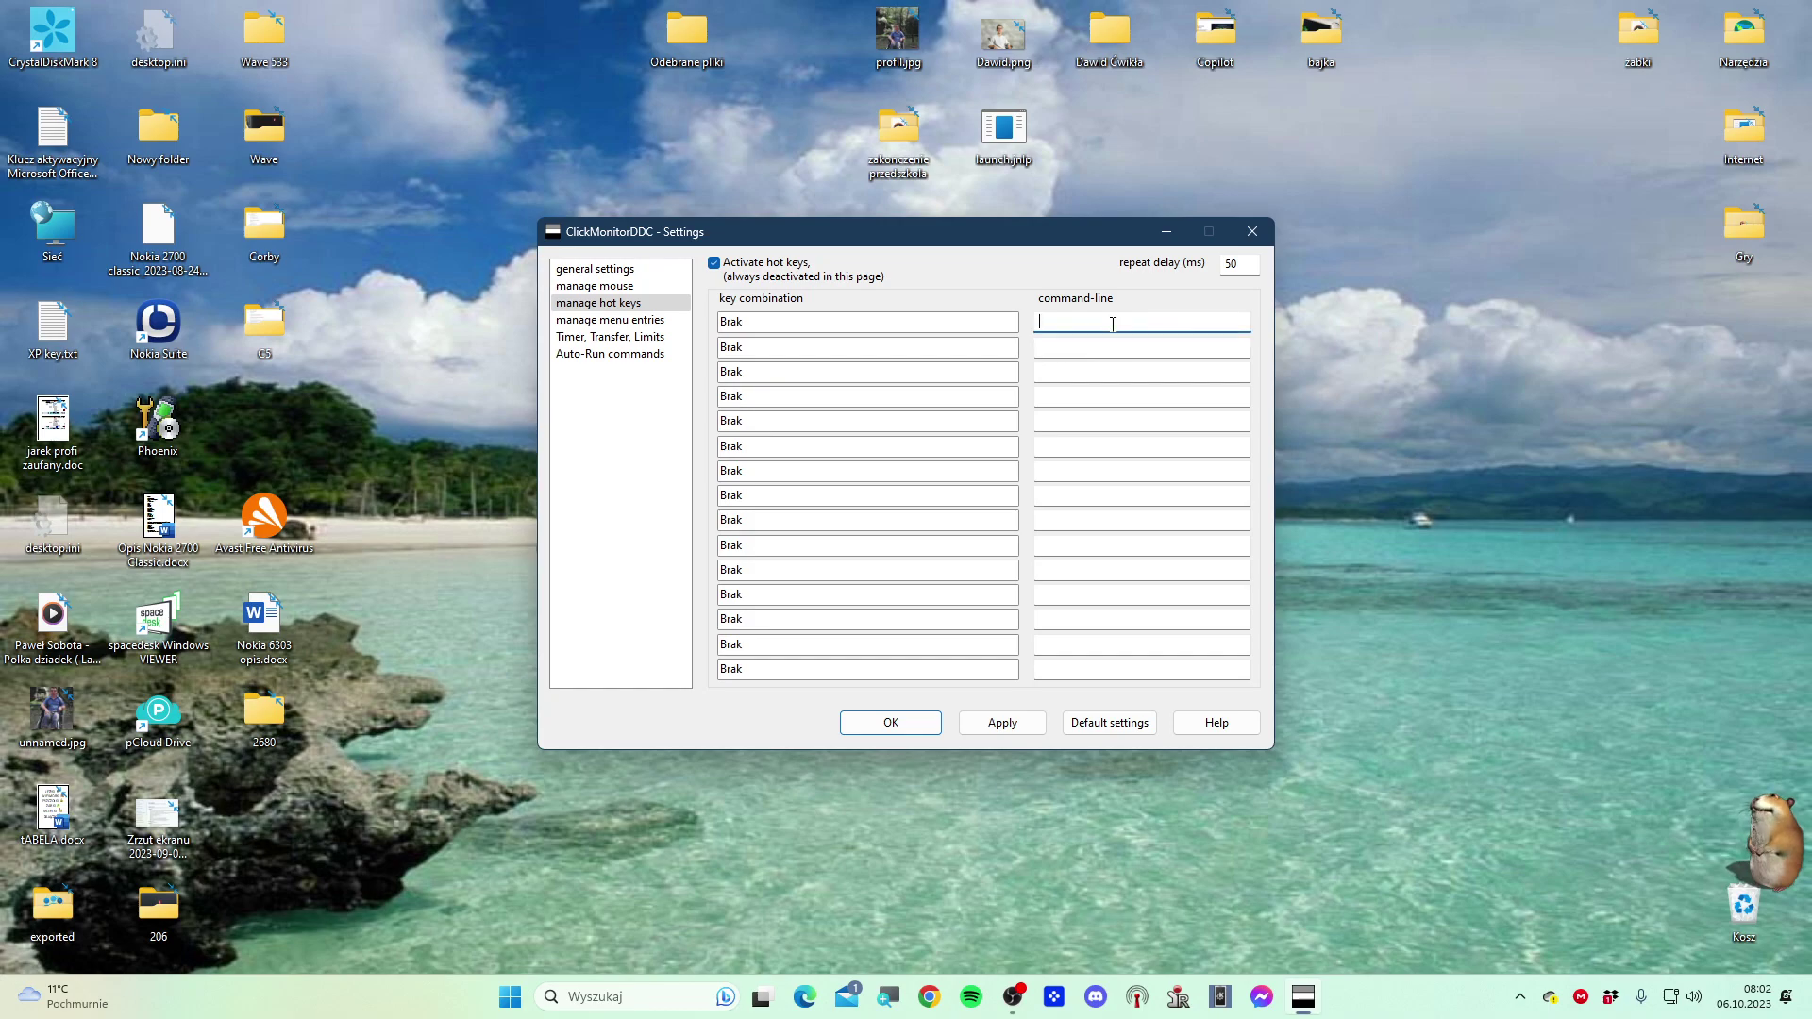
left_click(819, 332)
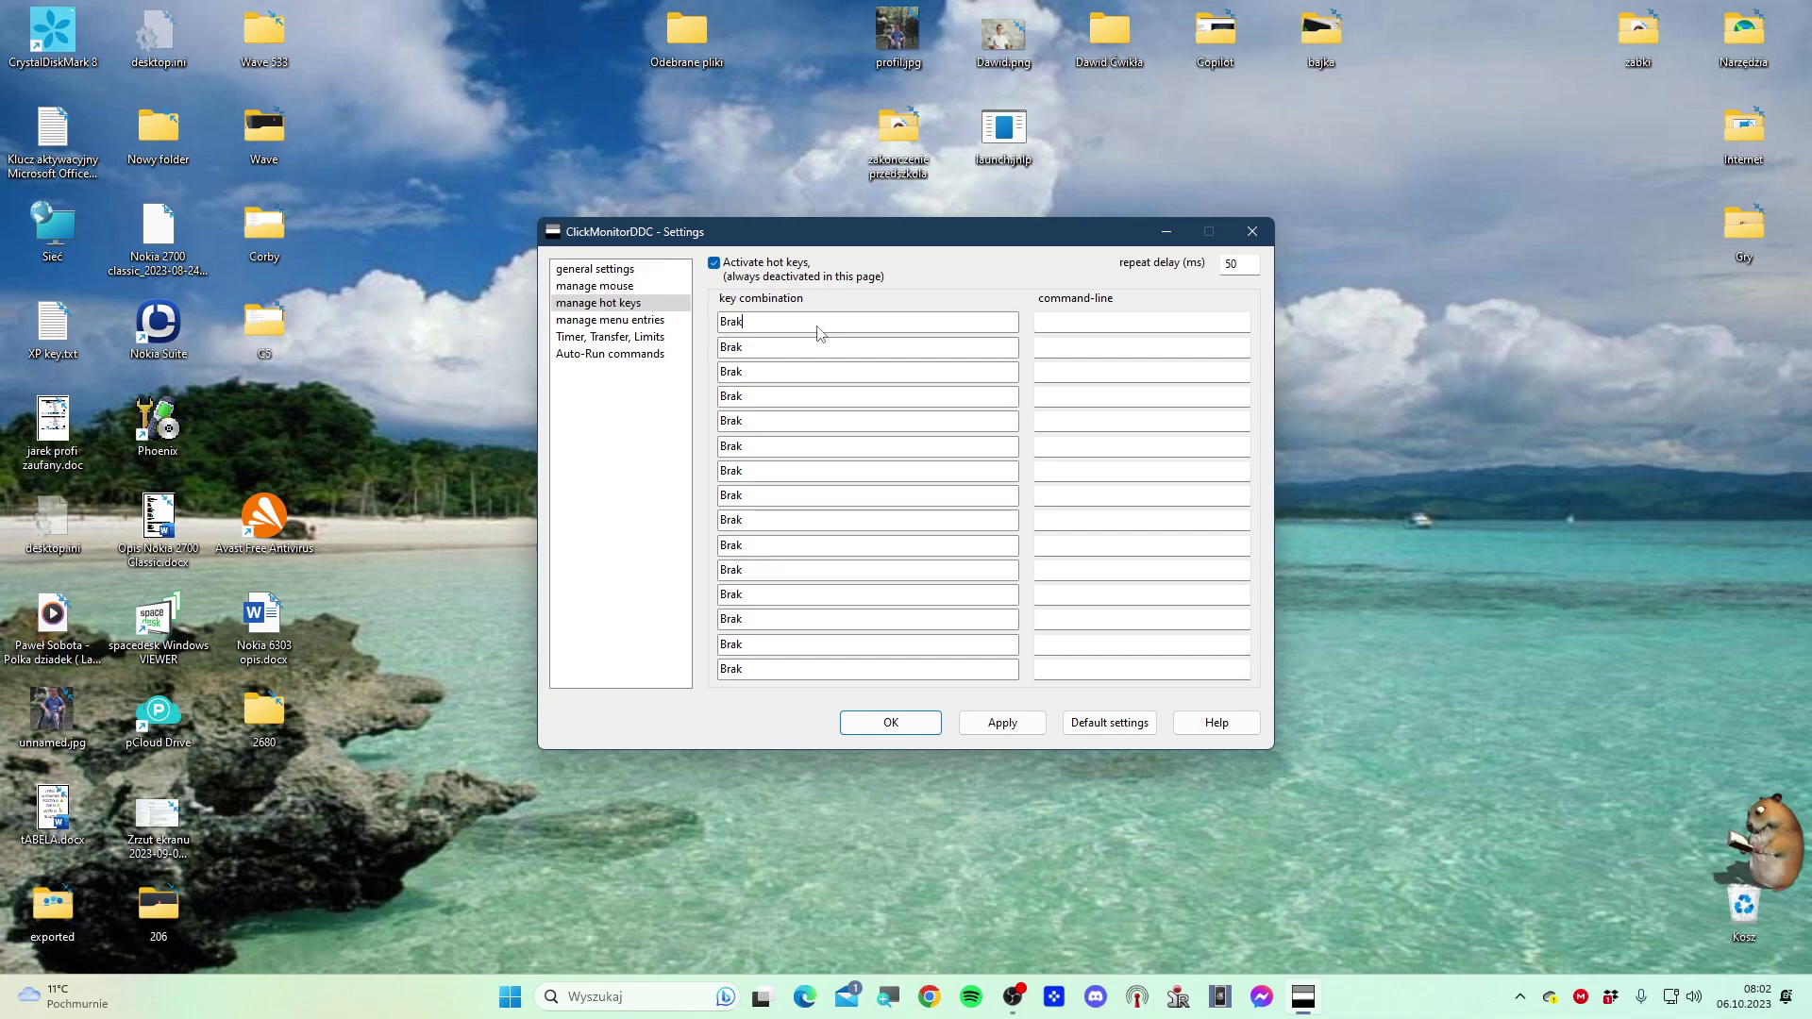
key("ctrl")
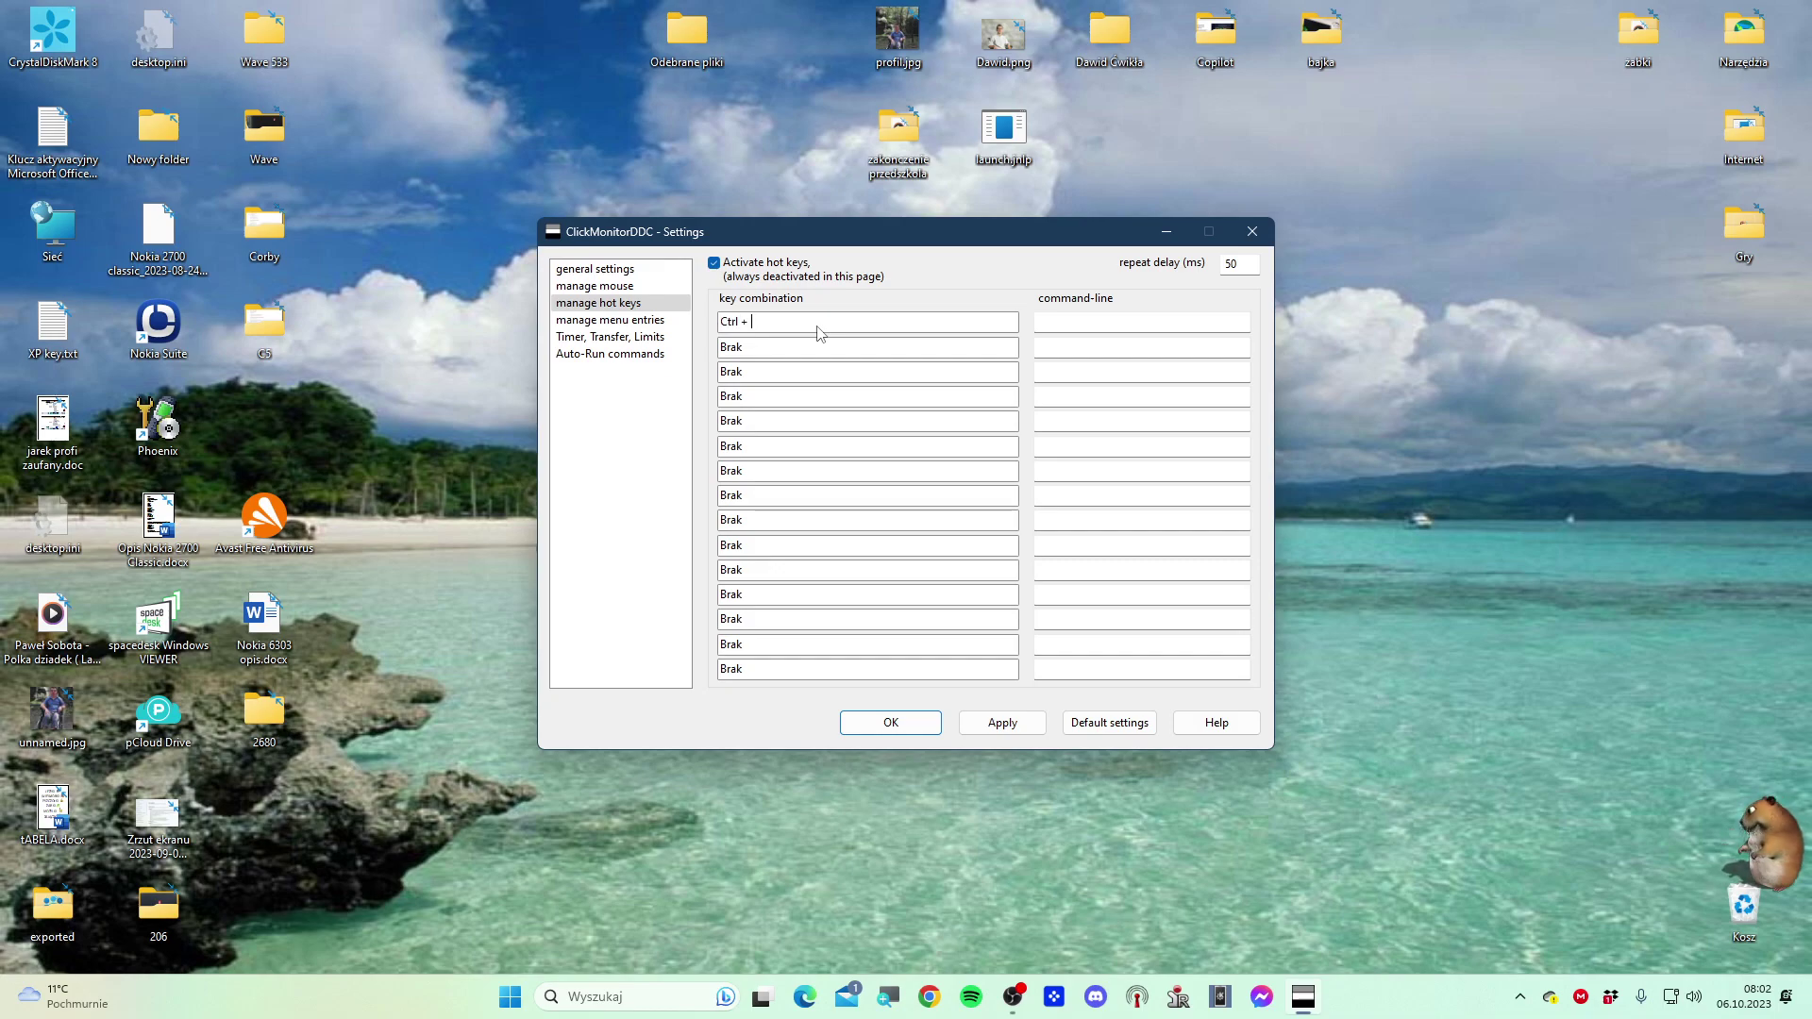
key("shift")
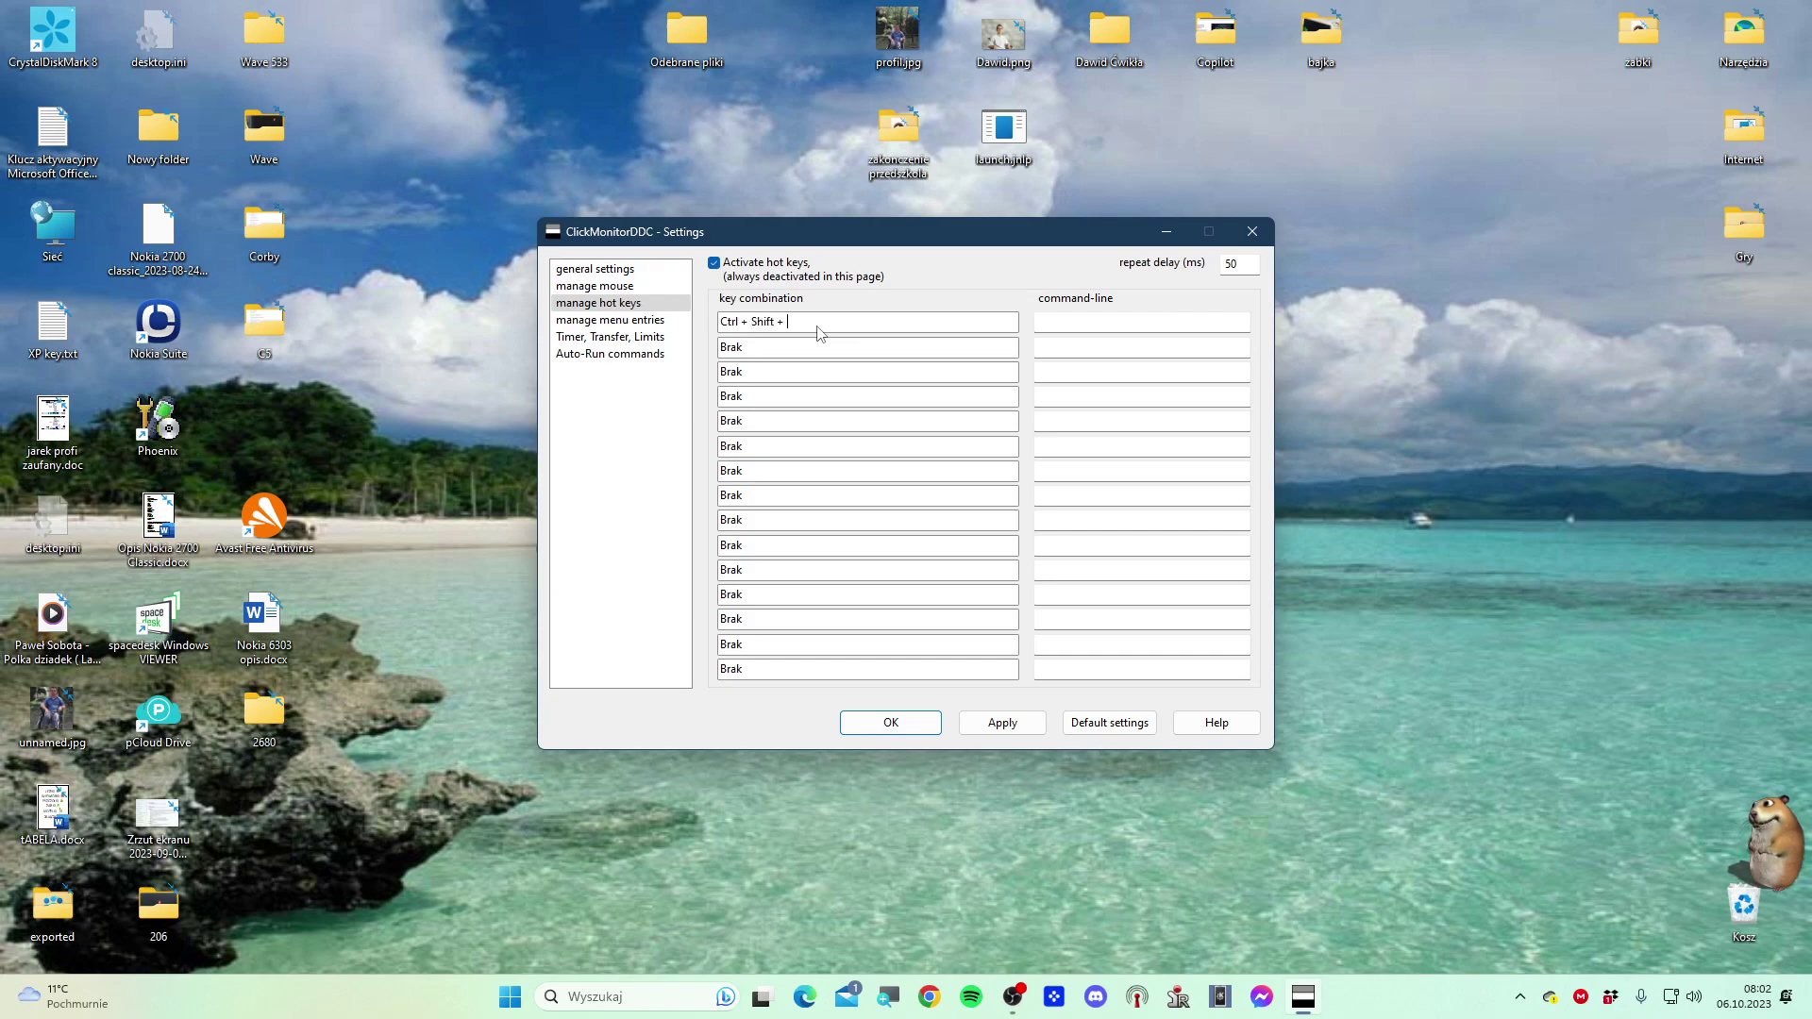
key("ctrl+shift+a")
Set the command line for the Ctrl + Shift + A hot key to ipconfig /all, apply it and close the settings
left_click(1013, 996)
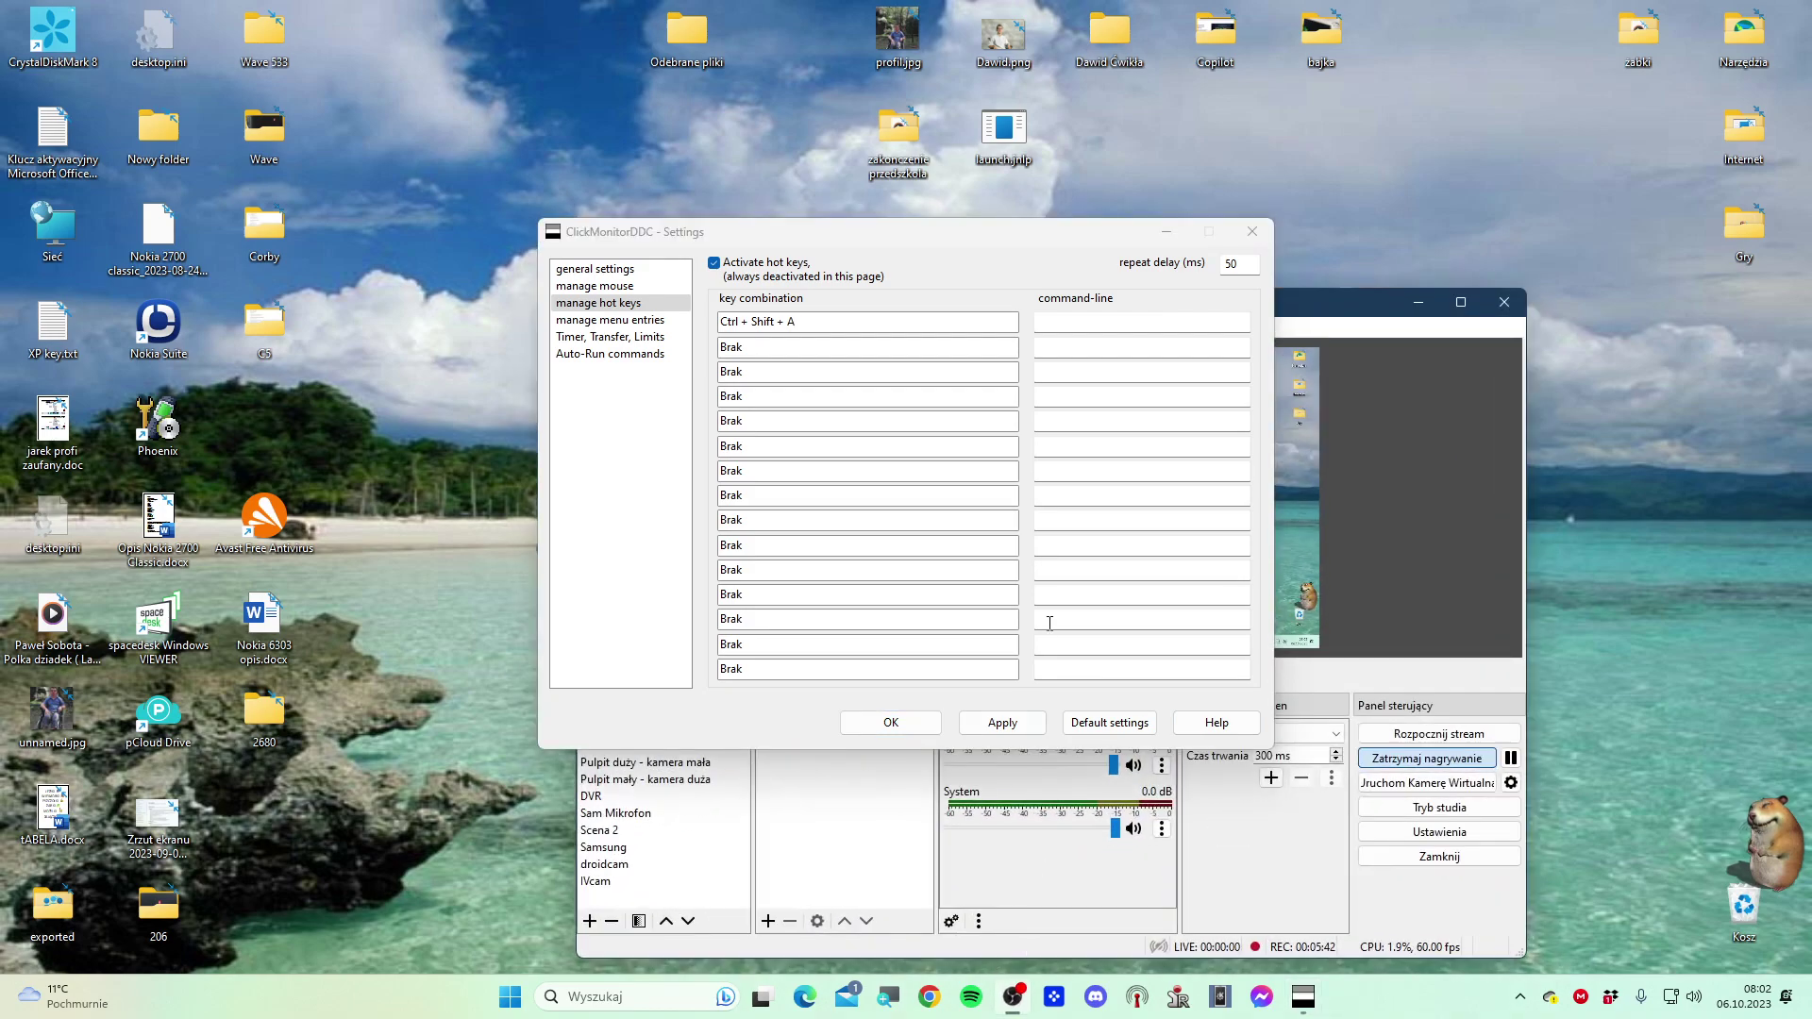
left_click_drag(977, 231, 969, 329)
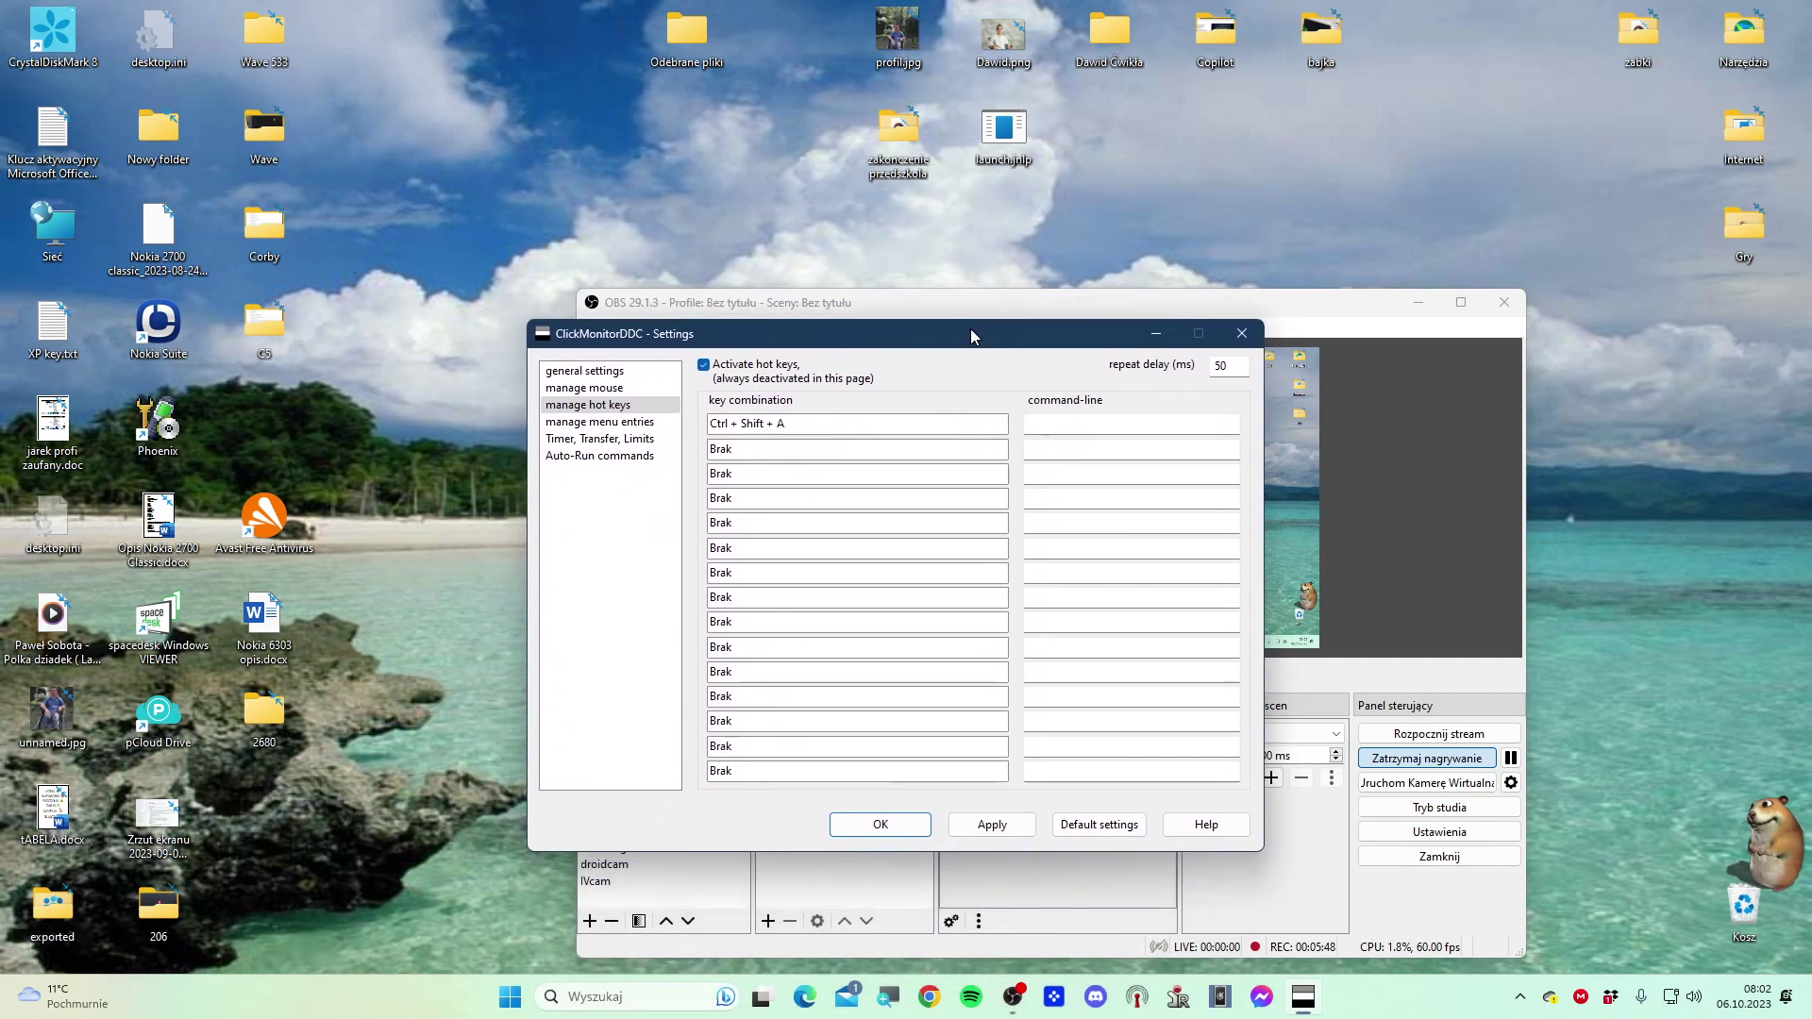
left_click(1082, 423)
type("ipconfig")
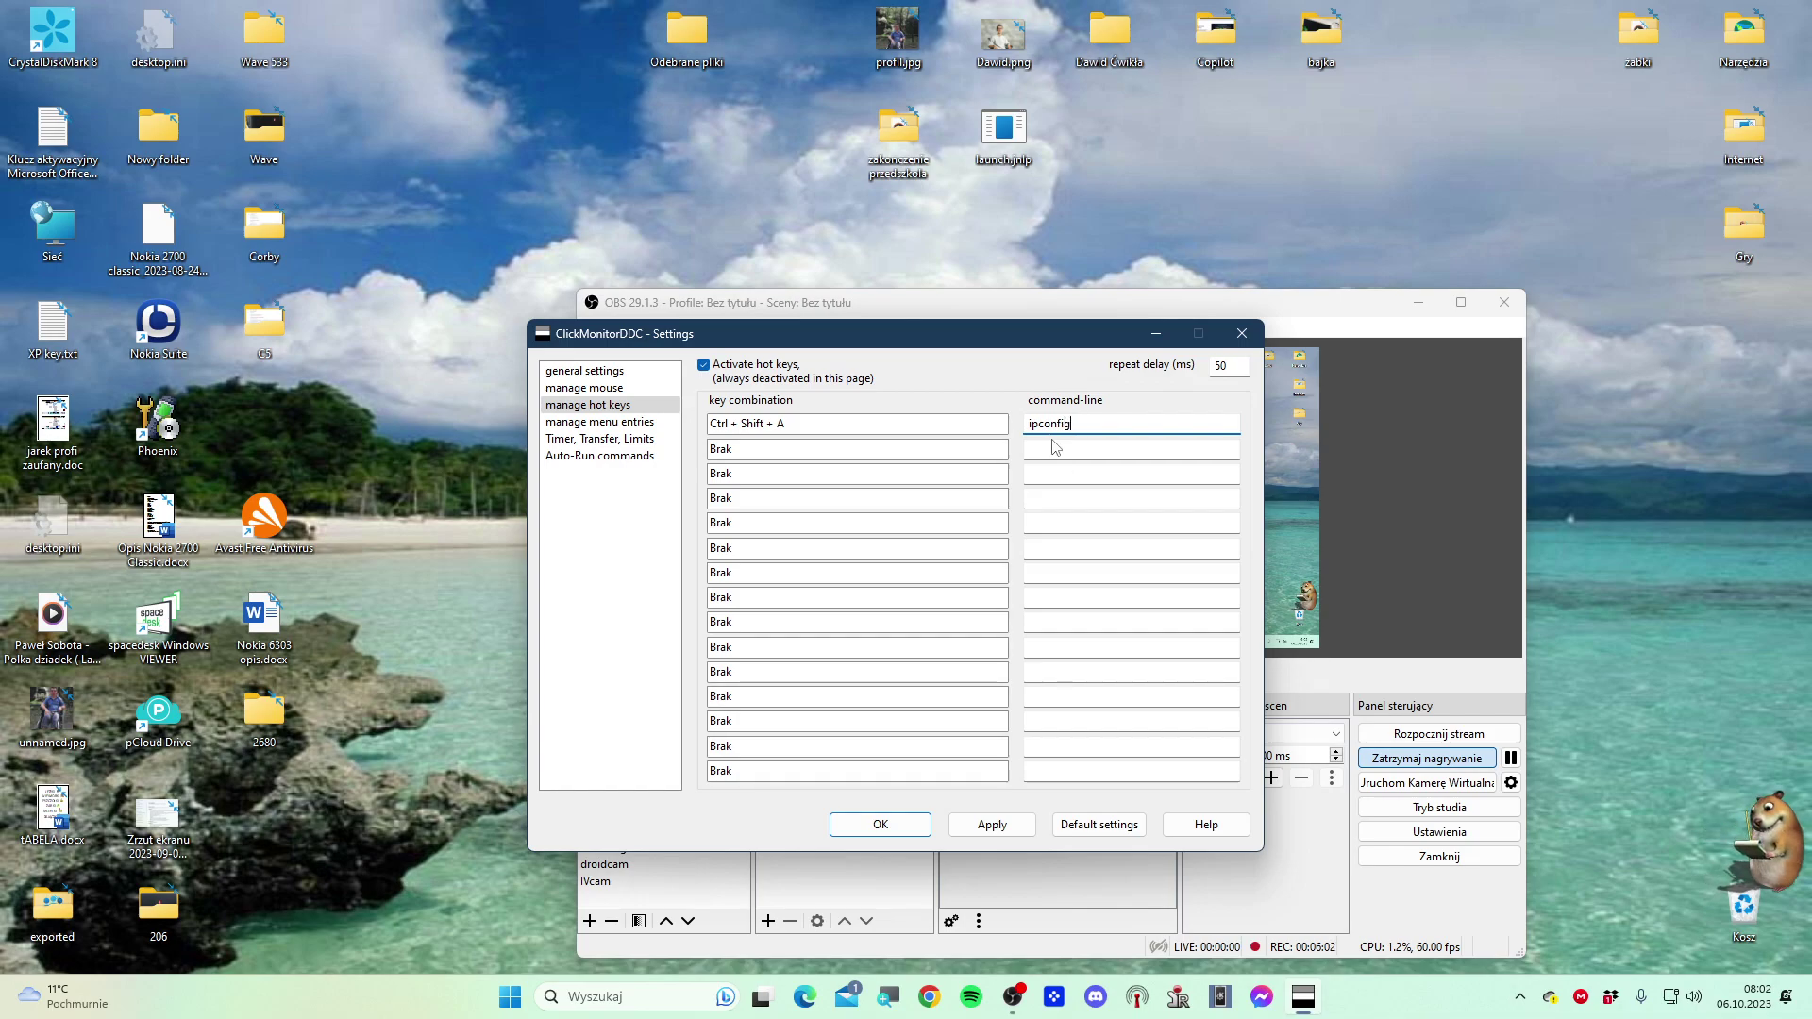
type(" /all")
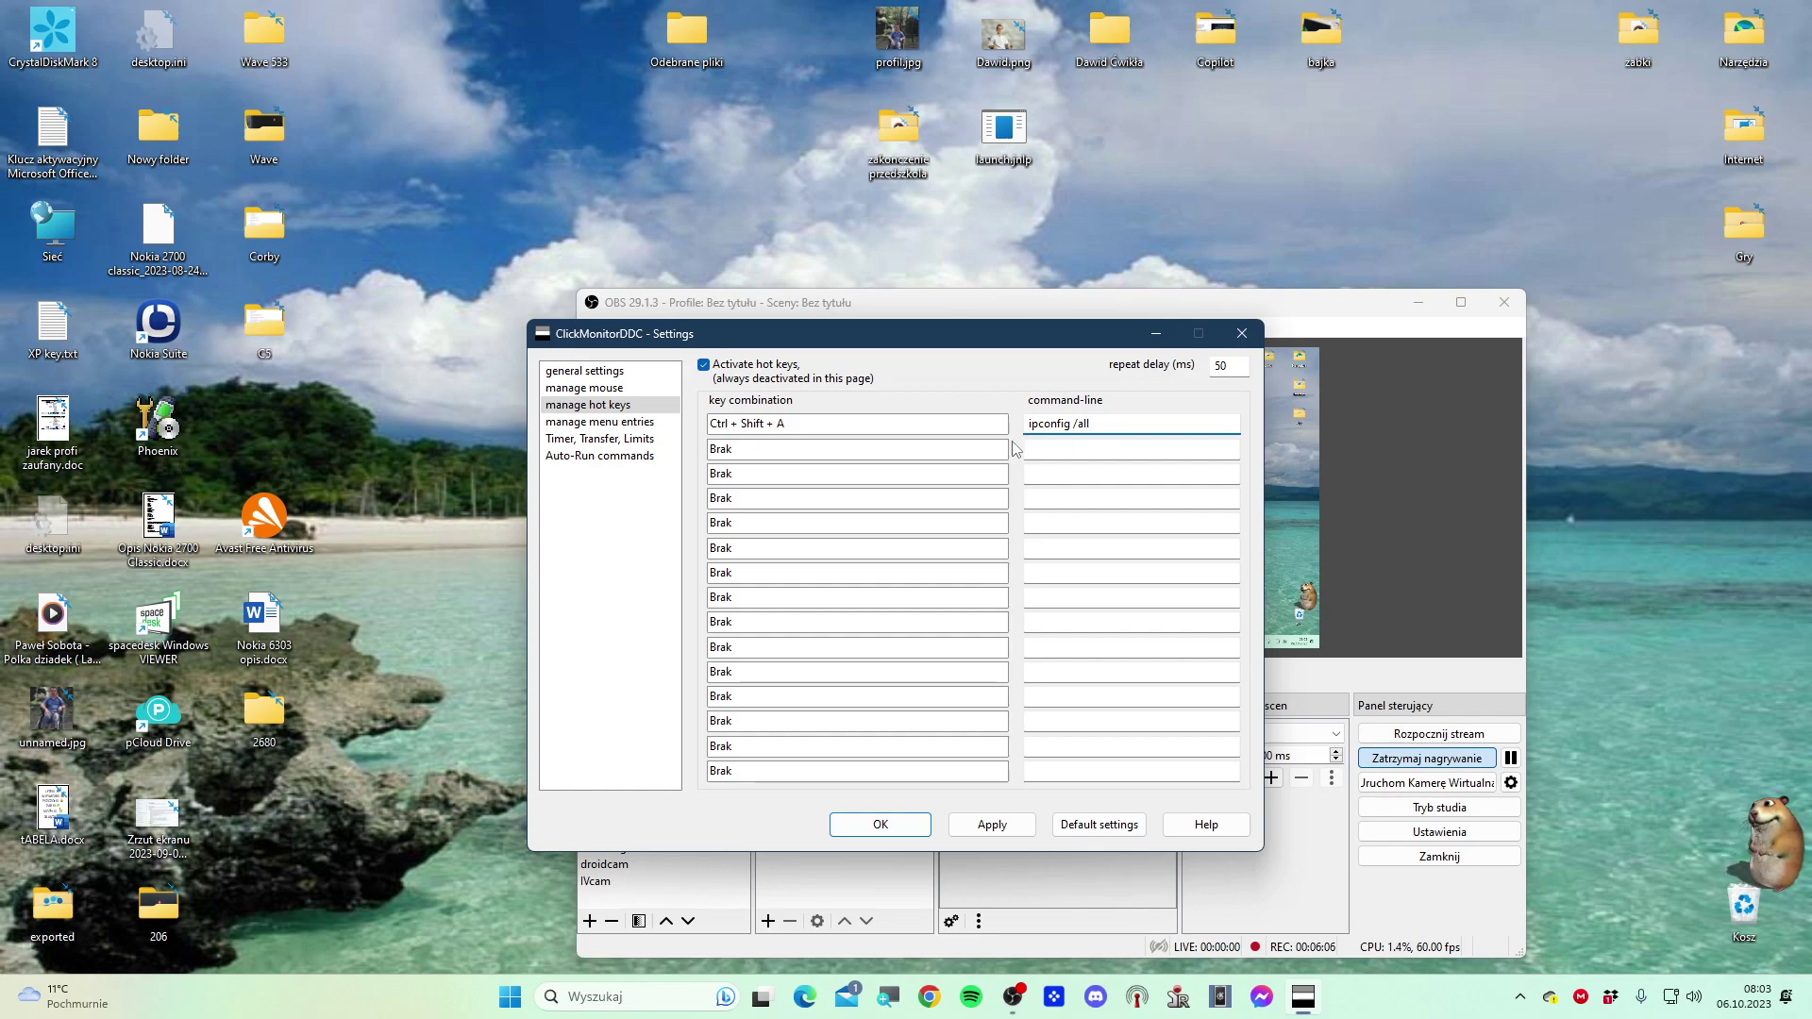
left_click(985, 823)
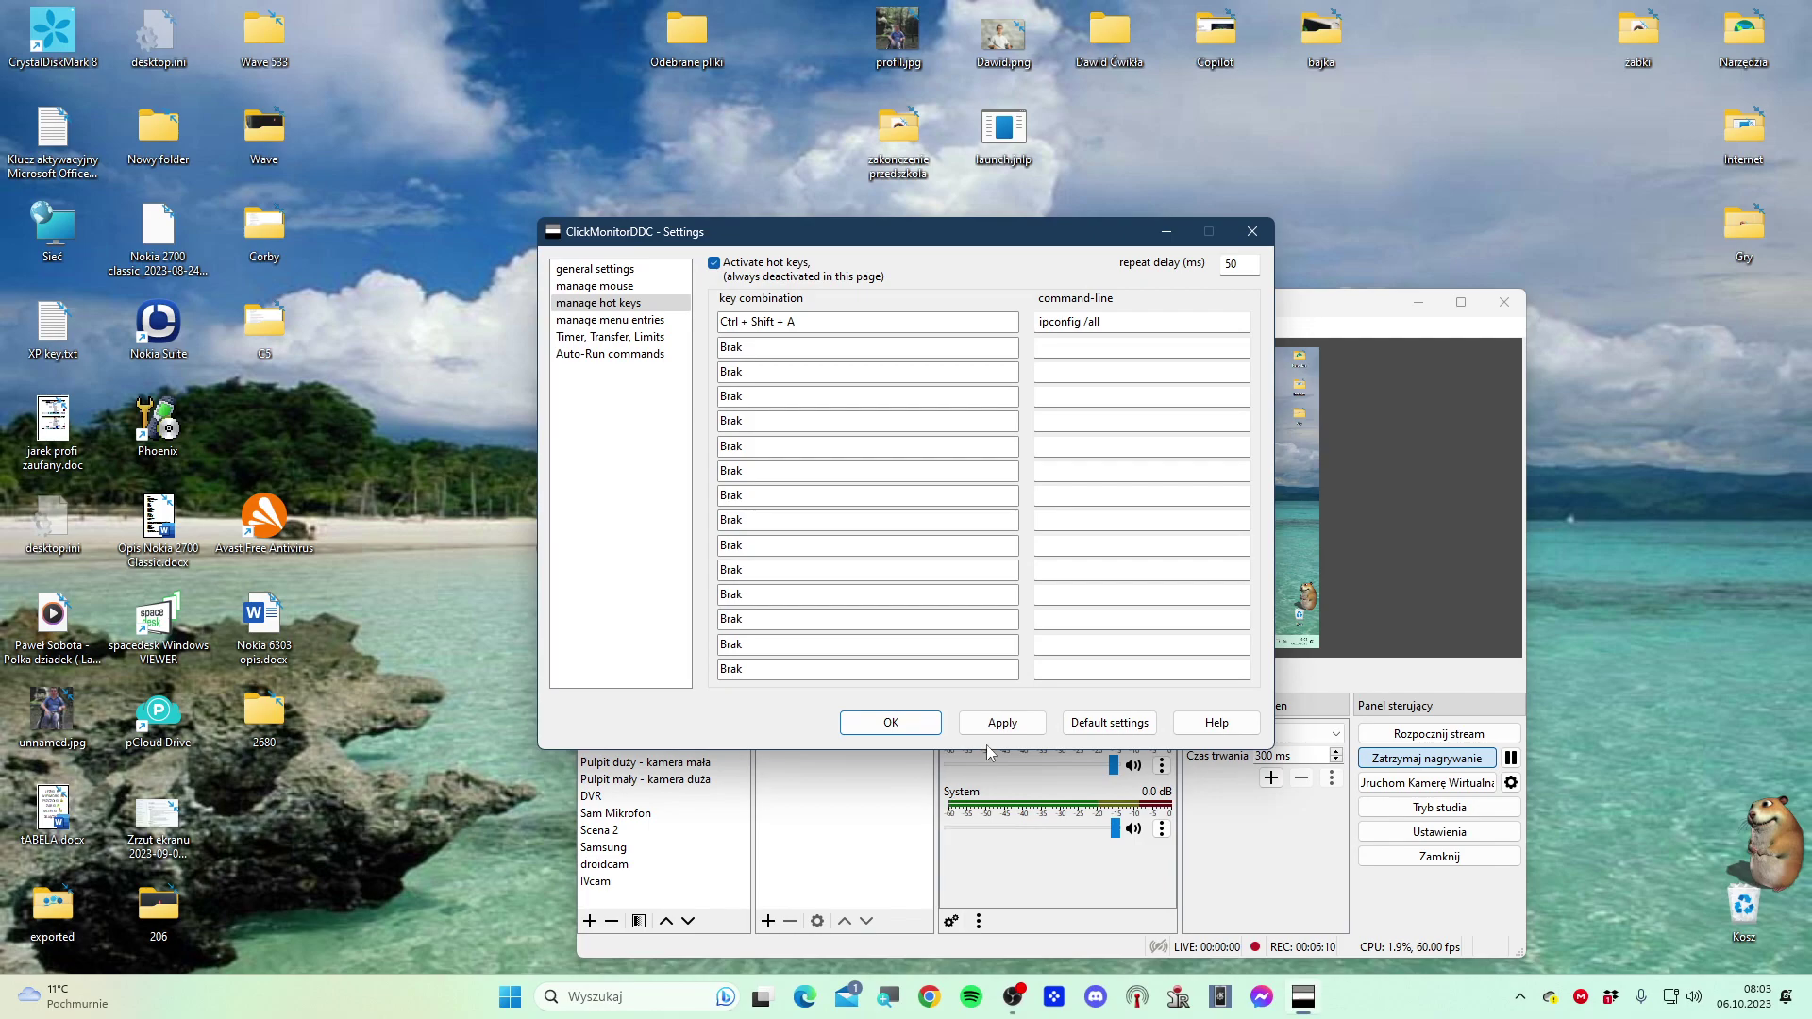
left_click(922, 723)
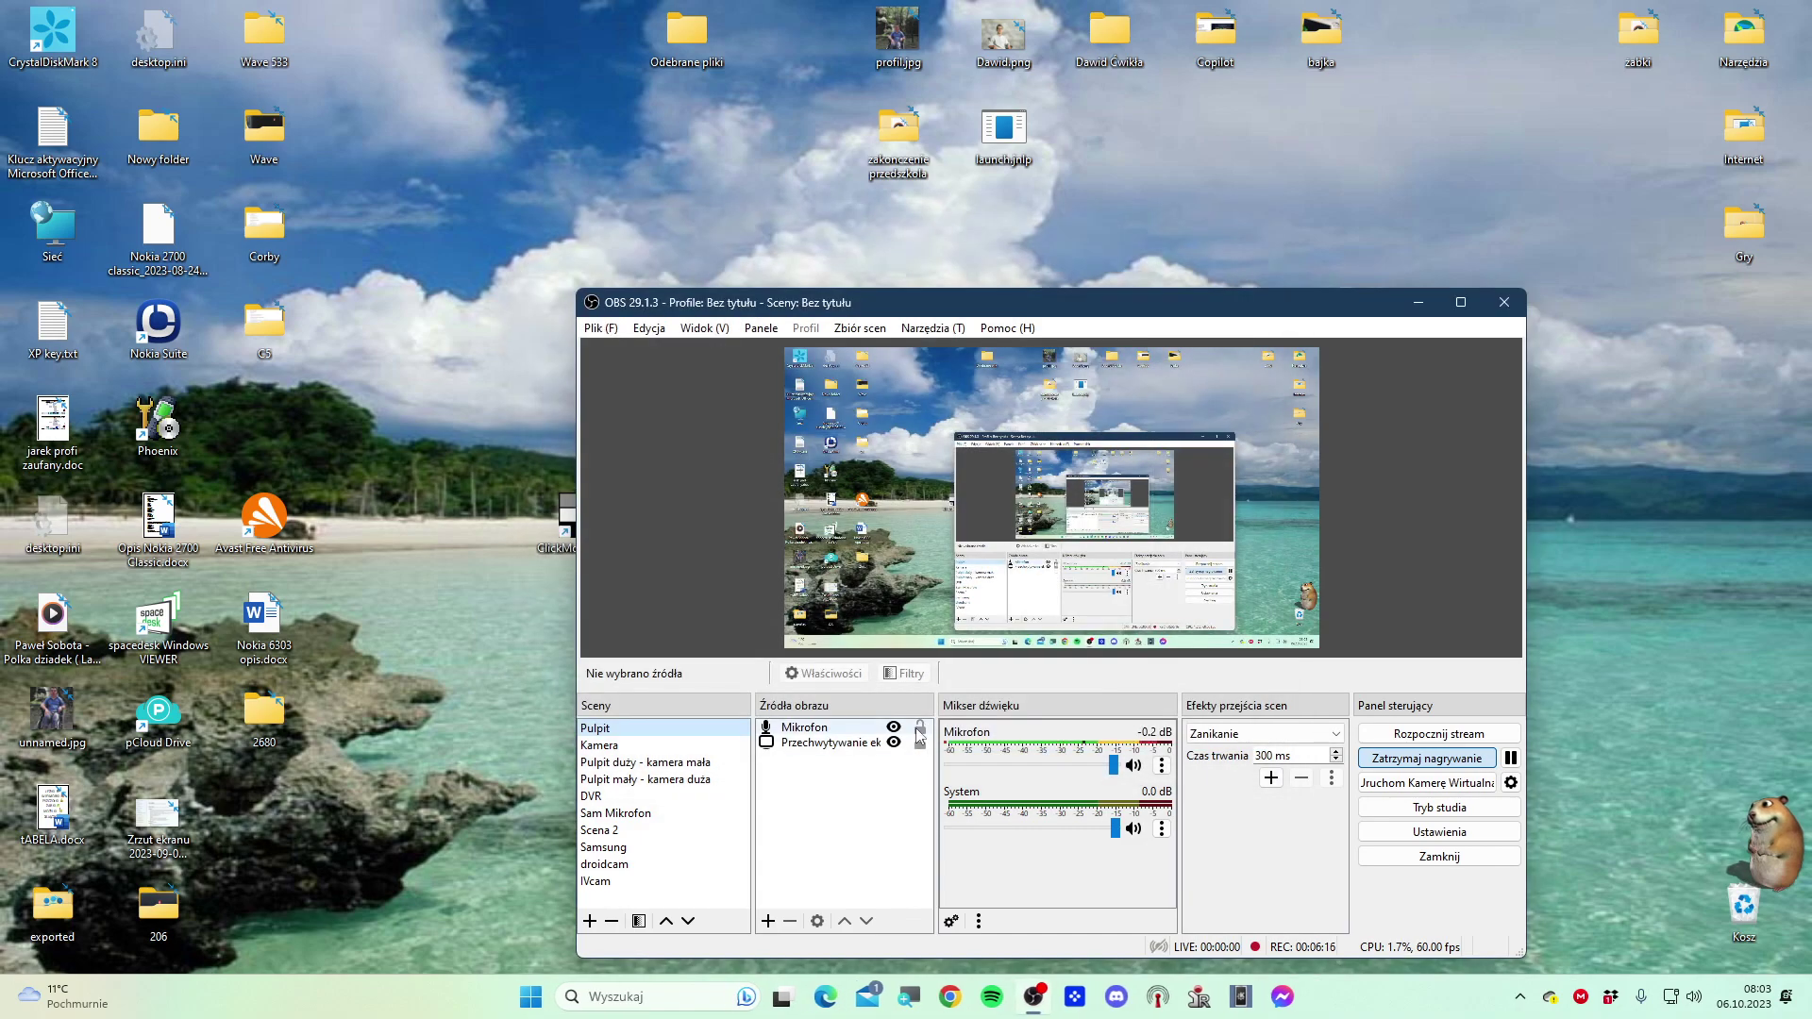
Minimize OBS, open a Command Prompt to test the Ctrl + Shift + A hot key in it, and close the prompt
left_click(1415, 303)
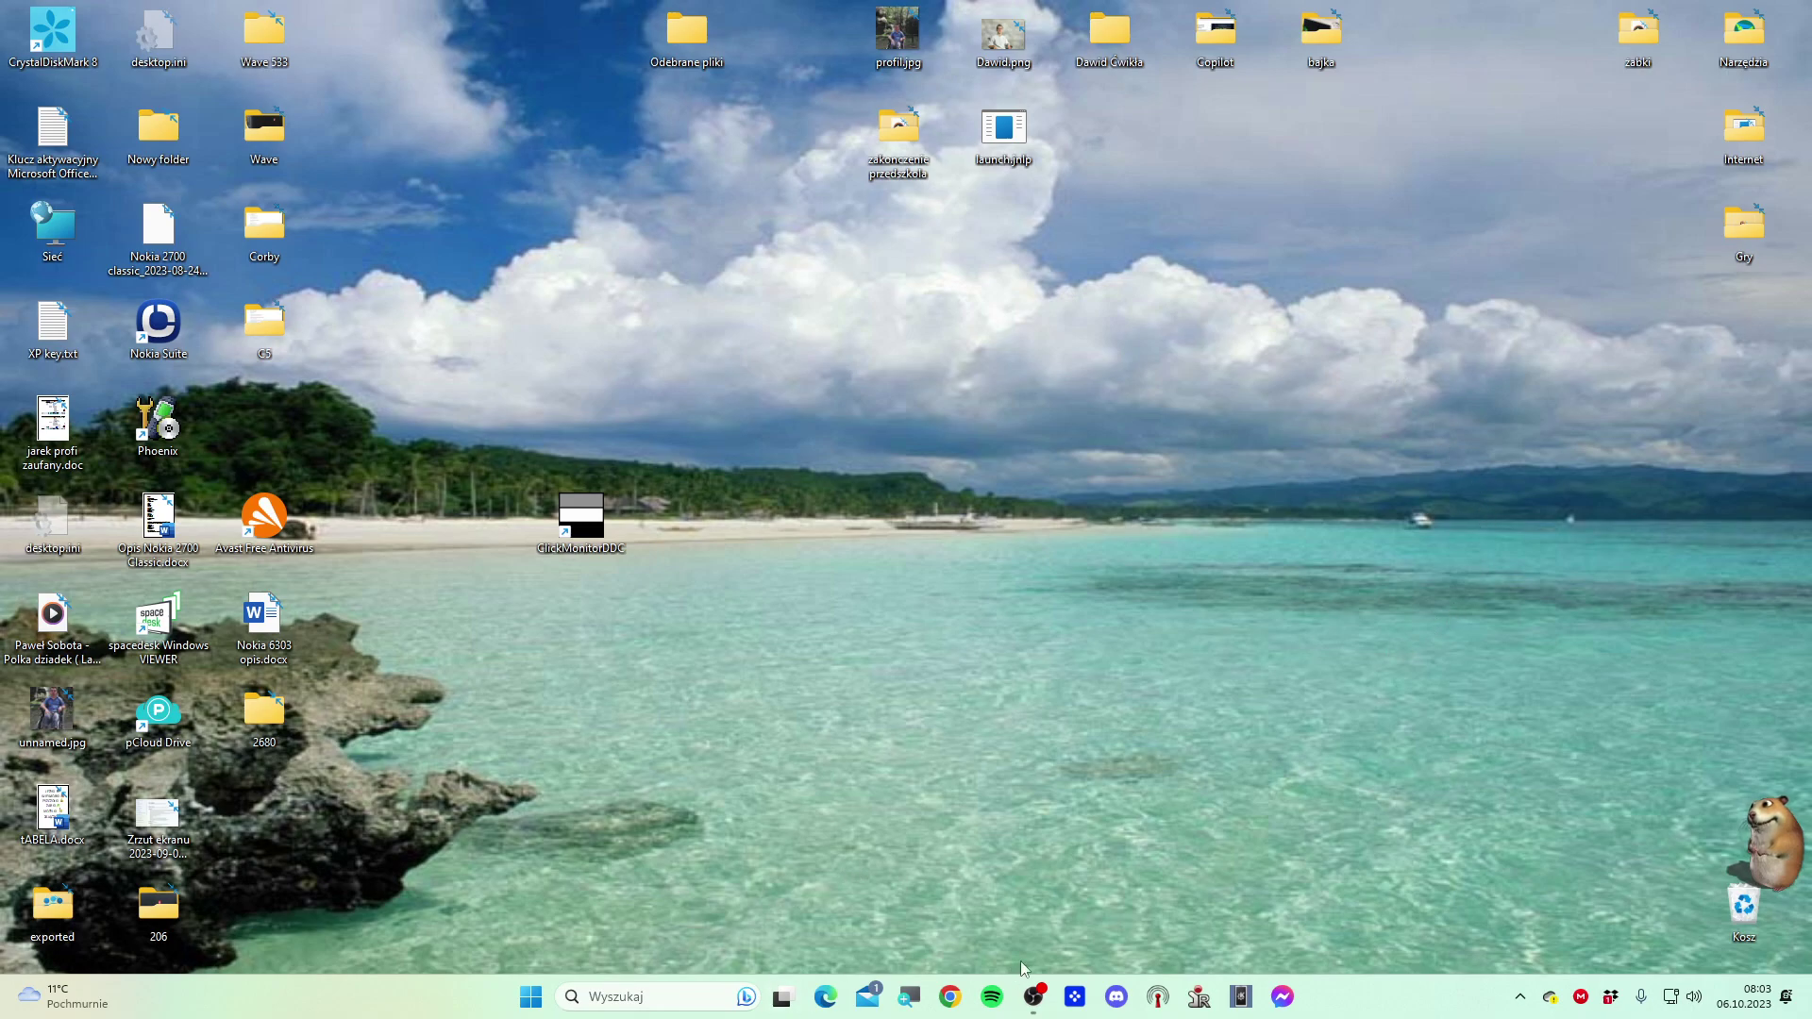
left_click(531, 996)
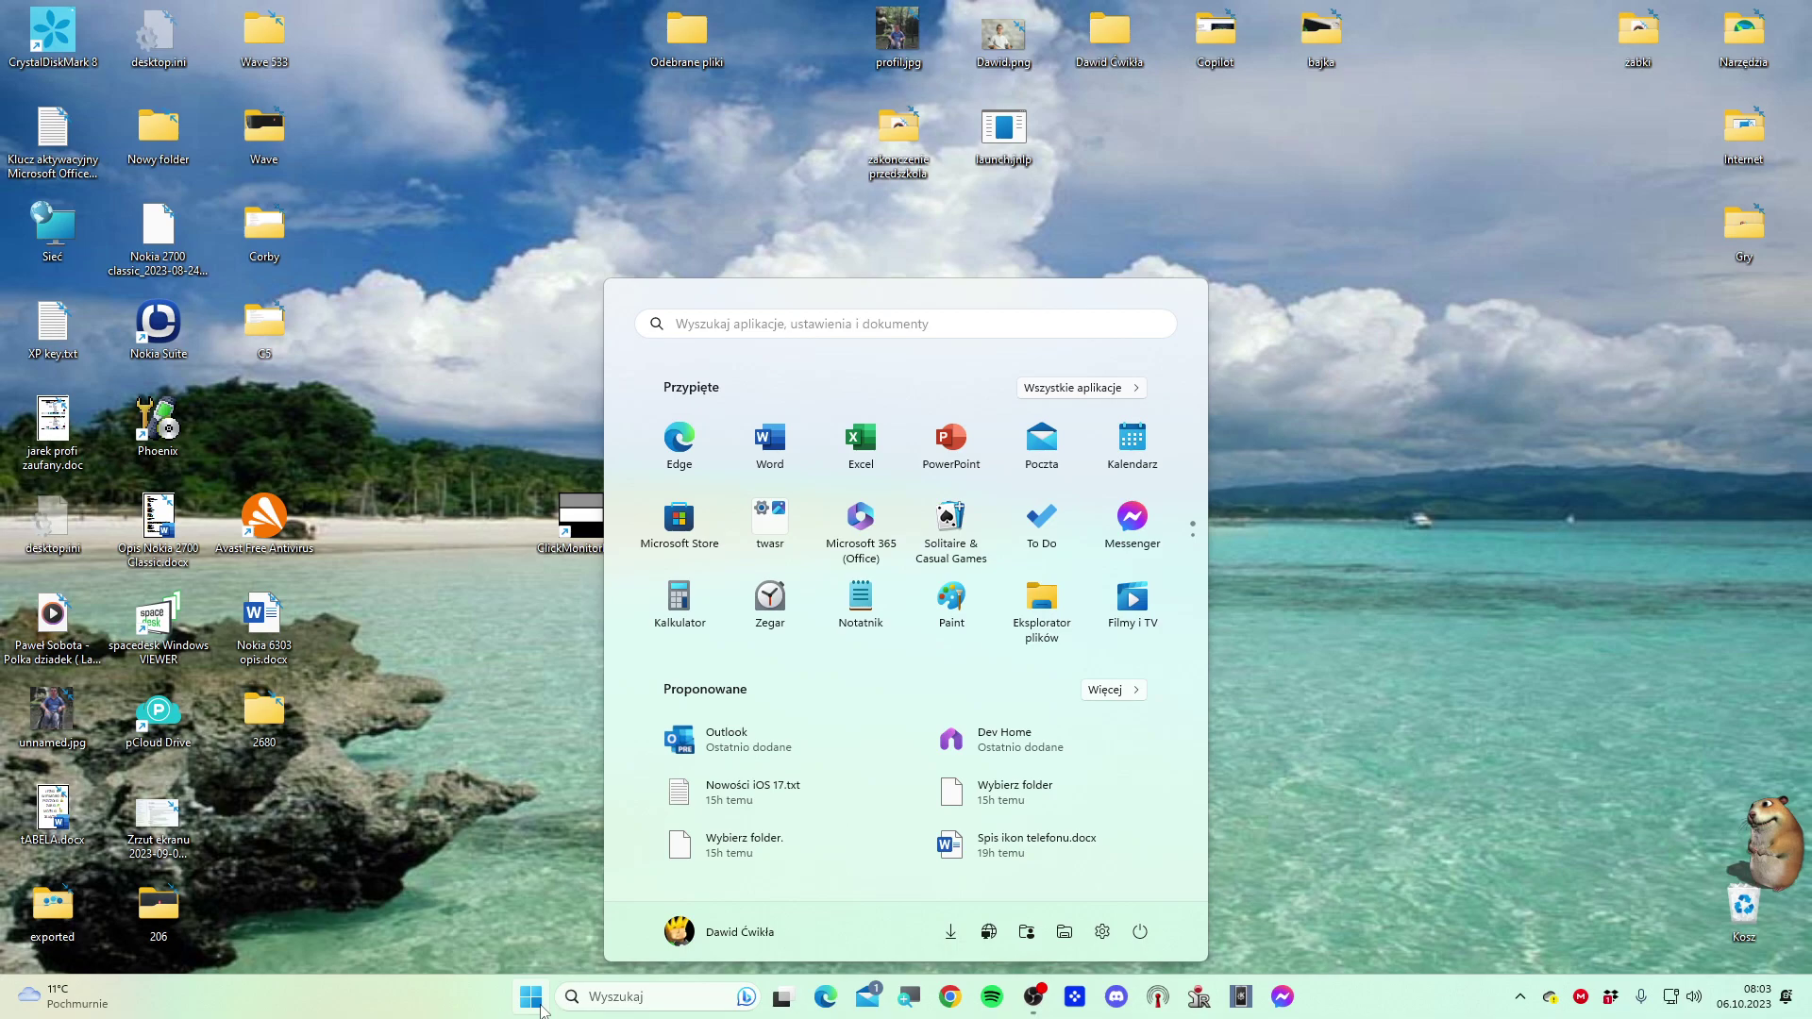
type("cmd")
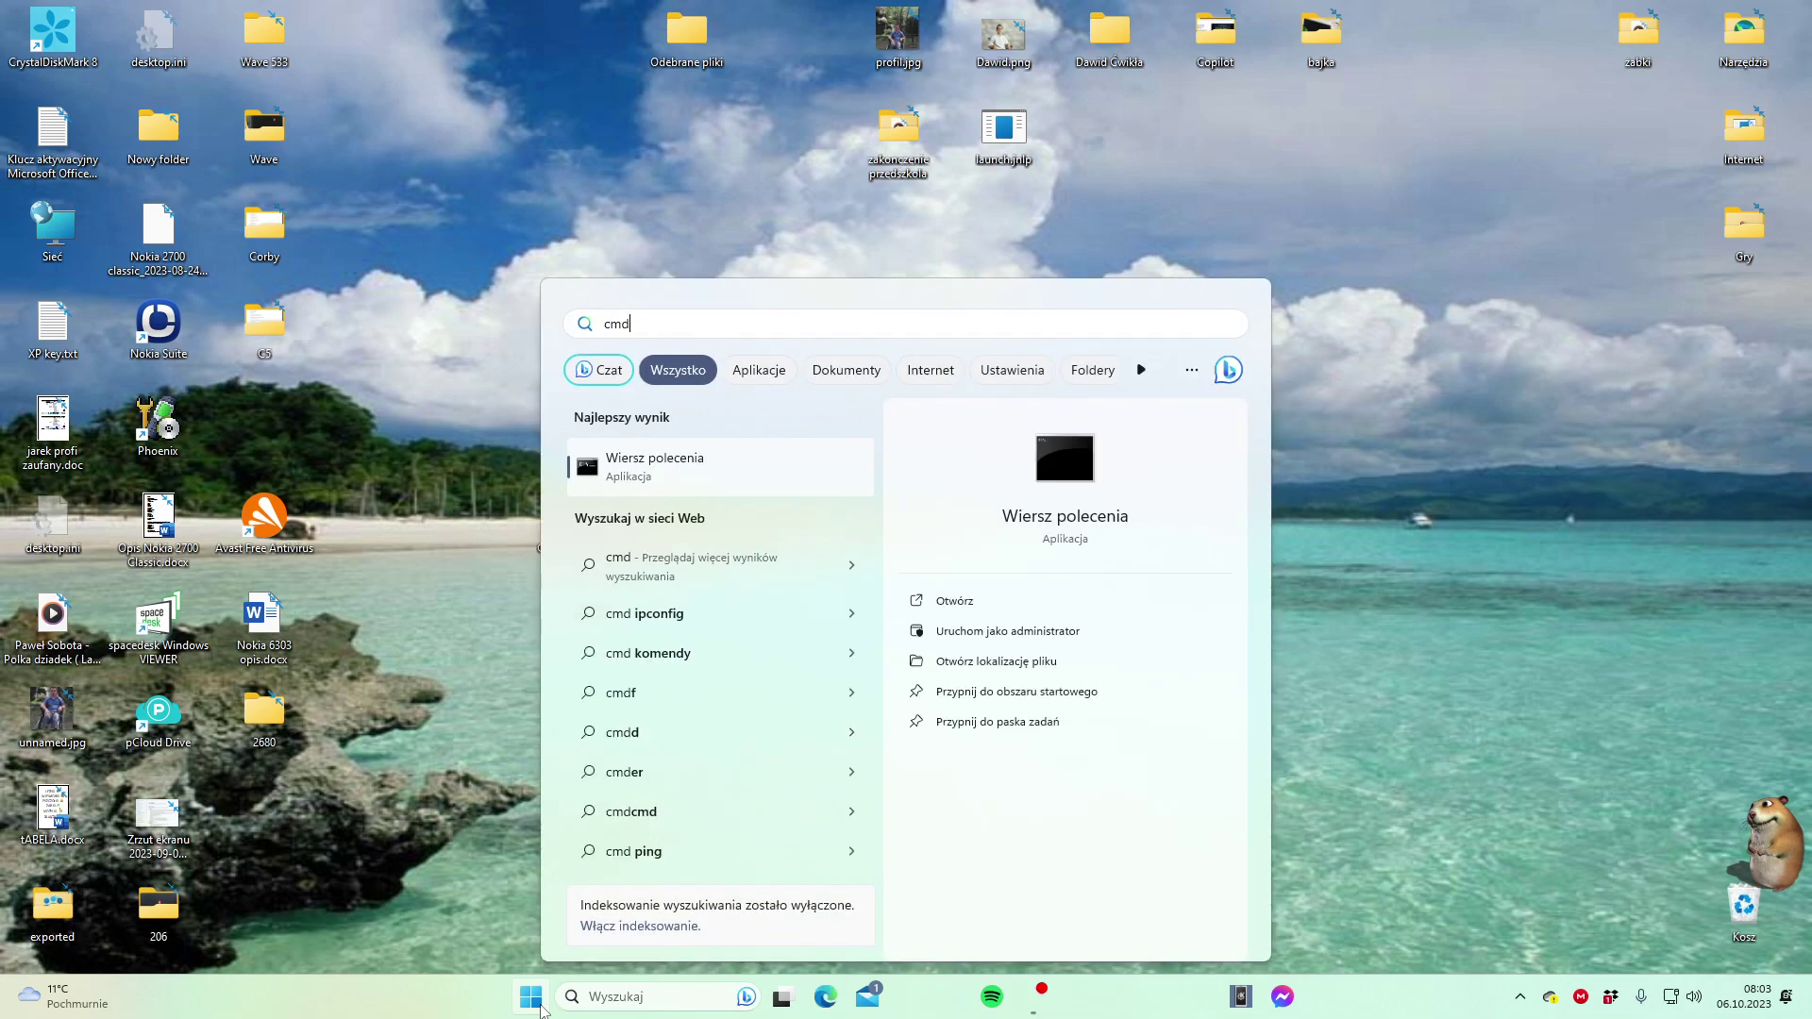
key("Return")
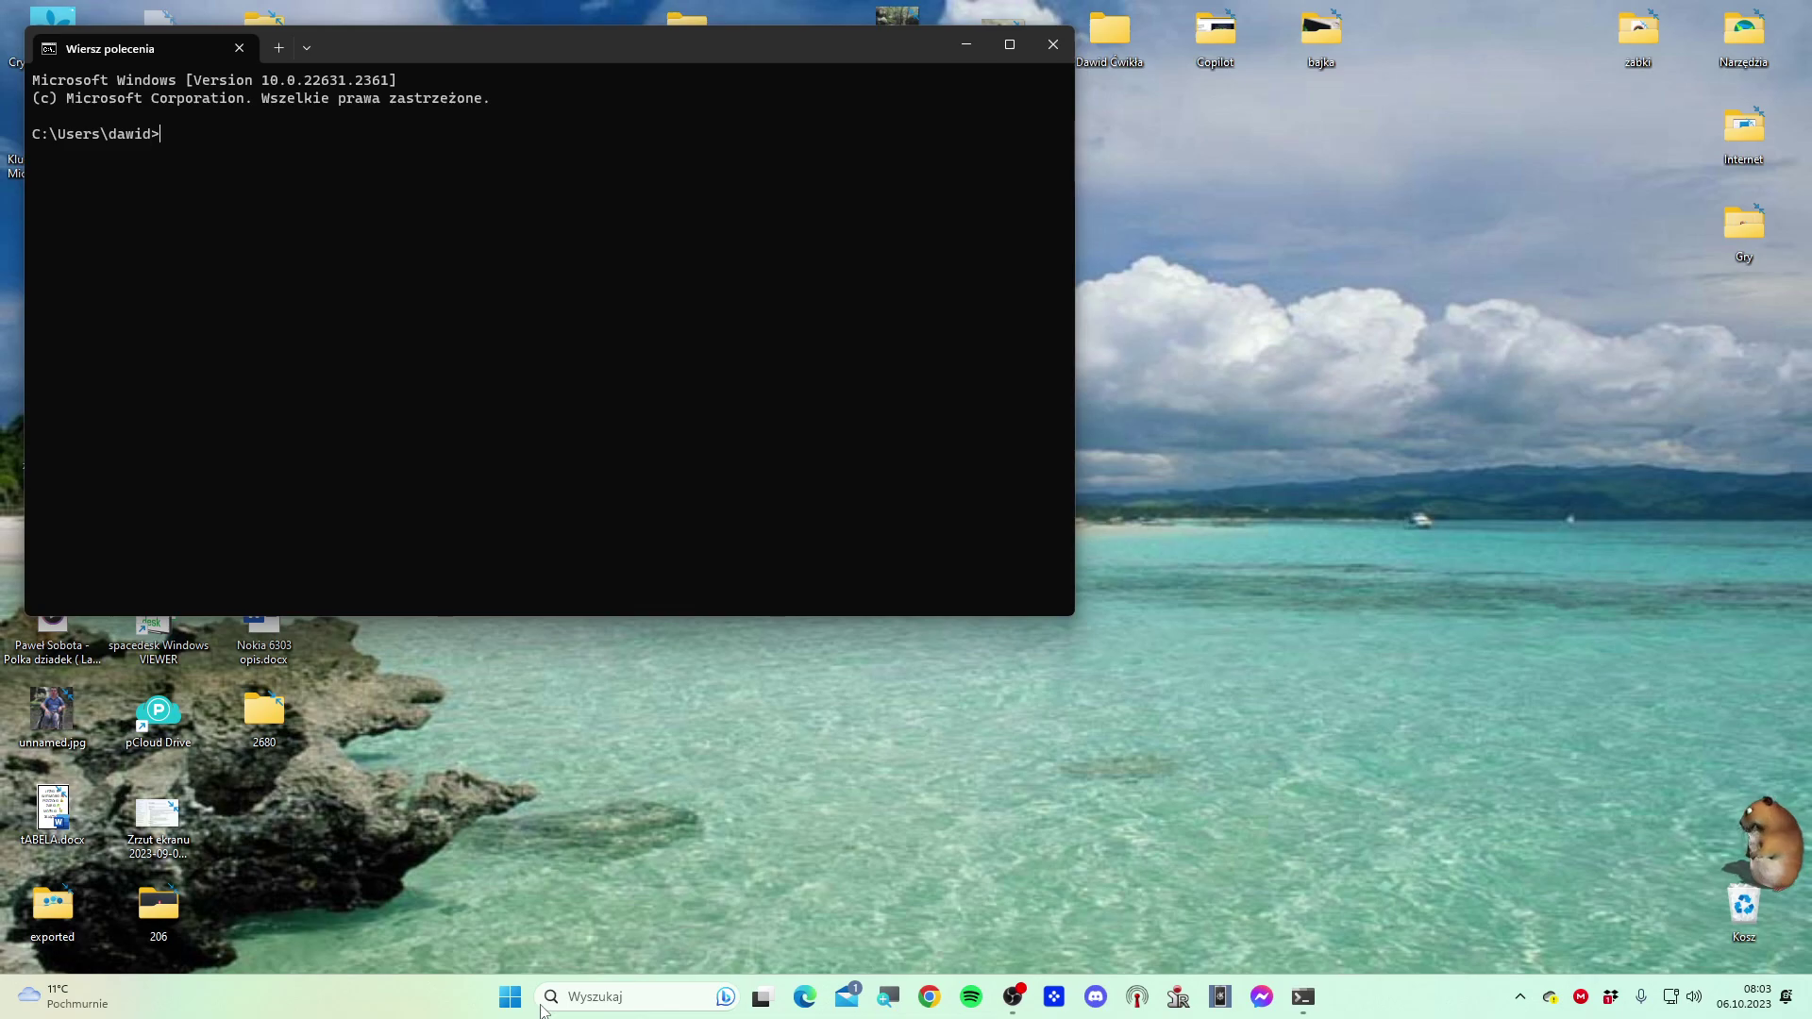
type("A")
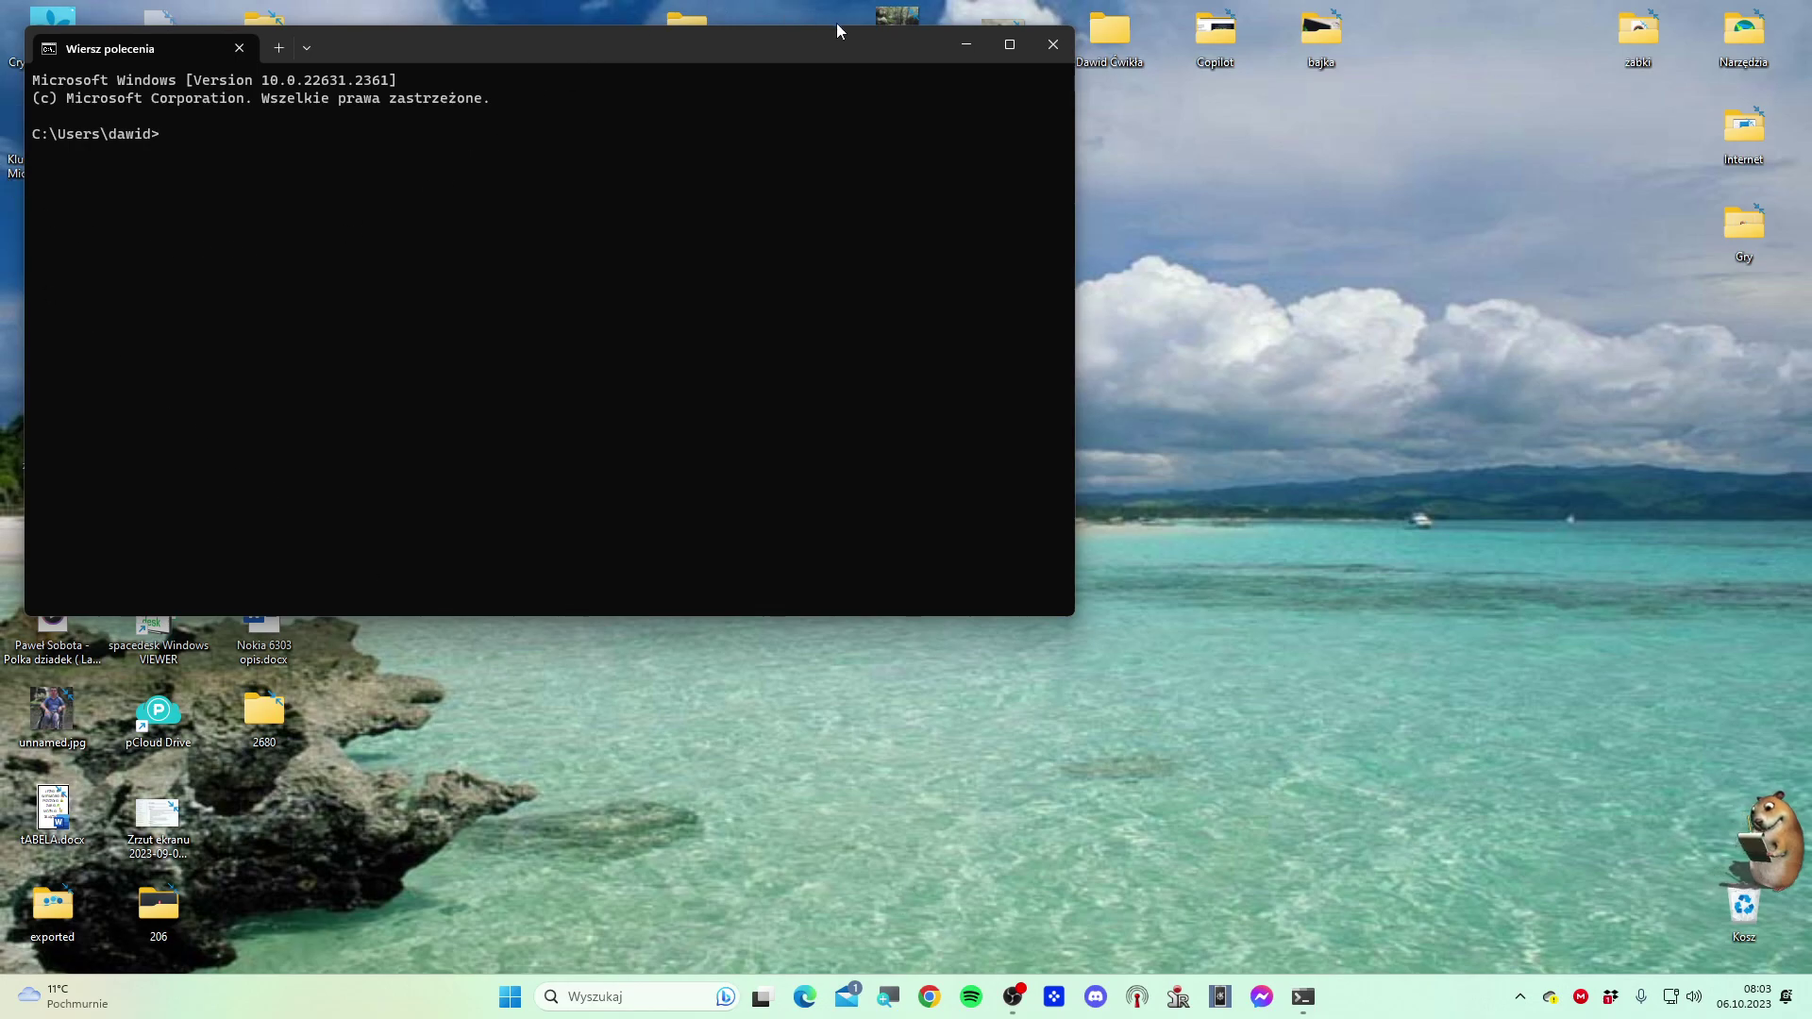
left_click(1045, 44)
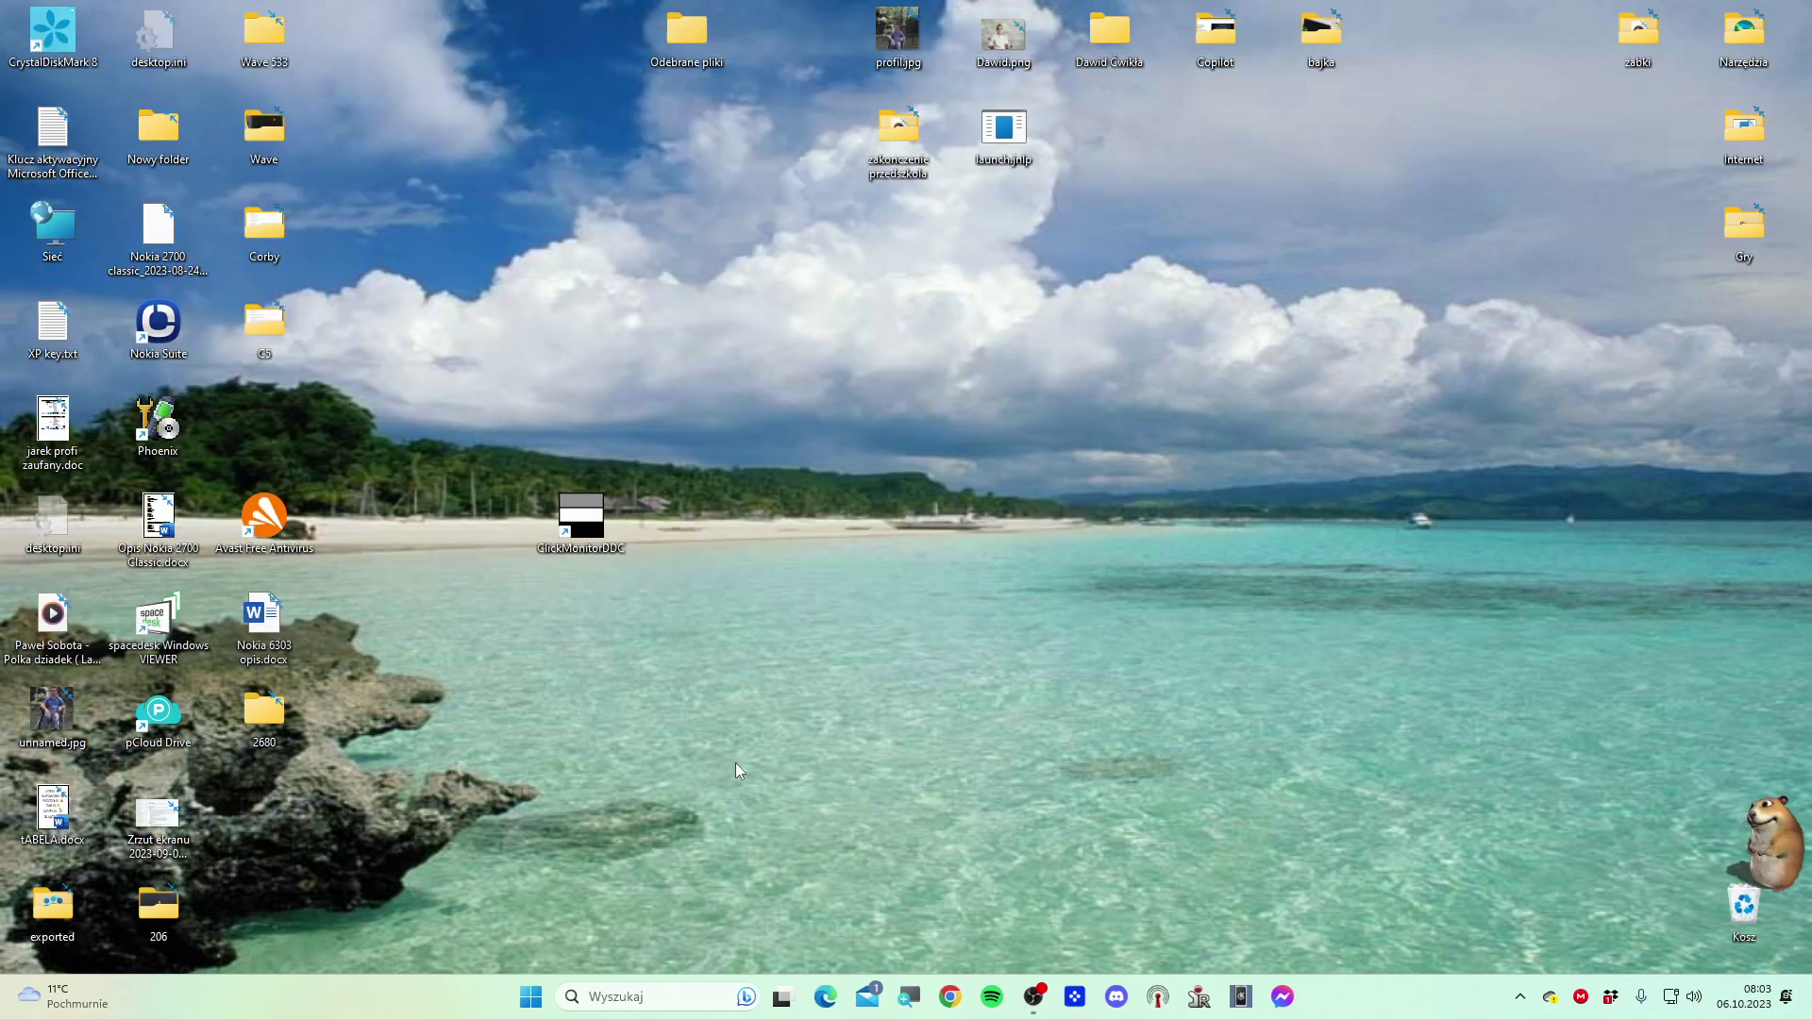
Reopen the ClickMonitorDDC settings, clear the first hot key's command line and key combination, and apply the change
left_click(1519, 996)
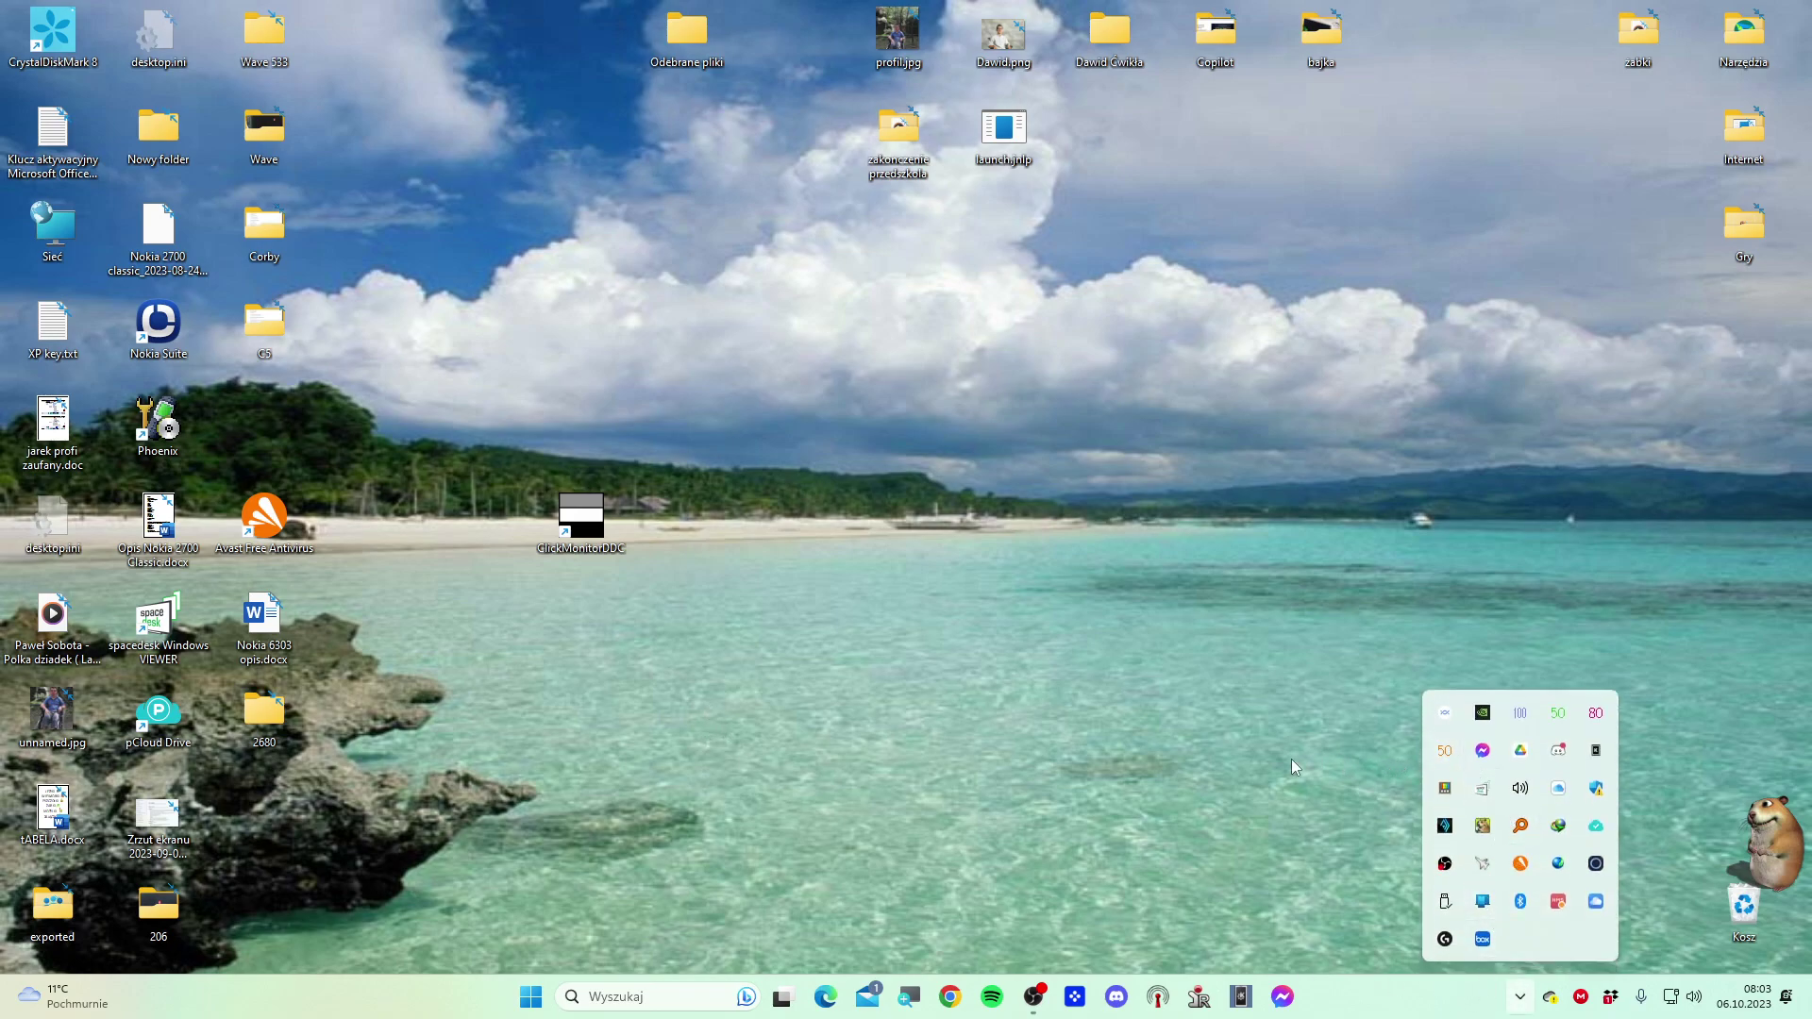
right_click(1595, 713)
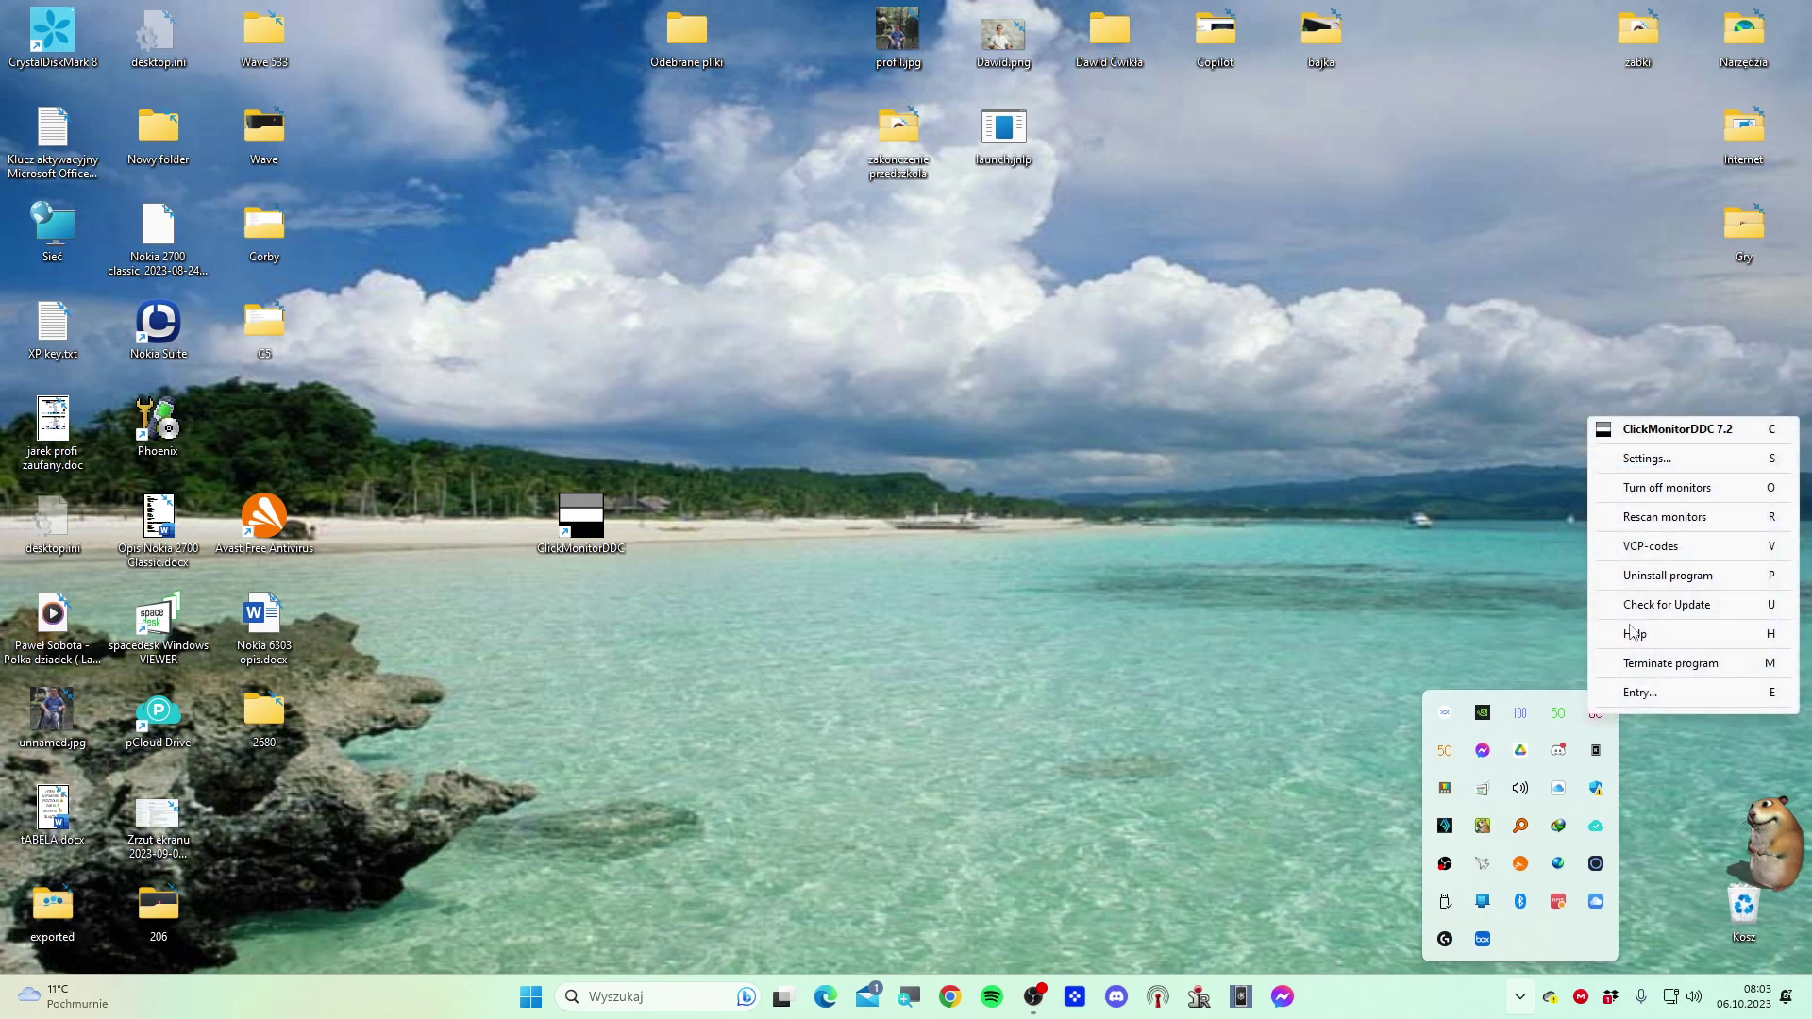
left_click(1647, 460)
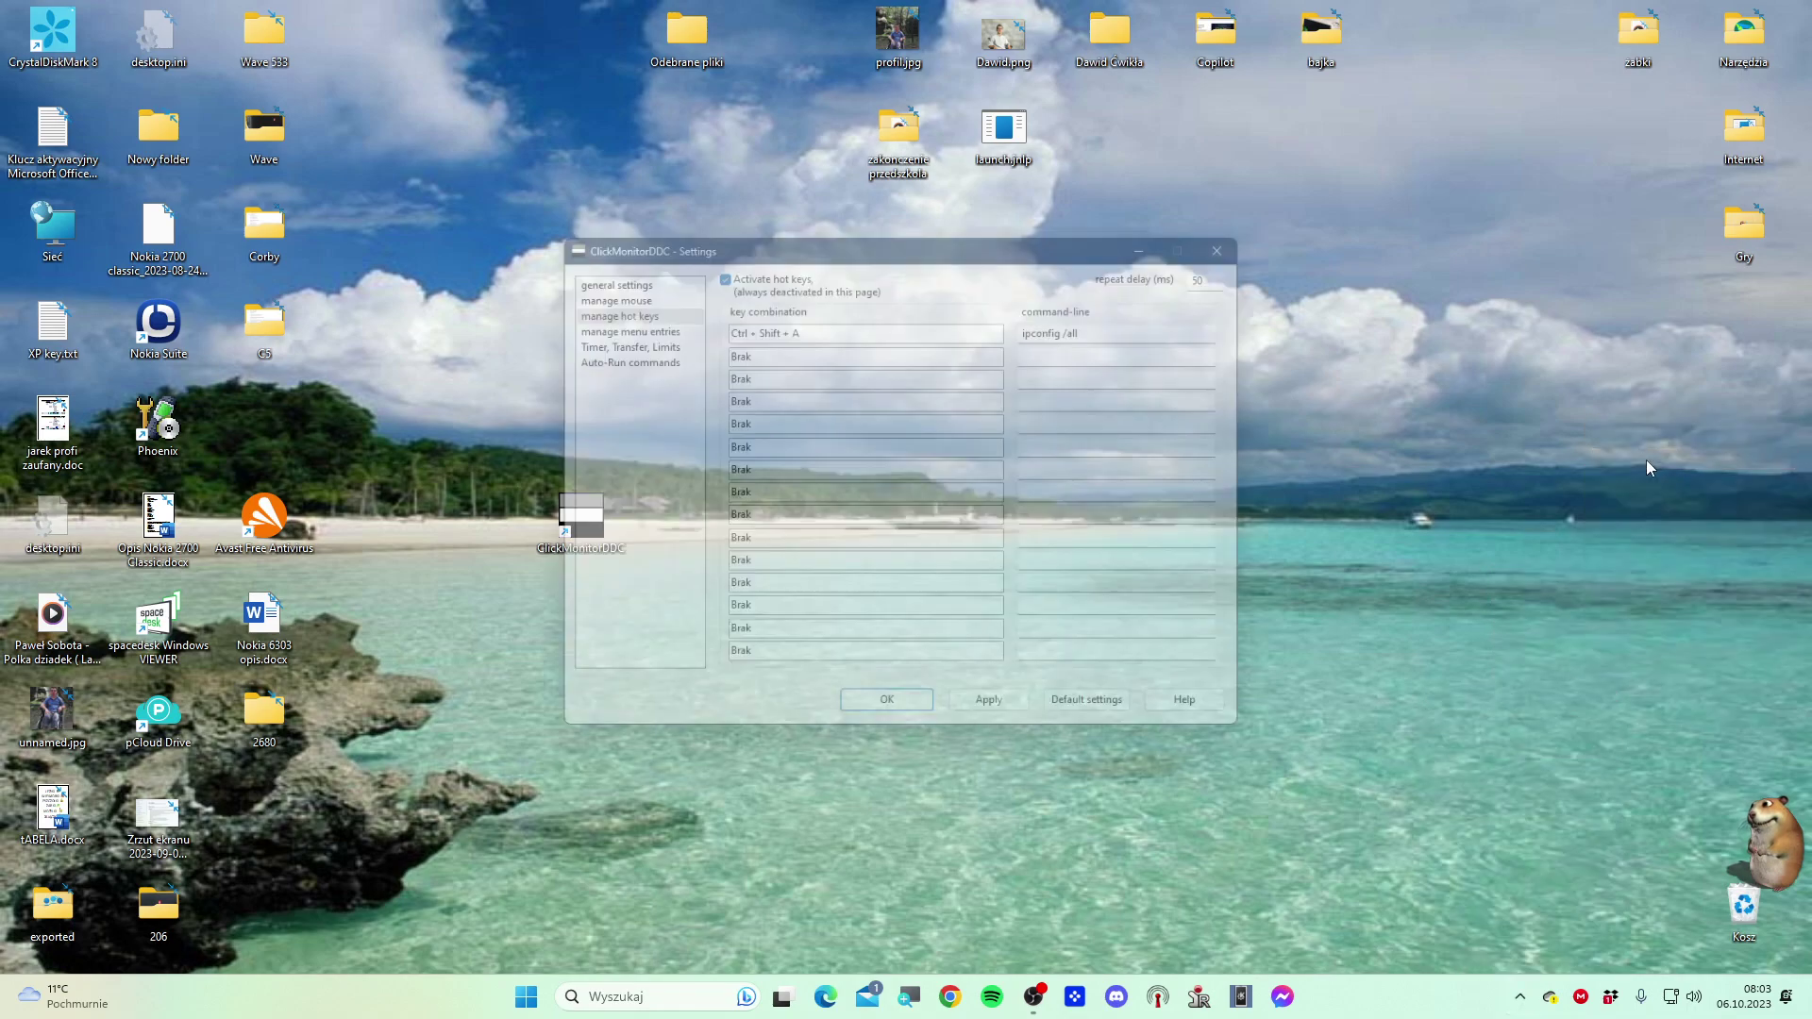
left_click_drag(1136, 322, 883, 310)
key("BackSpace")
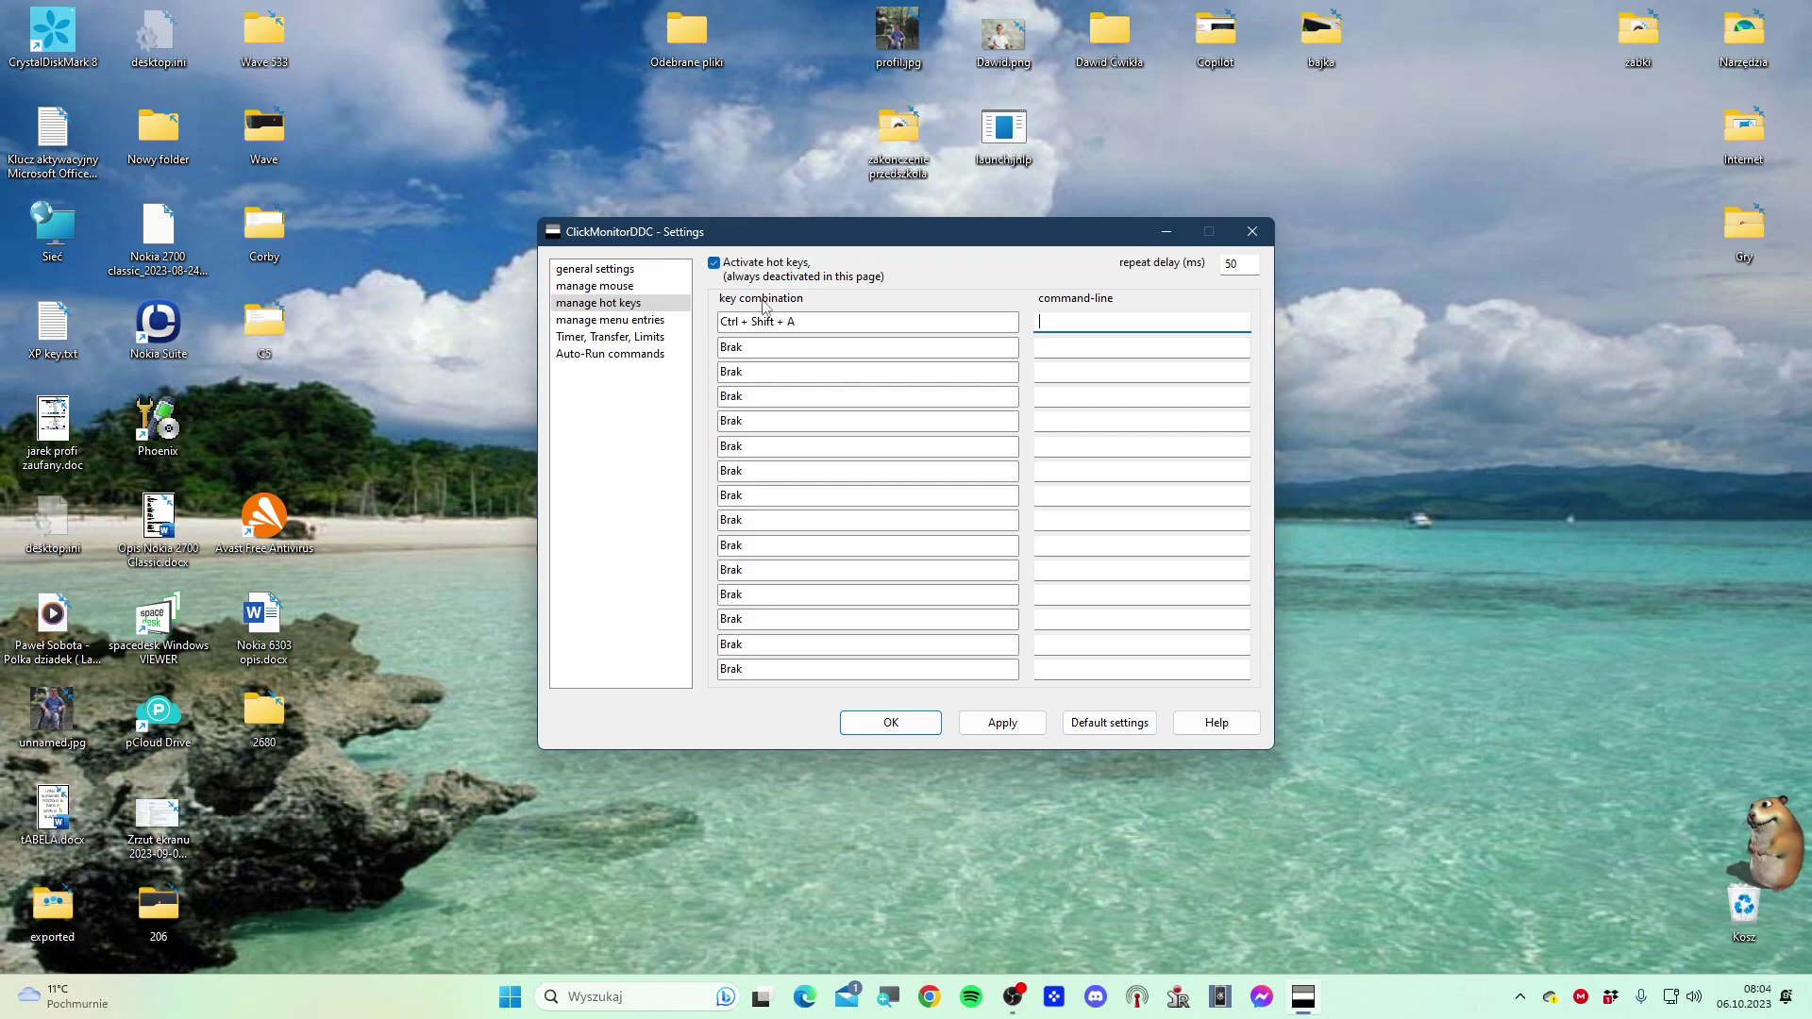
left_click(817, 331)
key("BackSpace")
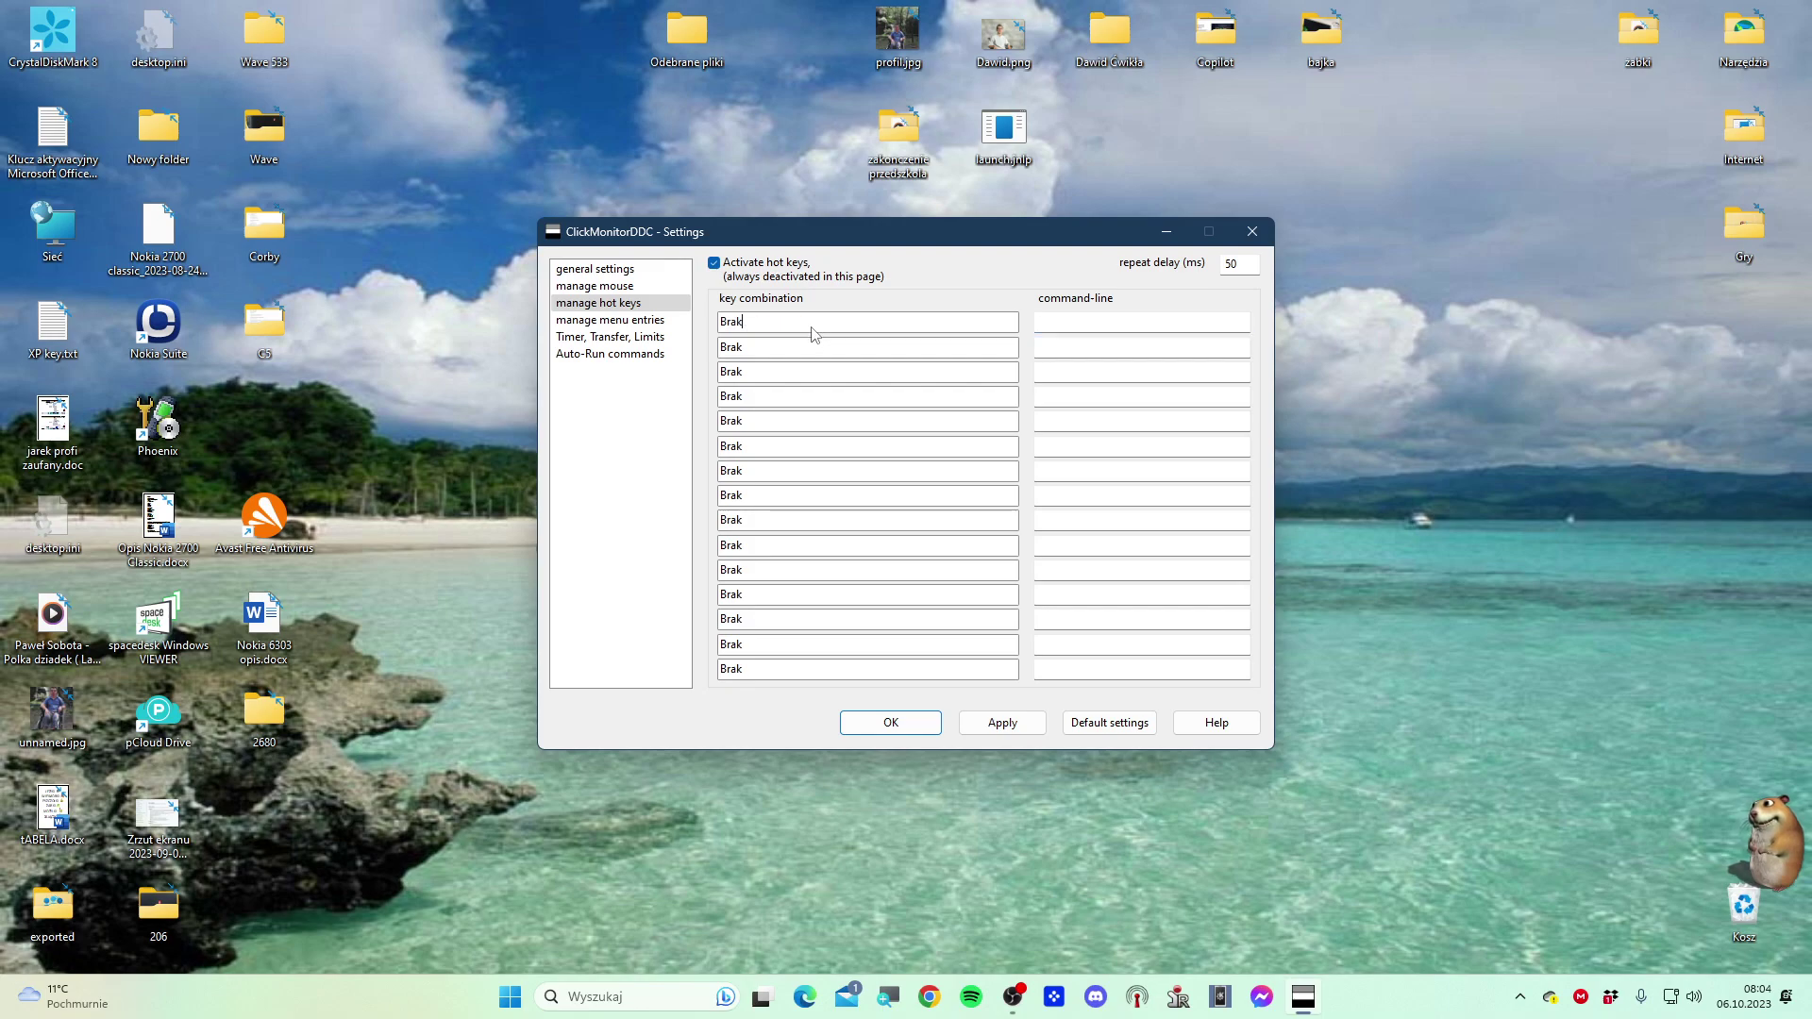
left_click(1016, 721)
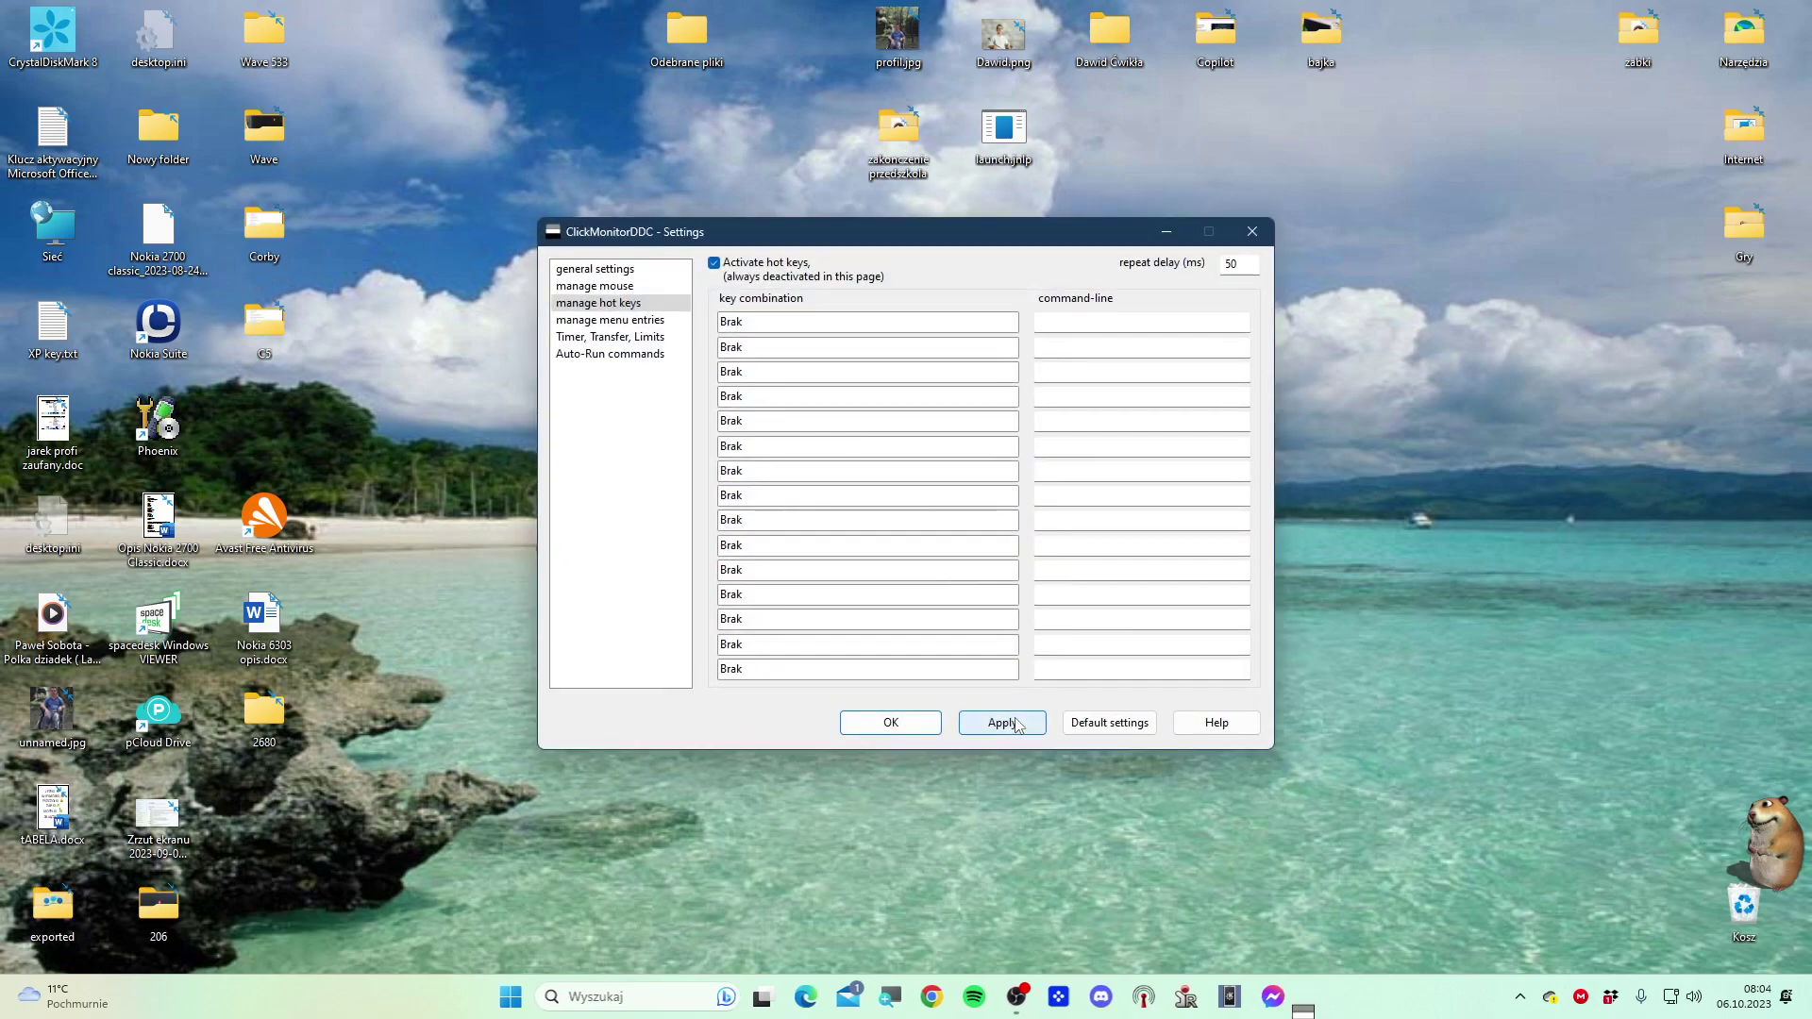
left_click(1013, 997)
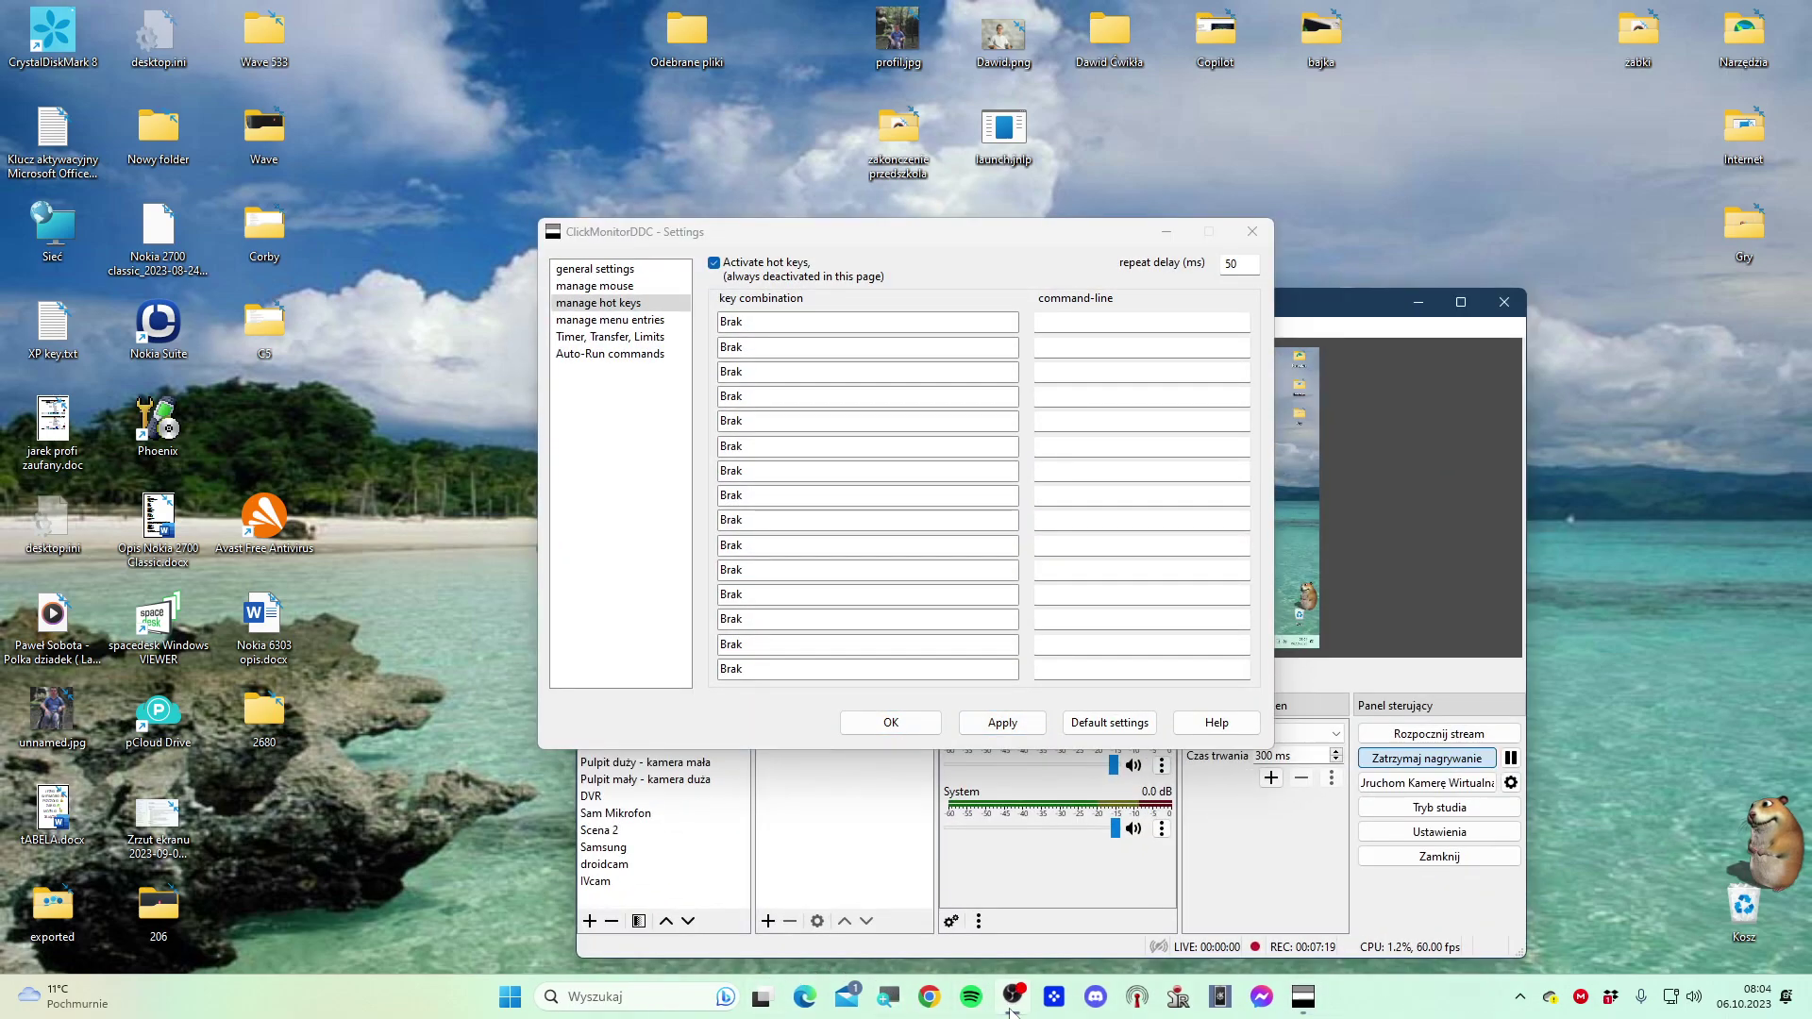
left_click(1166, 233)
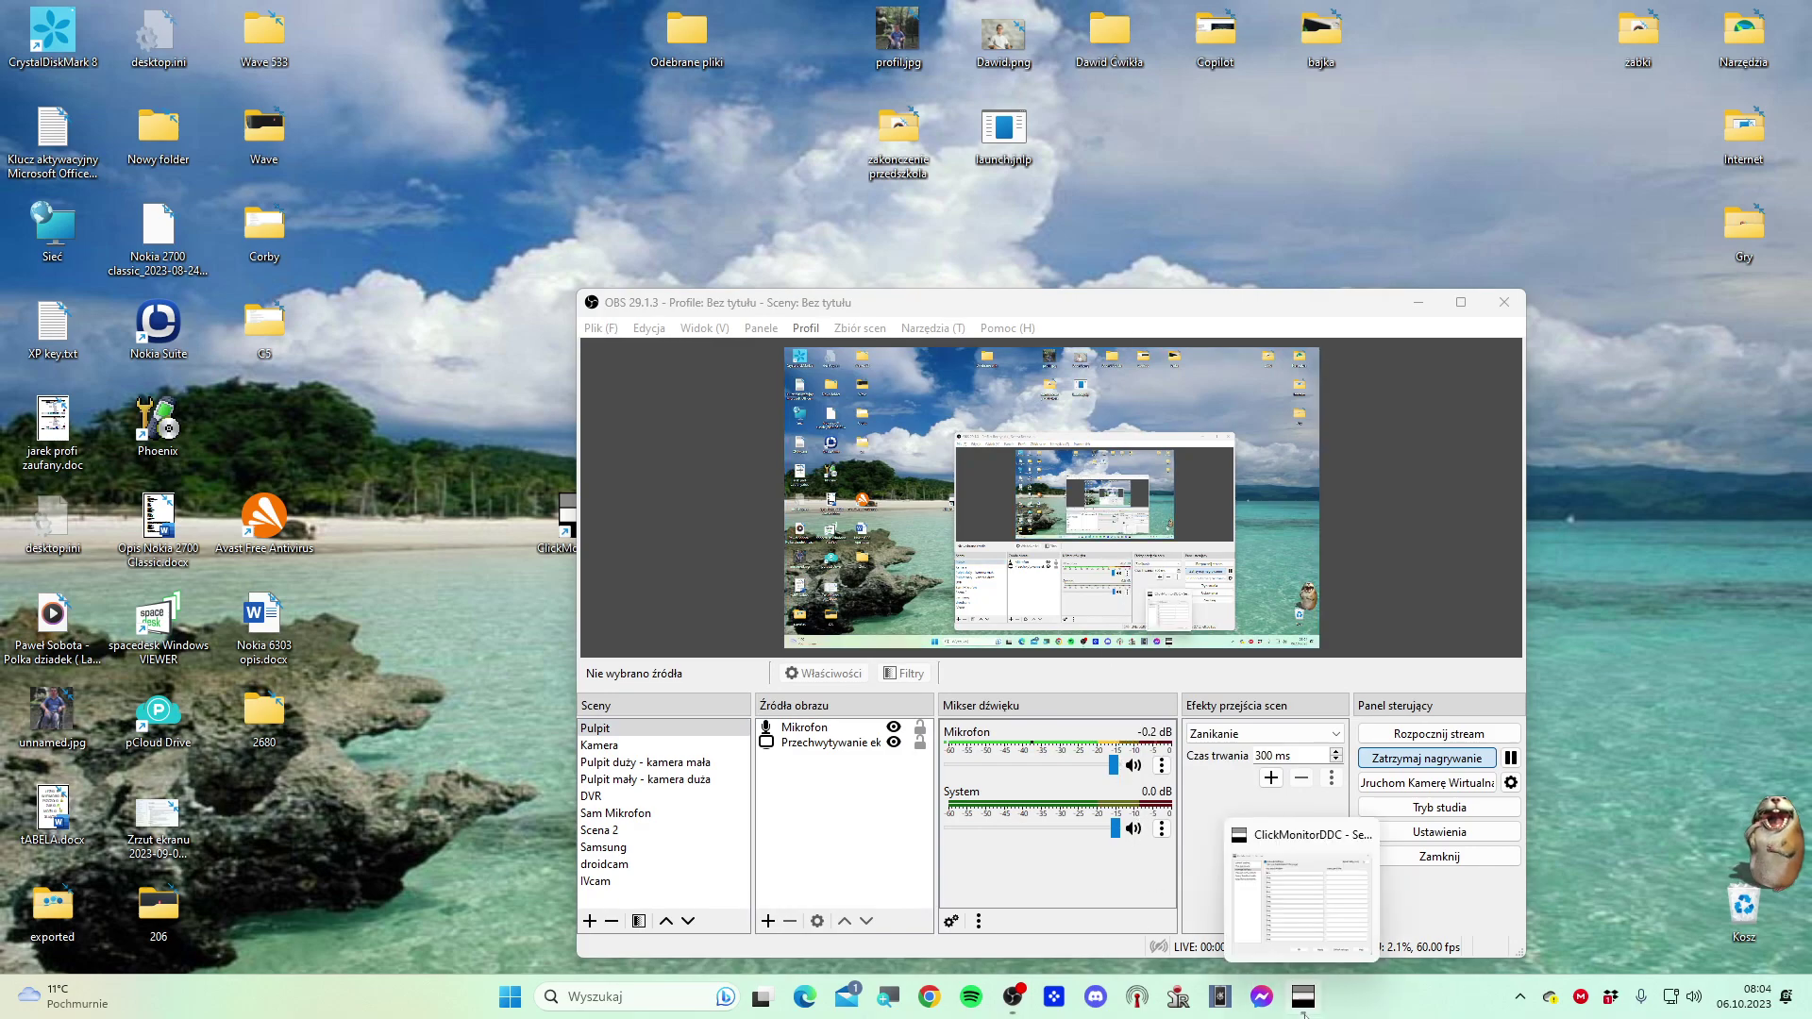
left_click(1303, 997)
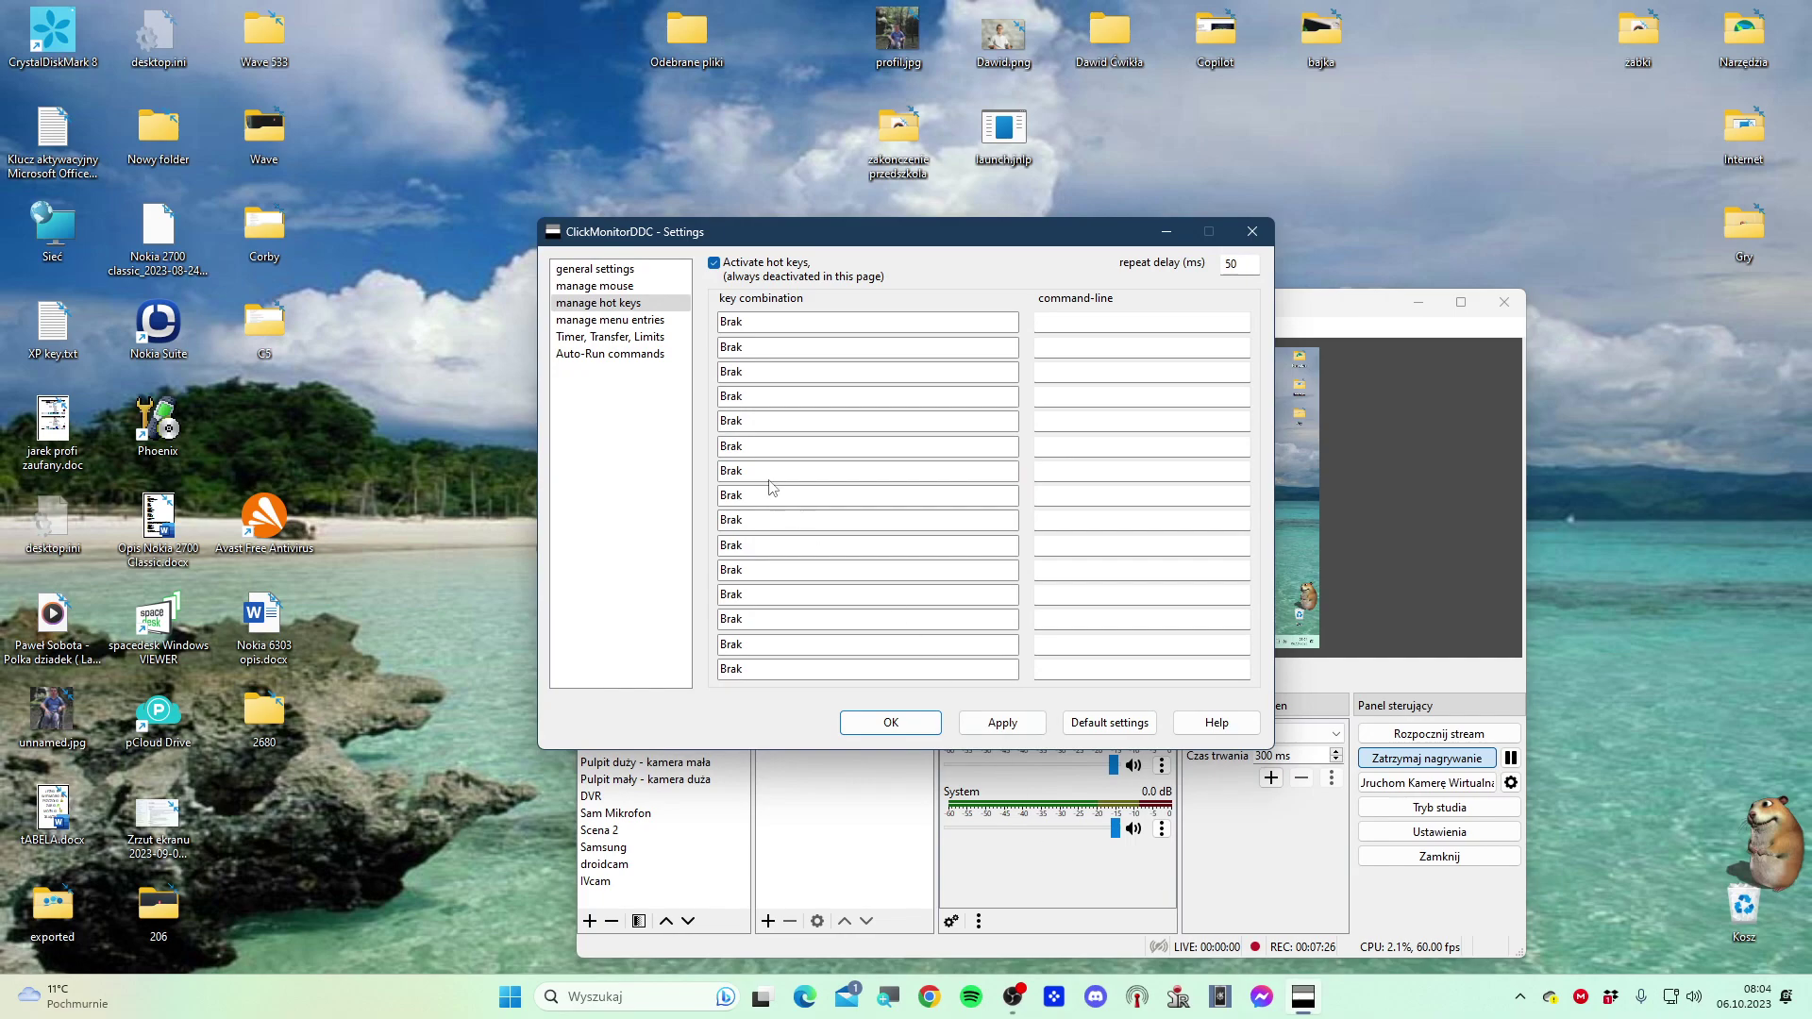
Add a popup menu entry with the comment ipconfig /all in the menu entries settings, apply it and close the settings
left_click(592, 320)
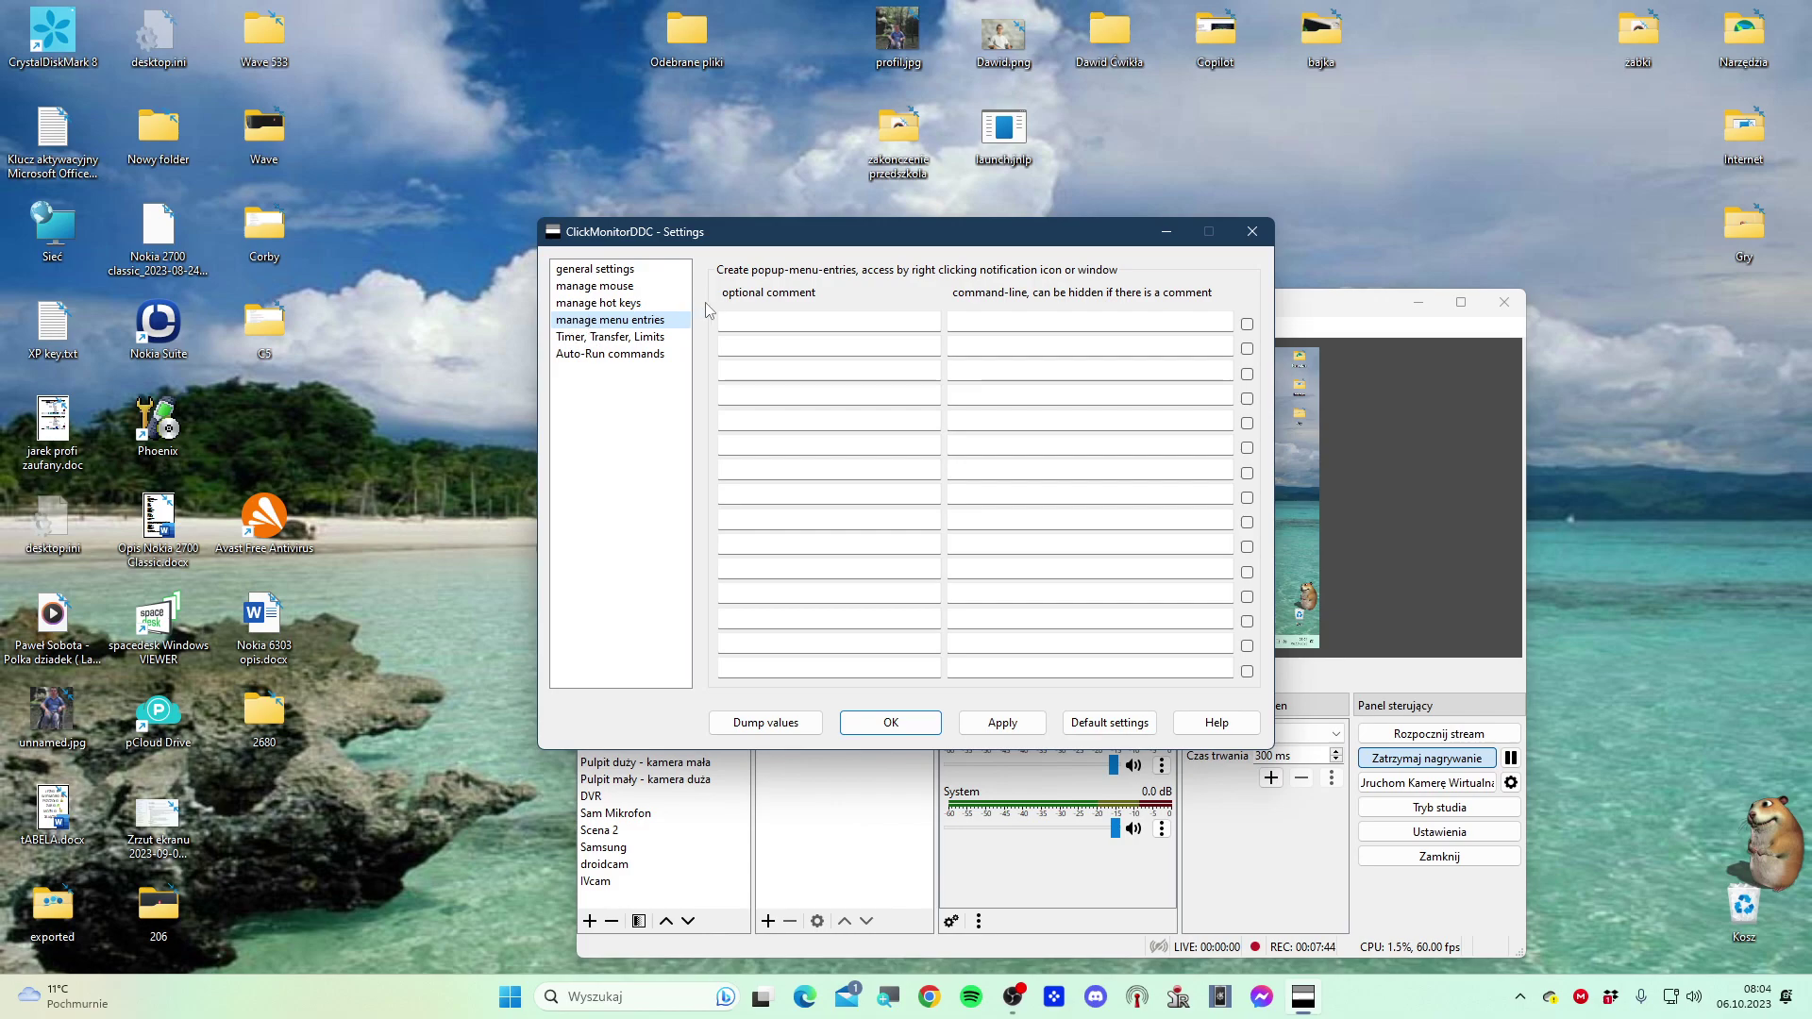
left_click(779, 318)
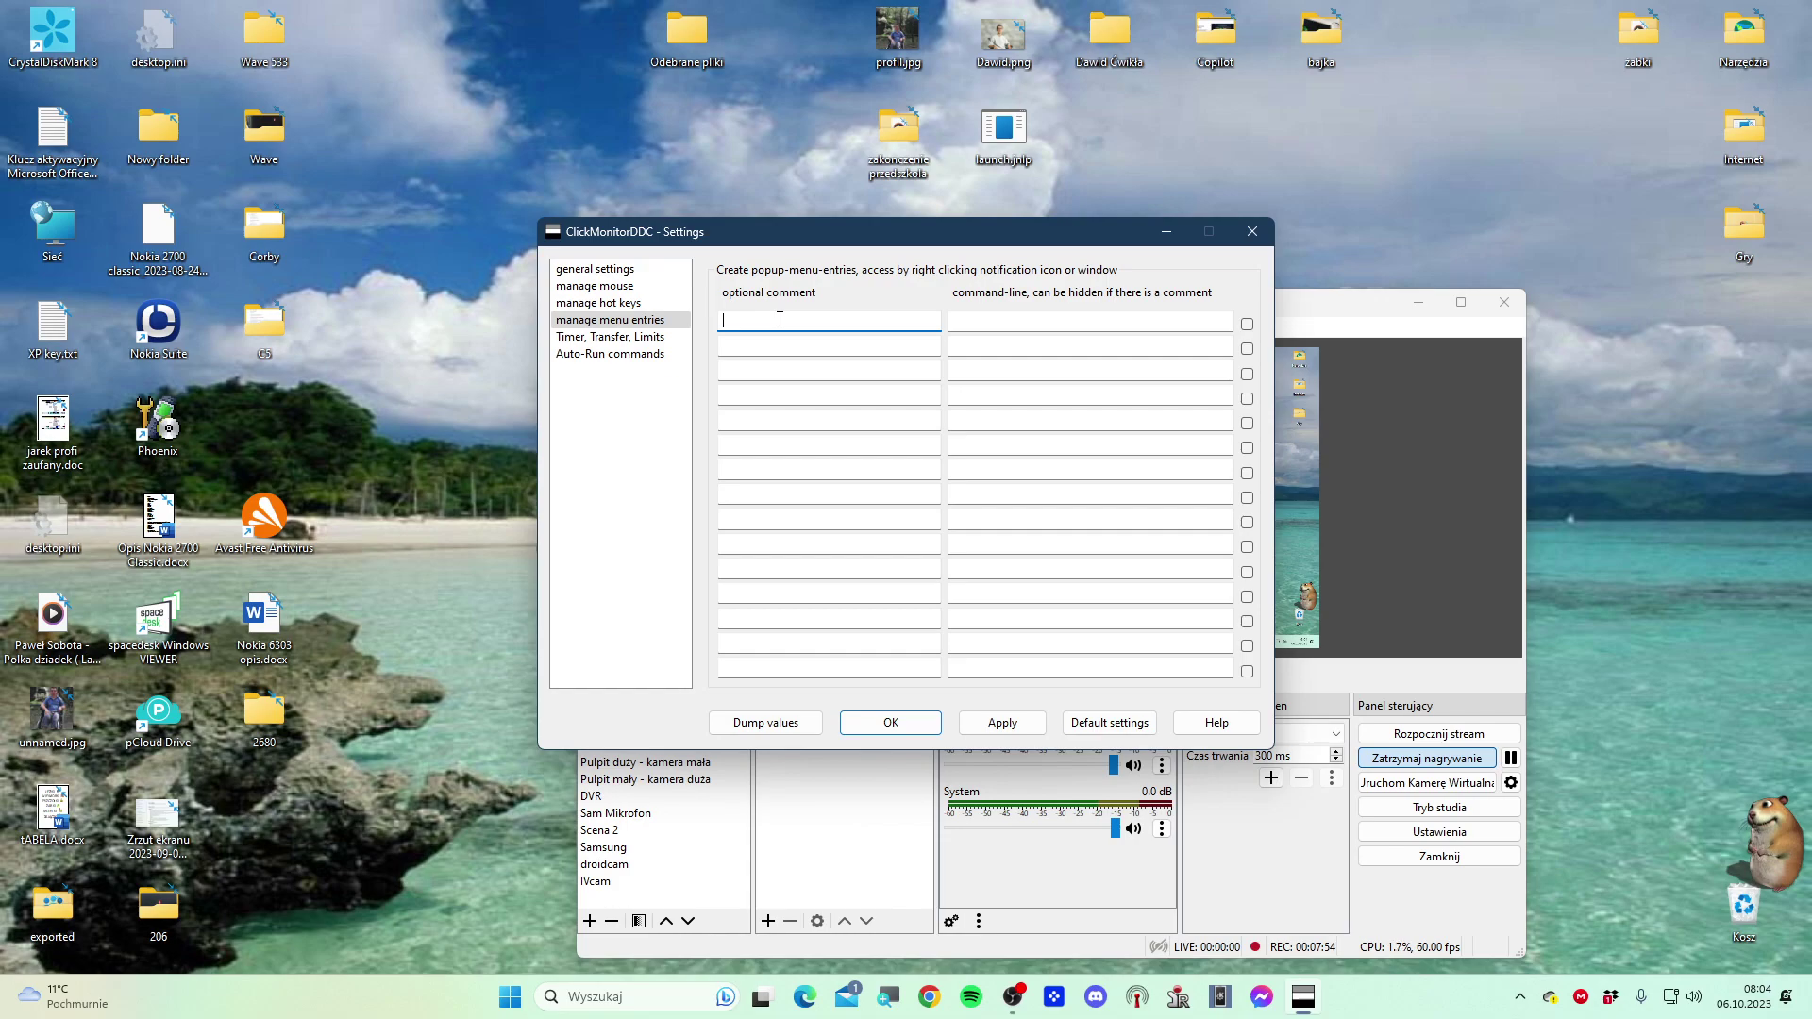
type("ipconfig /all")
left_click(976, 730)
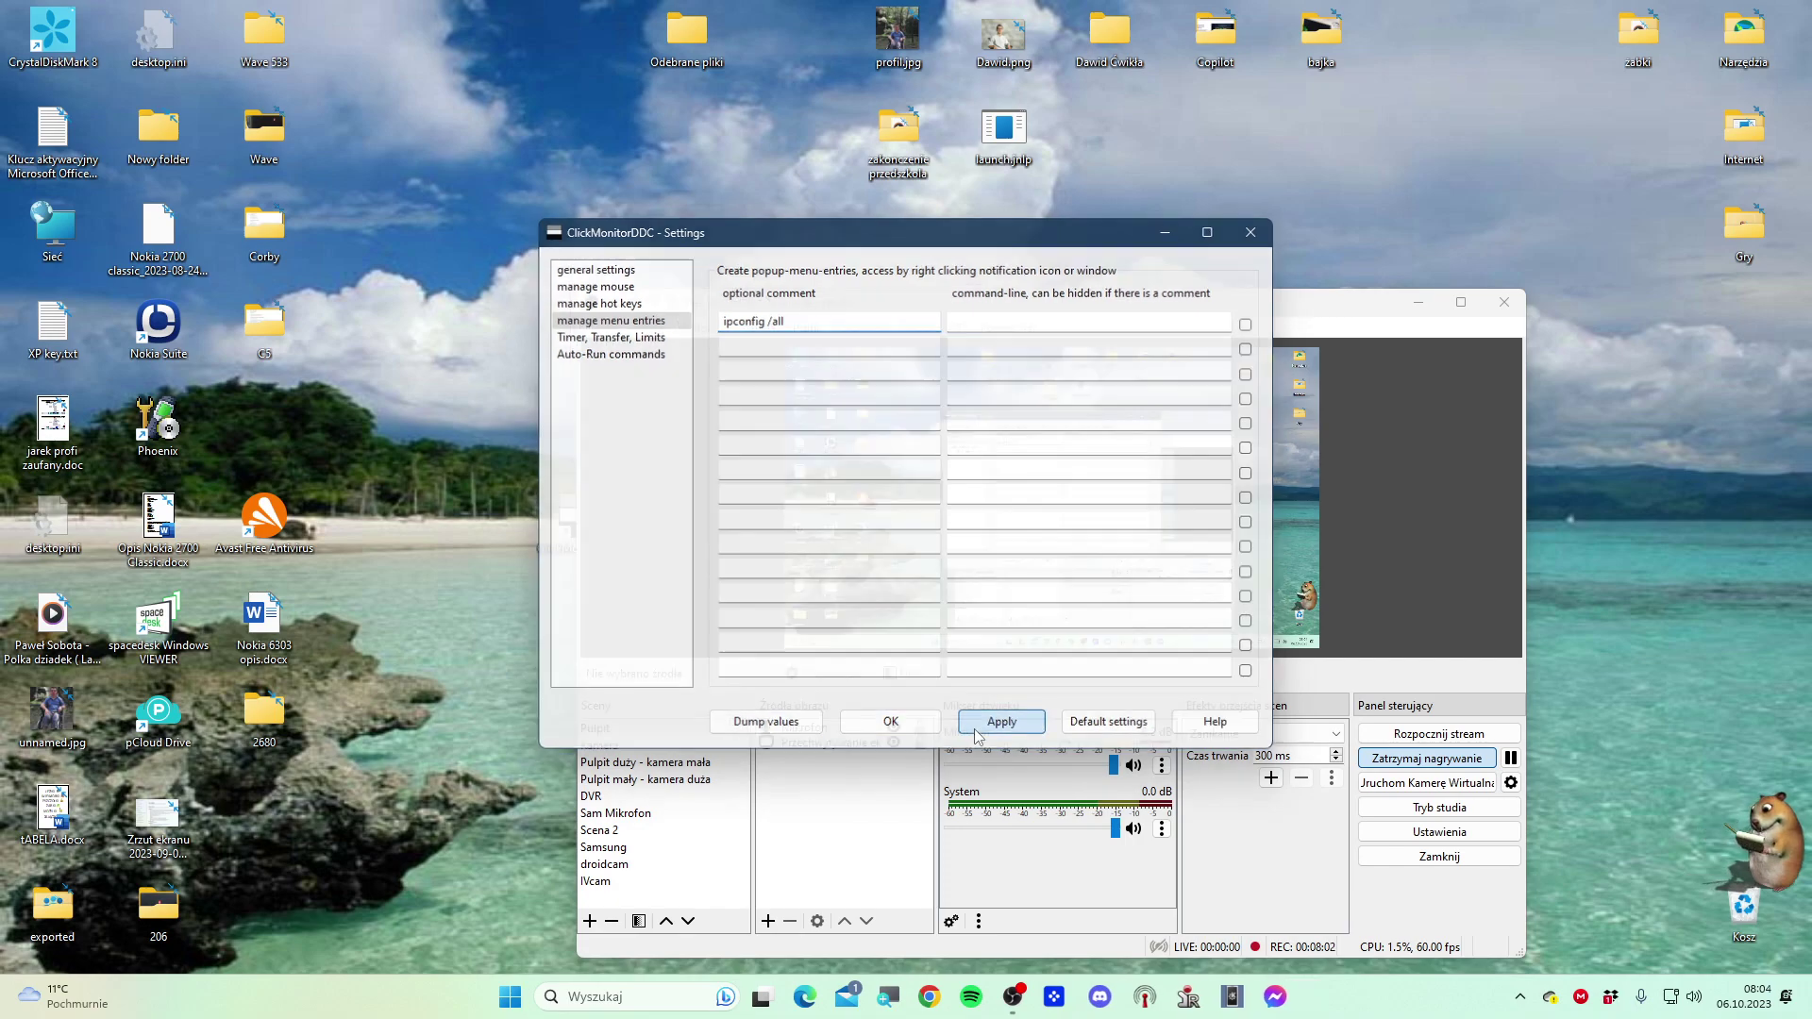
left_click(889, 726)
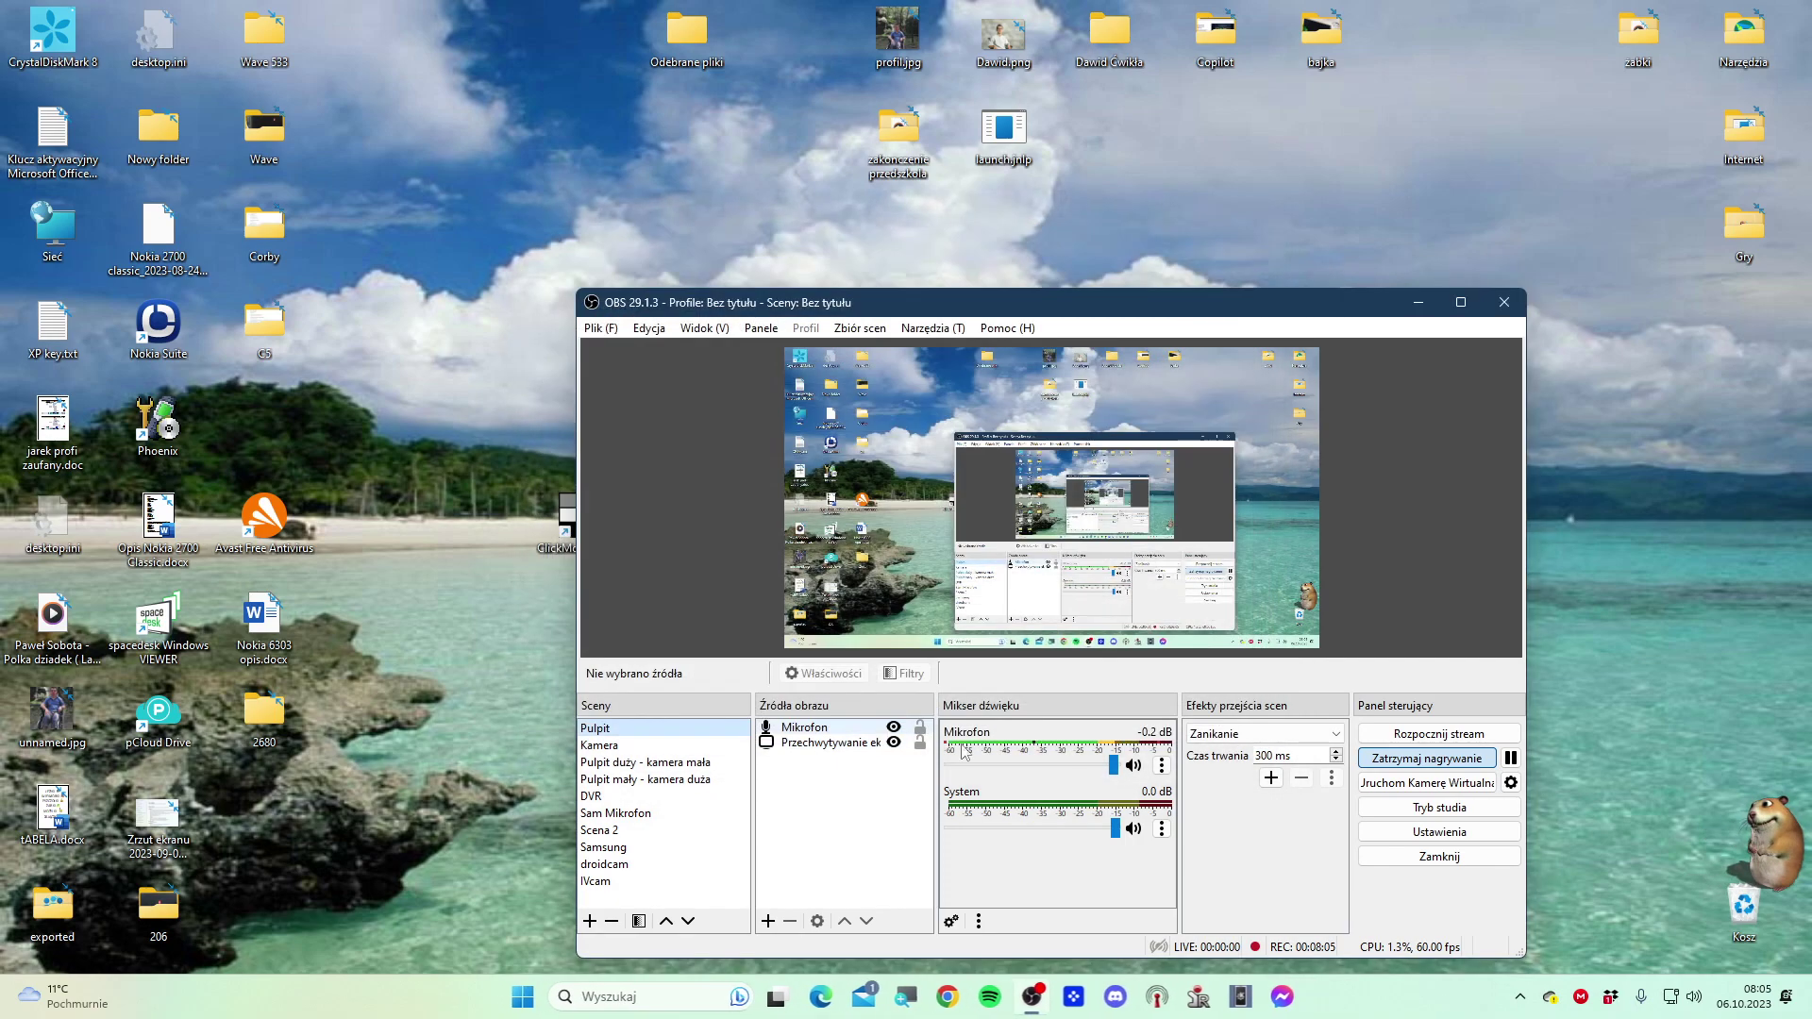
Run the custom ipconfig /all entry from ClickMonitorDDC's notification icon to test it
left_click(1520, 998)
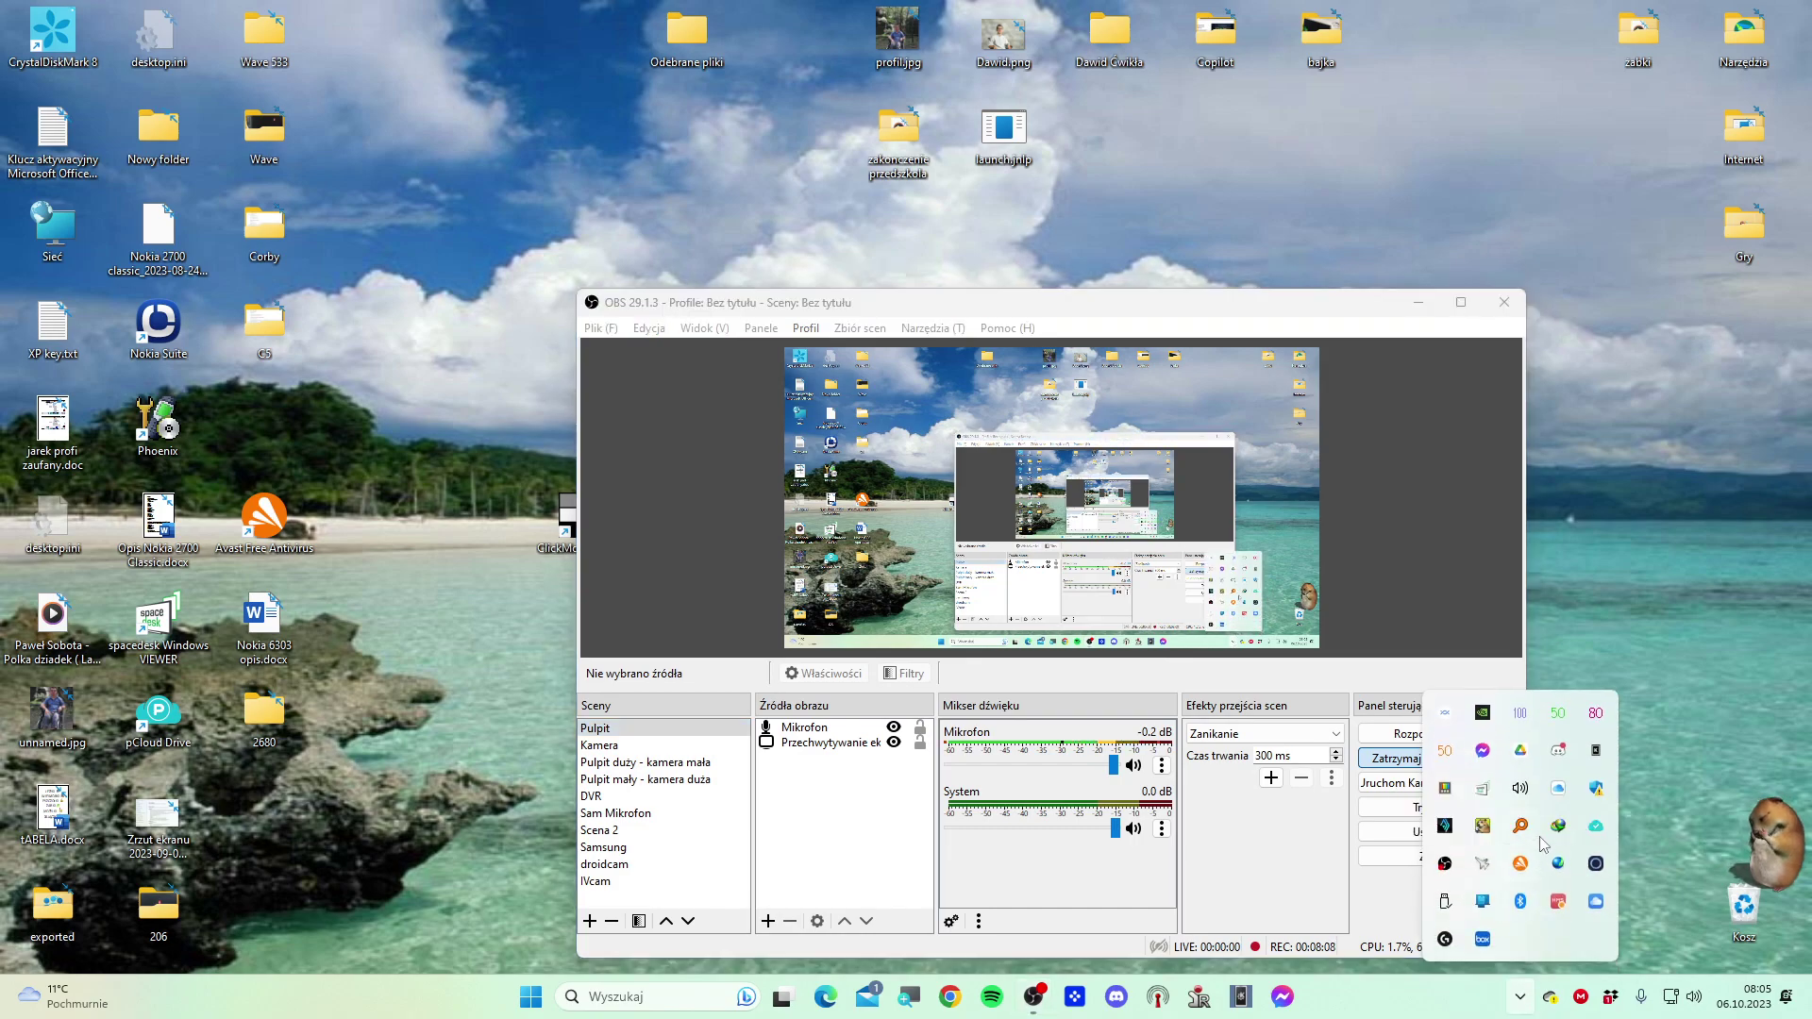
right_click(1449, 753)
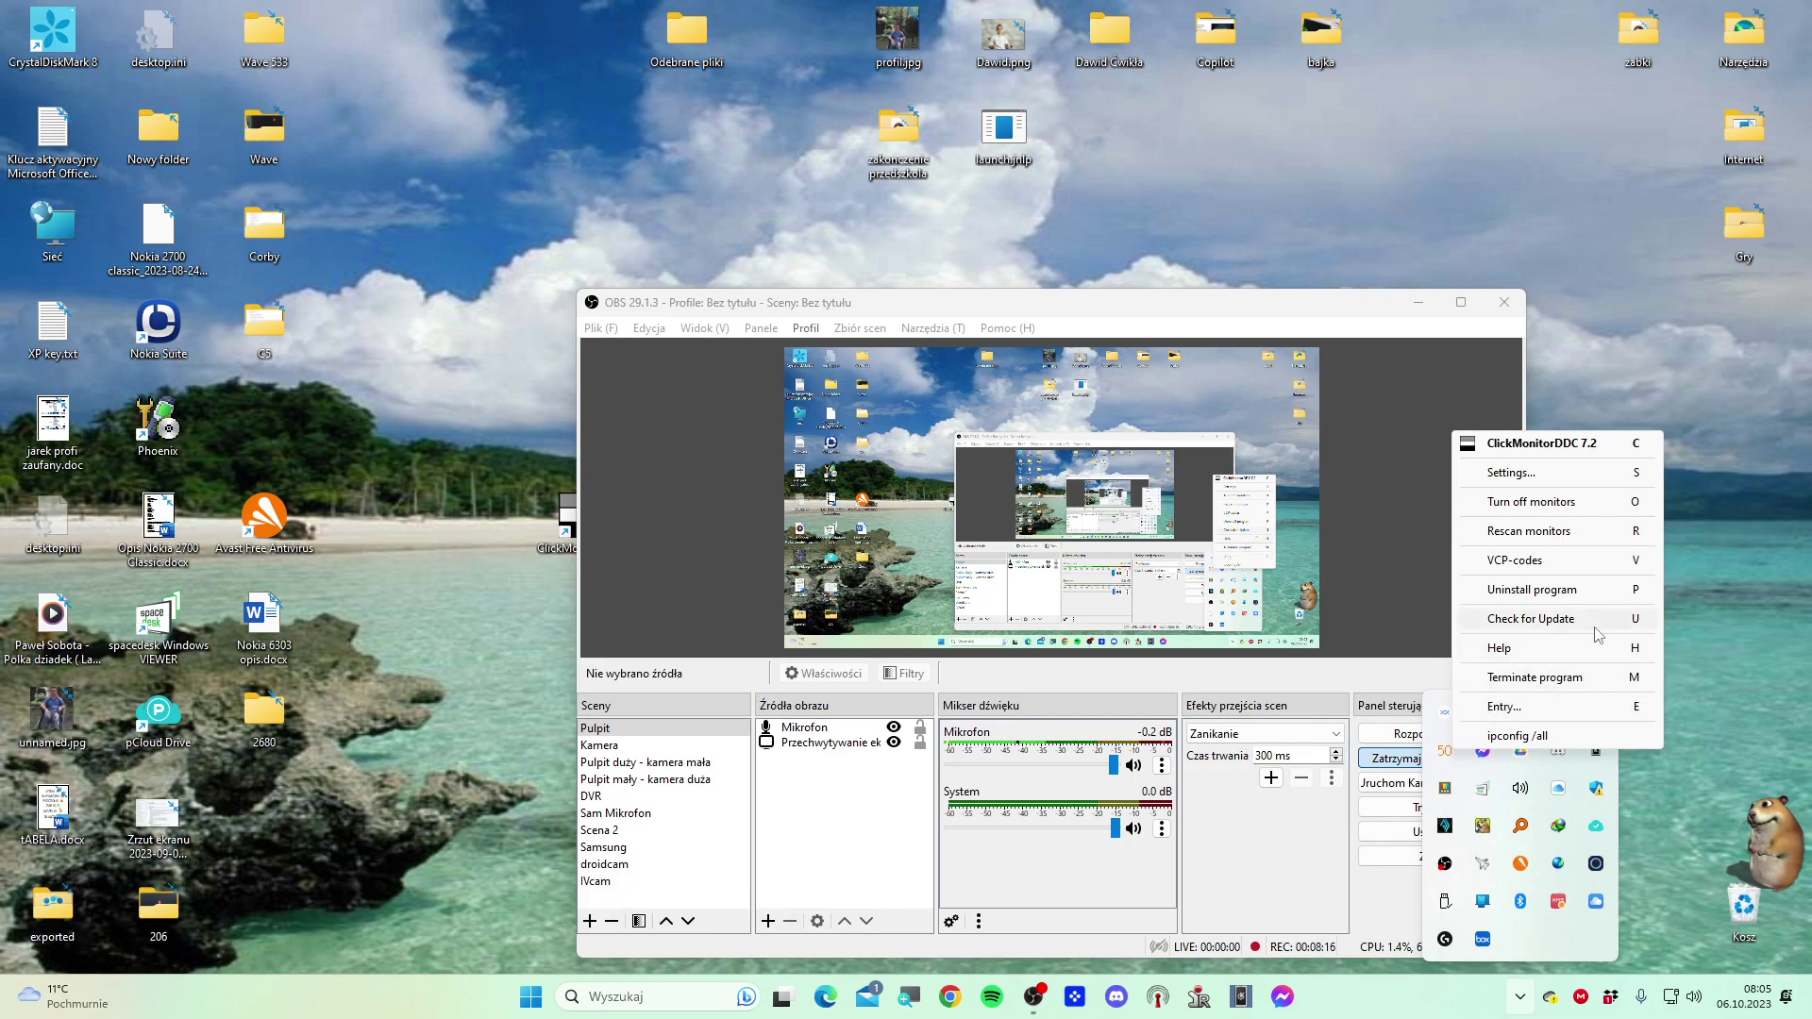
left_click(1551, 741)
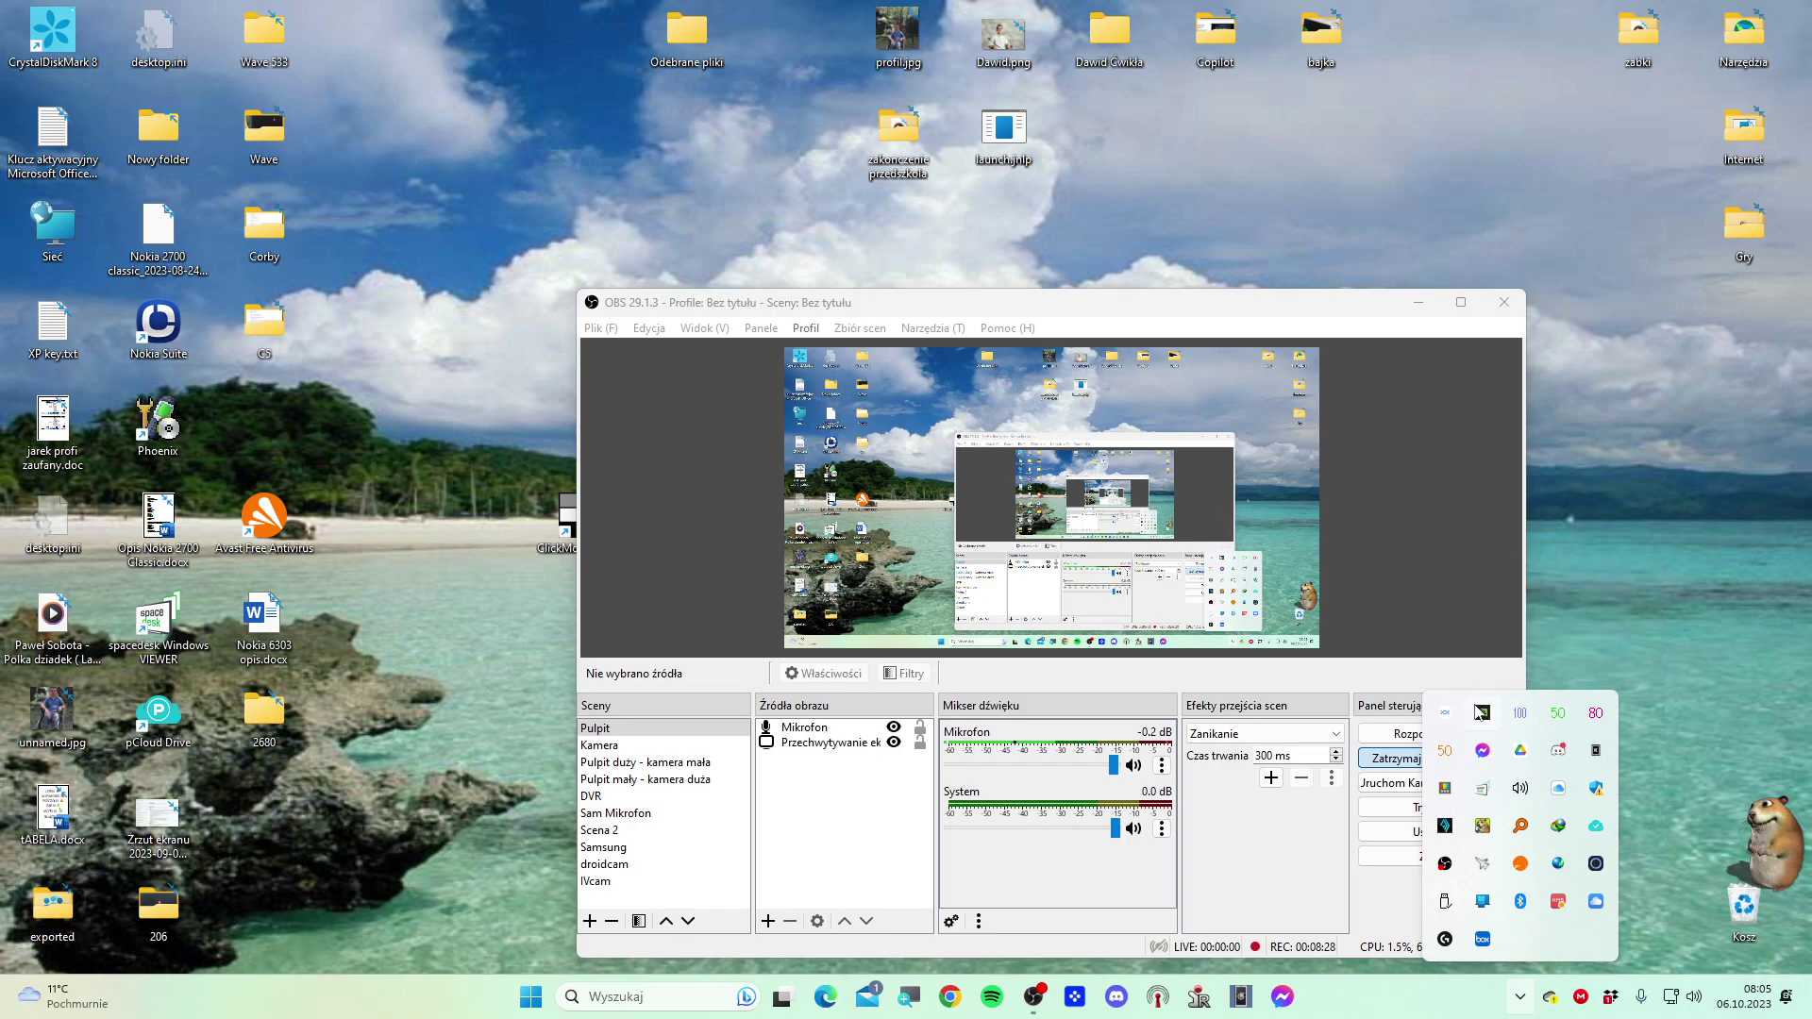
Reopen the ClickMonitorDDC settings and clear the comment of the first menu entry
right_click(1525, 717)
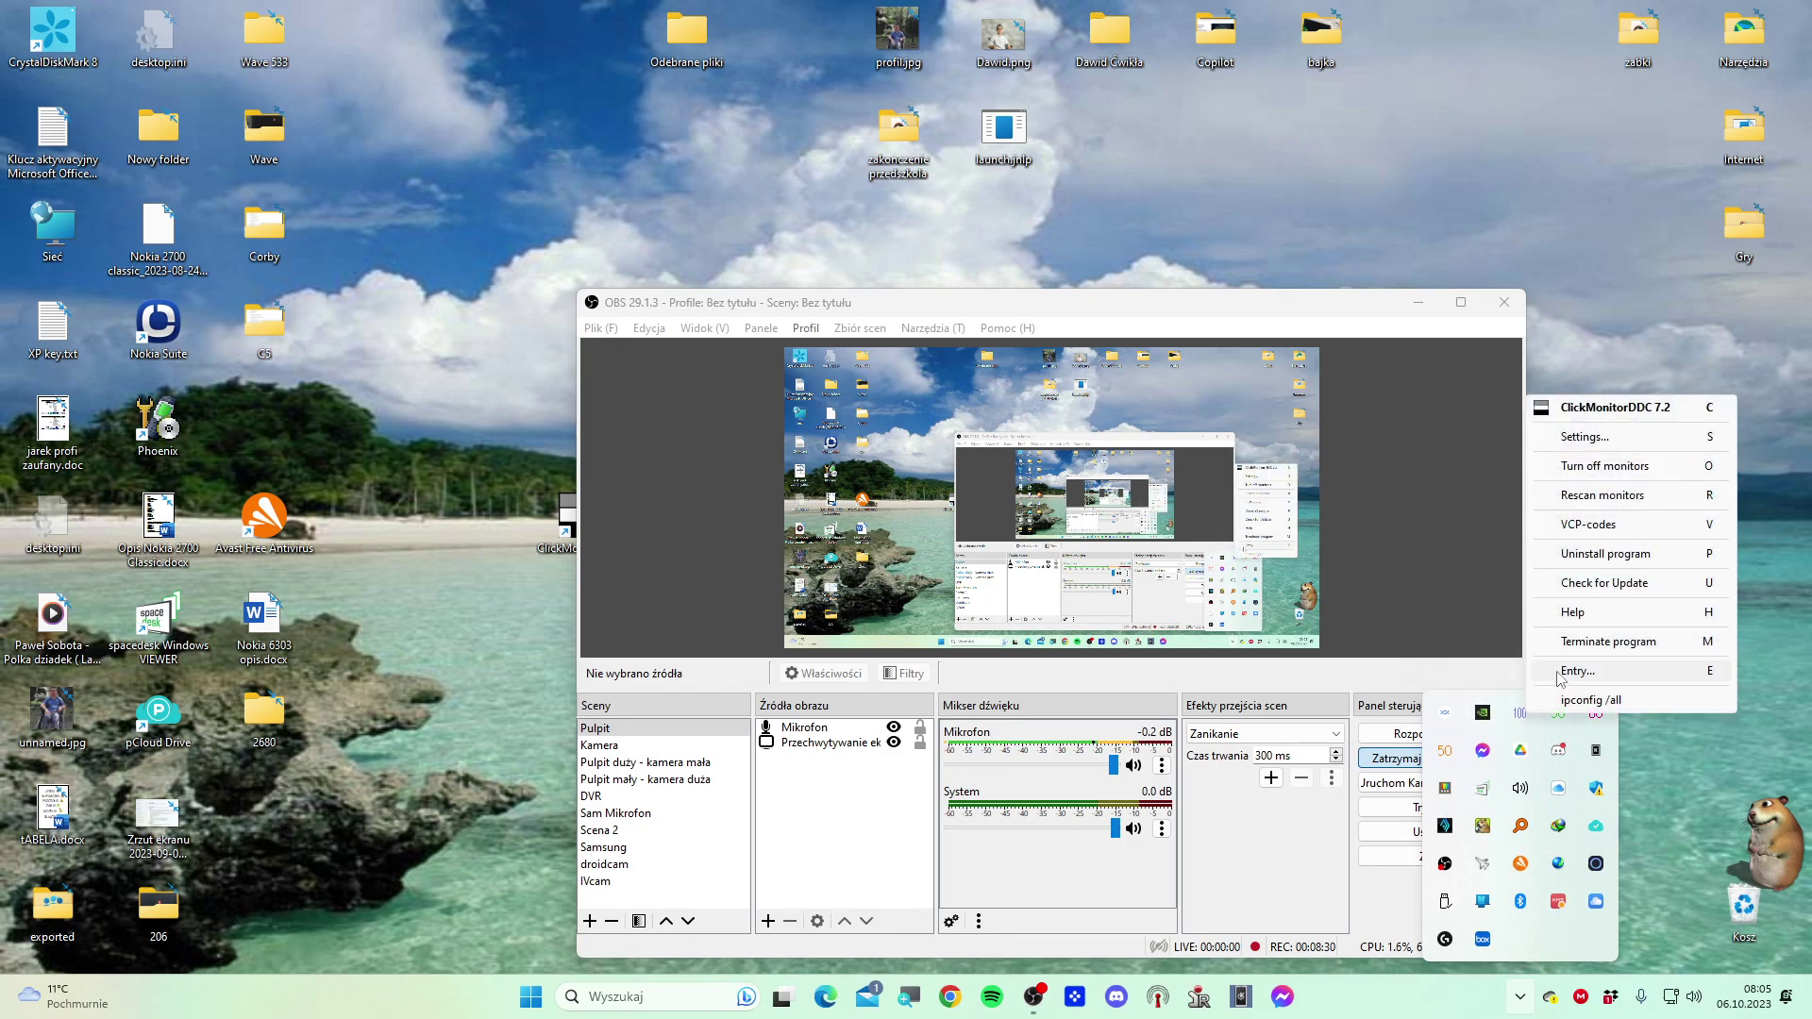
left_click(1601, 439)
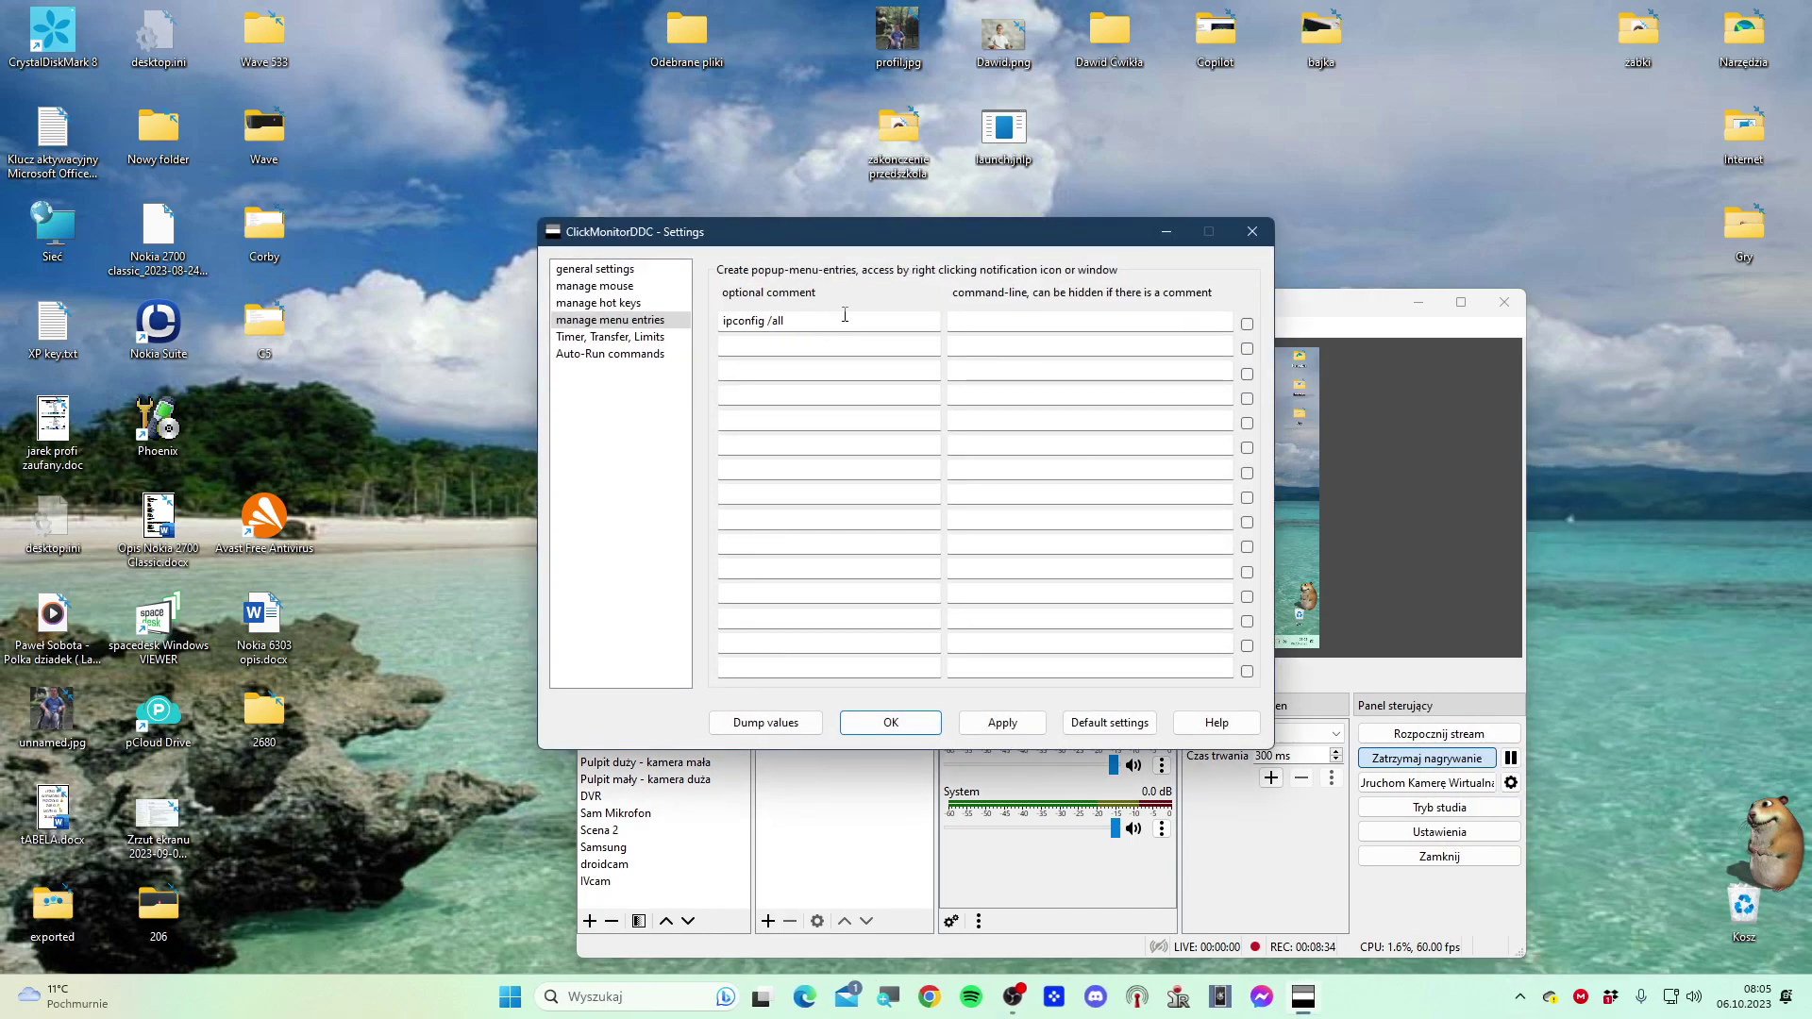
key("Tab")
key("BackSpace")
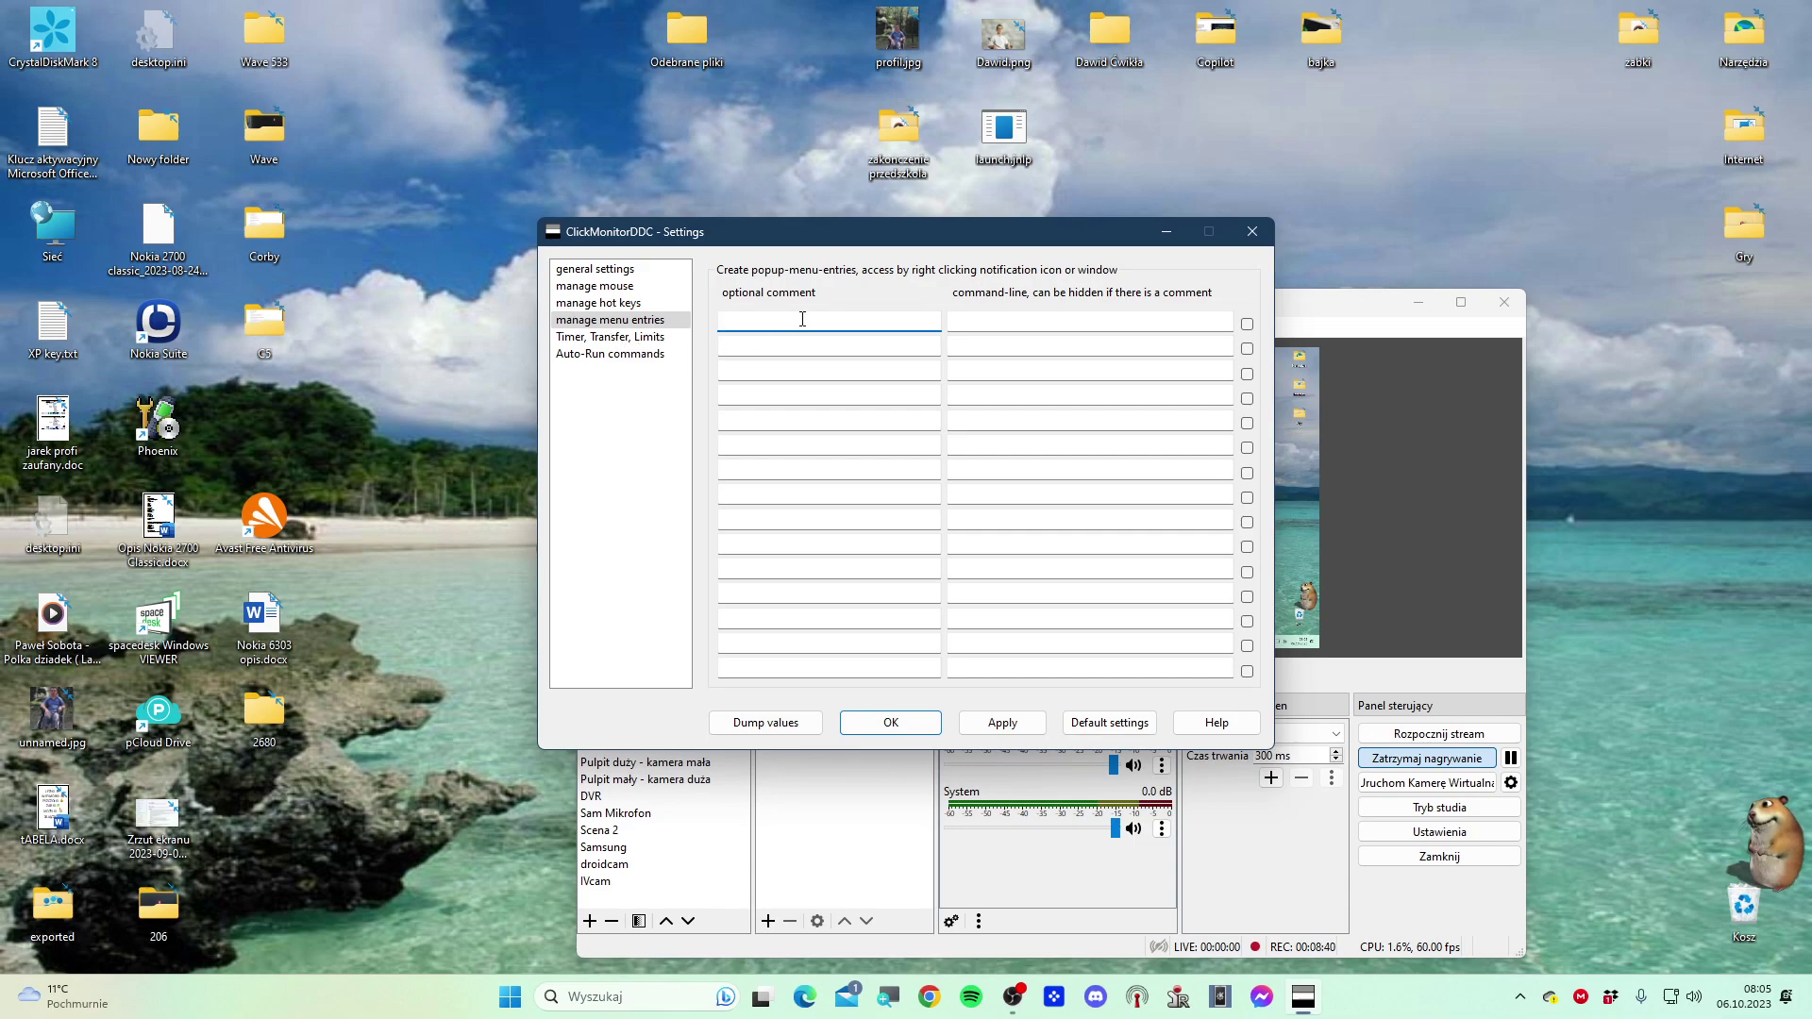
Give the first menu entry the comment ipconfig and the command line ipconfig /all, and apply it
left_click(981, 321)
left_click(836, 314)
type("ipconfig")
left_click(1019, 320)
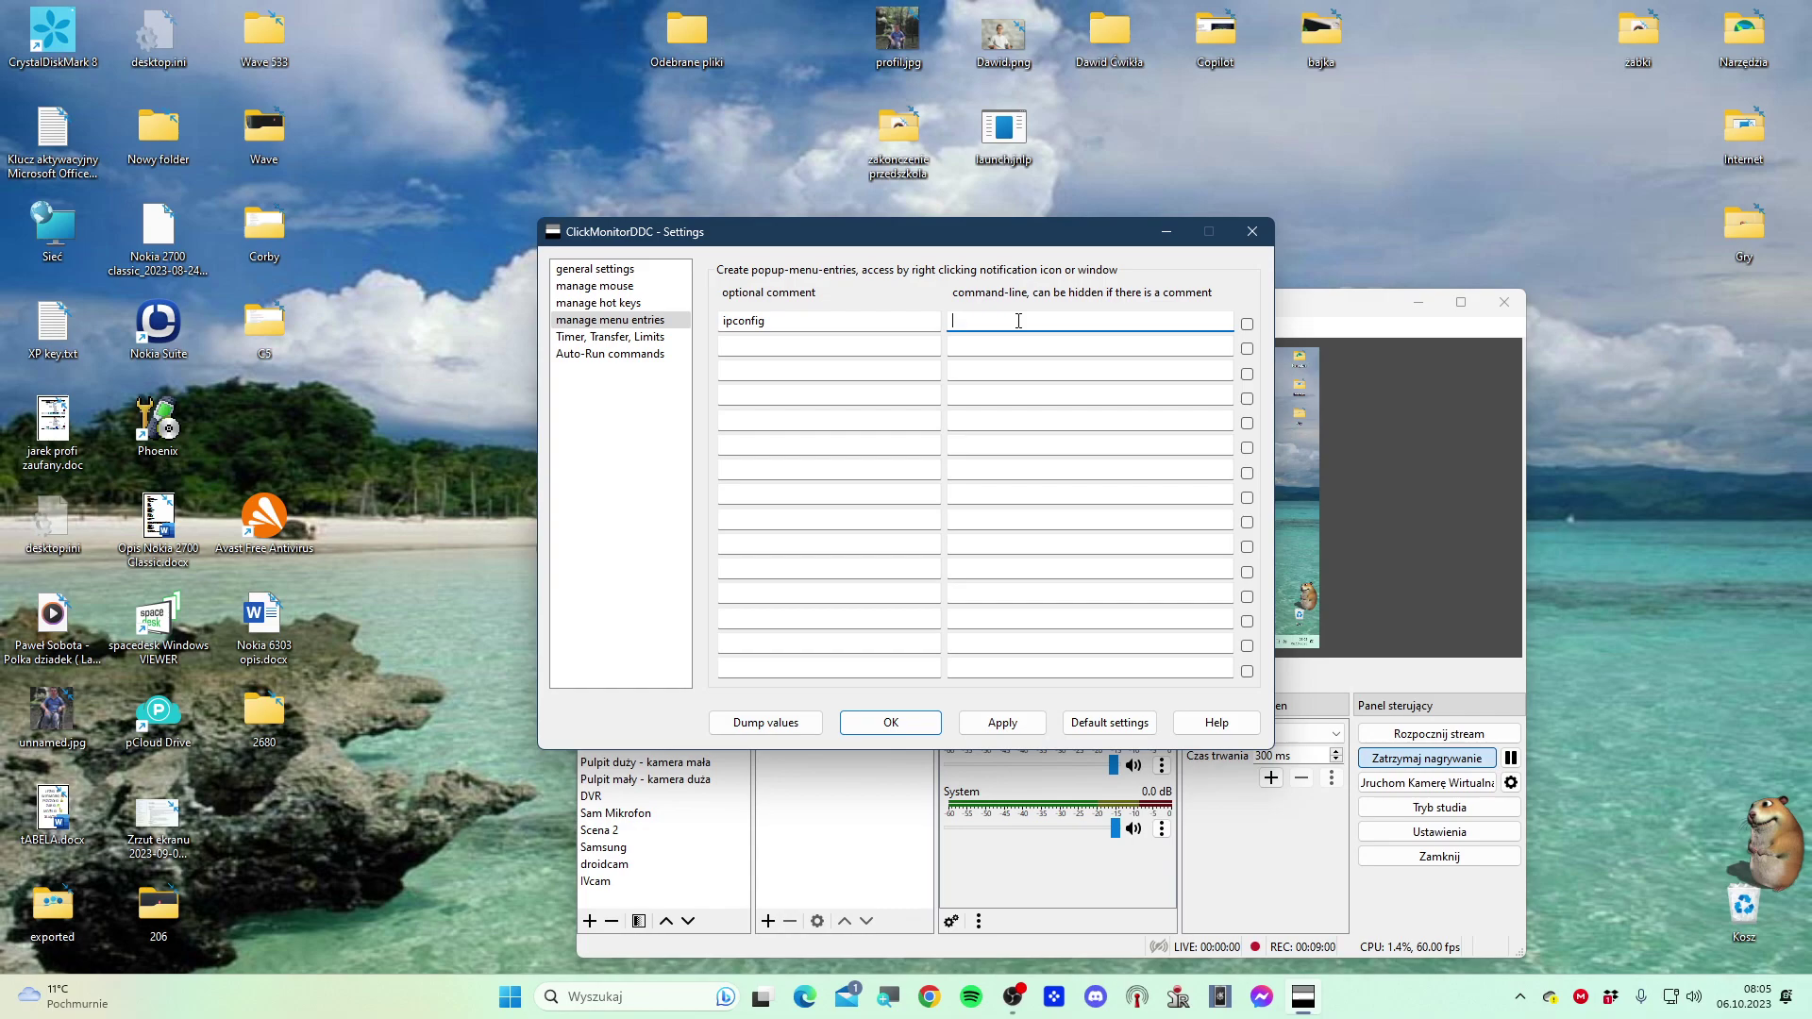
type("onfig /all")
left_click(1001, 723)
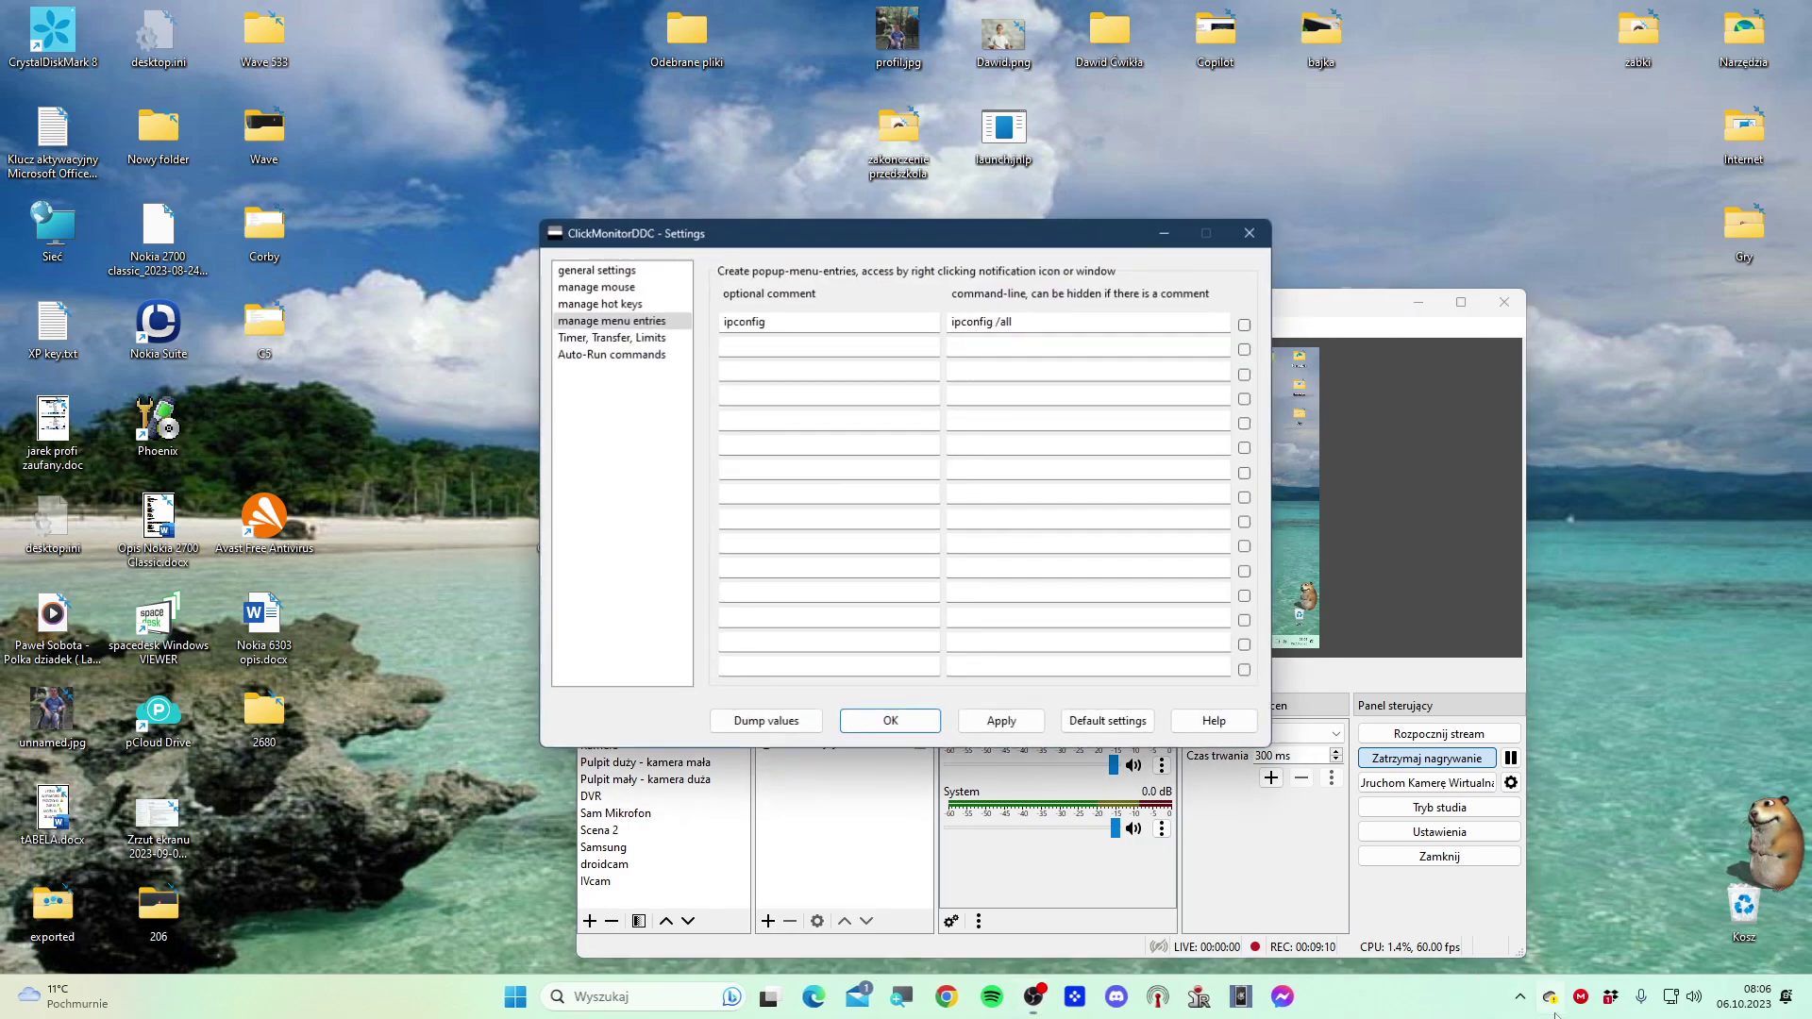
Test the applied ipconfig entry with its separate command line through ClickMonitorDDC's notification icon
left_click(1519, 997)
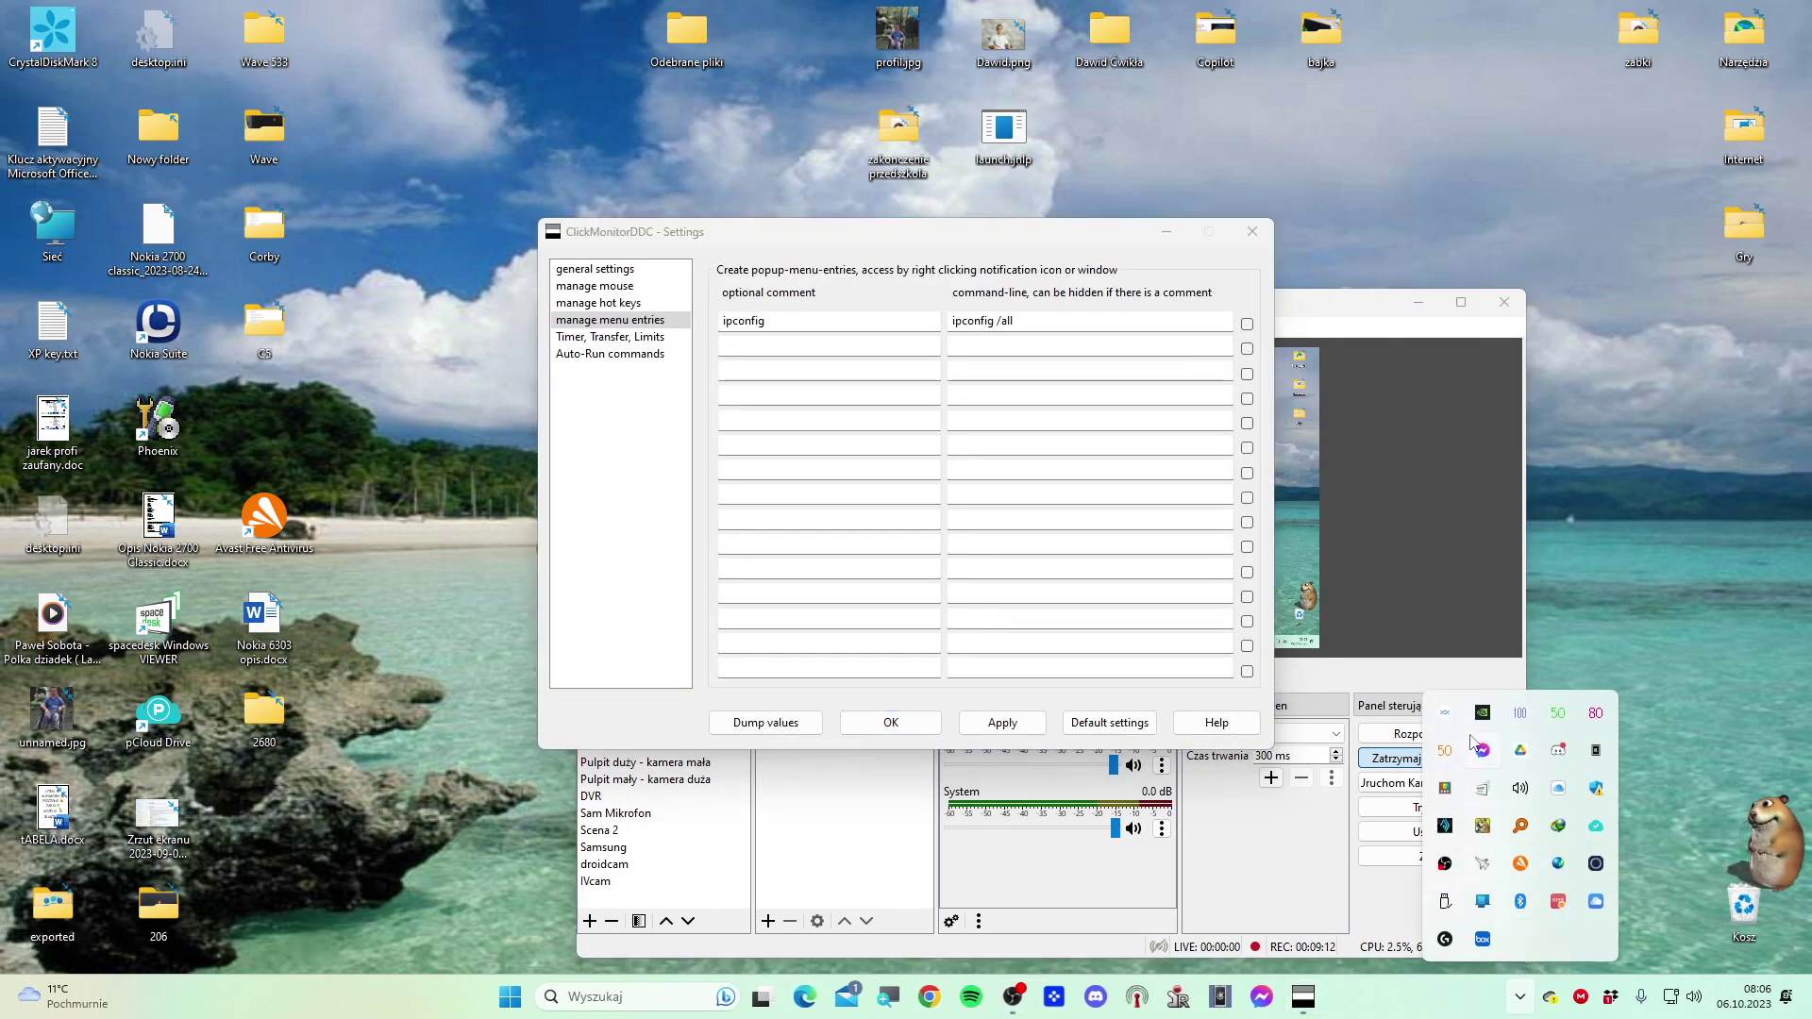
right_click(1441, 754)
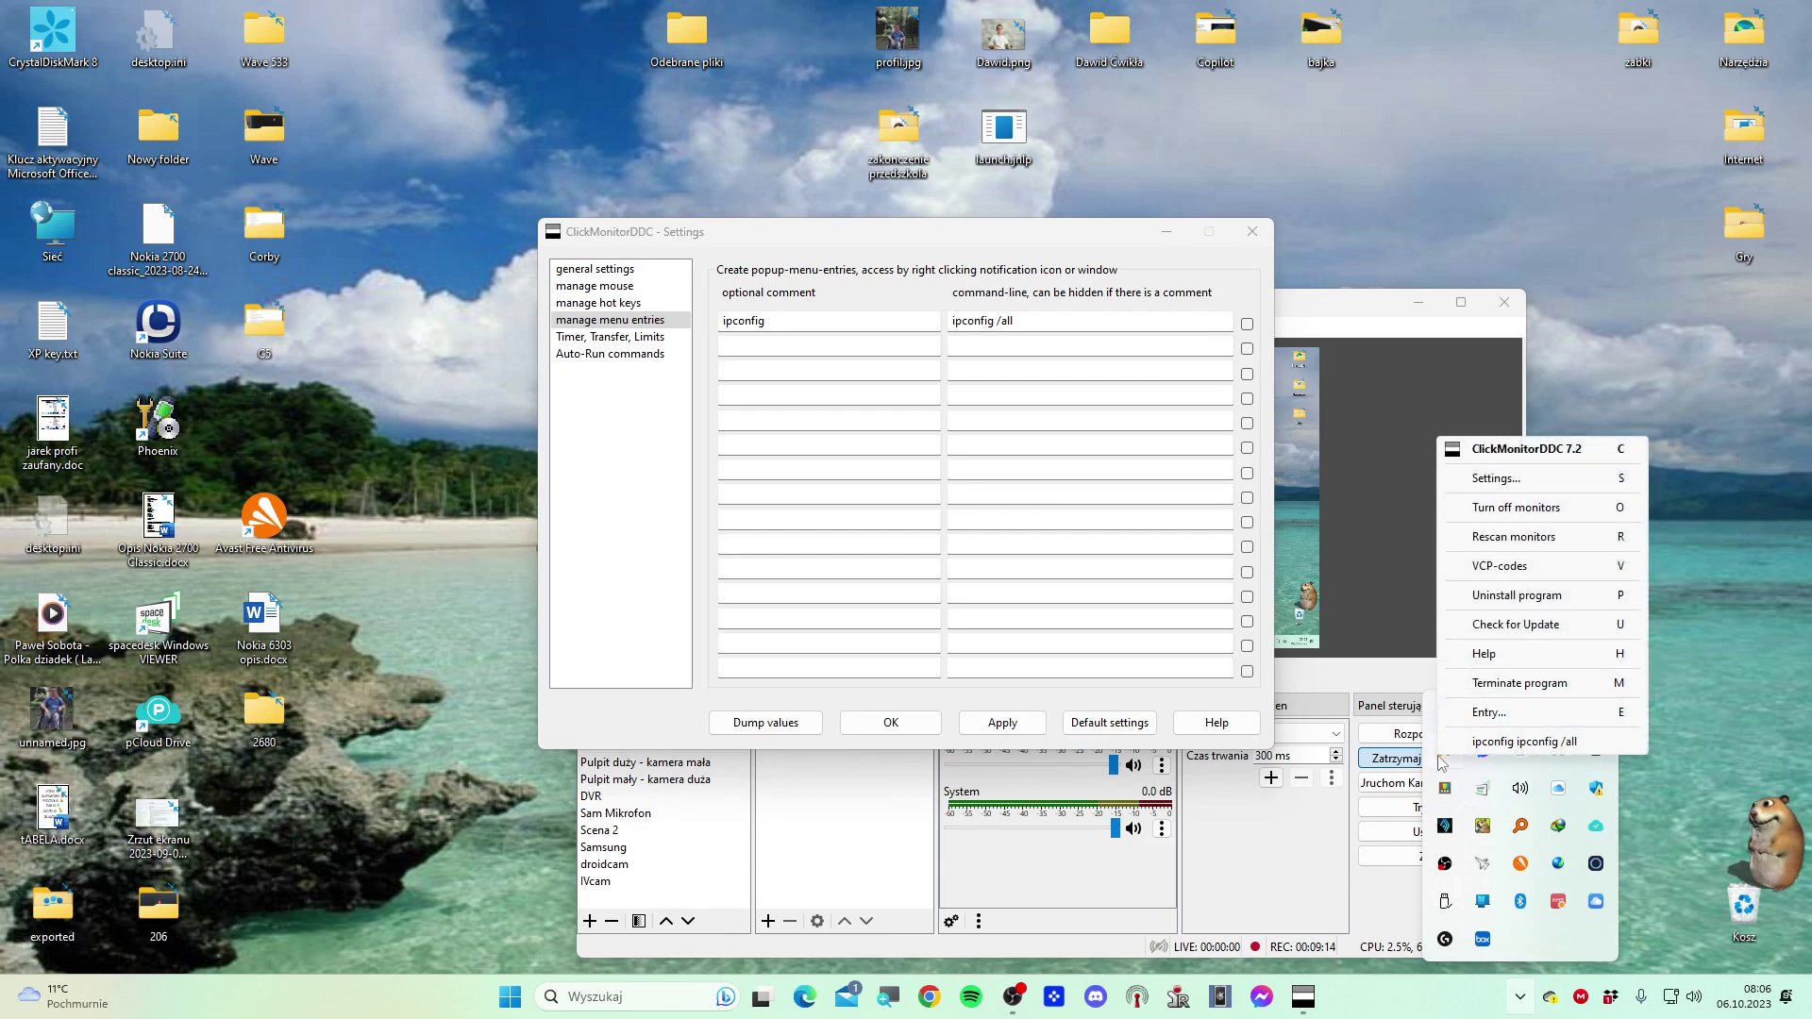
left_click(1555, 744)
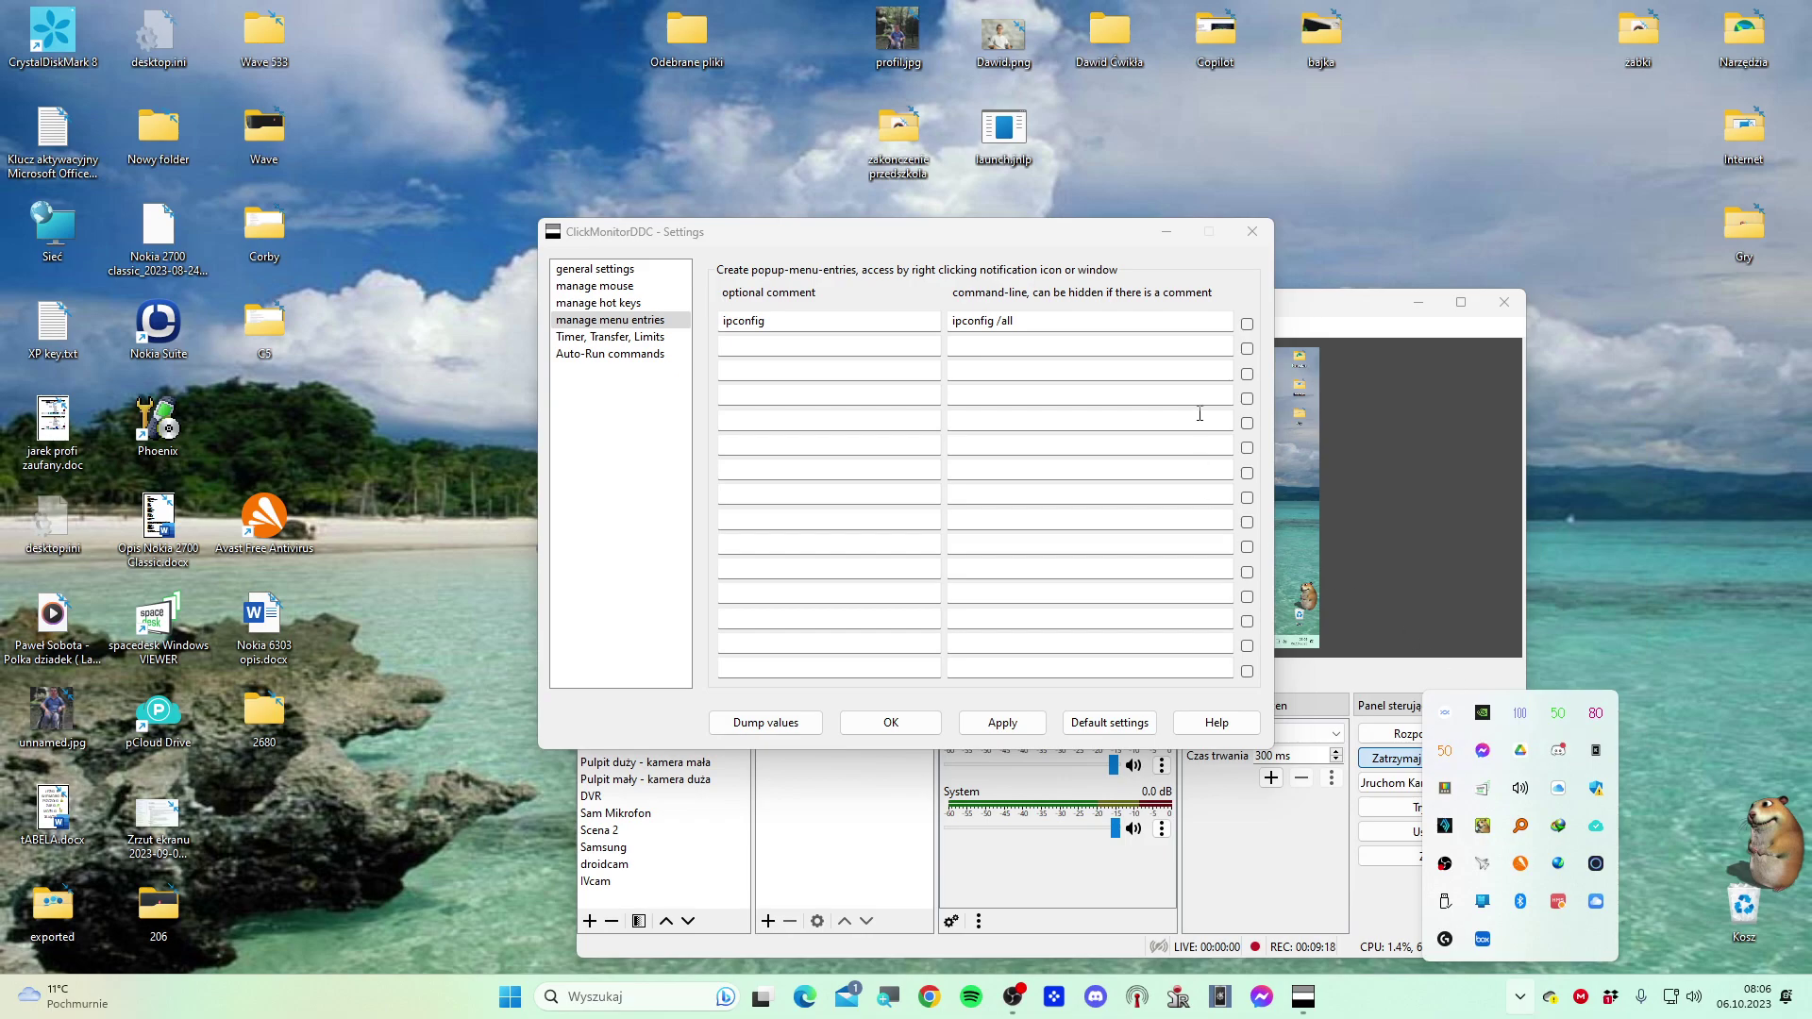
Enable the checkbox of the ipconfig menu entry and run the entry again from the notification icon
left_click(1246, 324)
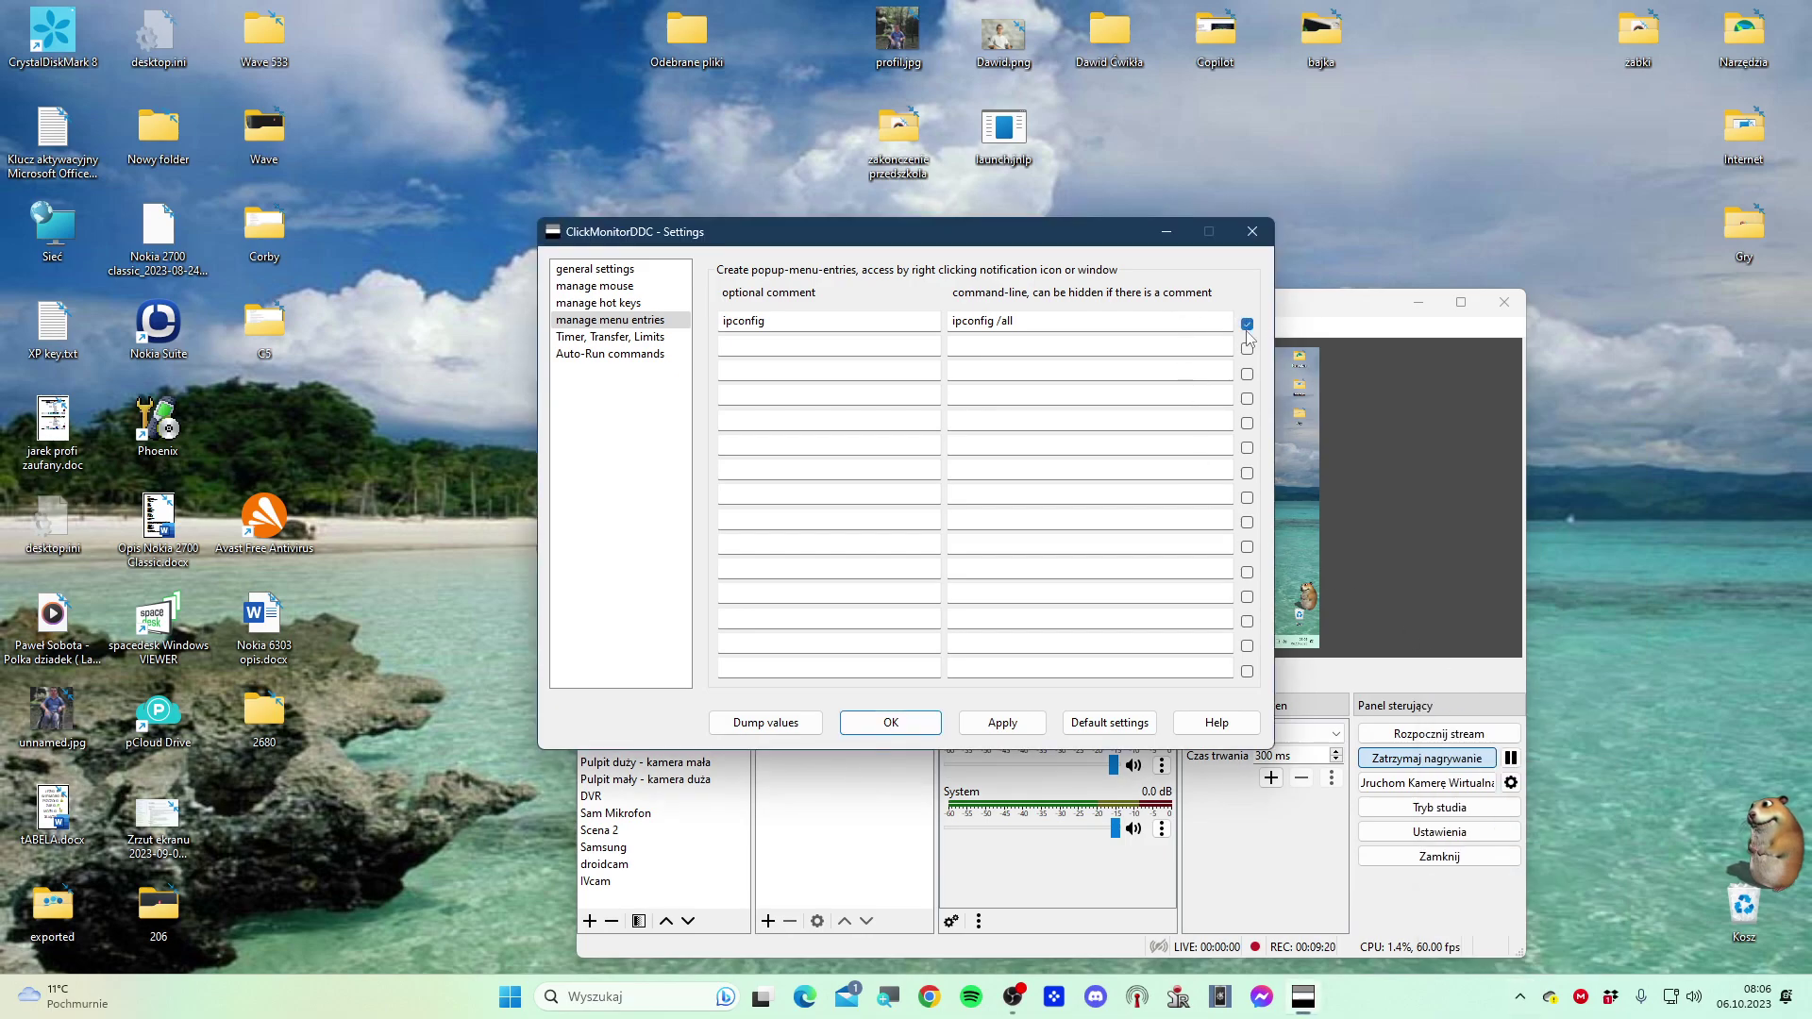
left_click(1519, 997)
right_click(1521, 752)
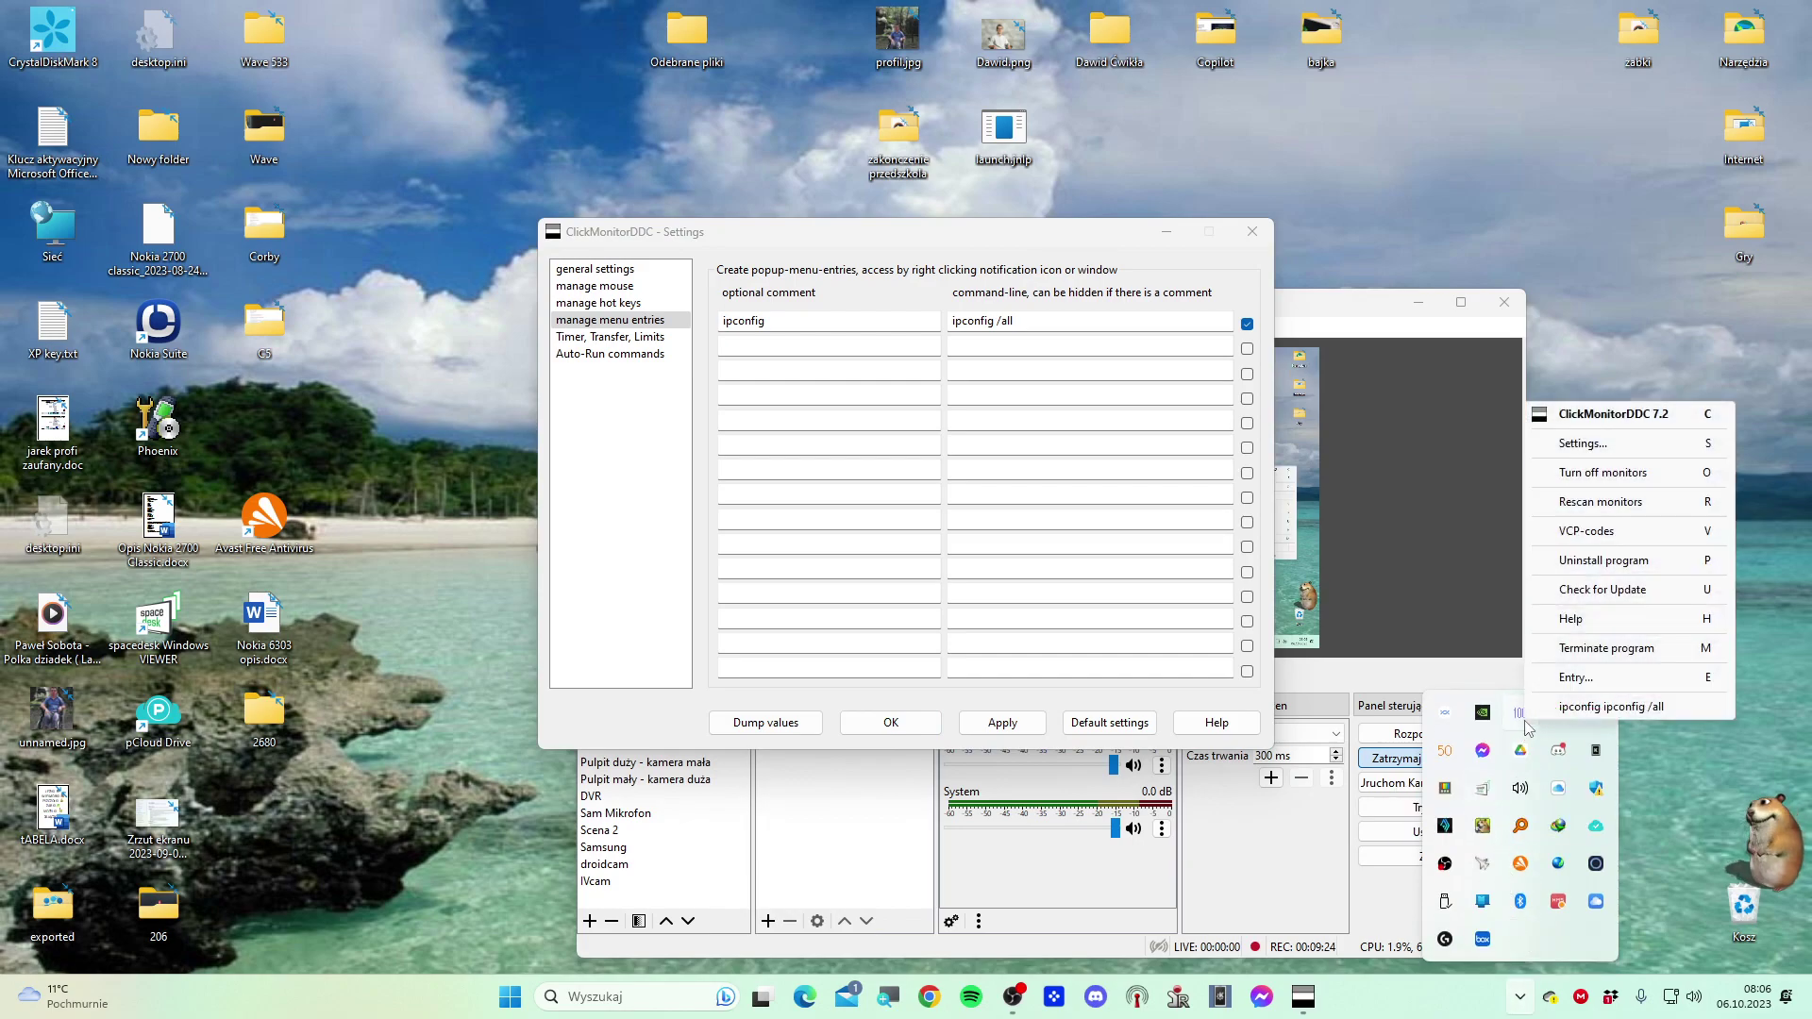
left_click(1604, 708)
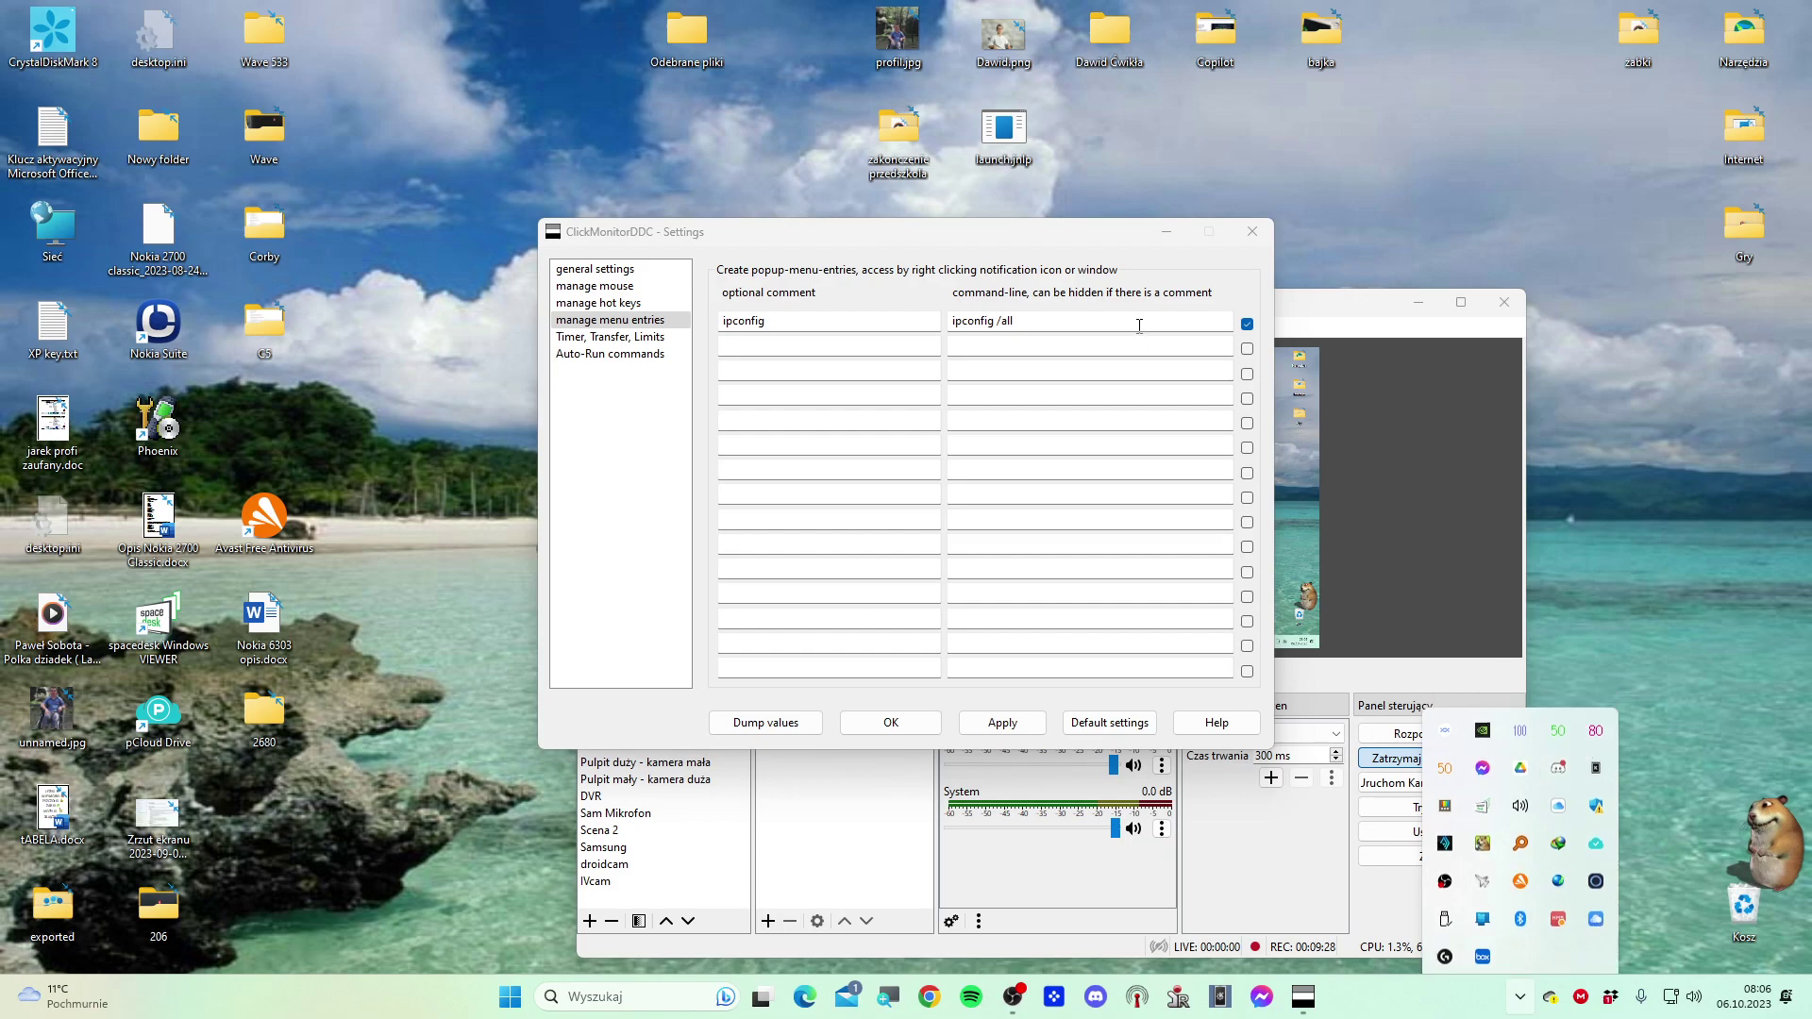
Disable the first menu entry's checkbox and clear its comment and command line
left_click(1252, 327)
left_click_drag(1155, 320, 667, 300)
key("BackSpace")
key("BackSpace")
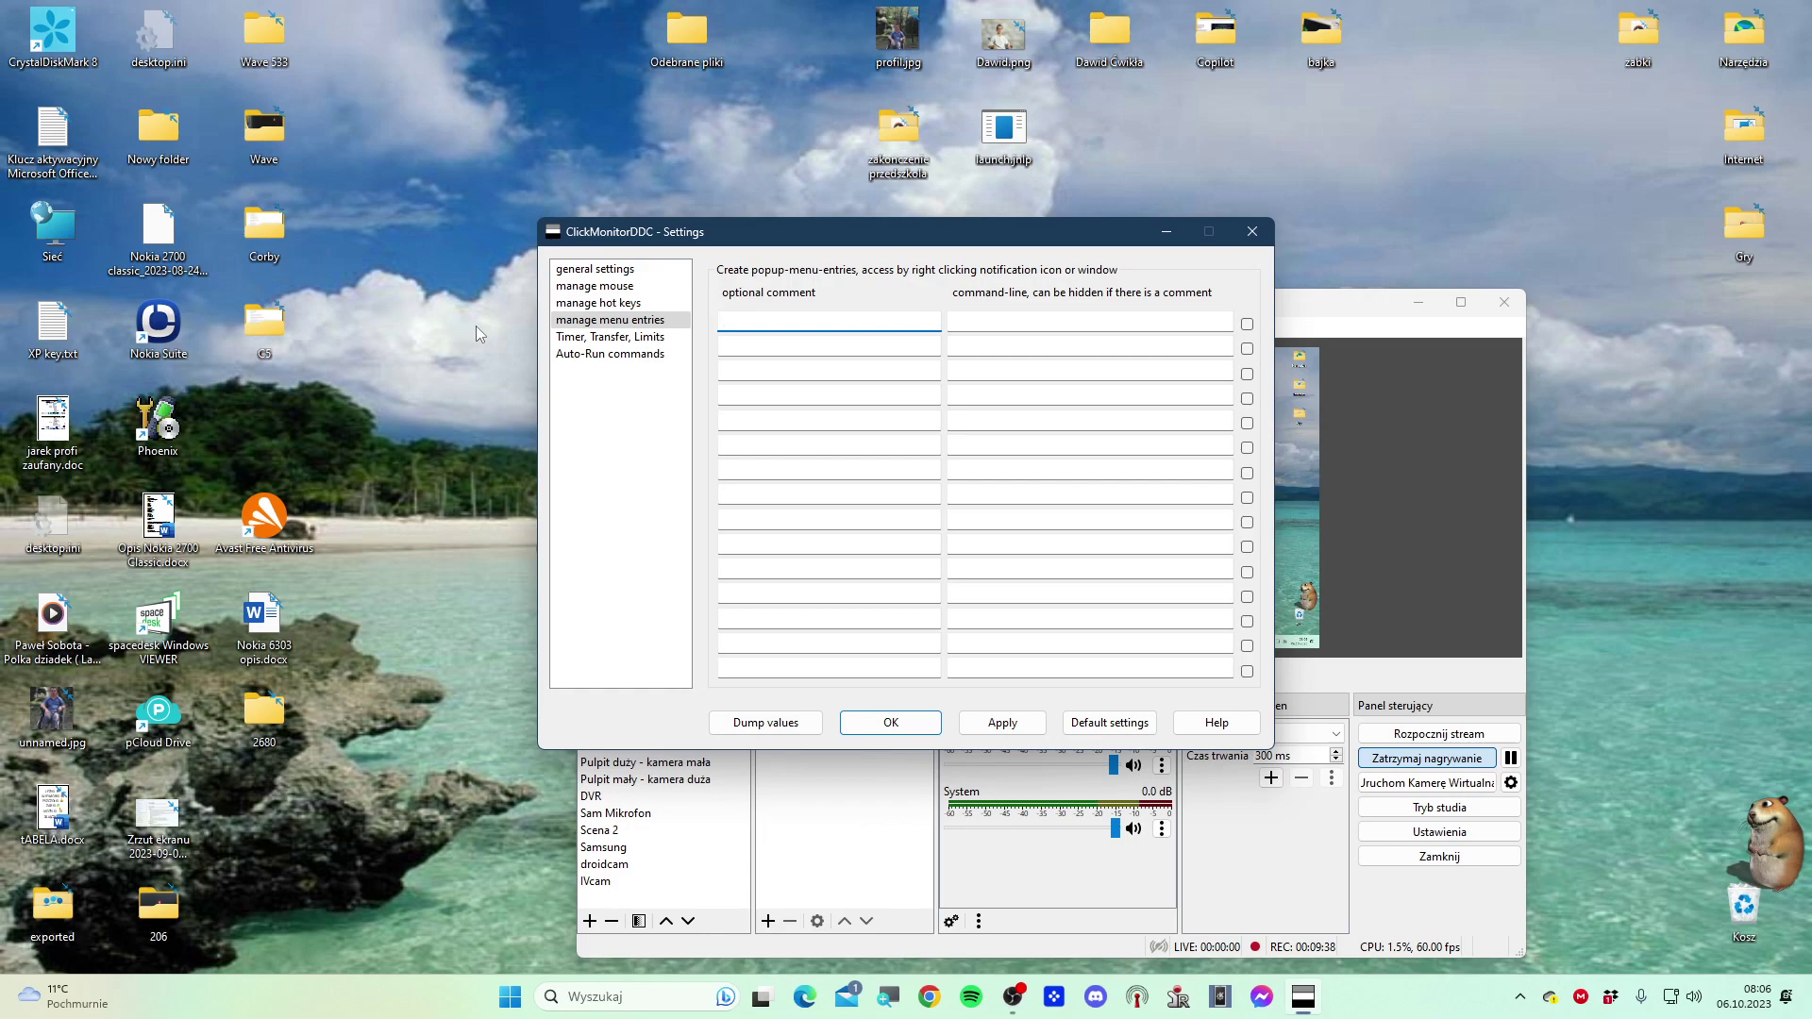
Look through the Timer, Transfer, Limits and the Auto-Run commands settings, and return to the menu entries
left_click(618, 340)
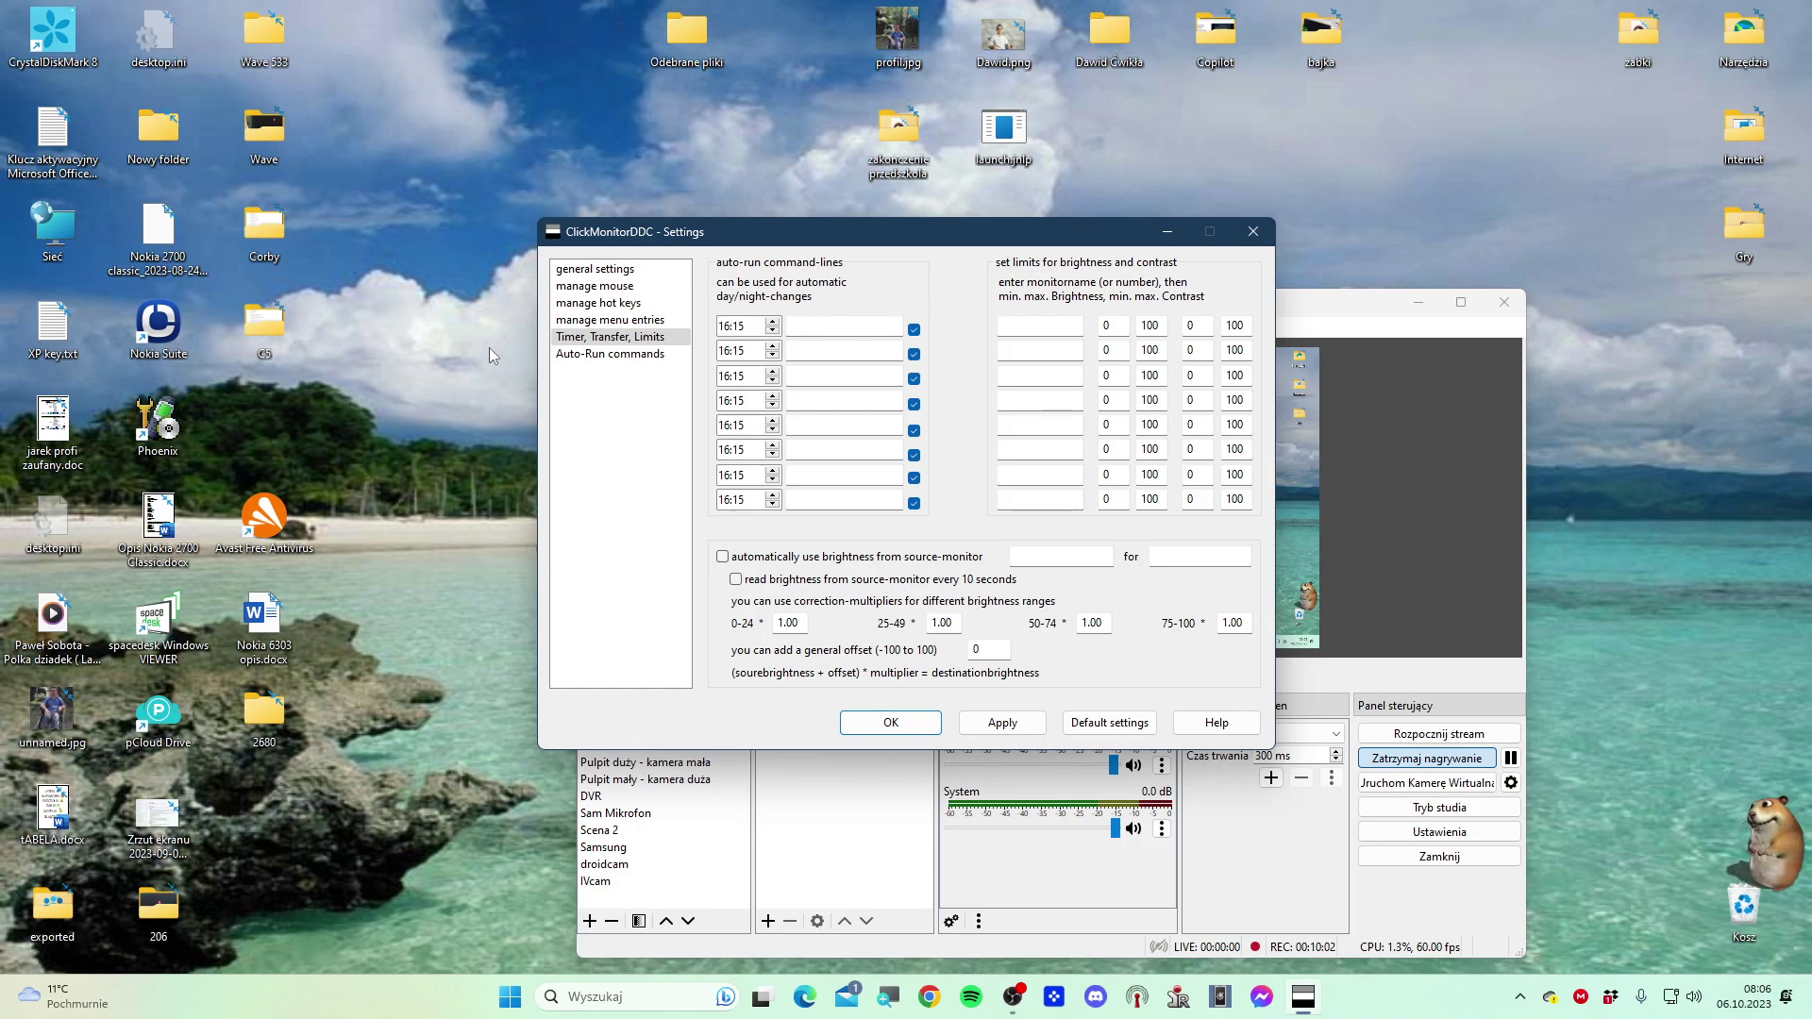
left_click(623, 353)
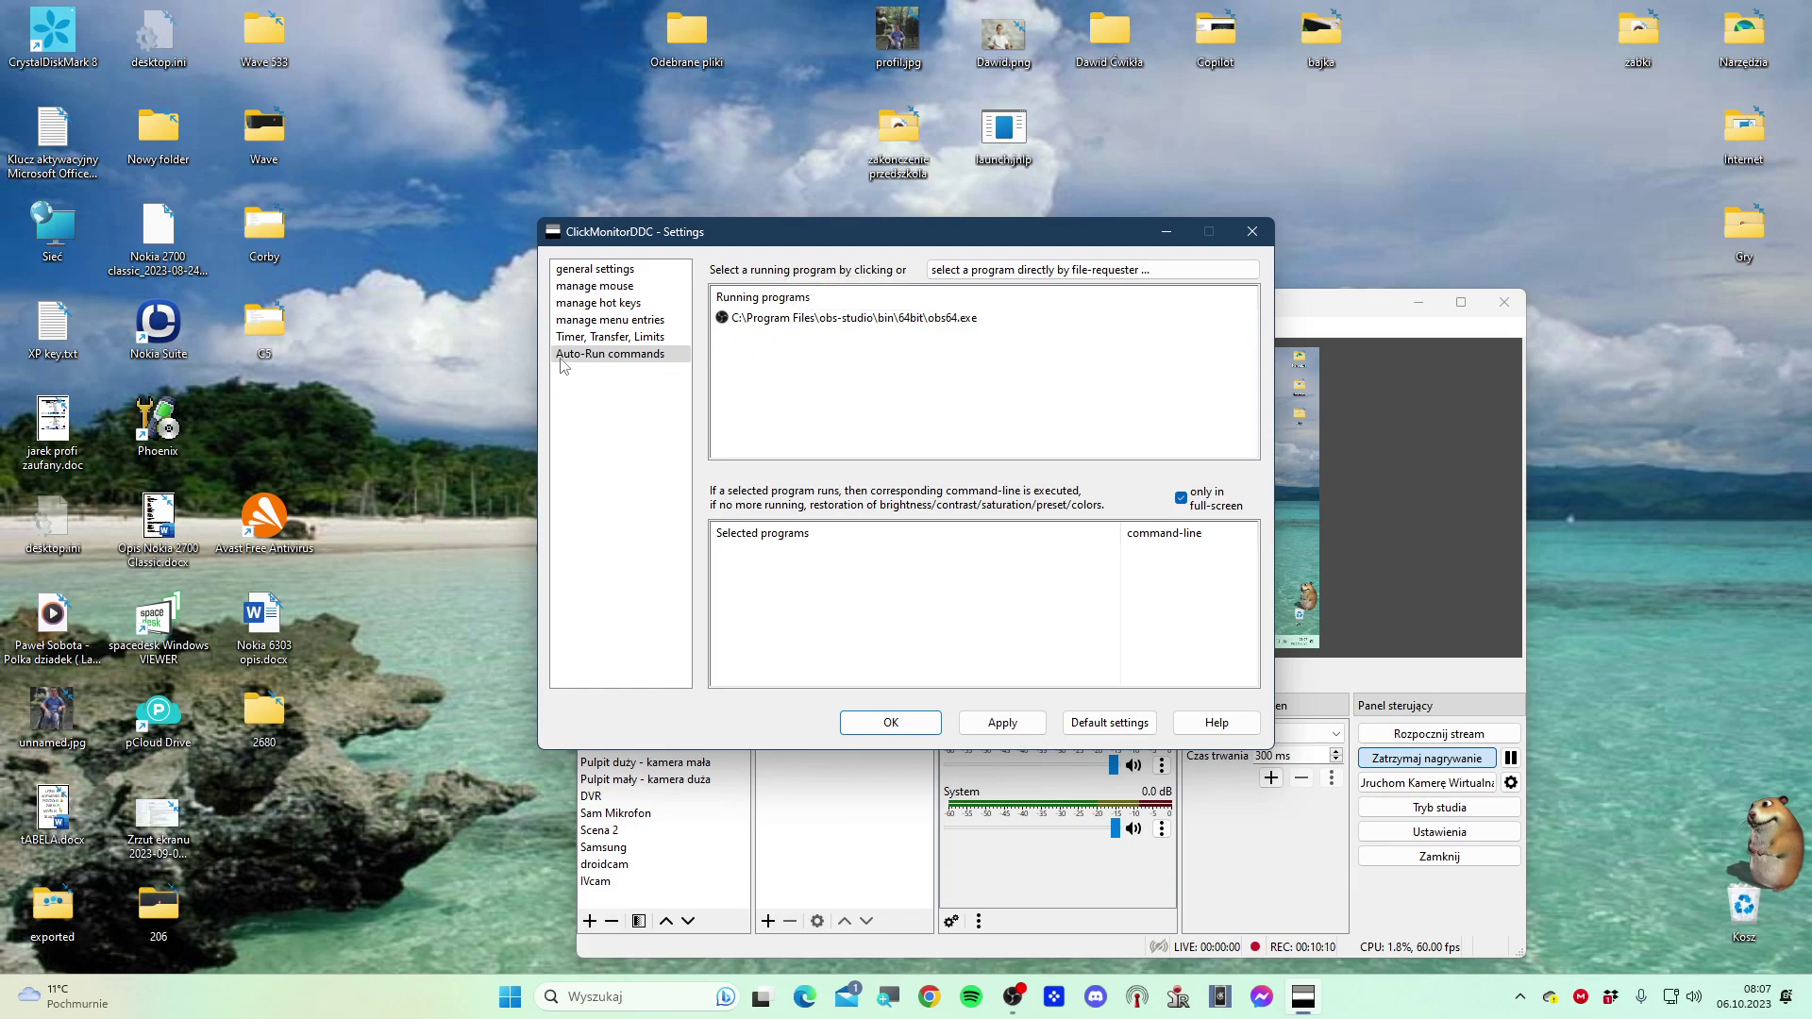
left_click(604, 340)
left_click(617, 323)
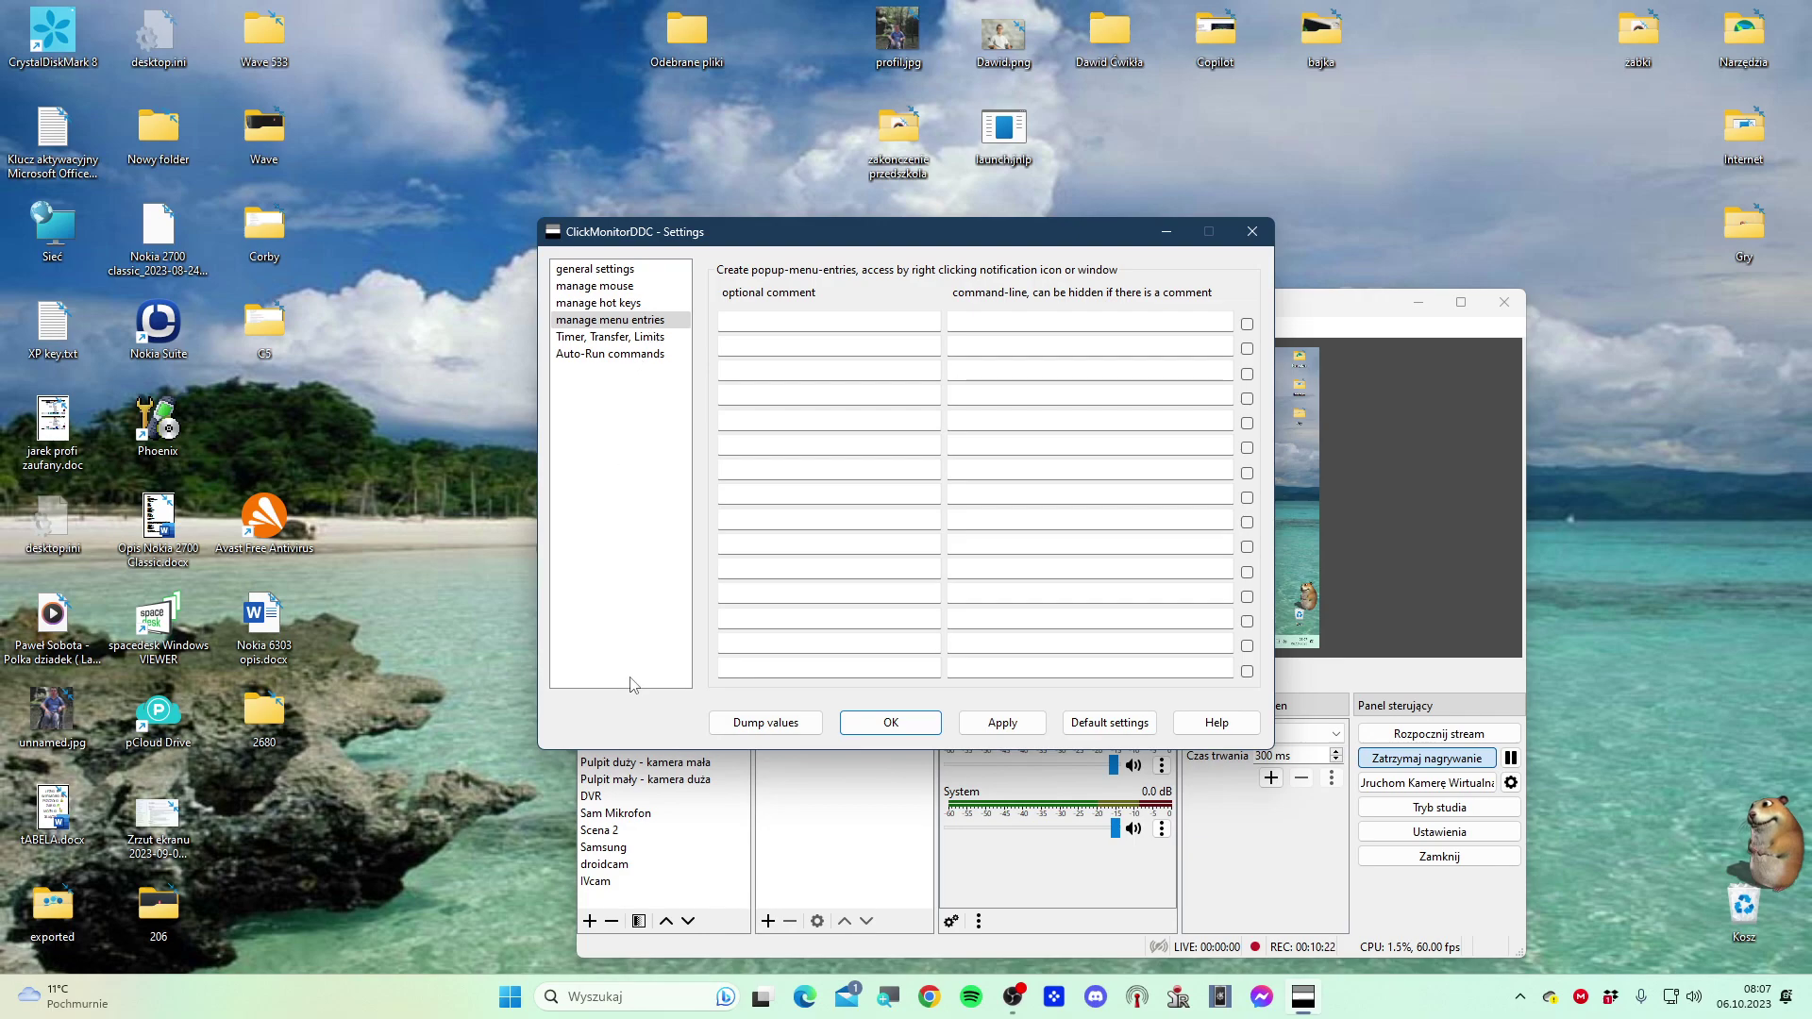
left_click(775, 733)
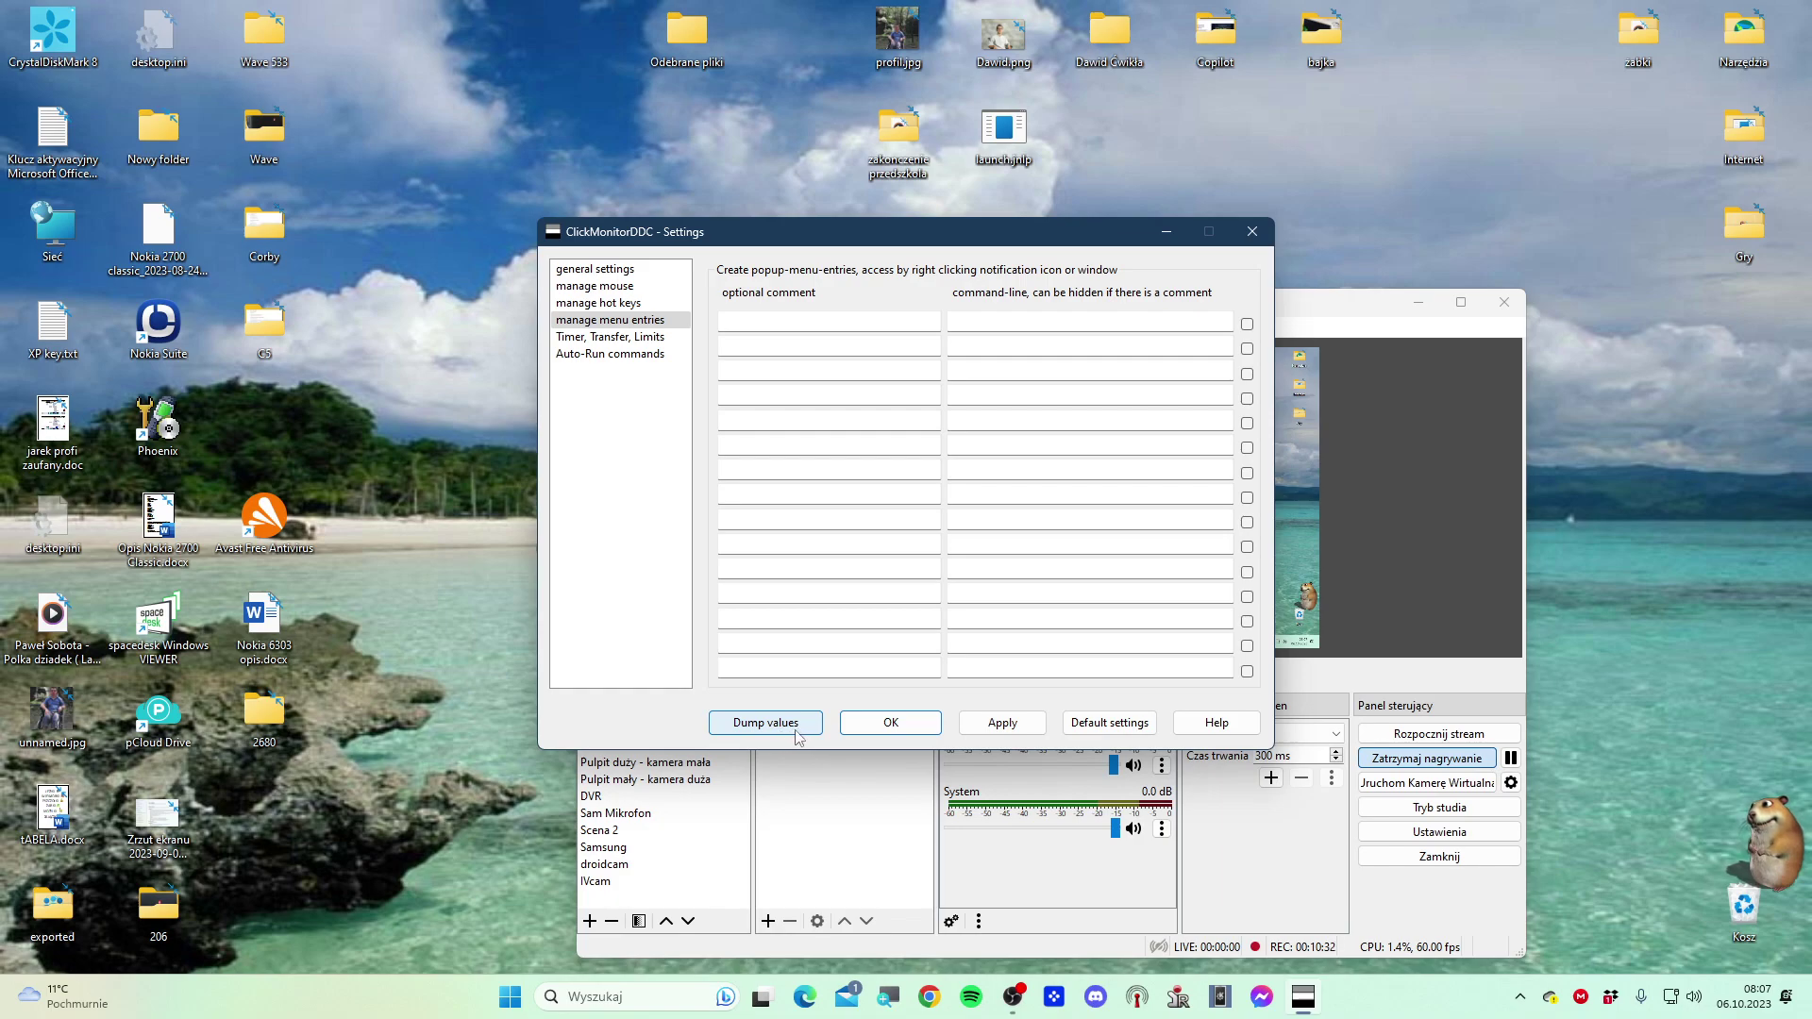
Switch to Microsoft Edge, open translate.google.pl and translate the English word dump into Polish
left_click(804, 1006)
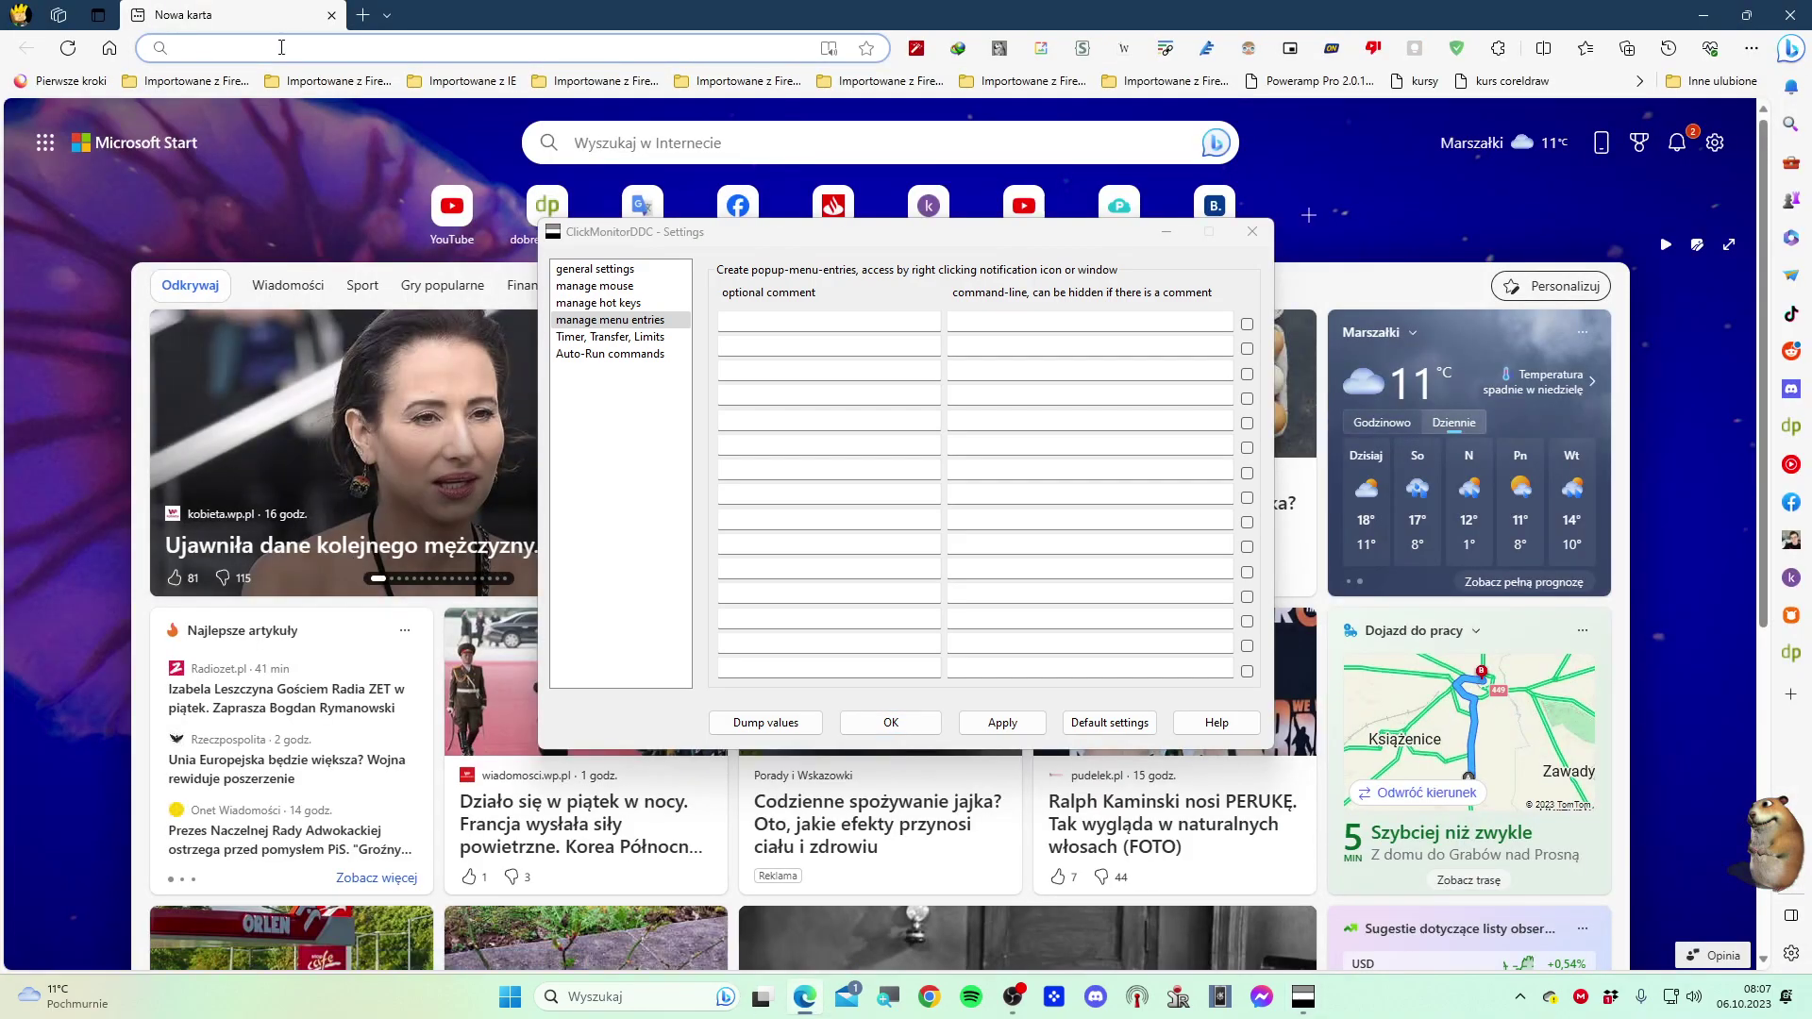
left_click(278, 49)
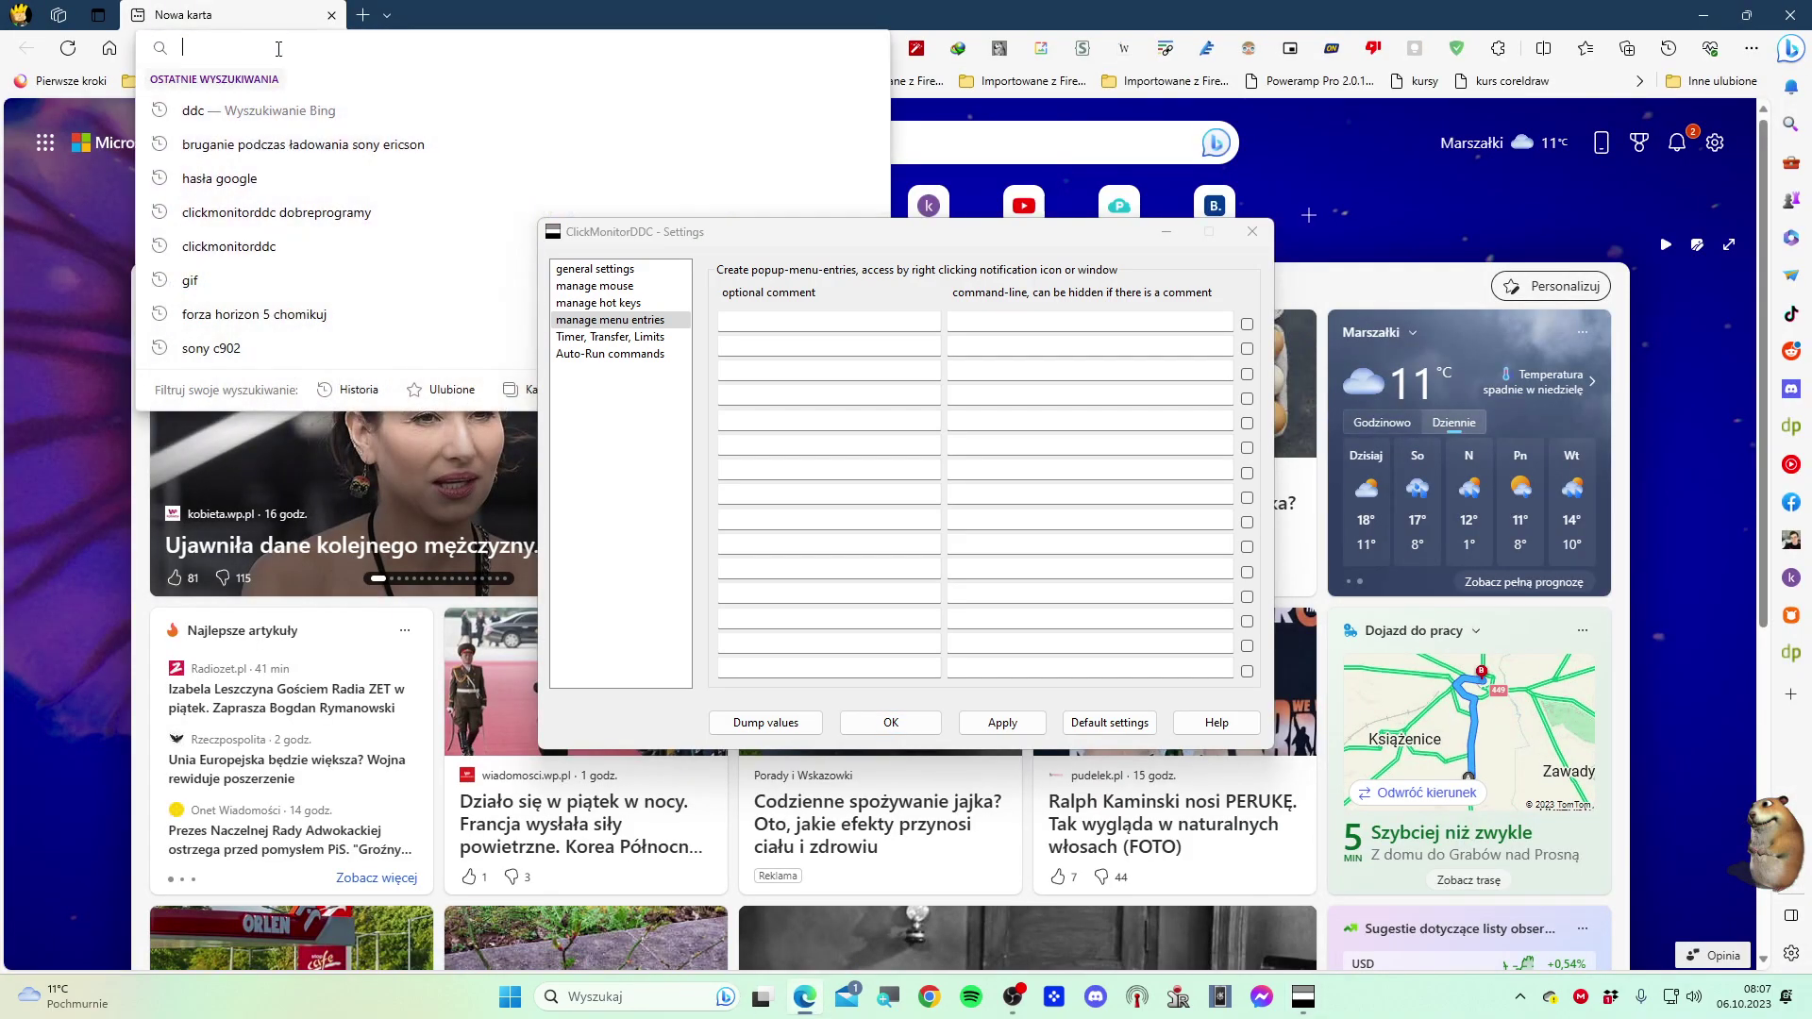
type("translate.google.pl")
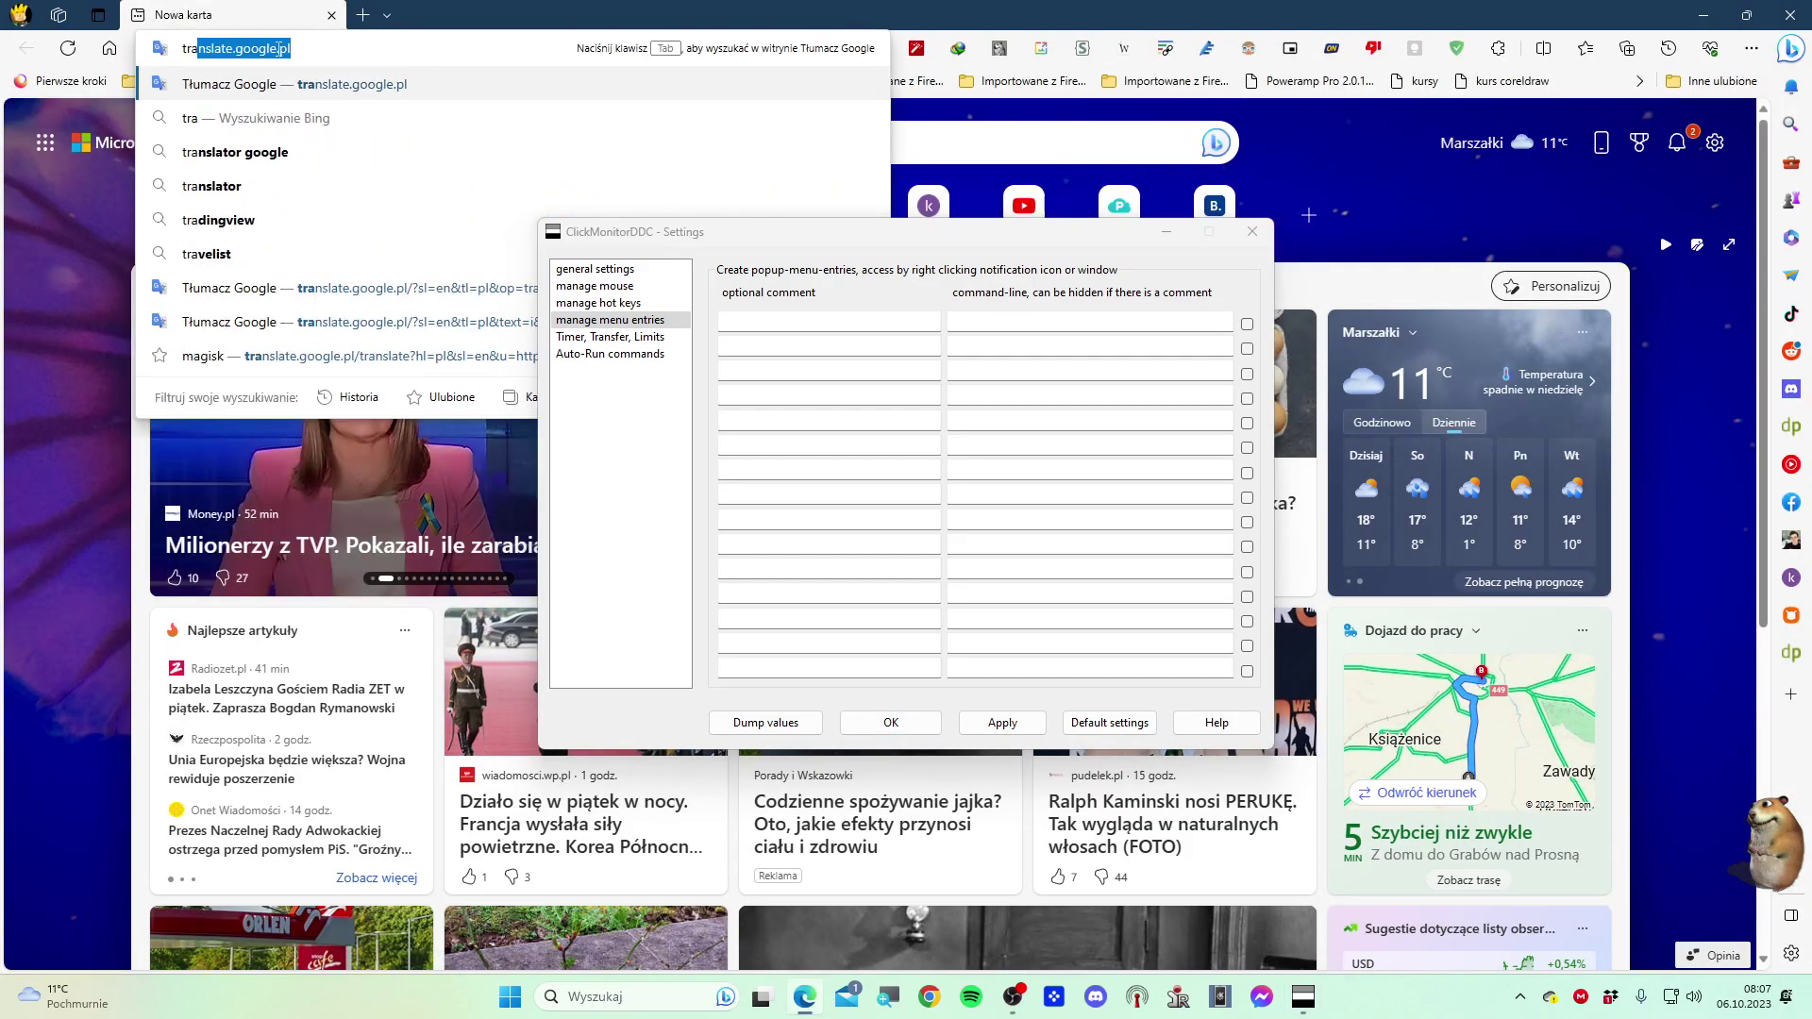
key("Return")
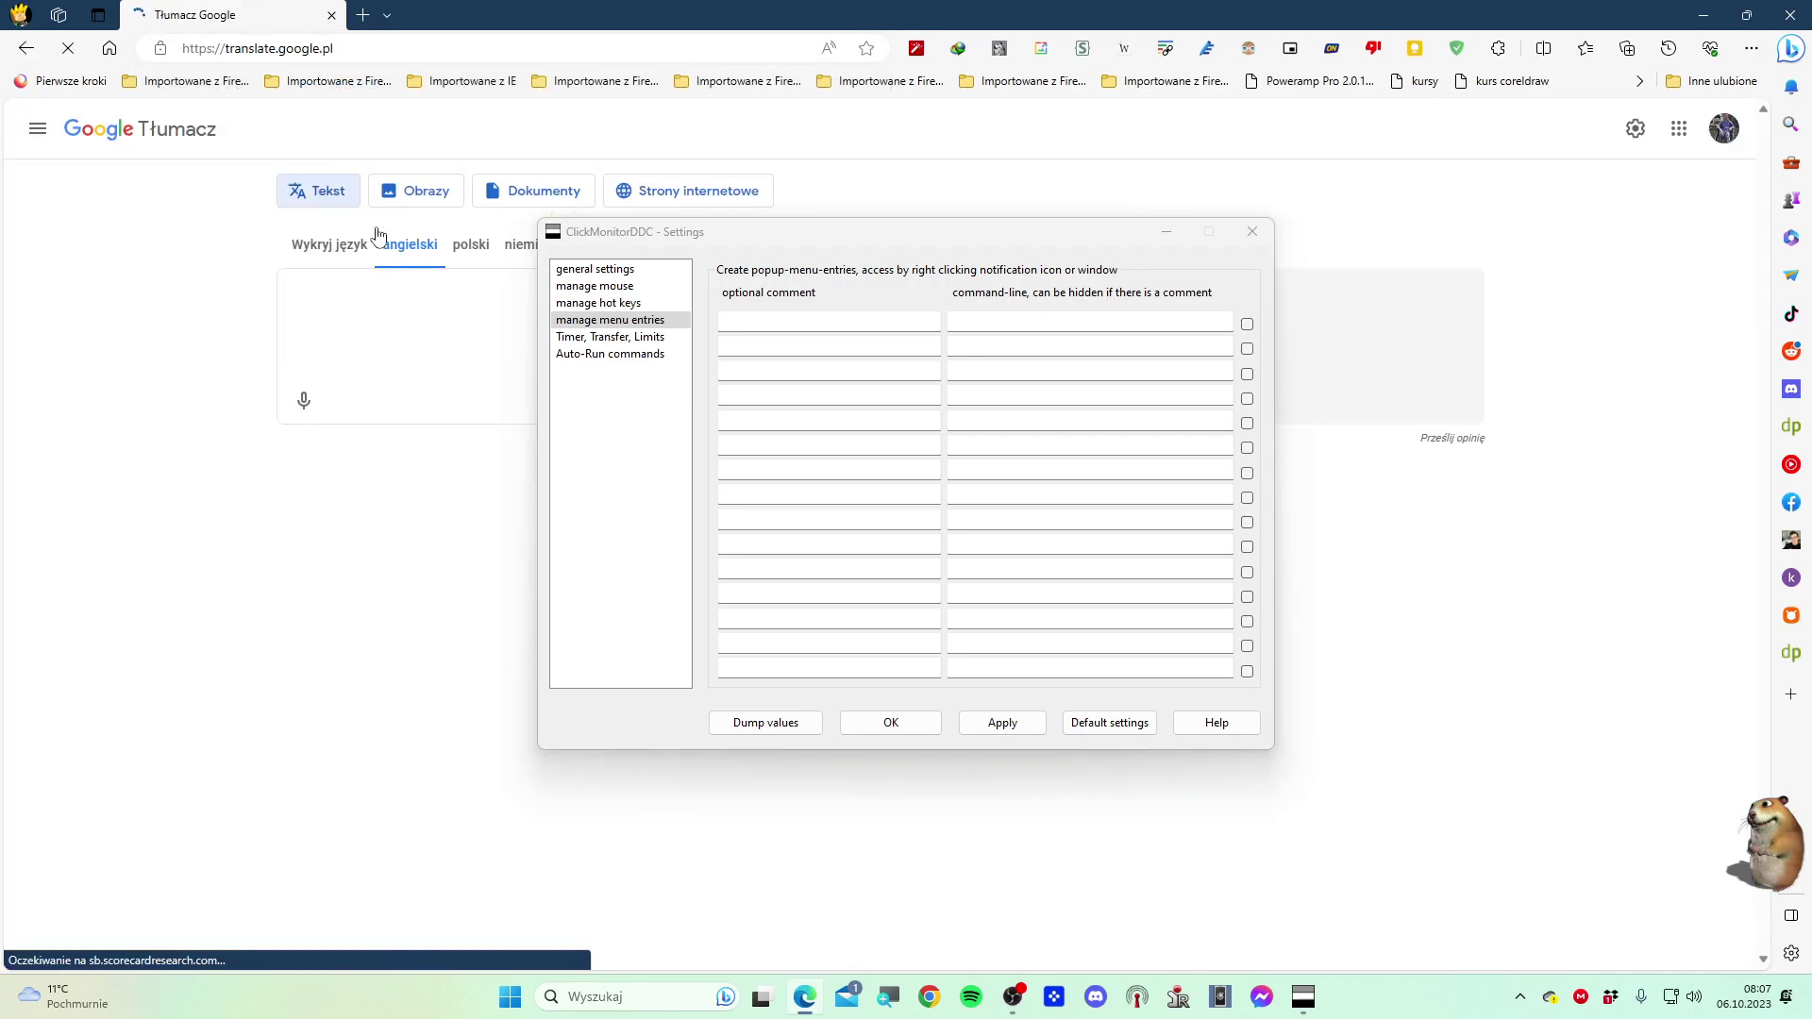
type("dumb")
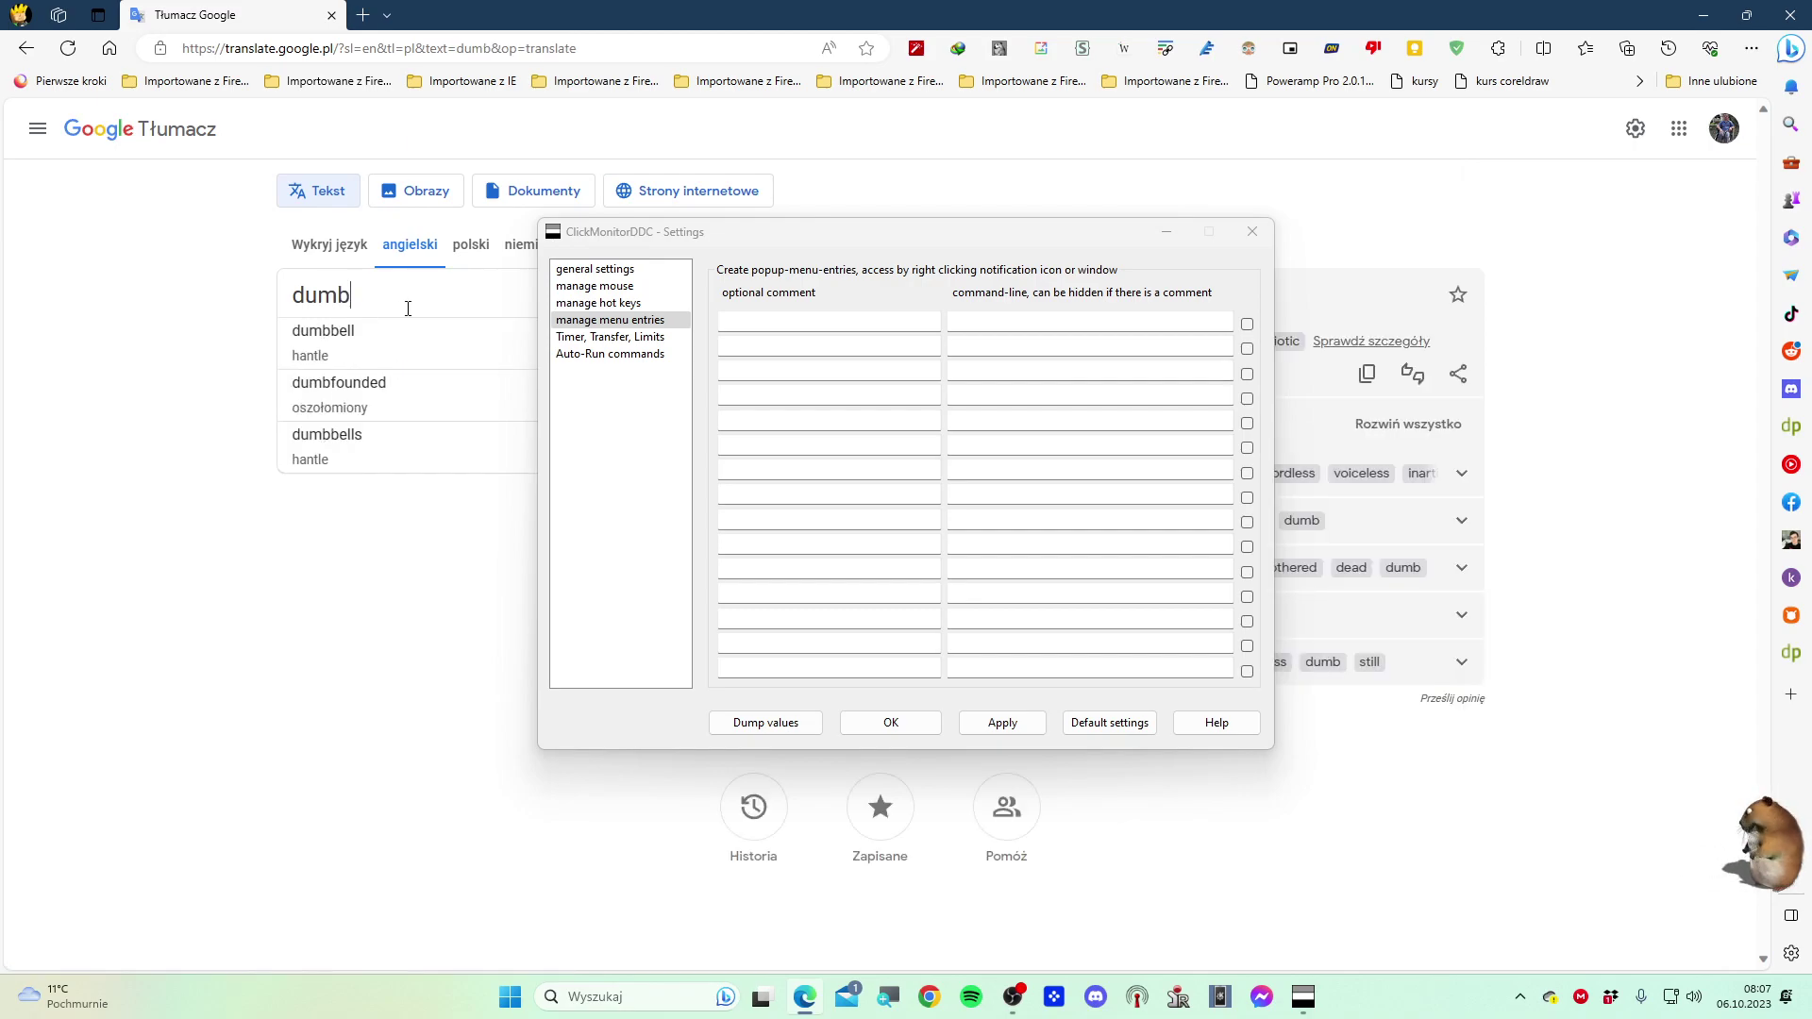
key("BackSpace")
type("p")
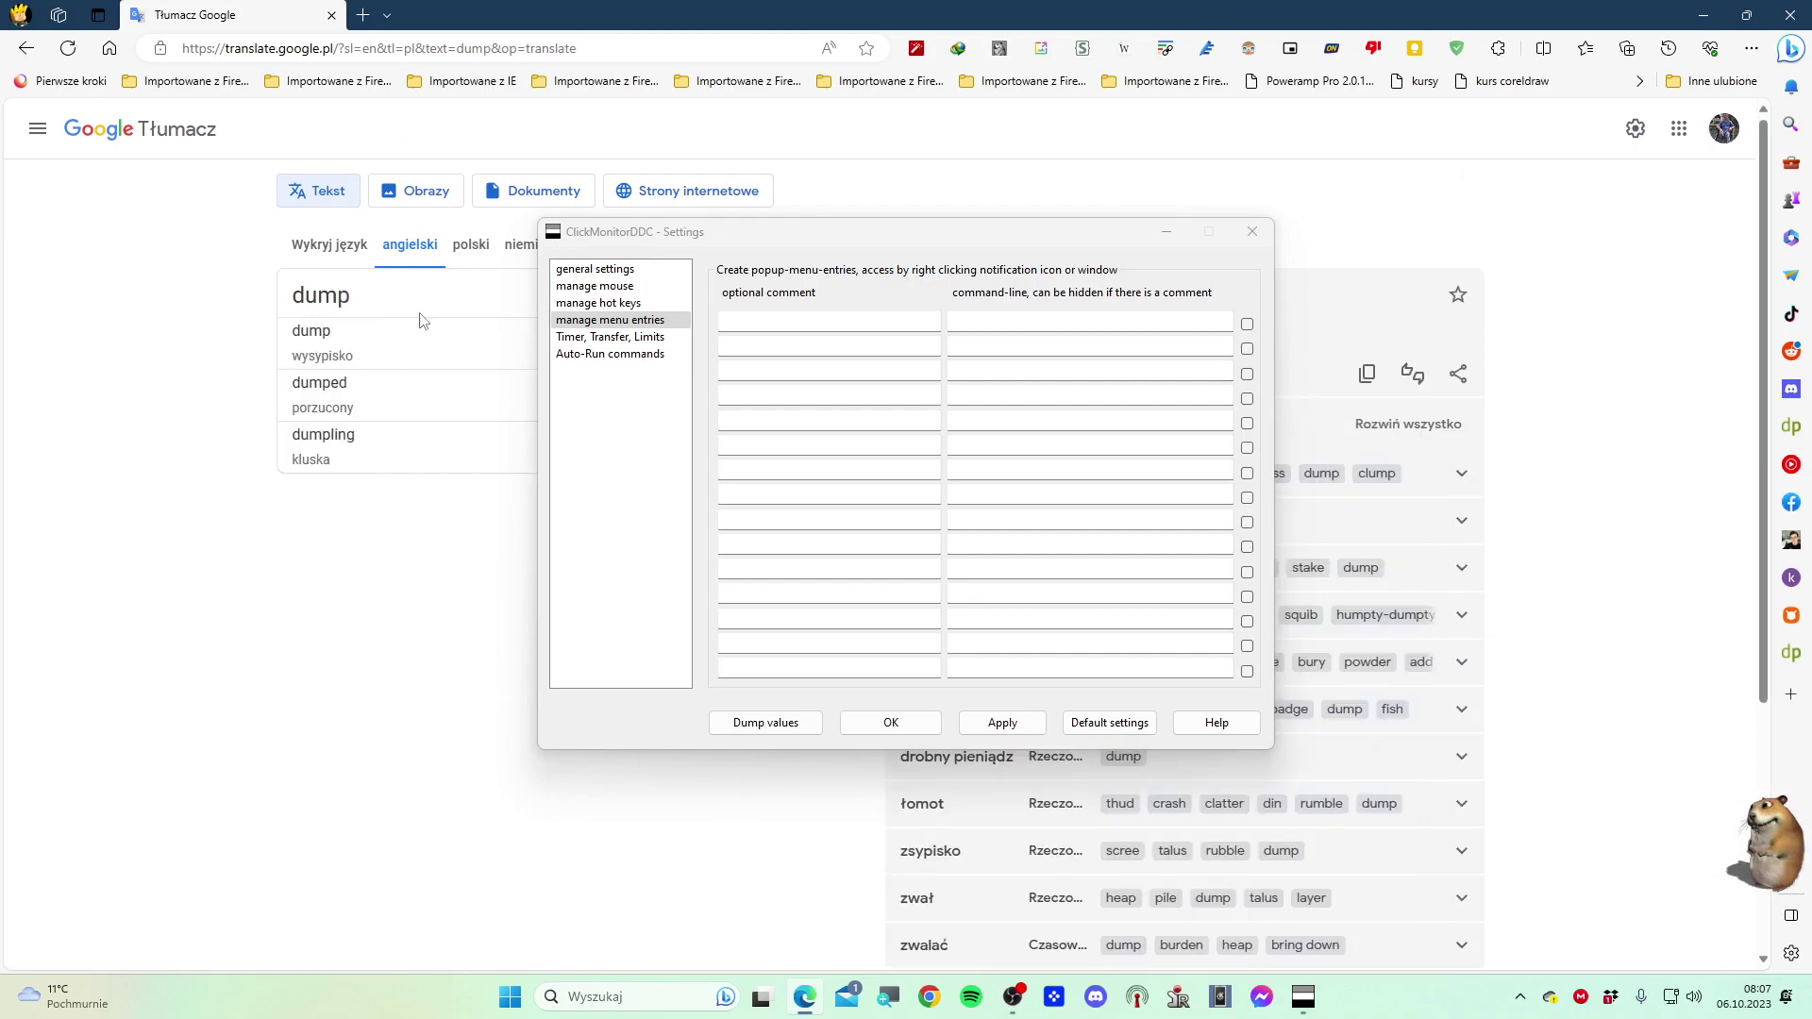
Move the settings window aside and dump the current monitor values into the first three menu entry command lines
left_click_drag(940, 242, 891, 250)
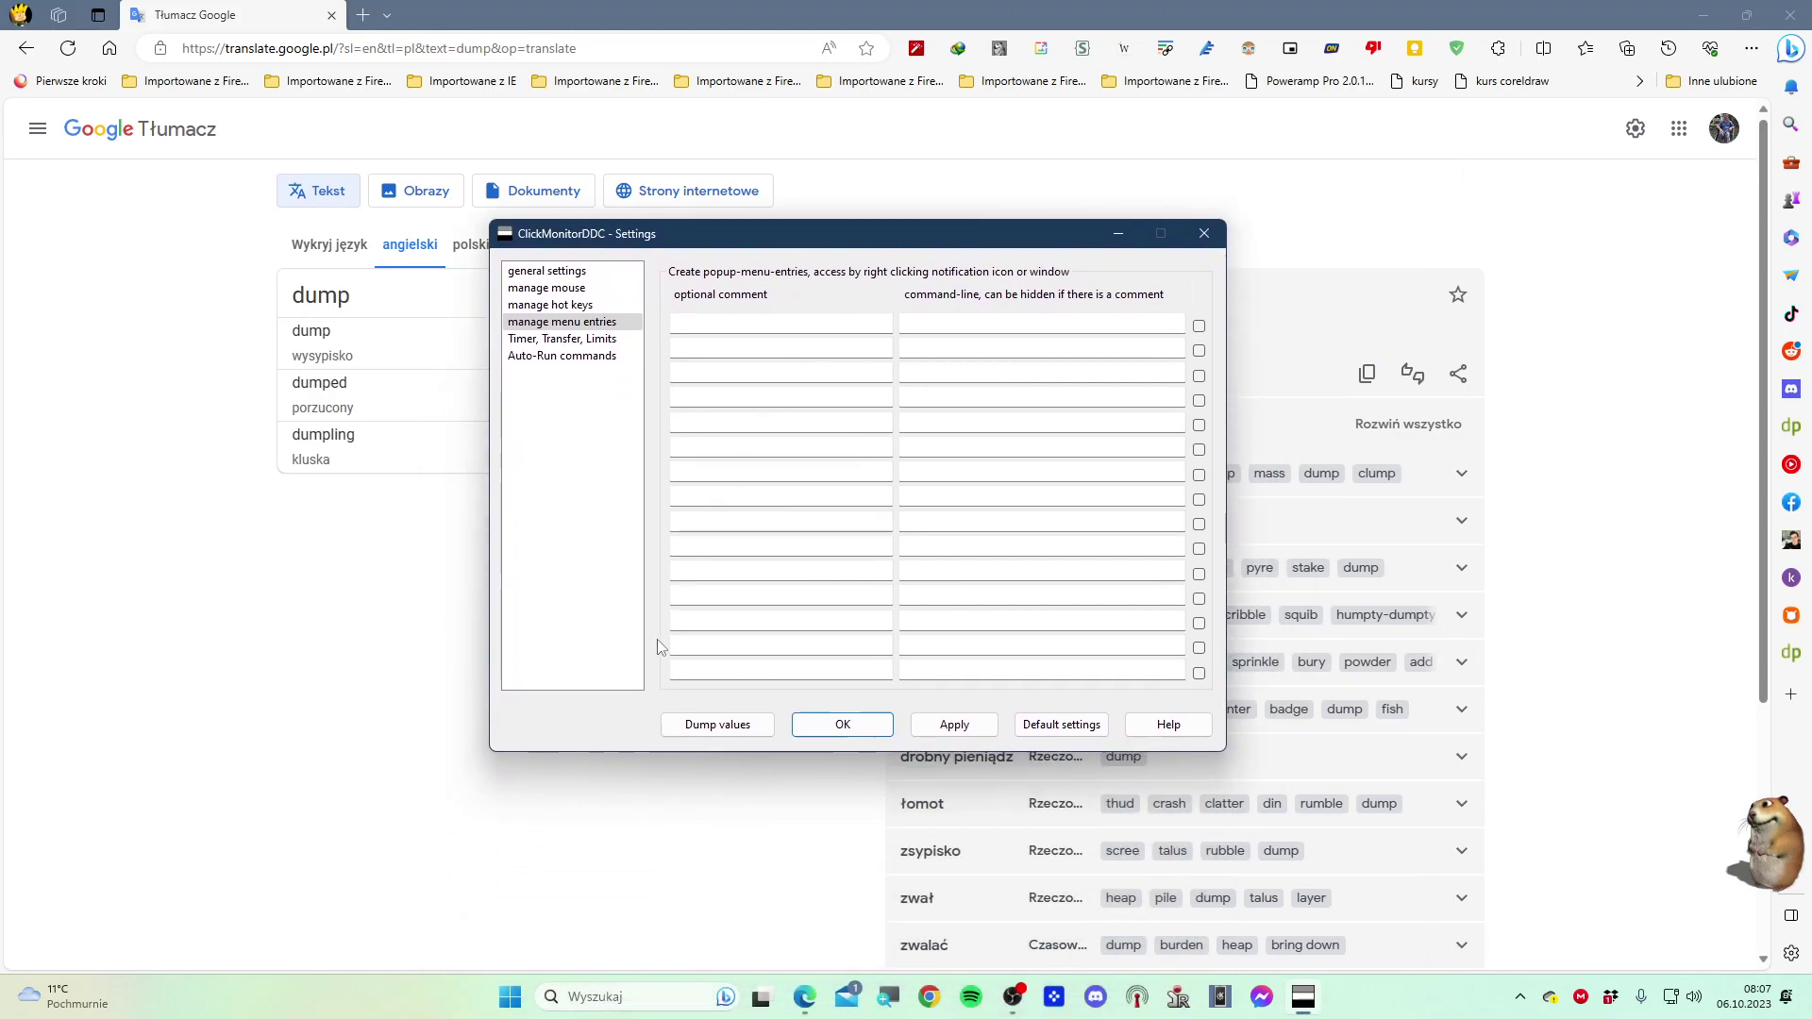
left_click(699, 733)
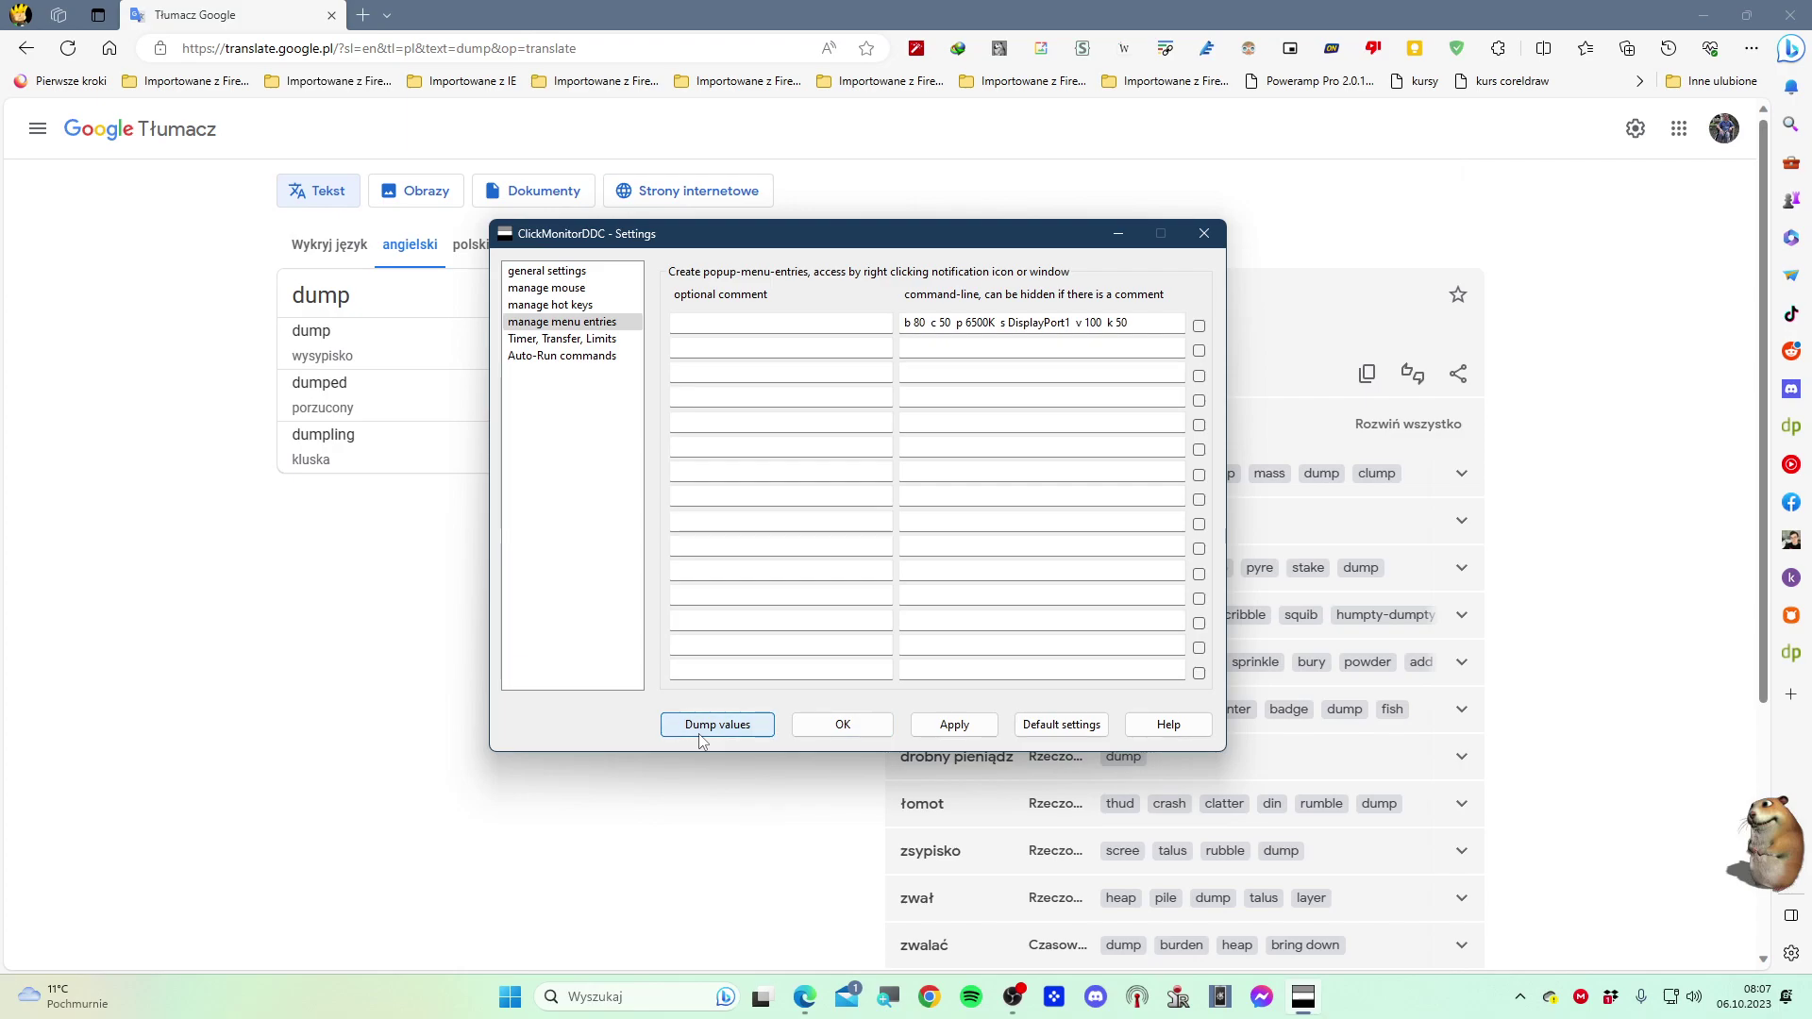
left_click(695, 732)
left_click(695, 731)
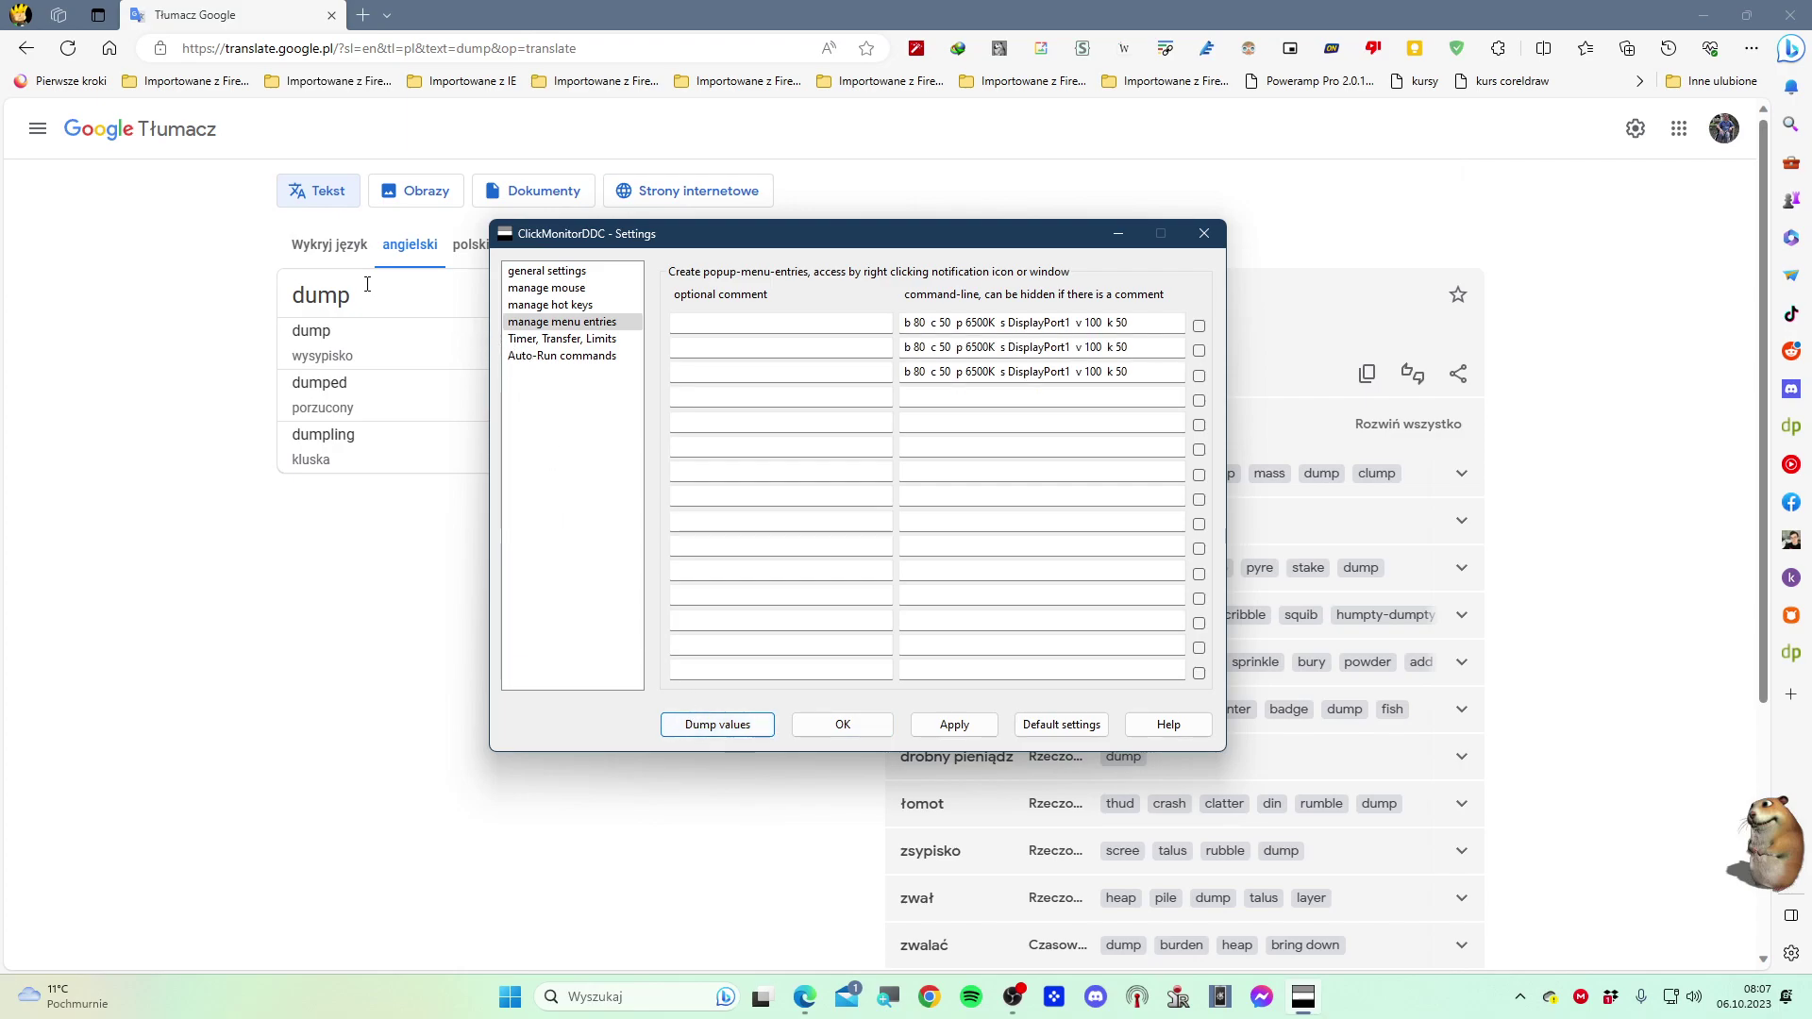
Extend the text in Google Translate to dump values to translate the whole phrase
left_click_drag(367, 284, 242, 285)
key("Right")
type("values")
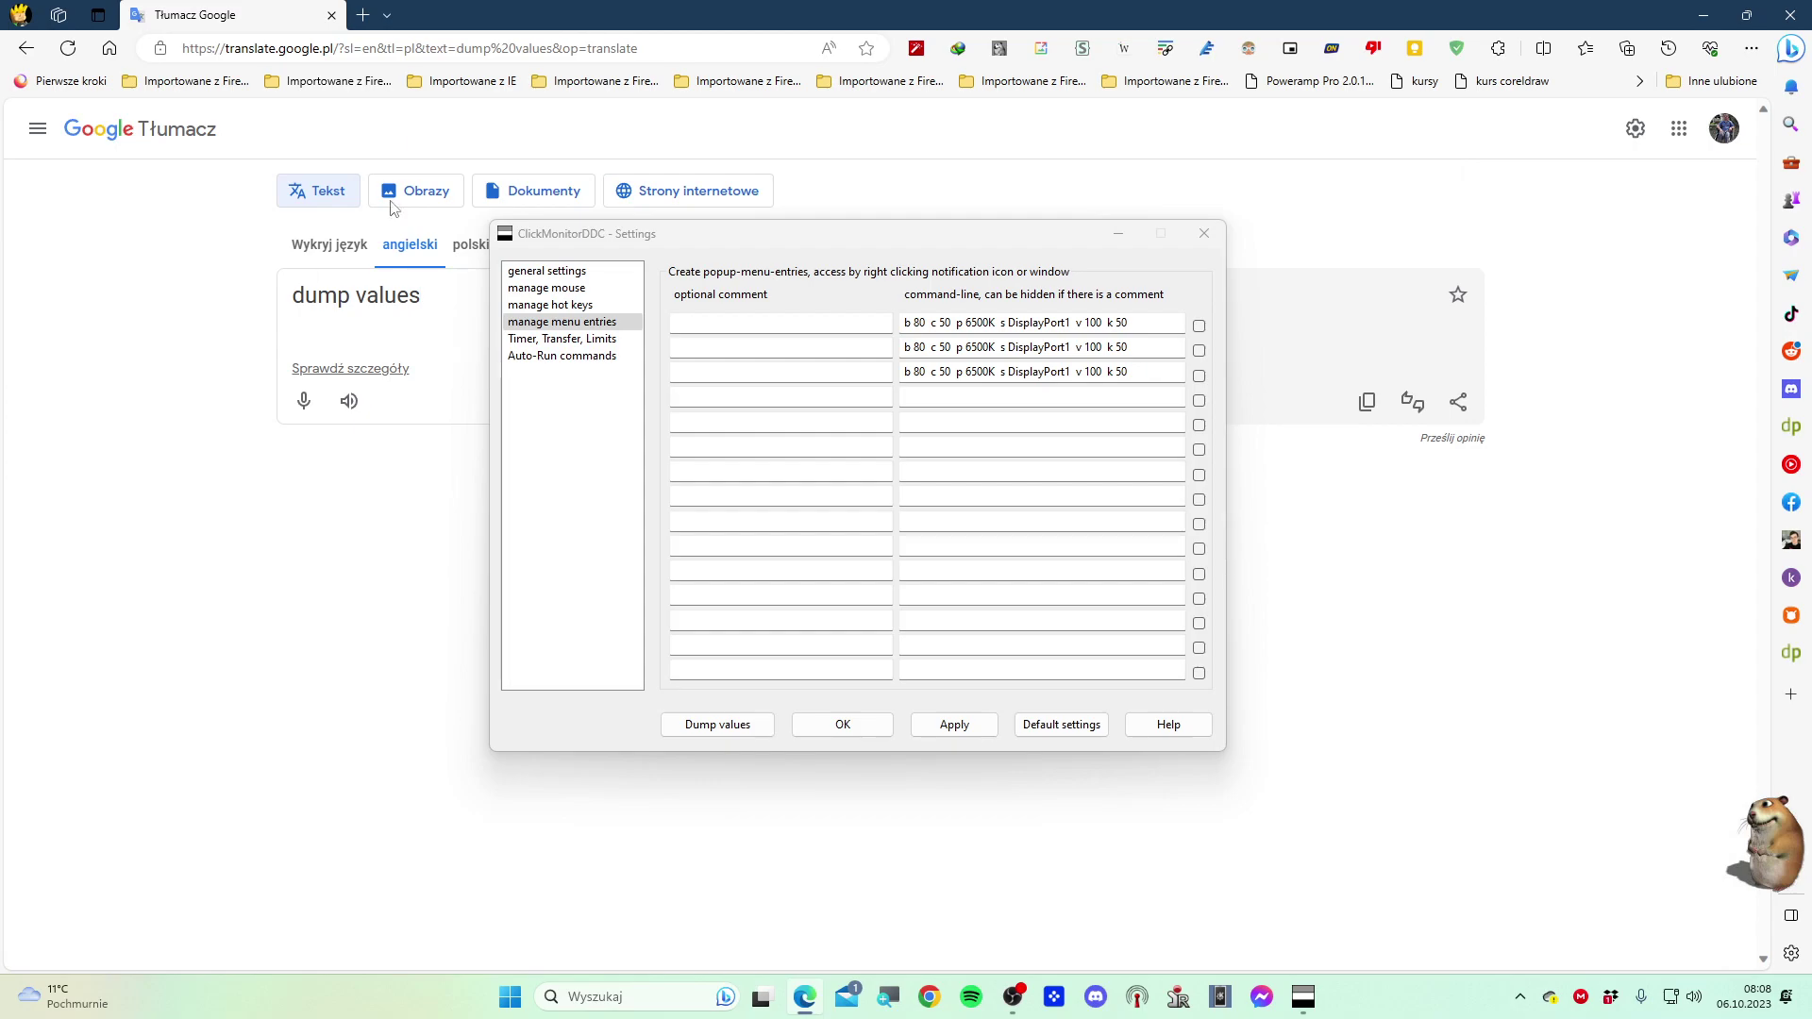
Move the ClickMonitorDDC settings window off the translator's language bar and show the Auto-Run commands settings
left_click_drag(834, 246, 786, 292)
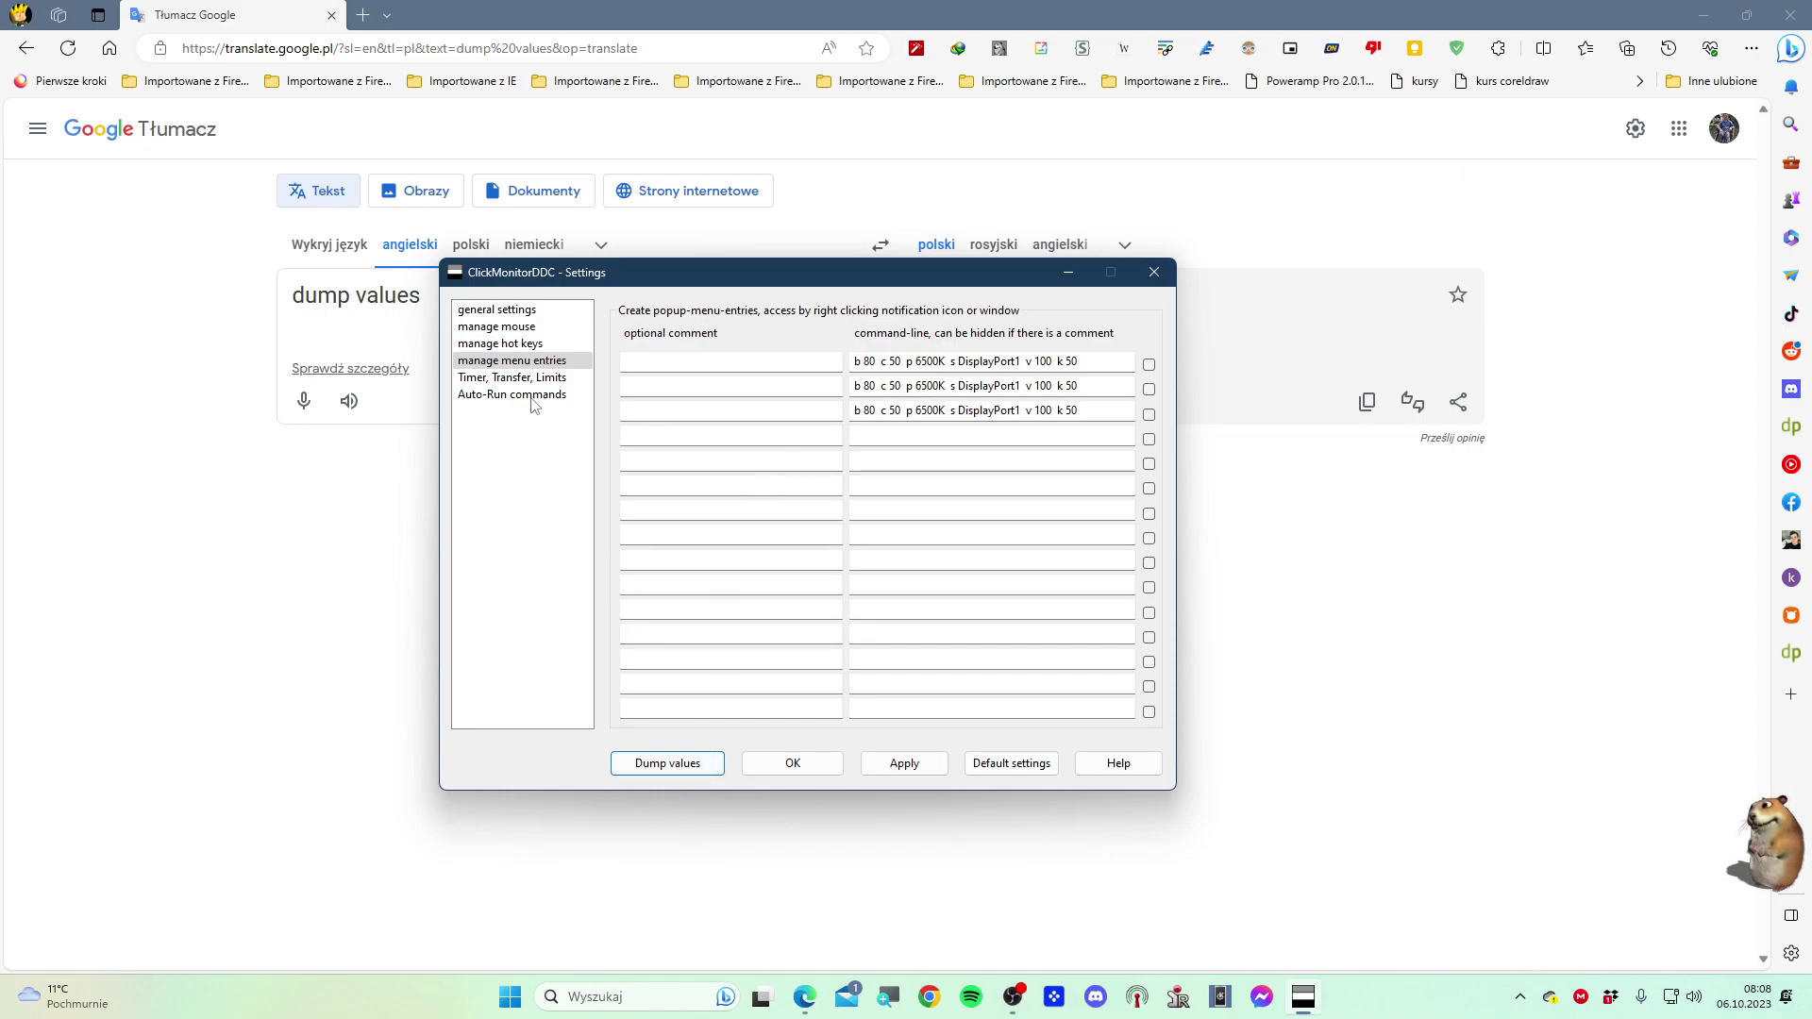
left_click(486, 396)
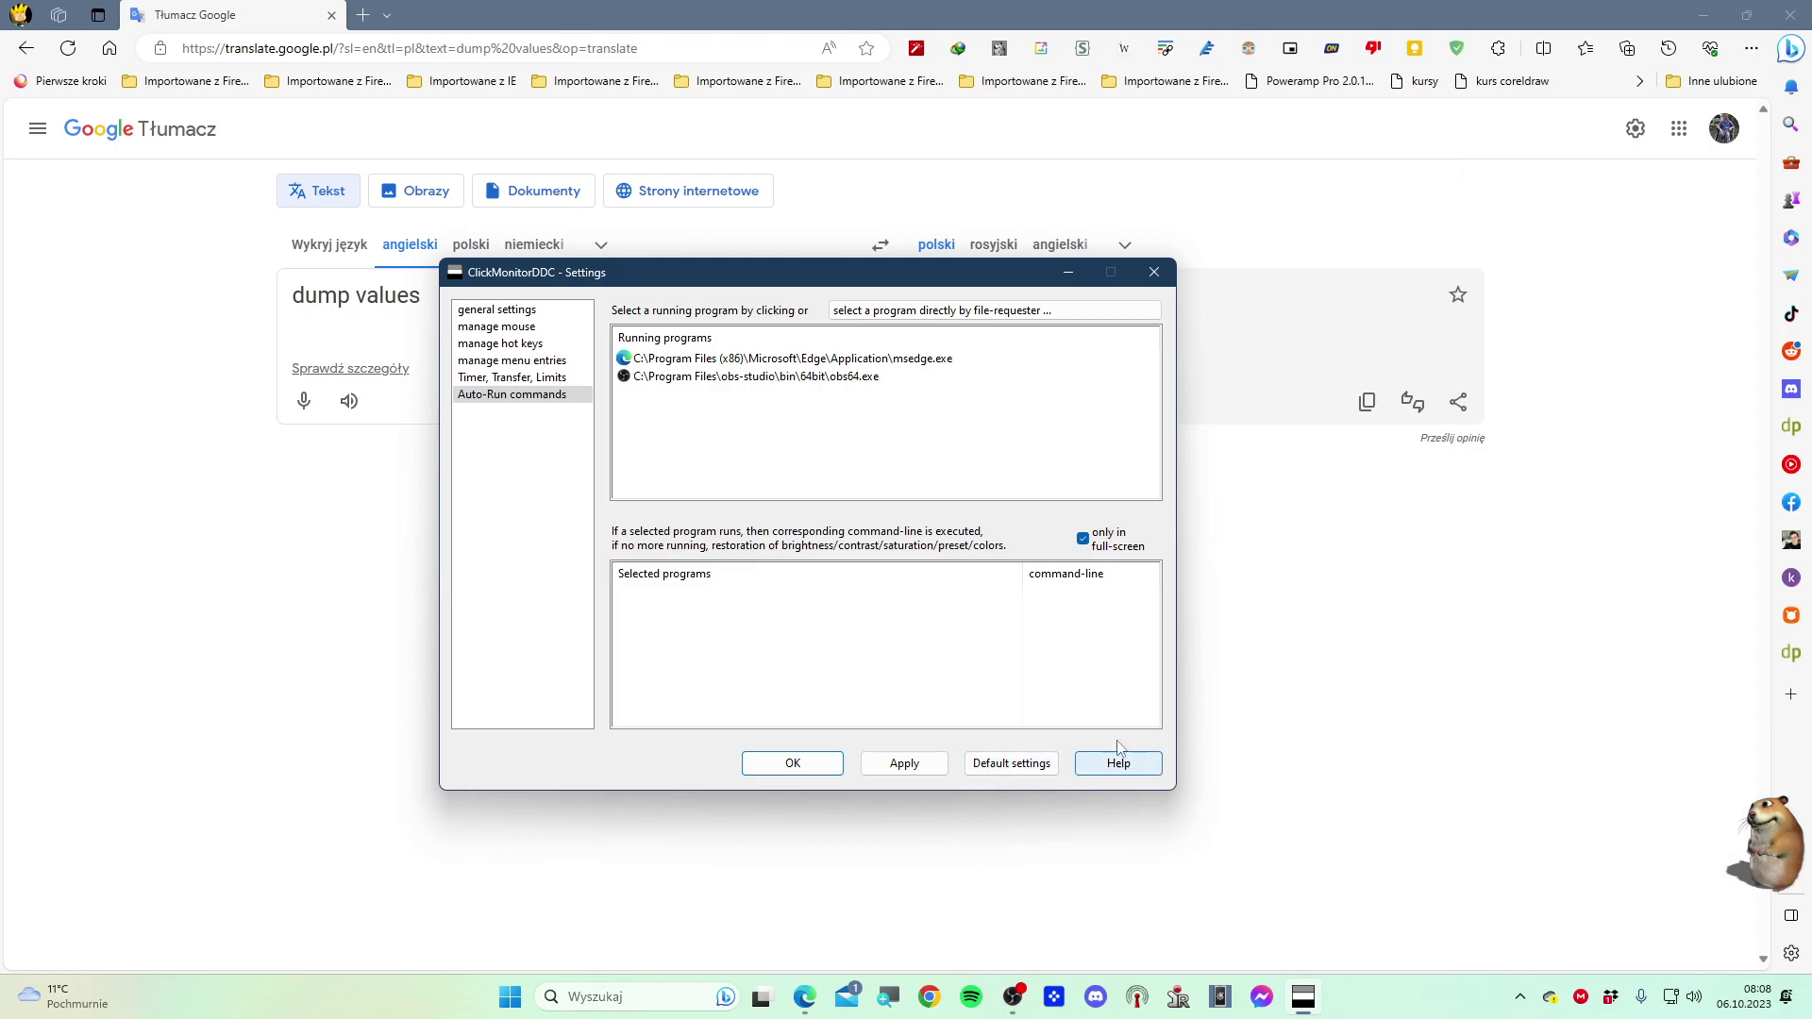
Close the ClickMonitorDDC settings and minimize the OBS window to clear the desktop
left_click(1154, 272)
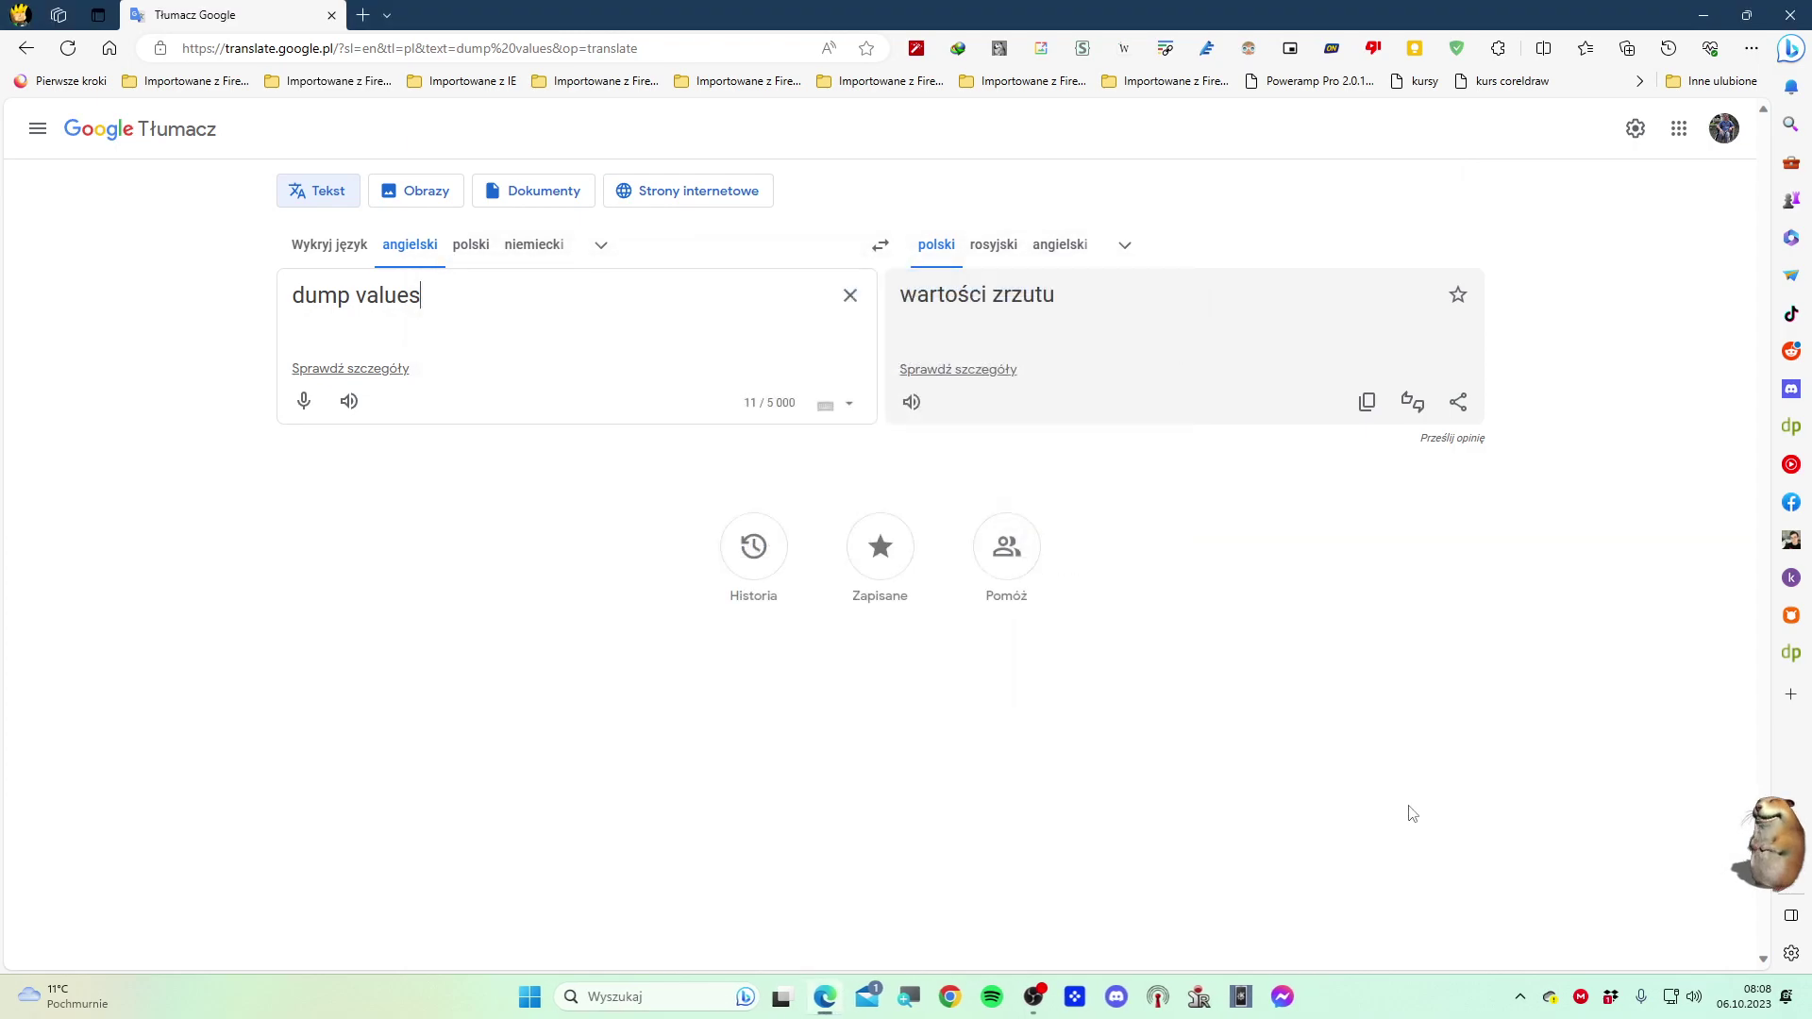
left_click(1519, 996)
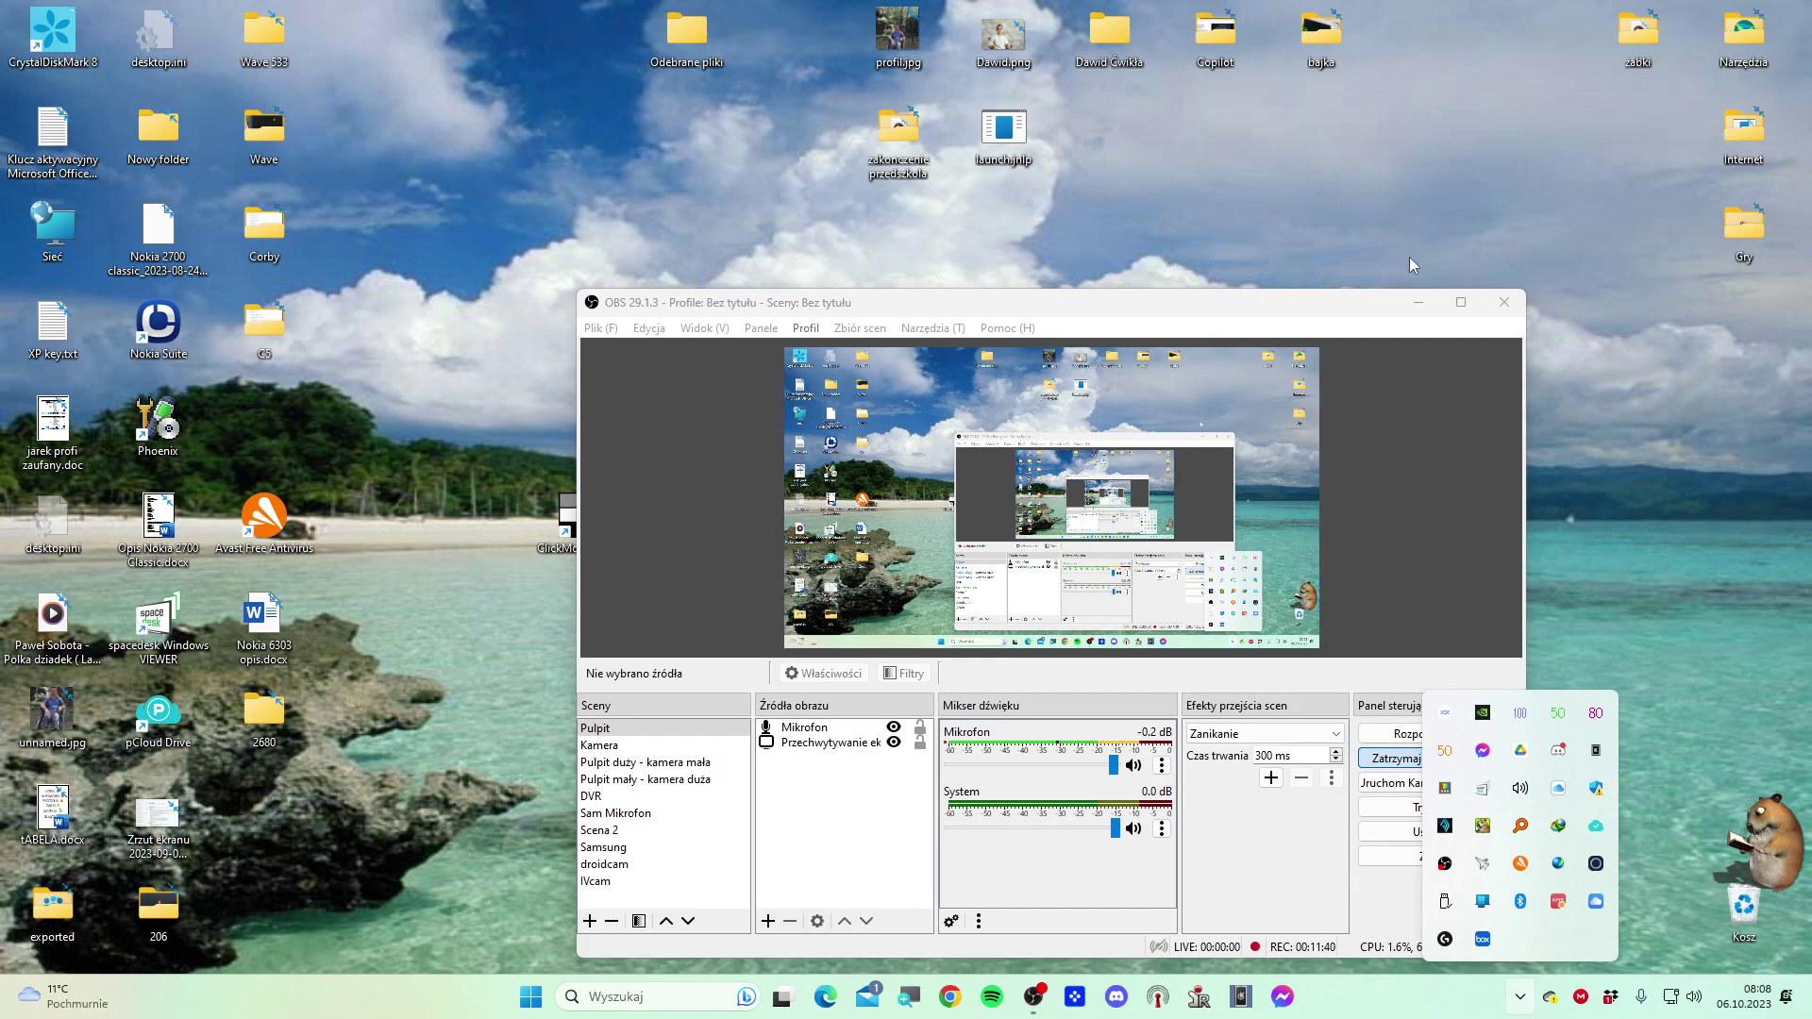
left_click(1417, 302)
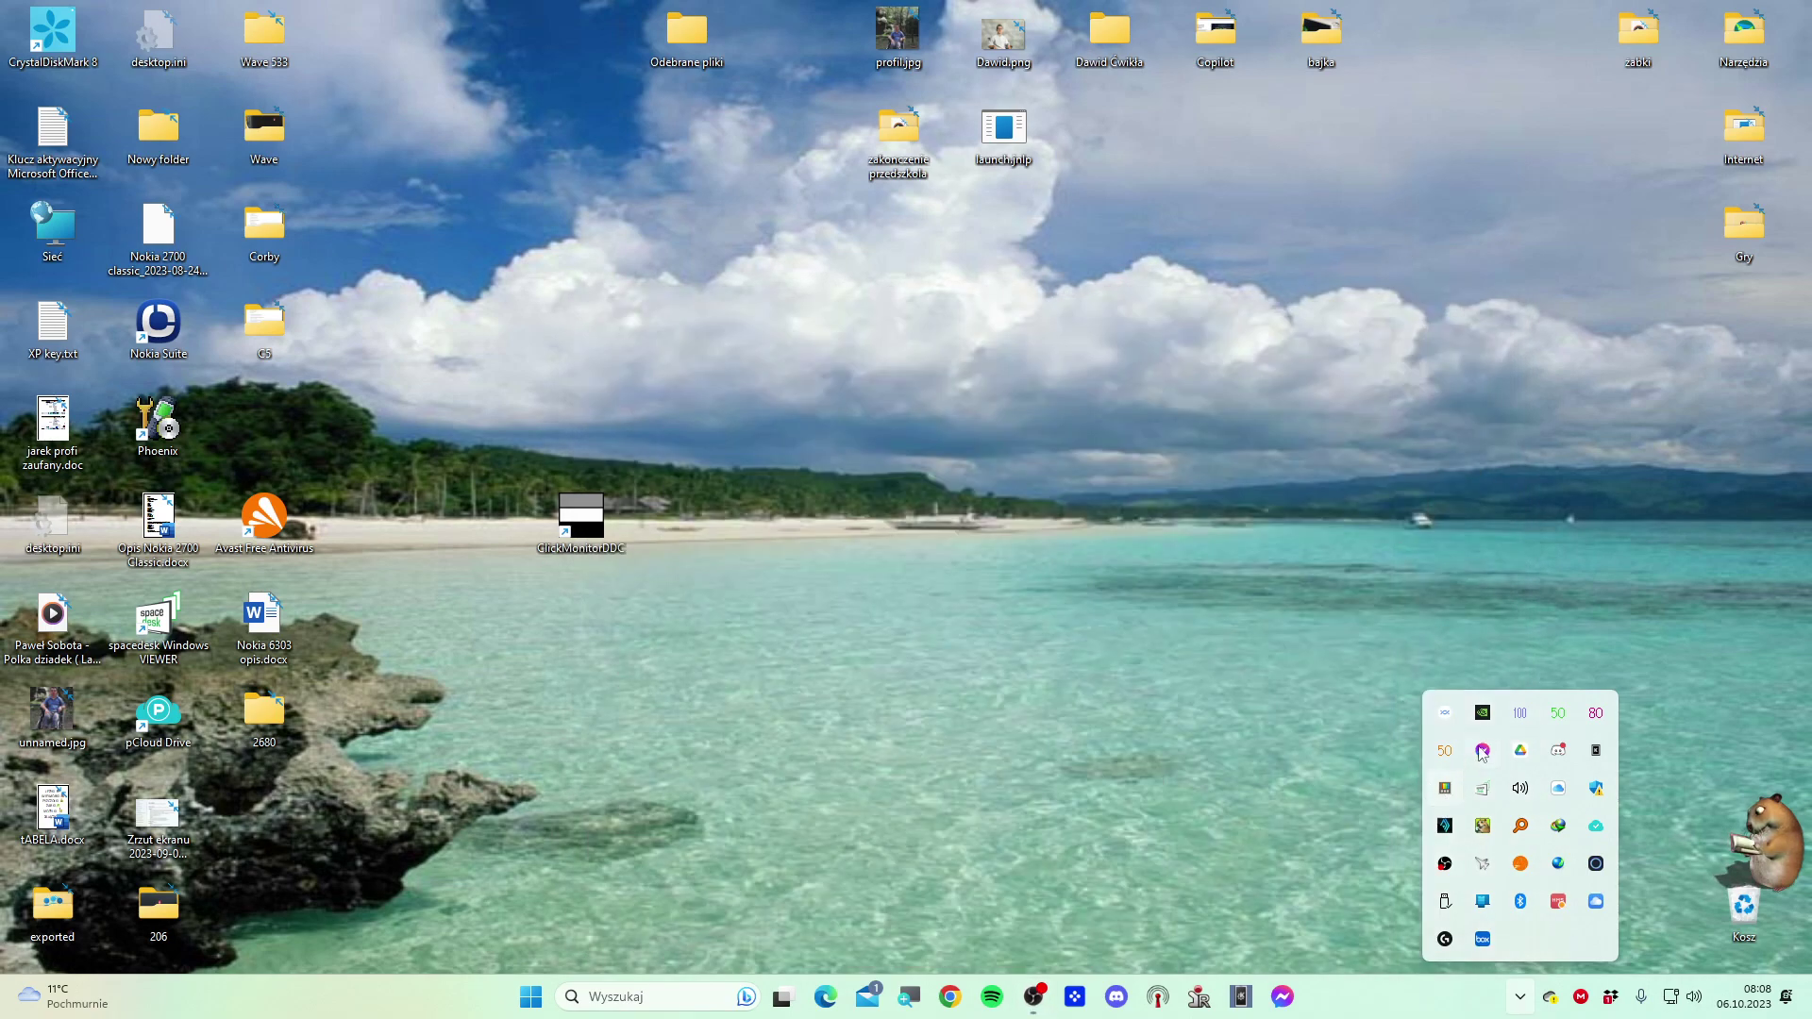
Open ClickMonitorDDC's VCP-codes window, examine the codes supported by the monitor and close it
right_click(1518, 717)
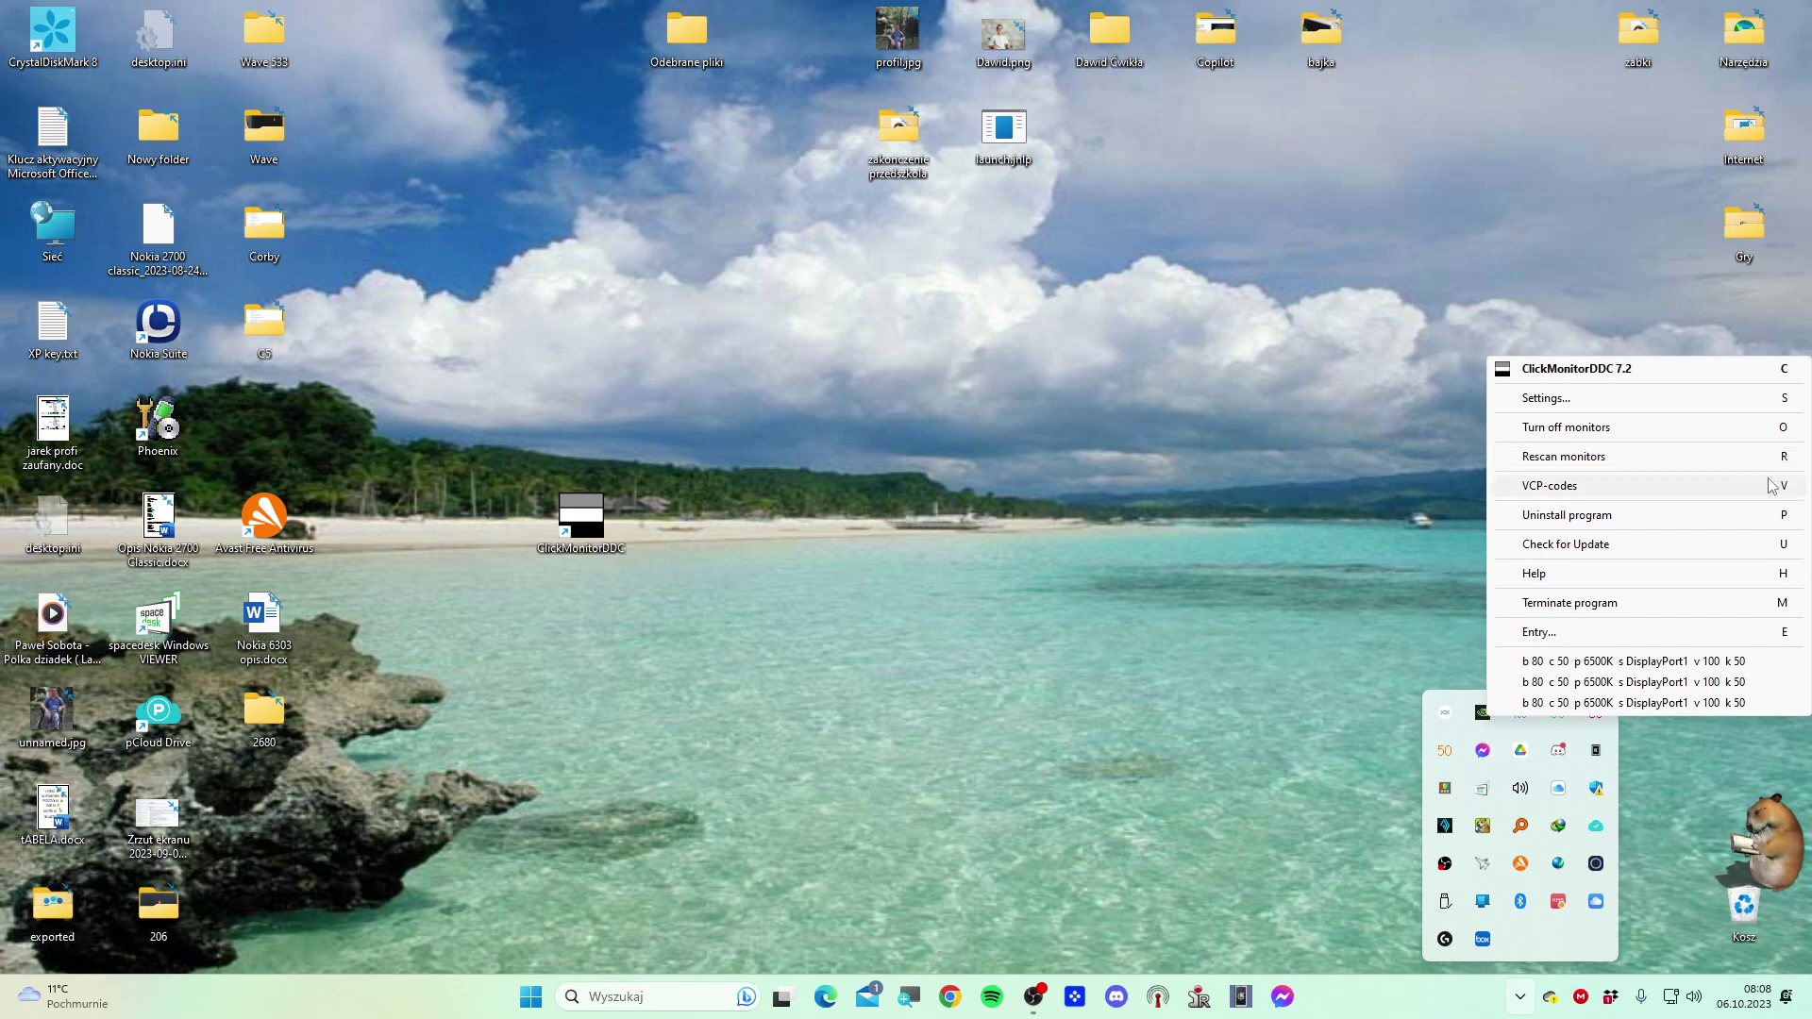
left_click(1712, 493)
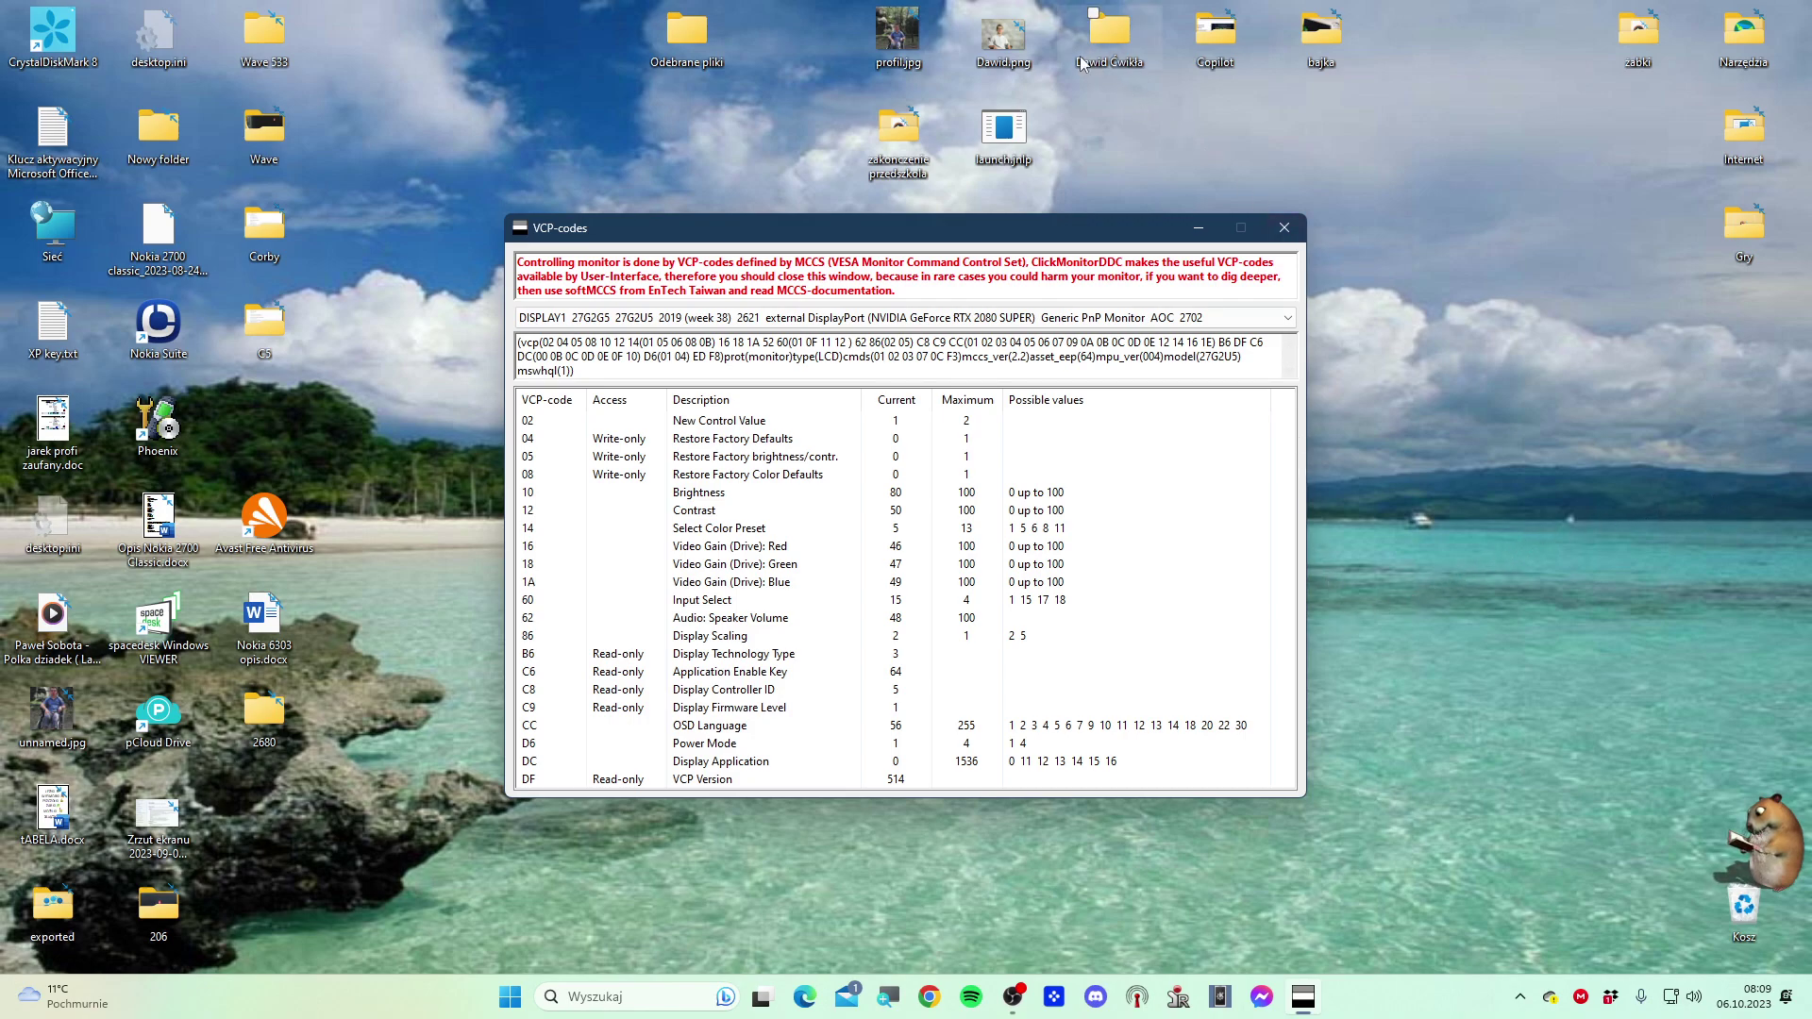
left_click(1283, 228)
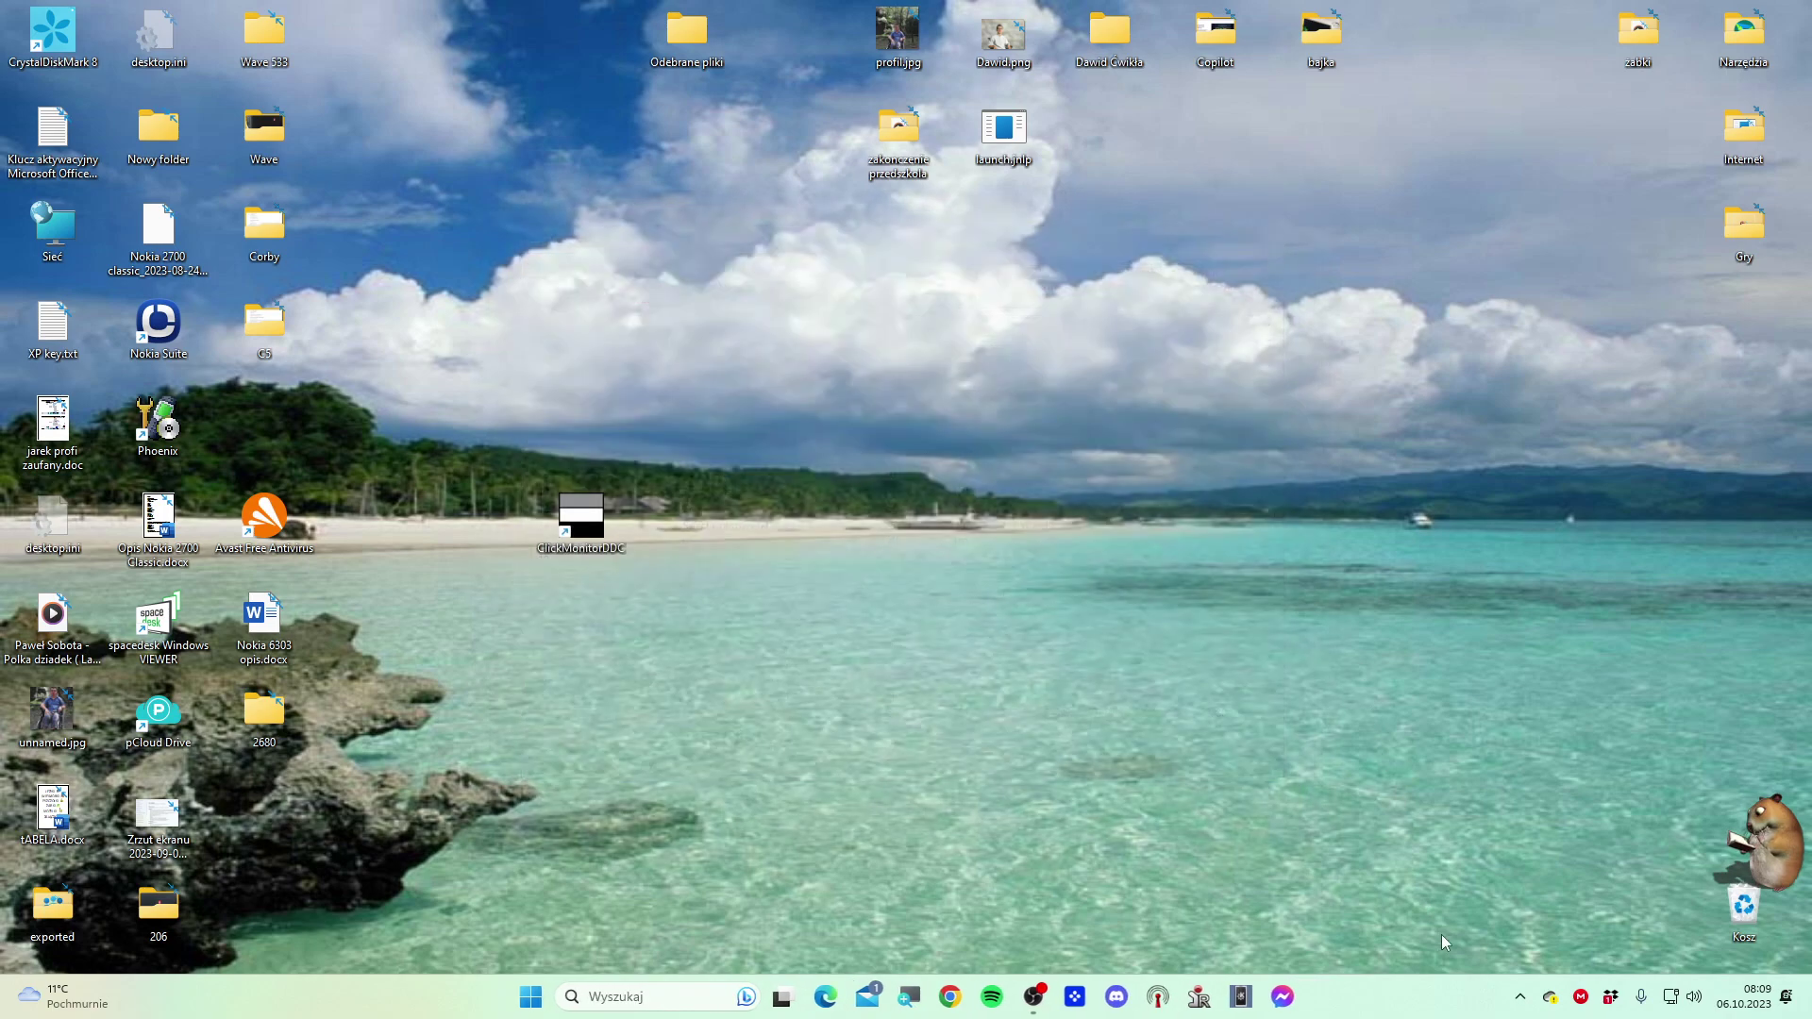
Check for a ClickMonitorDDC update through its notification area icon
left_click(1520, 997)
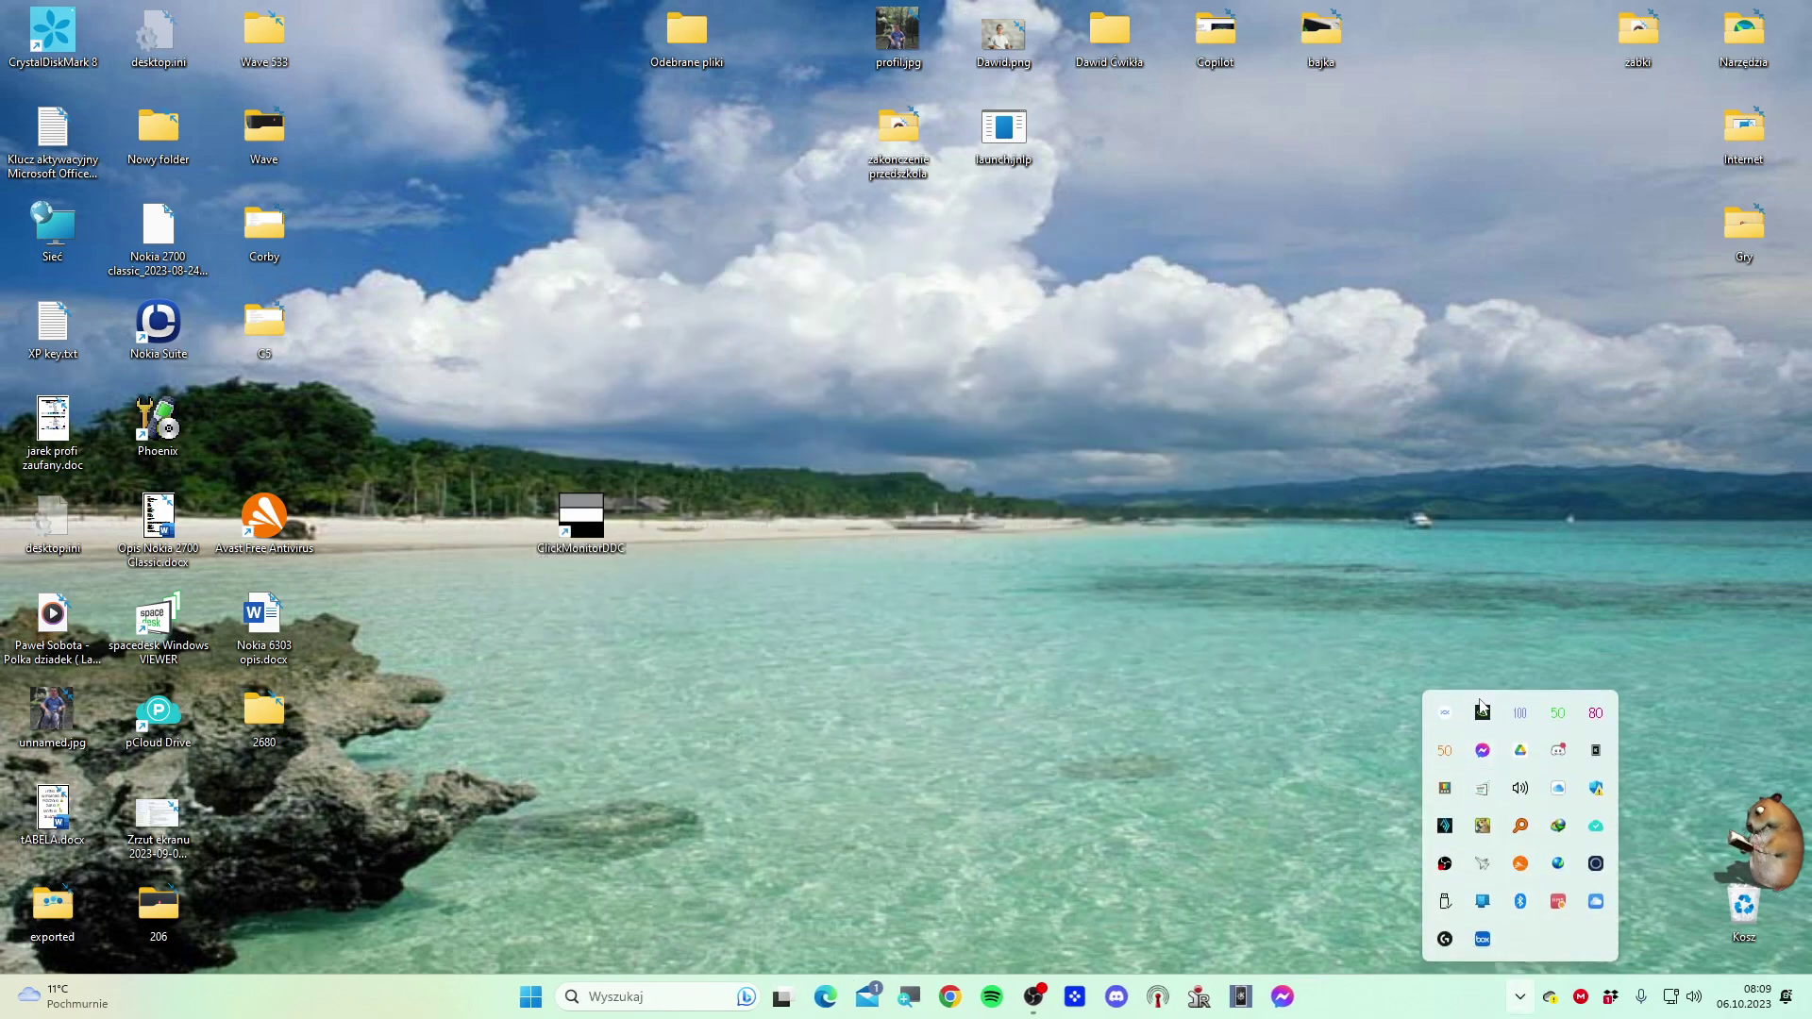
right_click(1443, 755)
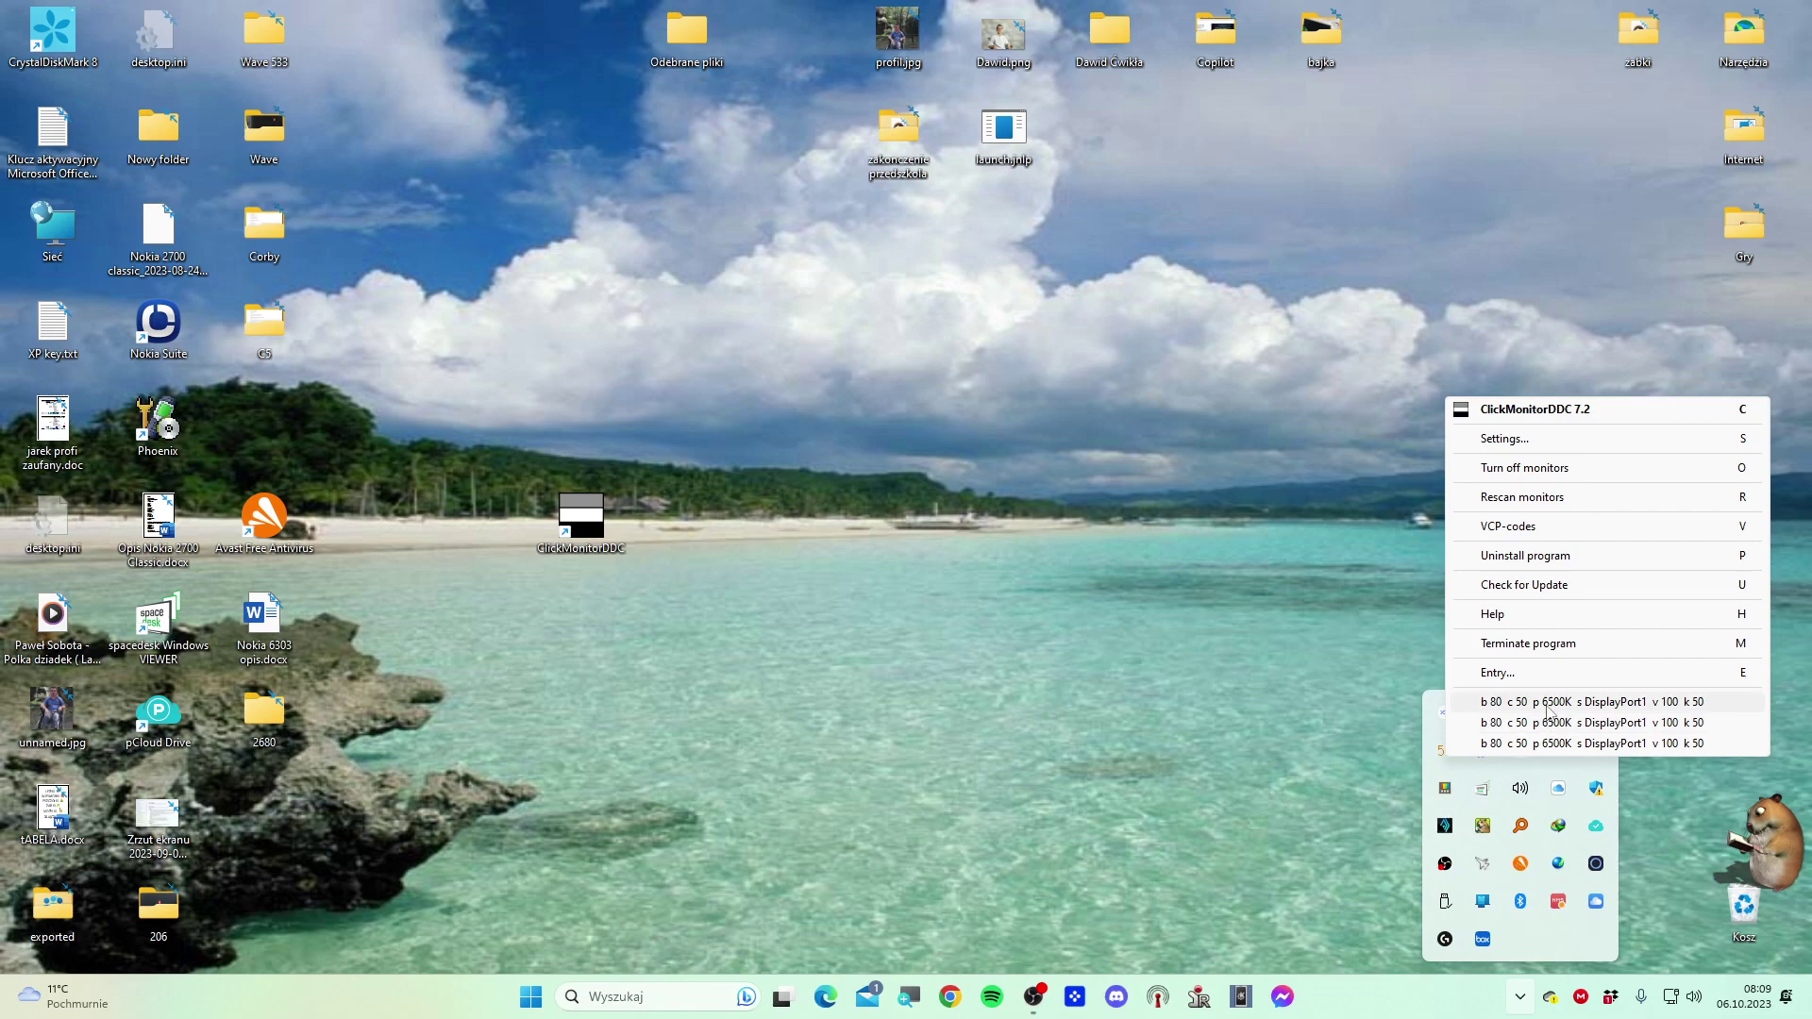
left_click(1608, 582)
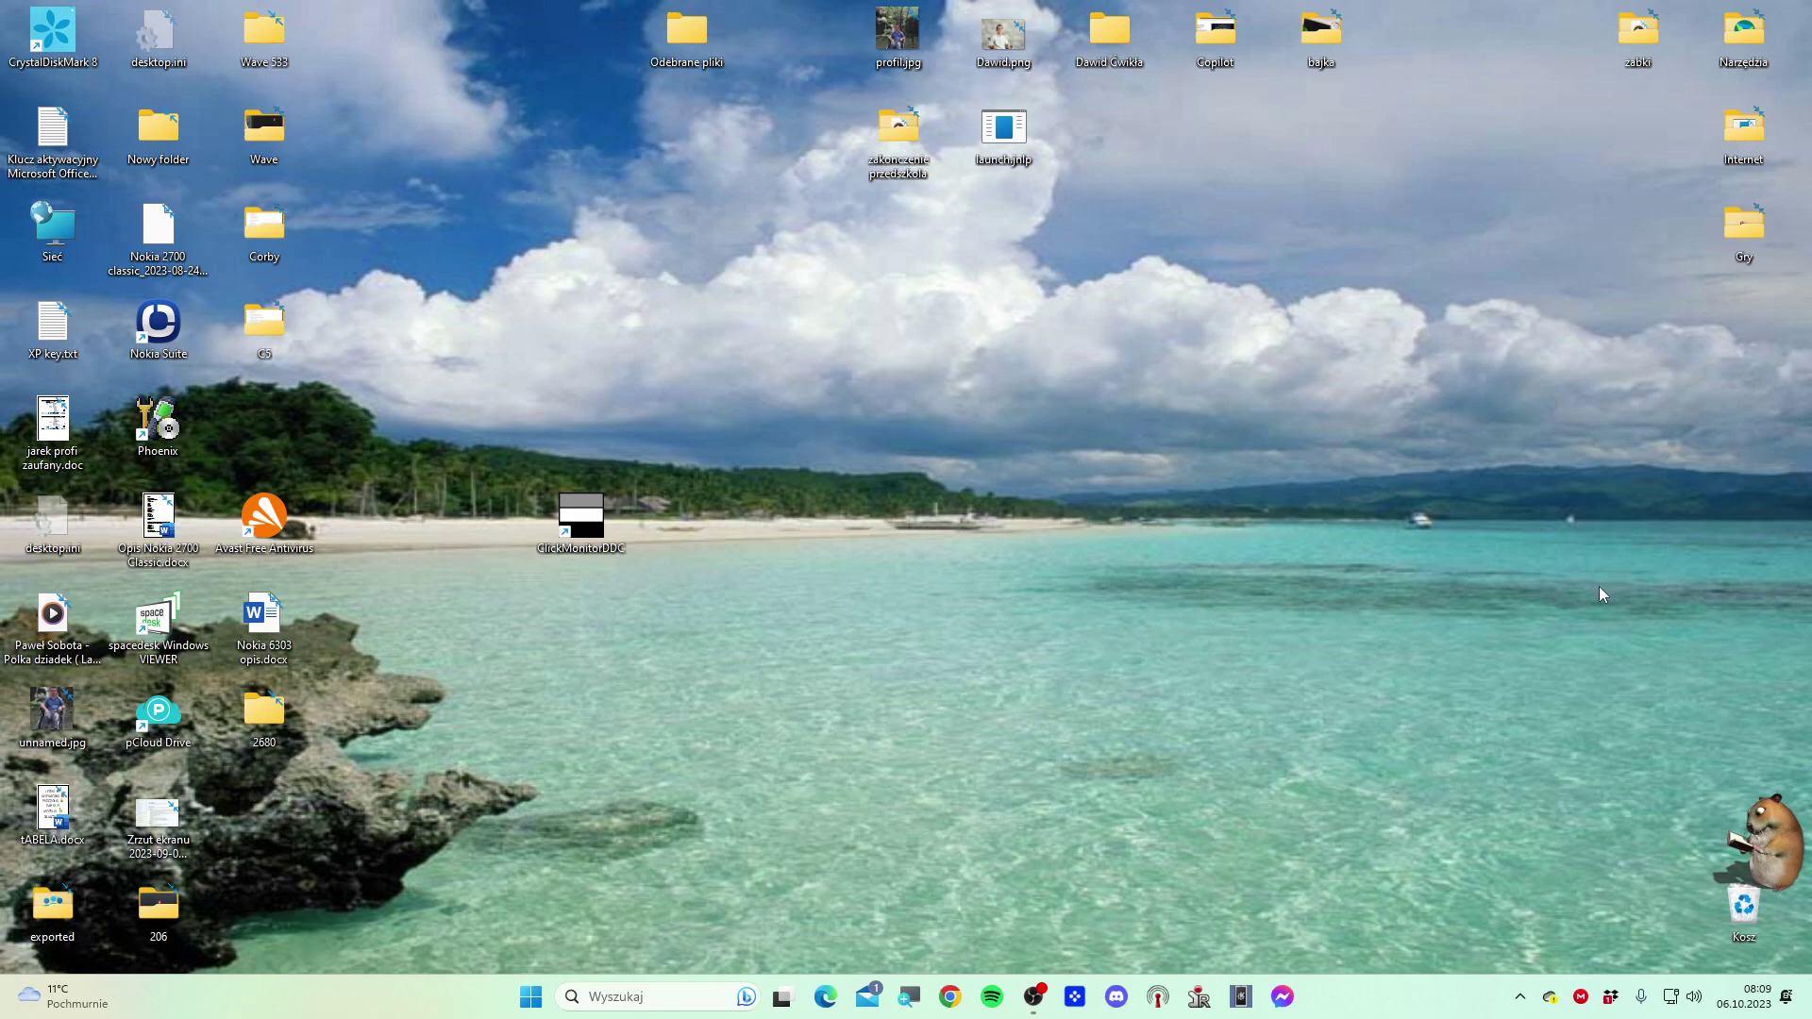
Review the popup menu entry settings through ClickMonitorDDC's Entry command twice, closing the settings window each time
left_click(1520, 997)
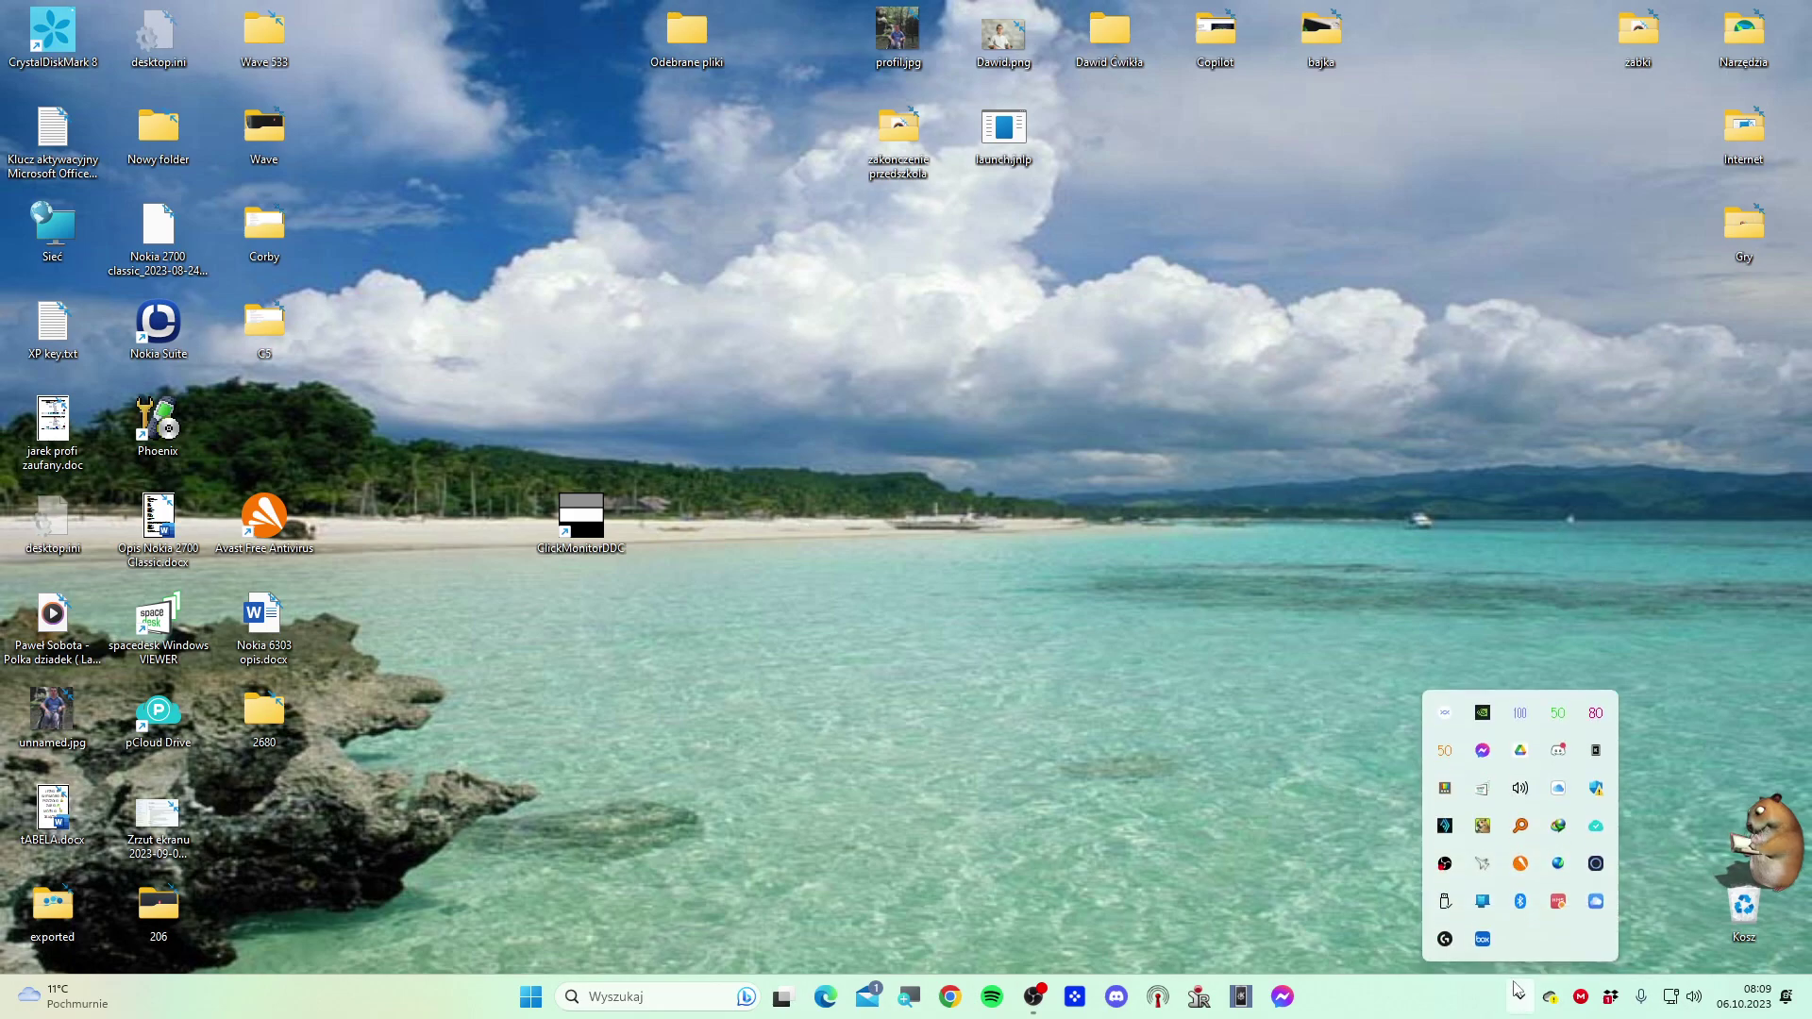
right_click(1444, 755)
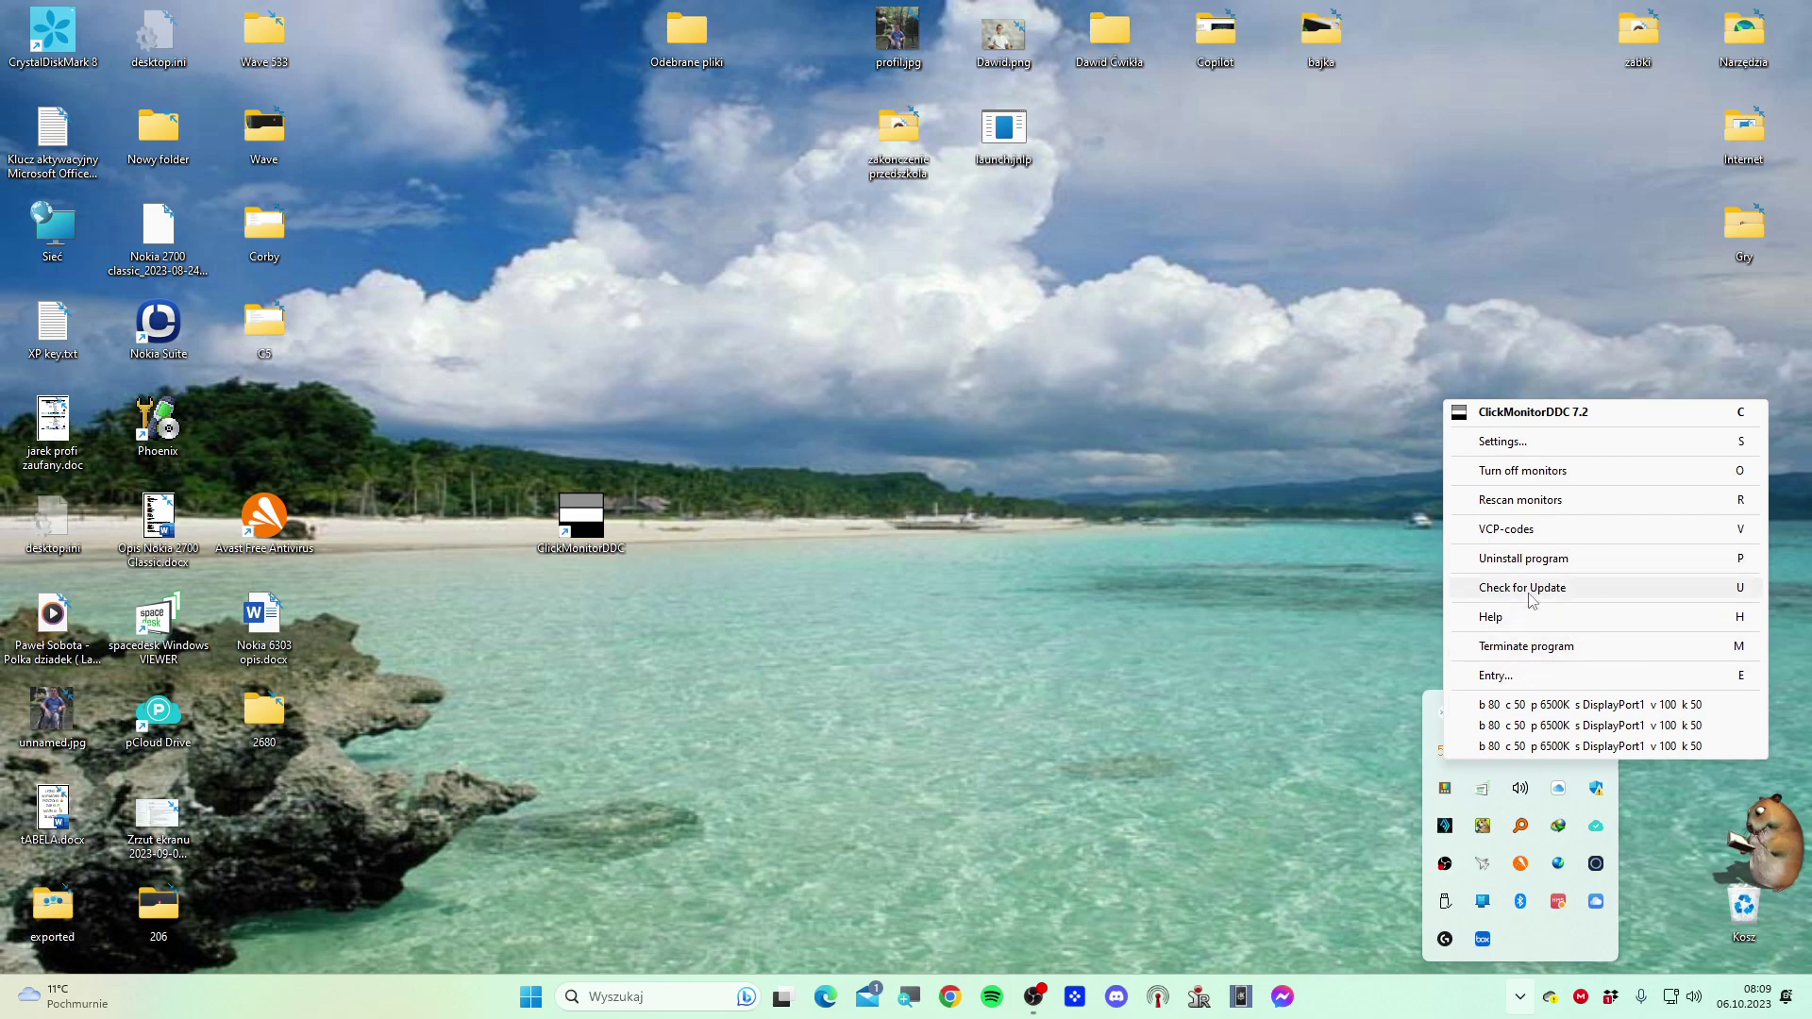
left_click(1582, 675)
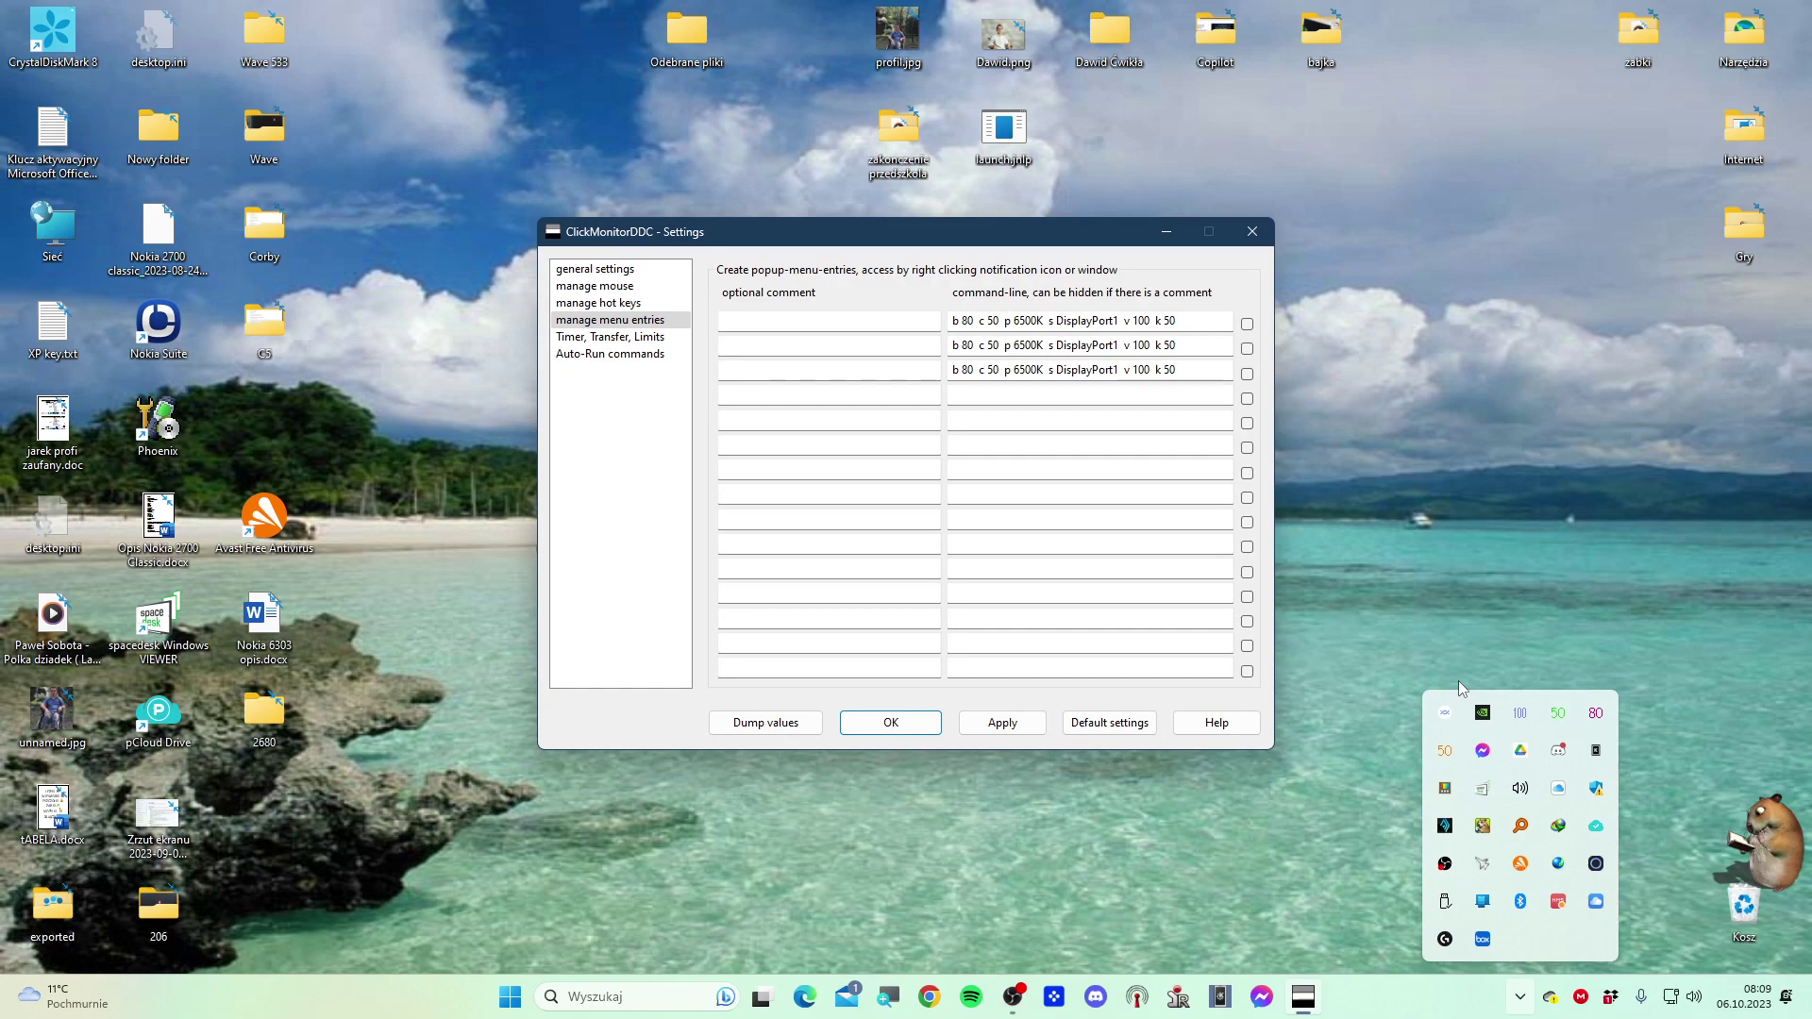
left_click(1152, 615)
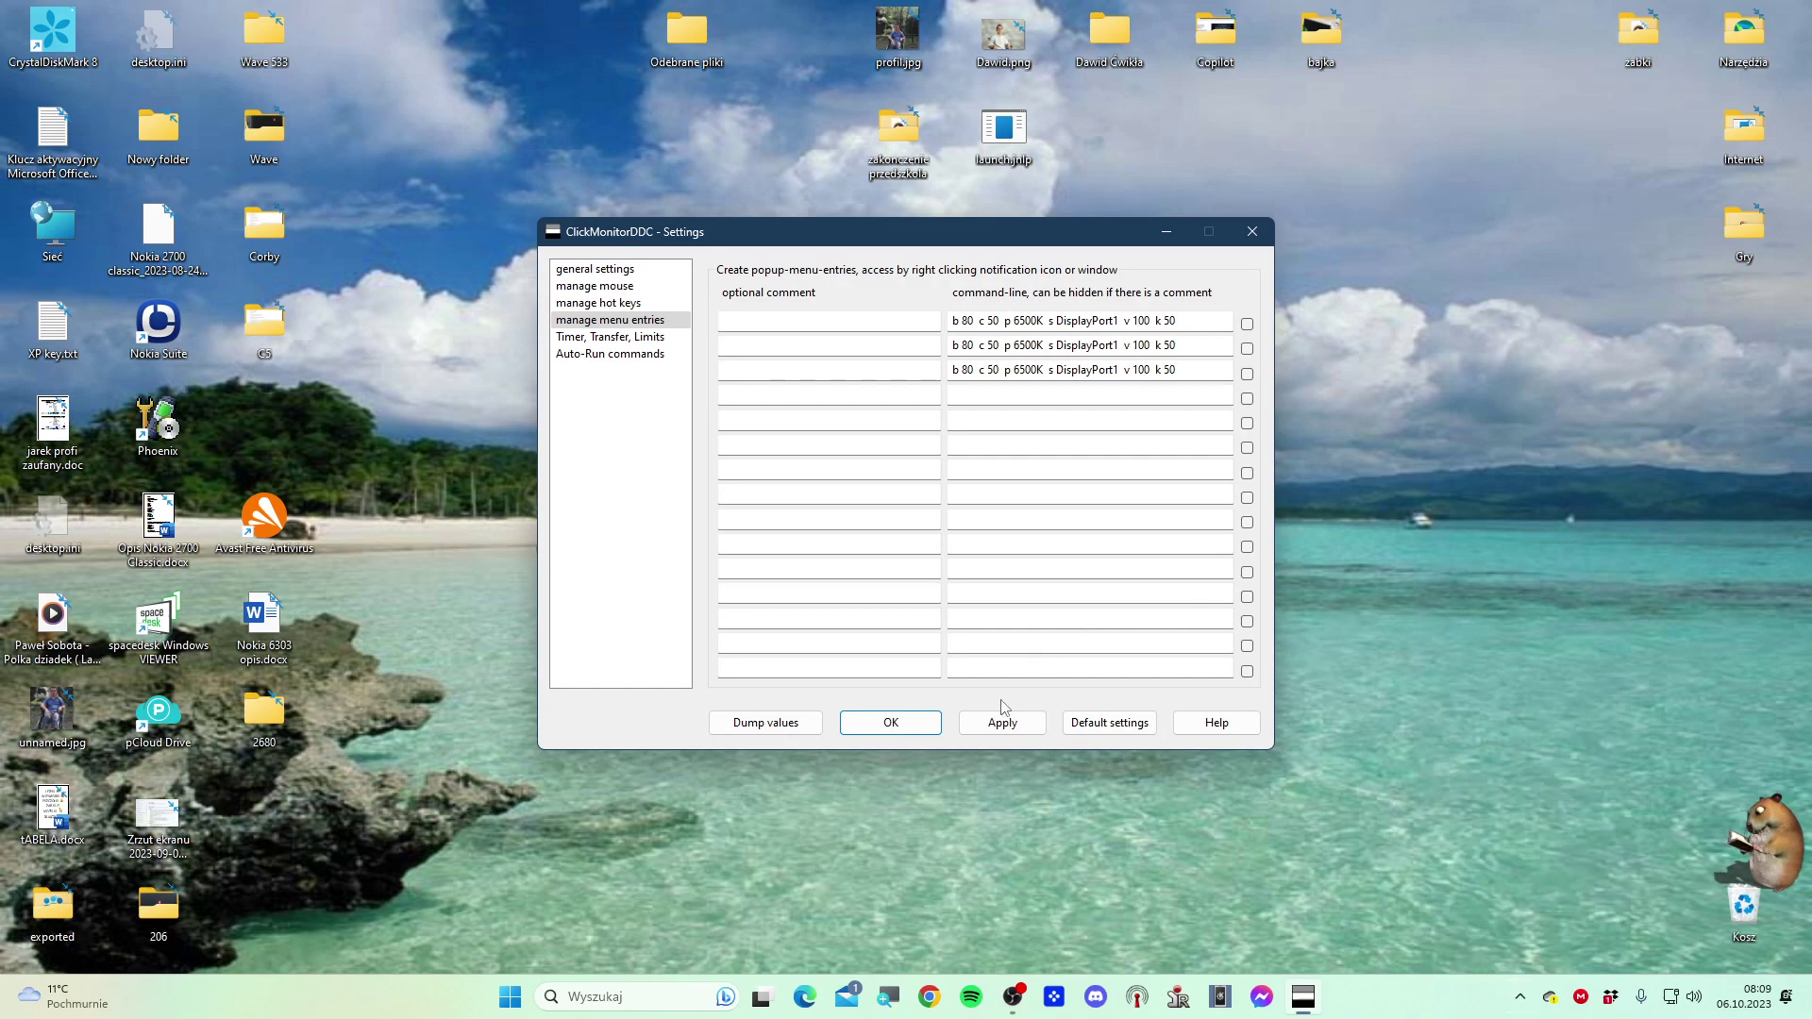
left_click(1252, 232)
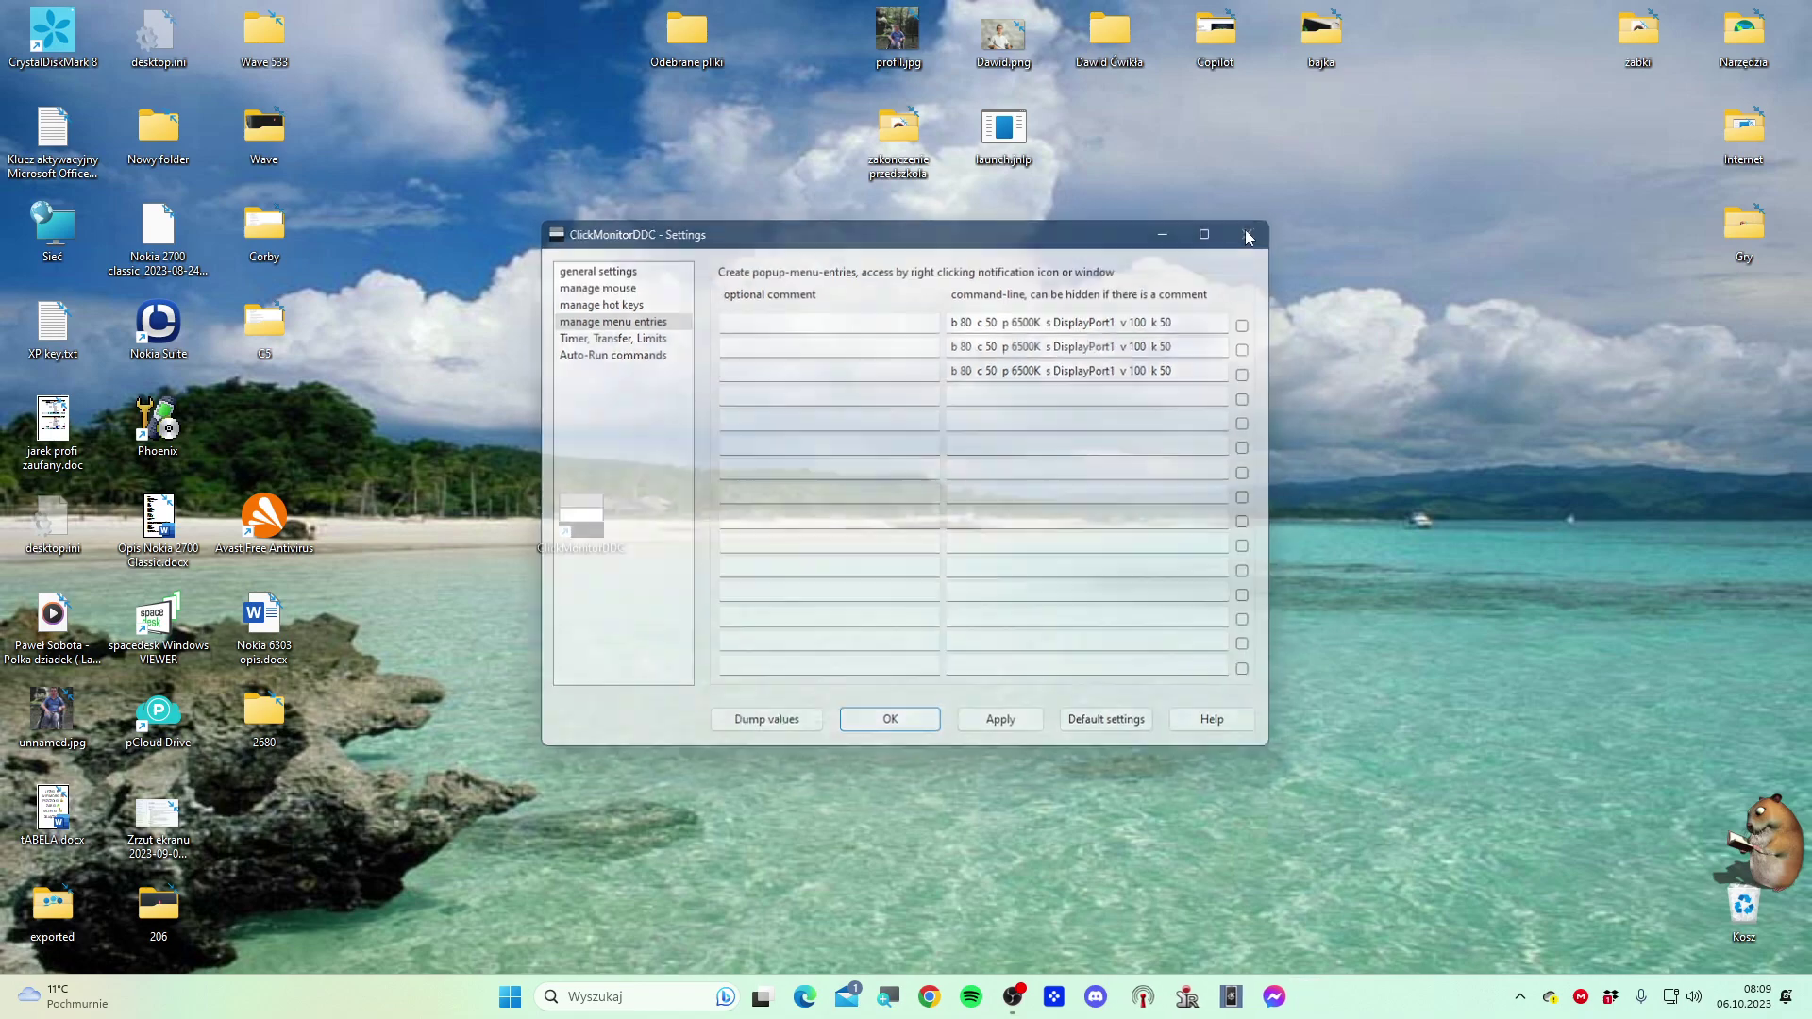
left_click(1519, 997)
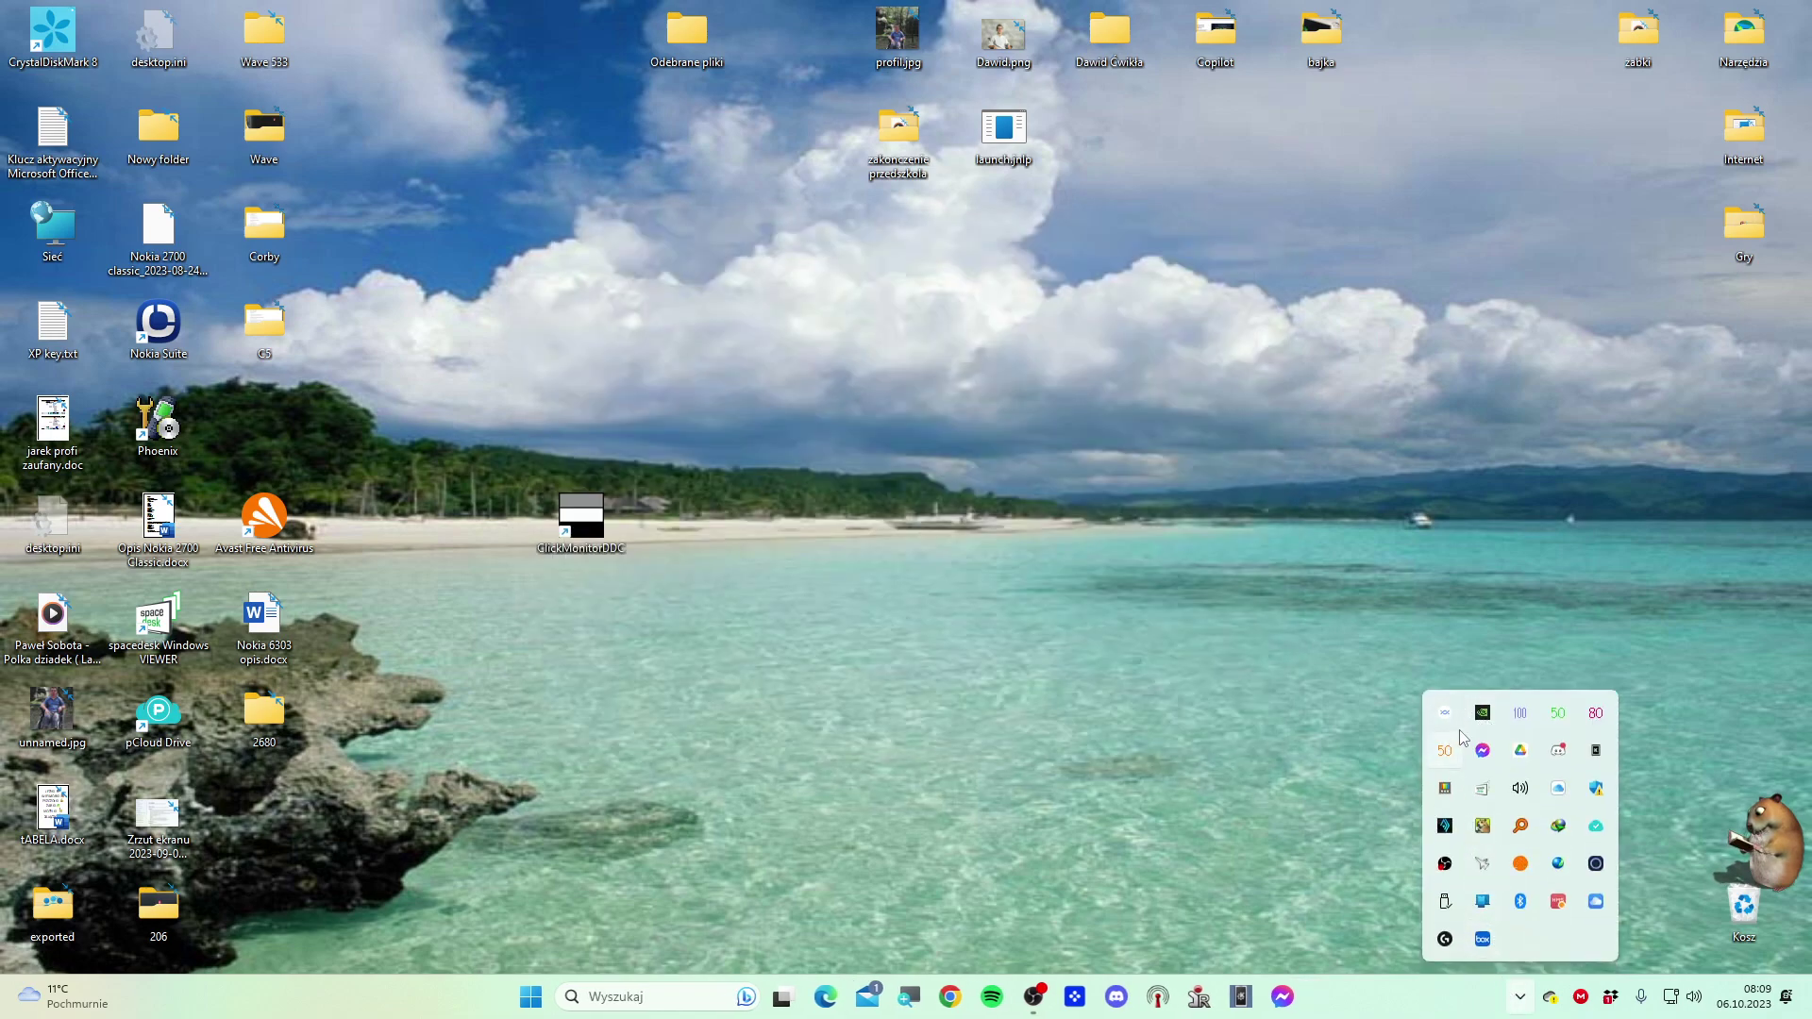
right_click(1523, 712)
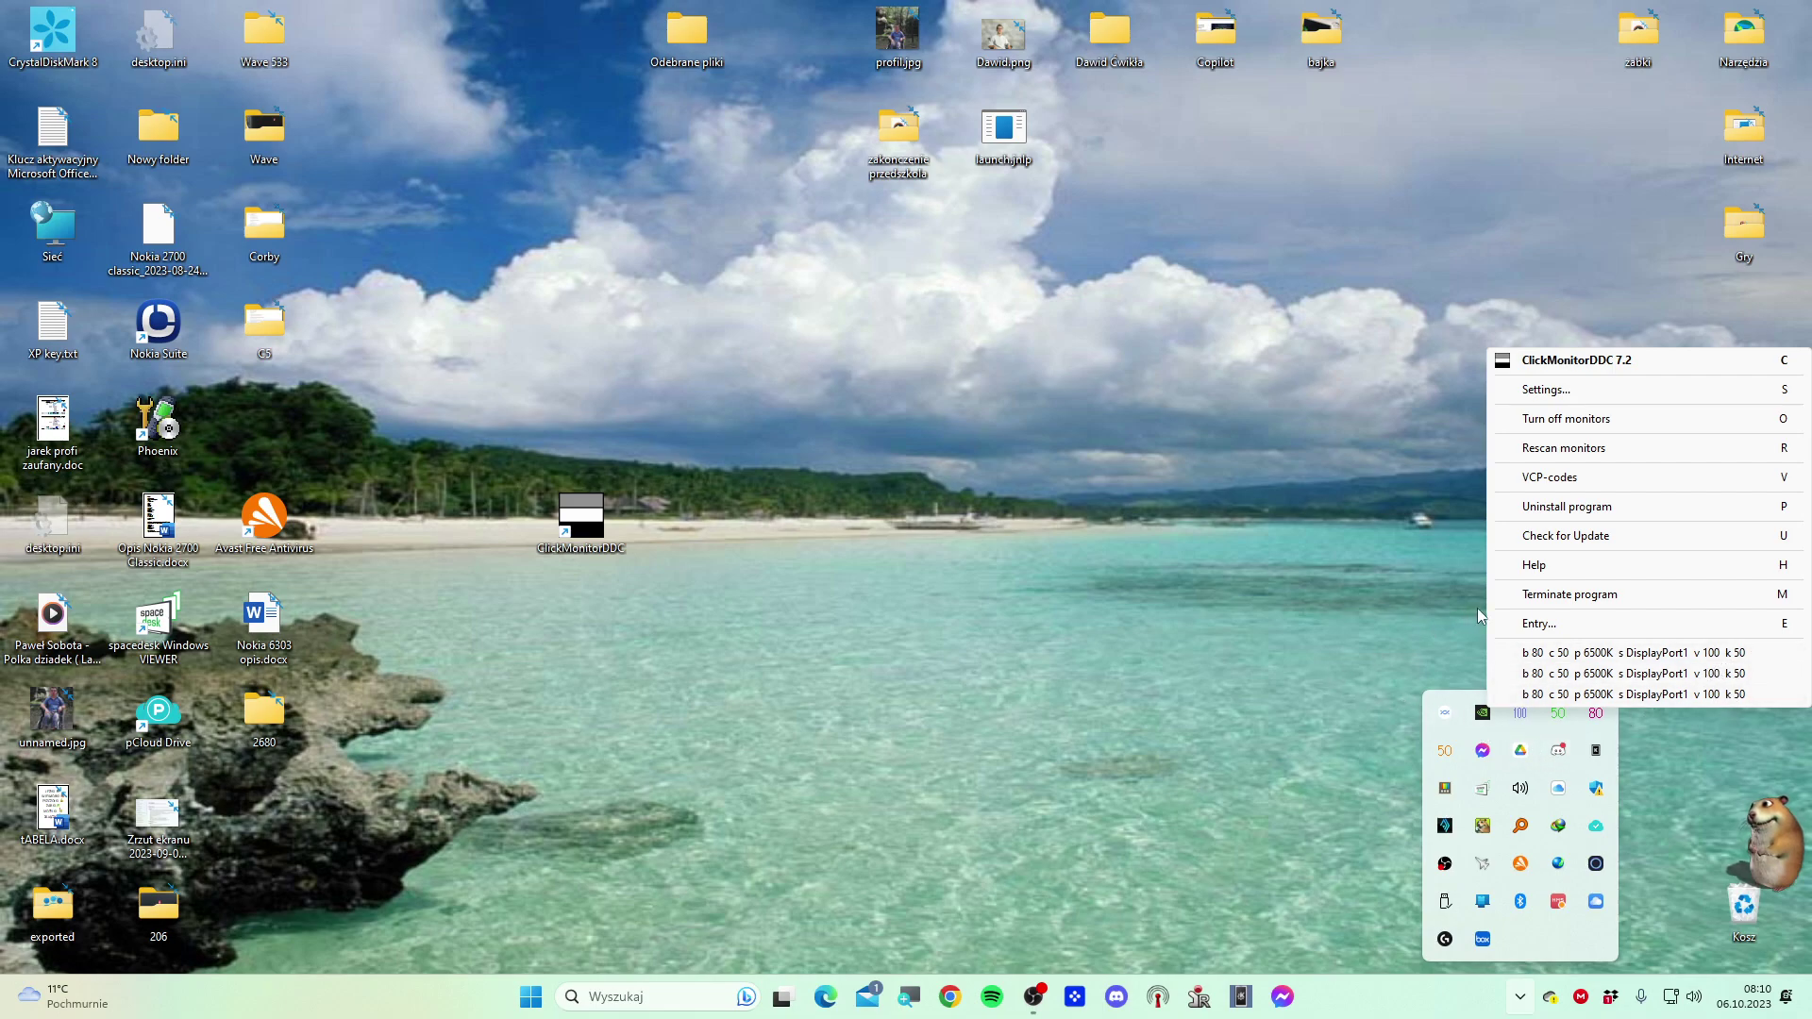
left_click(1507, 624)
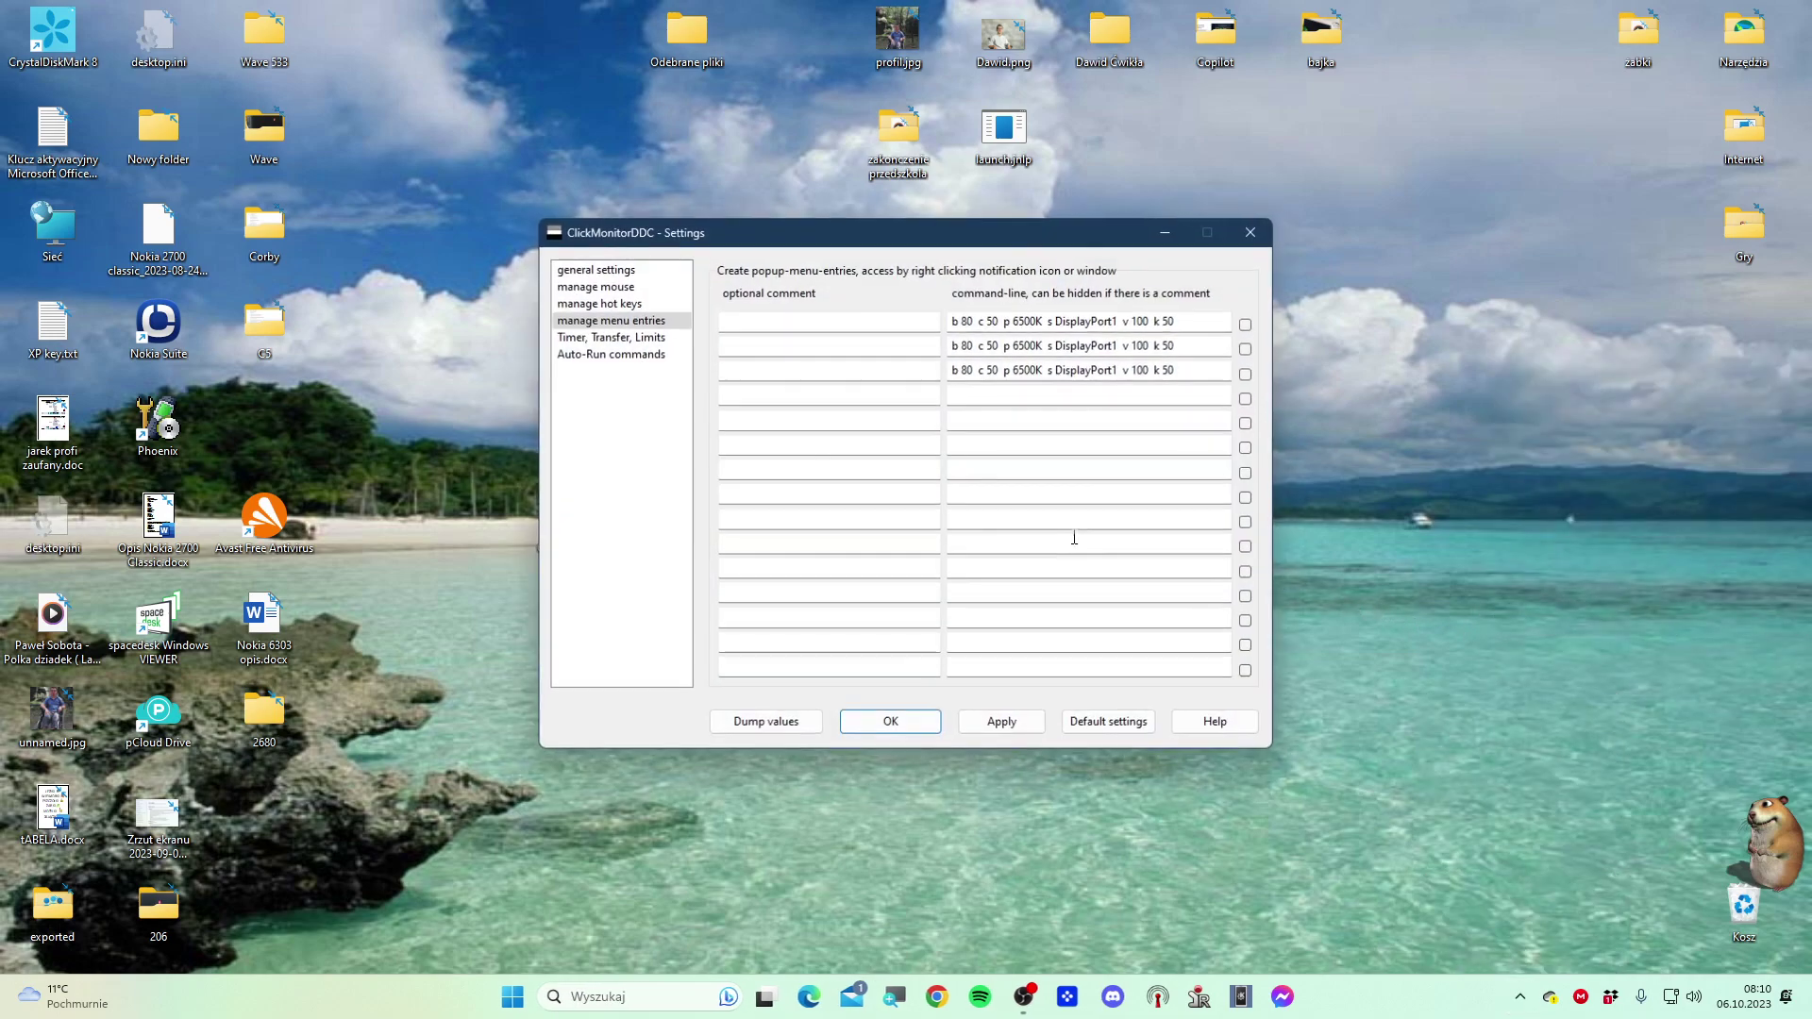
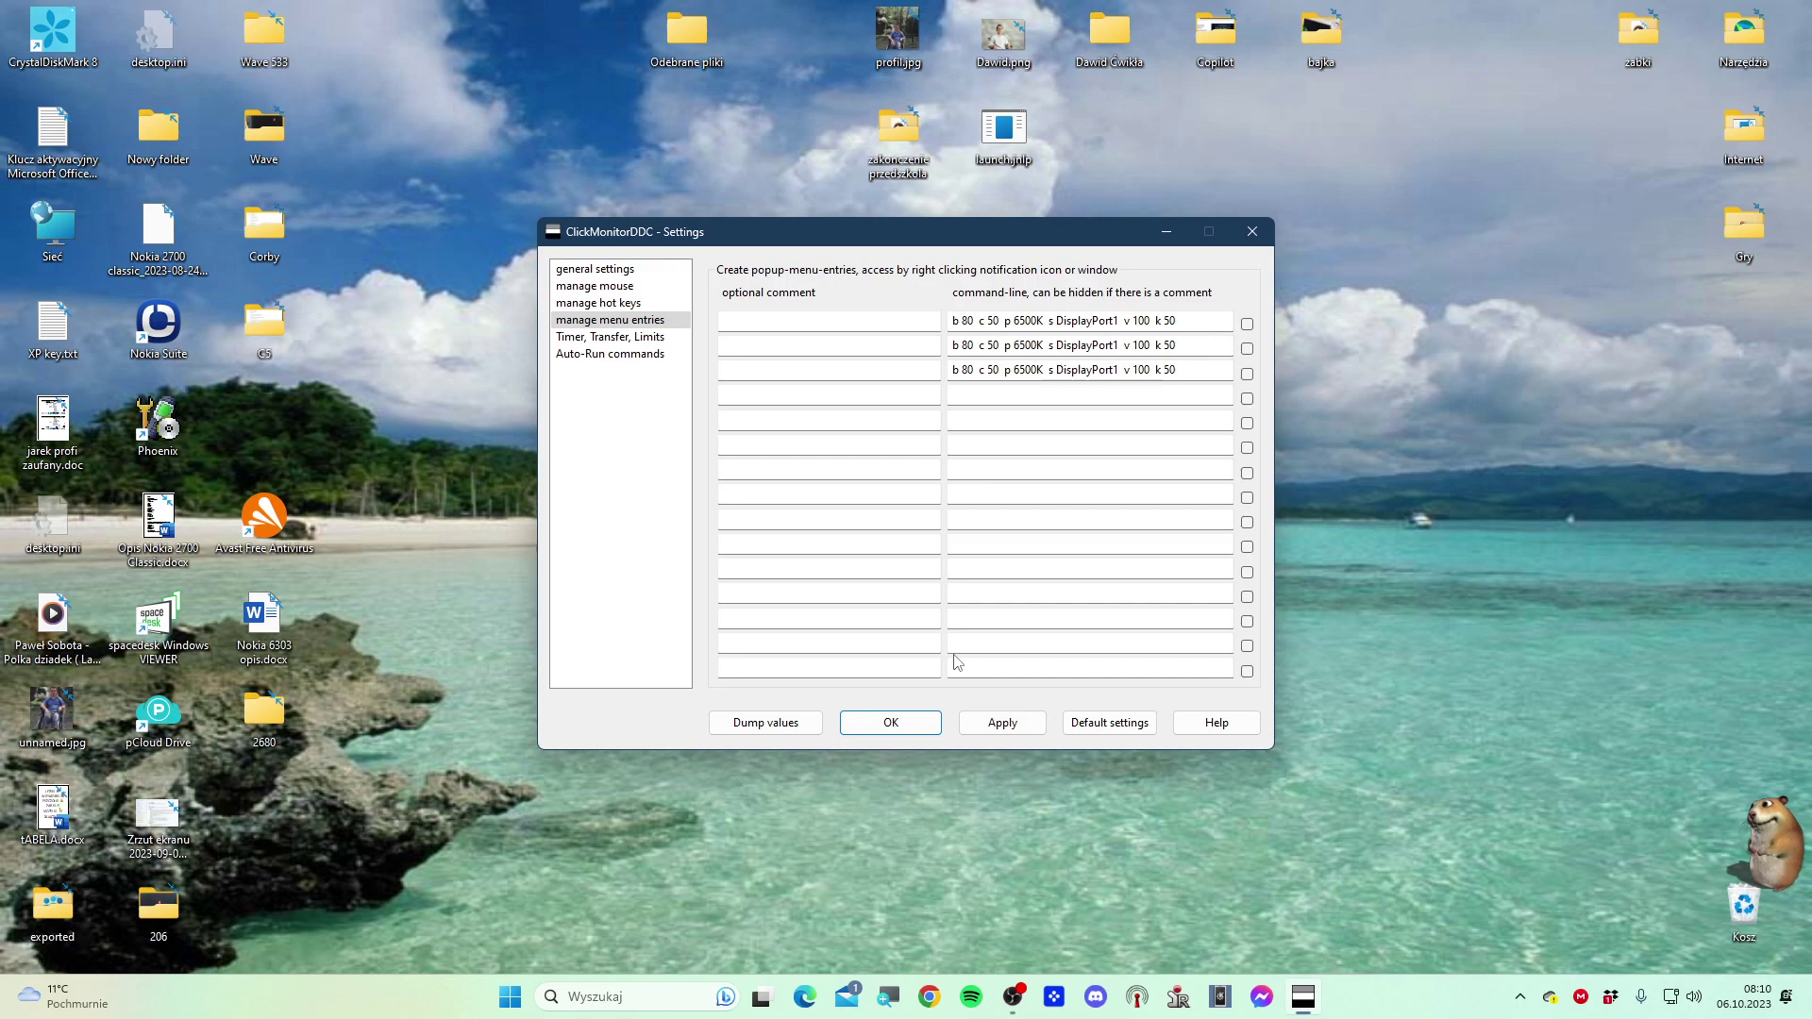
left_click(1251, 232)
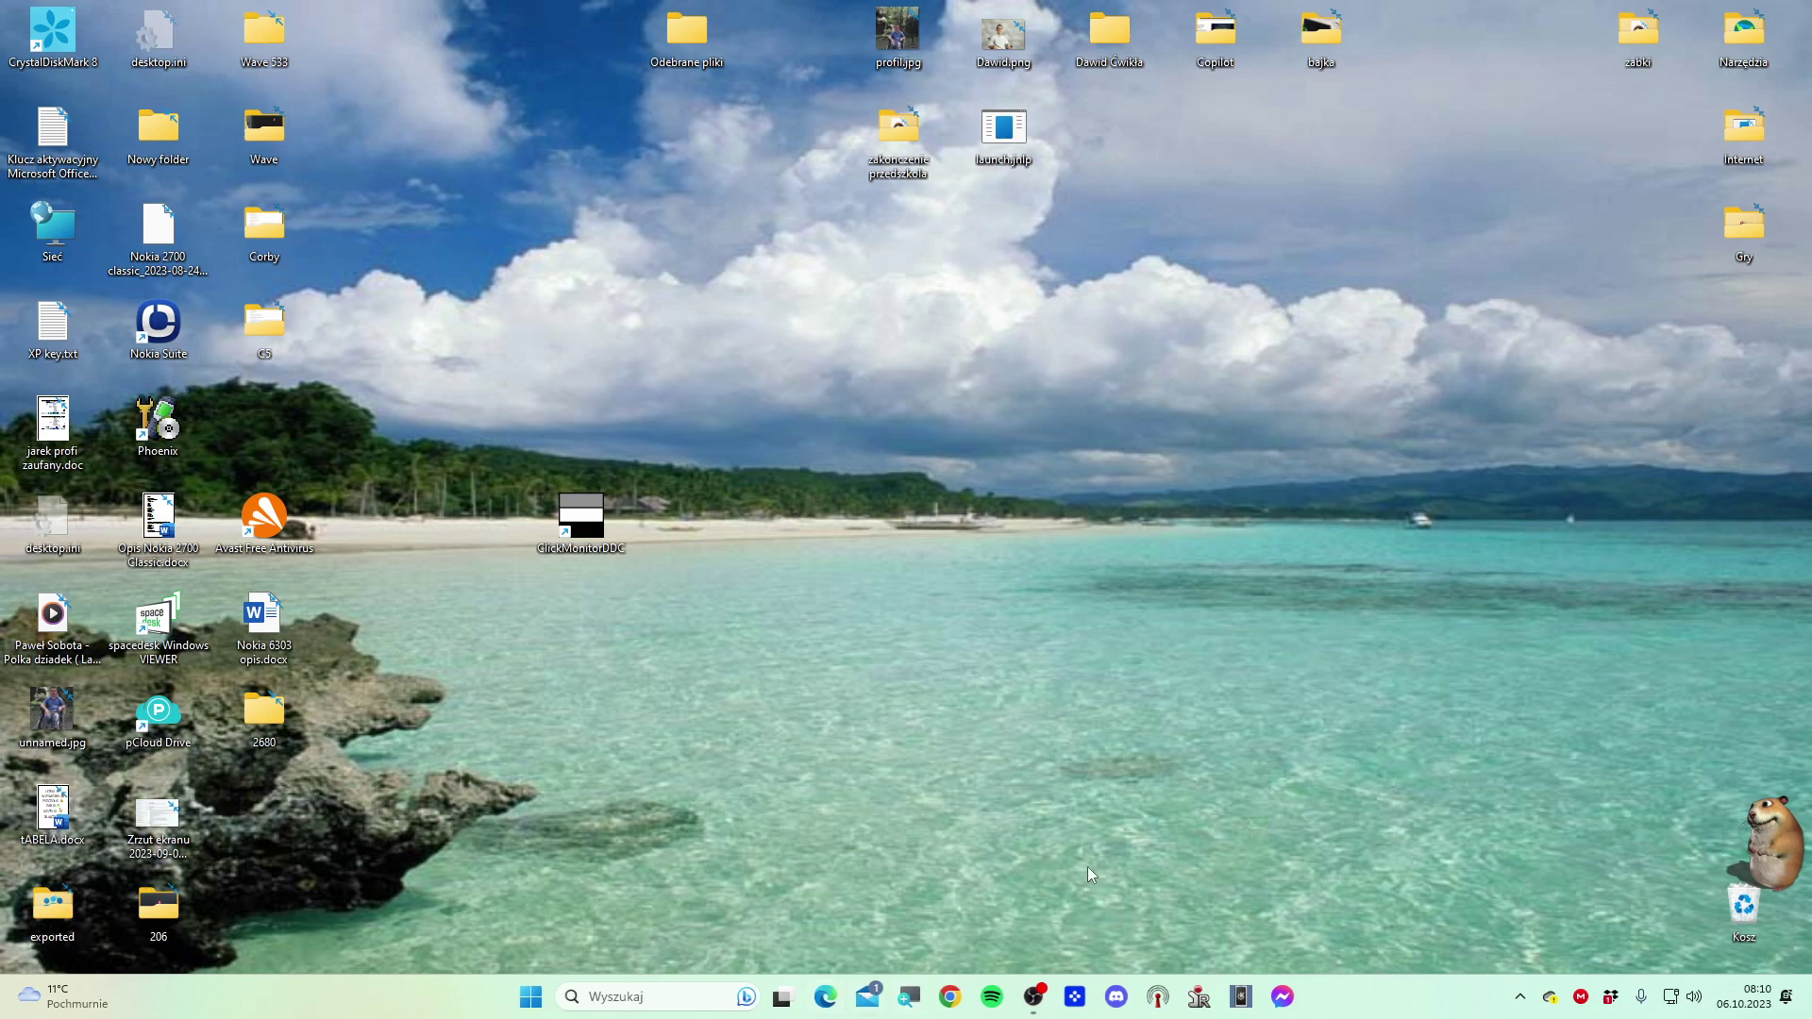
Switch to Microsoft Edge and search the web for clickmonitorddc dobreprogramy
left_click(1035, 996)
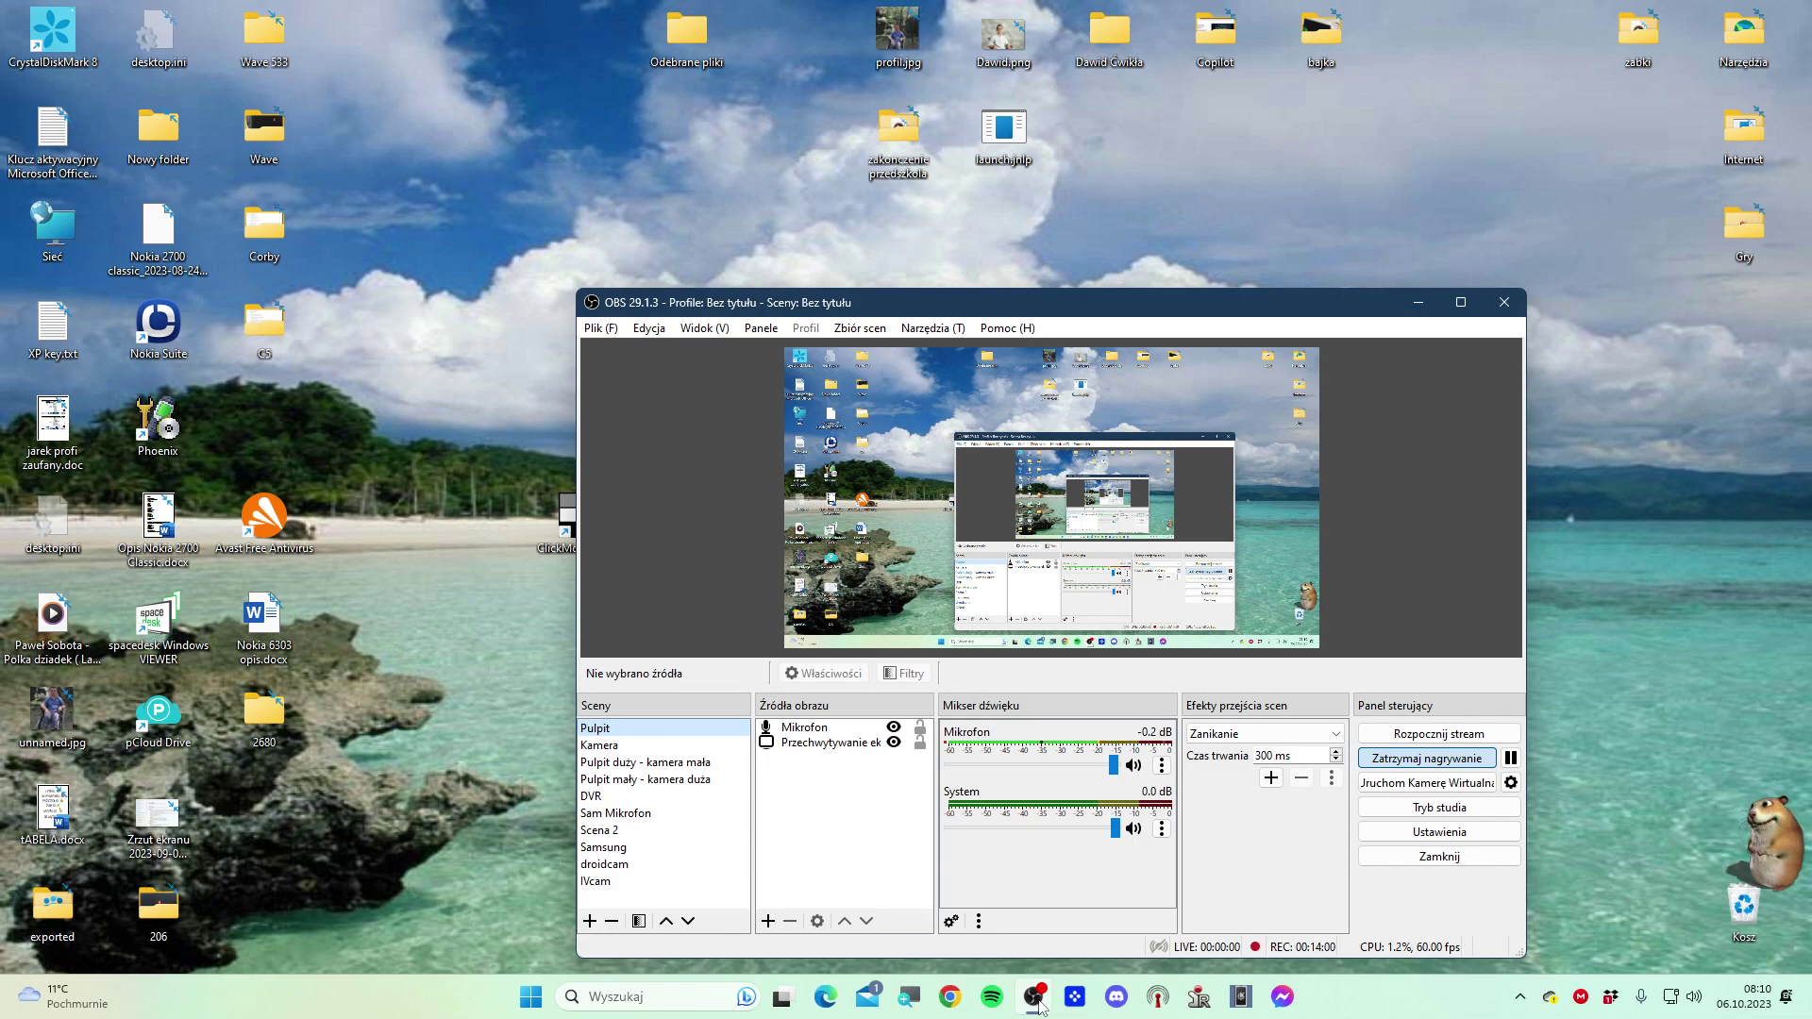
left_click(824, 996)
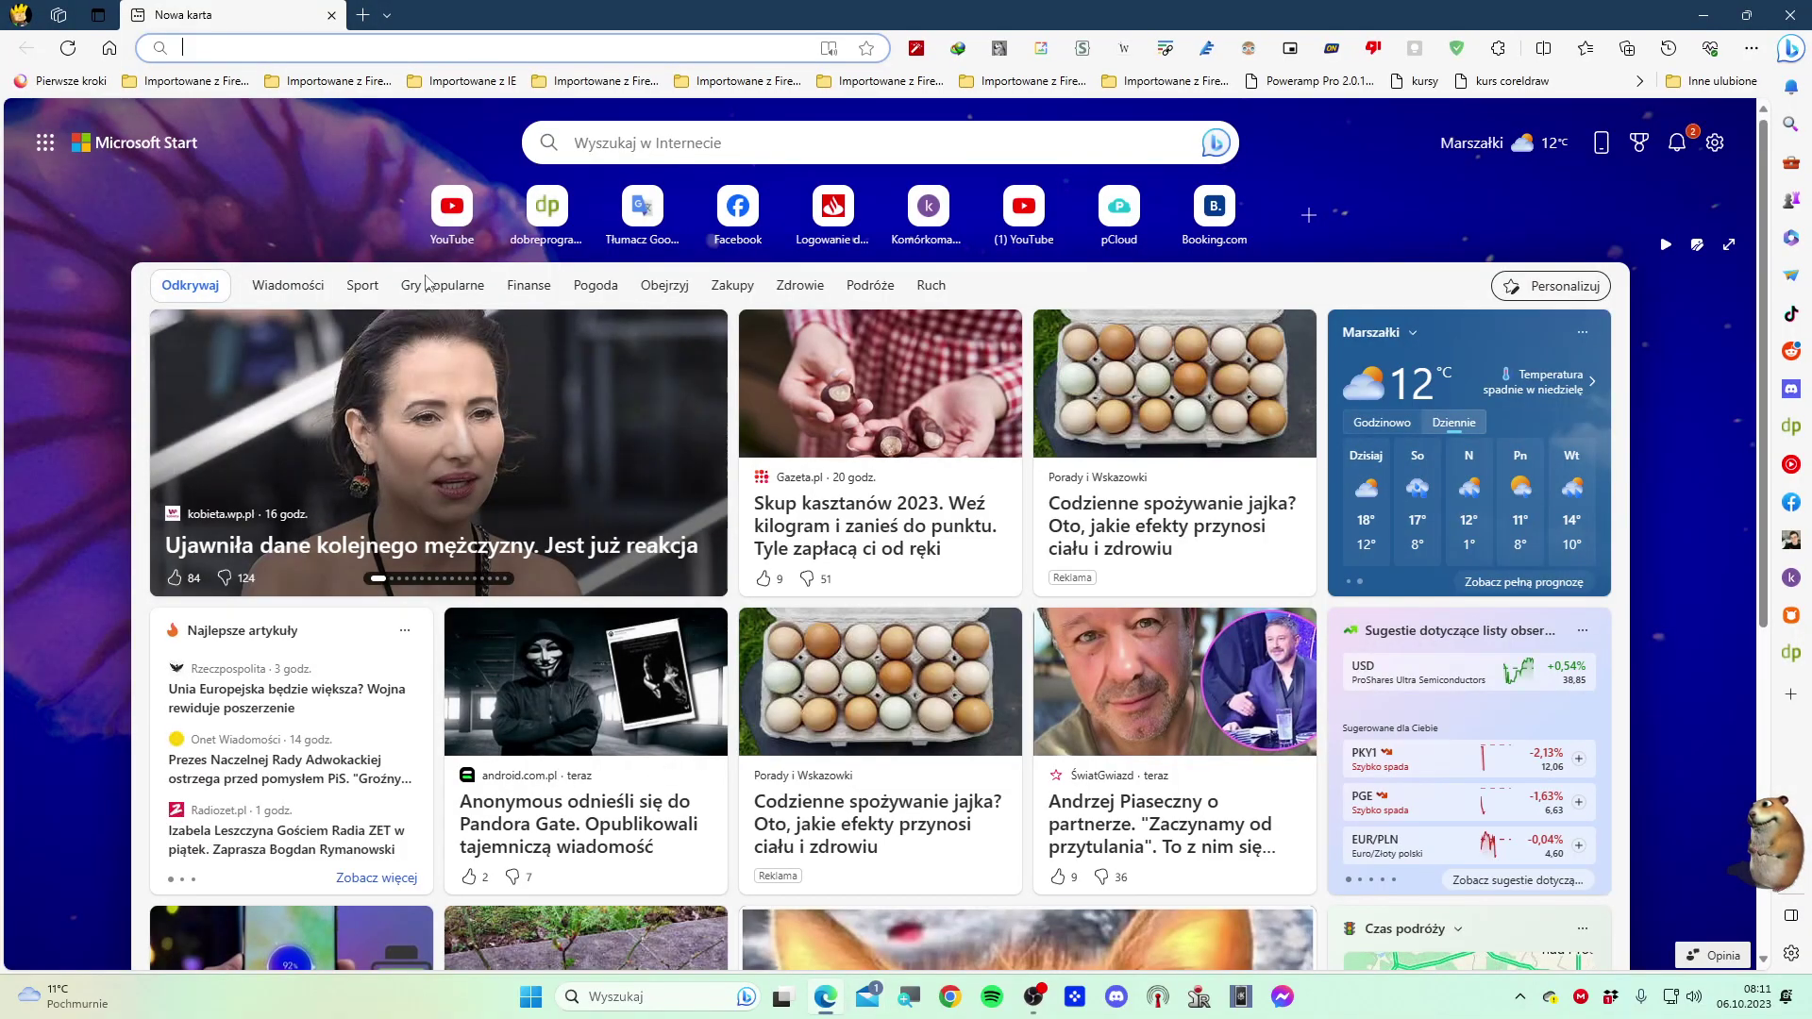
type("clic")
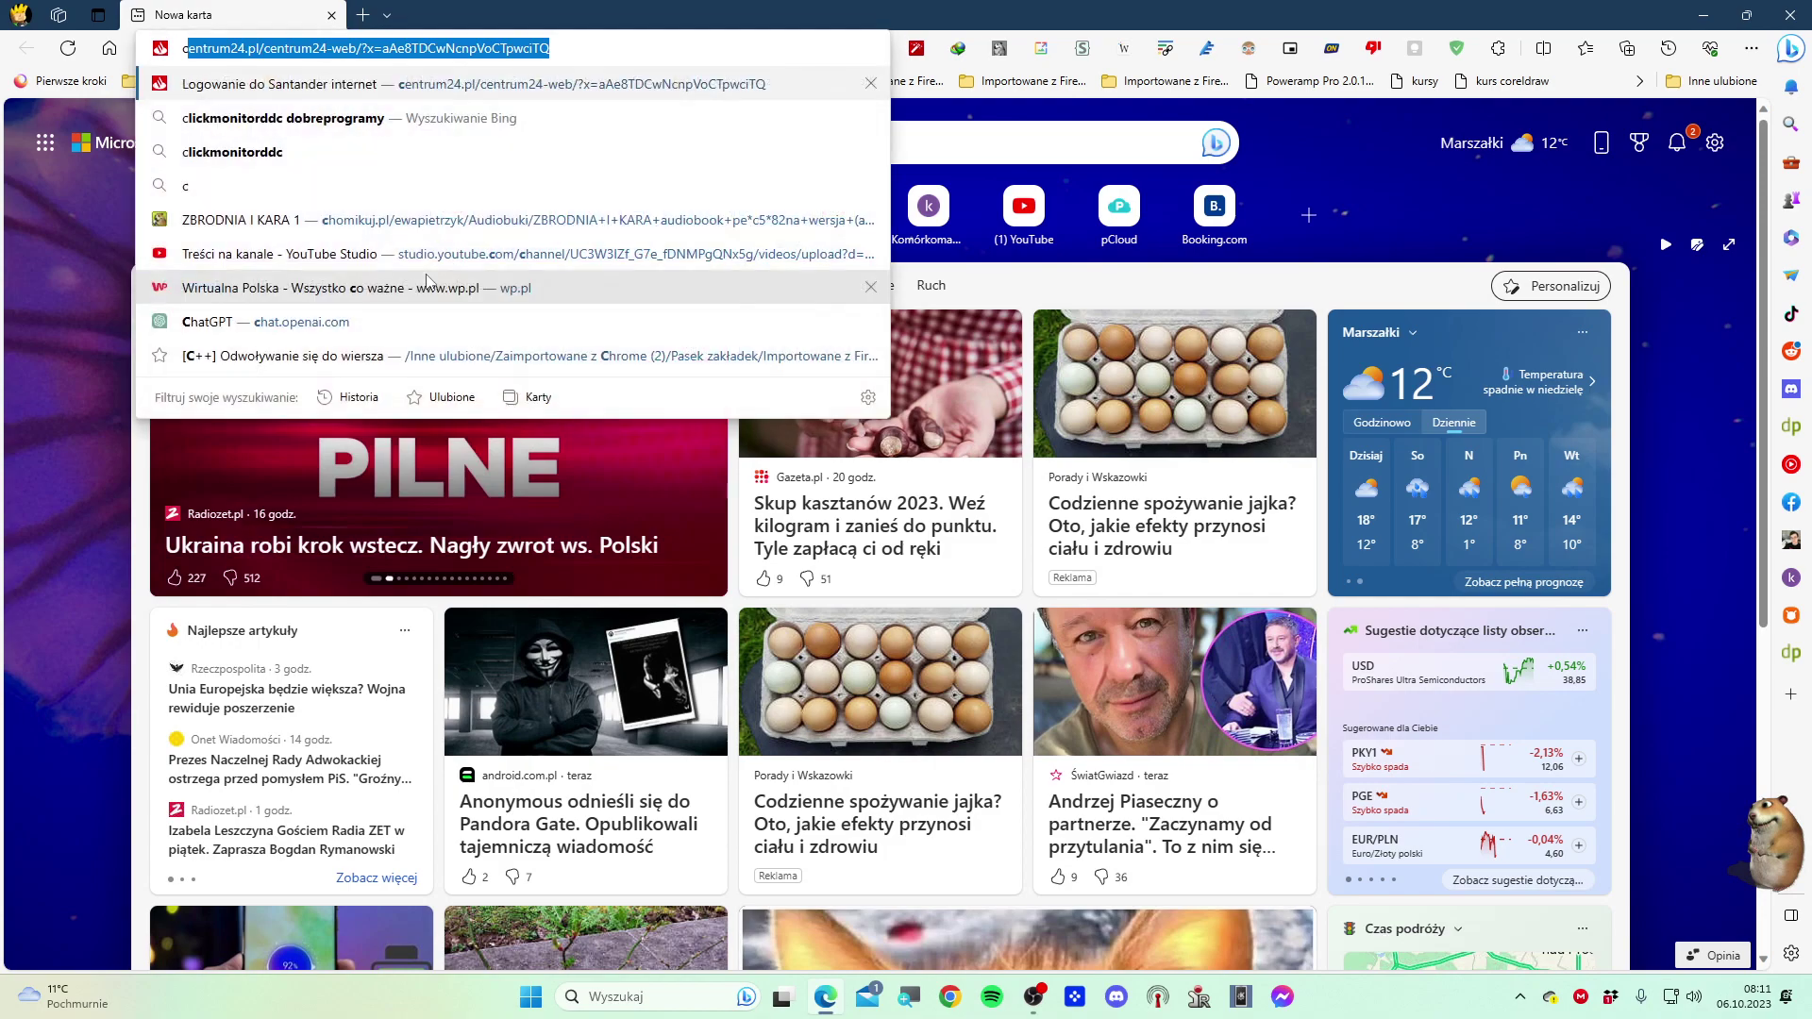
type("kmonit")
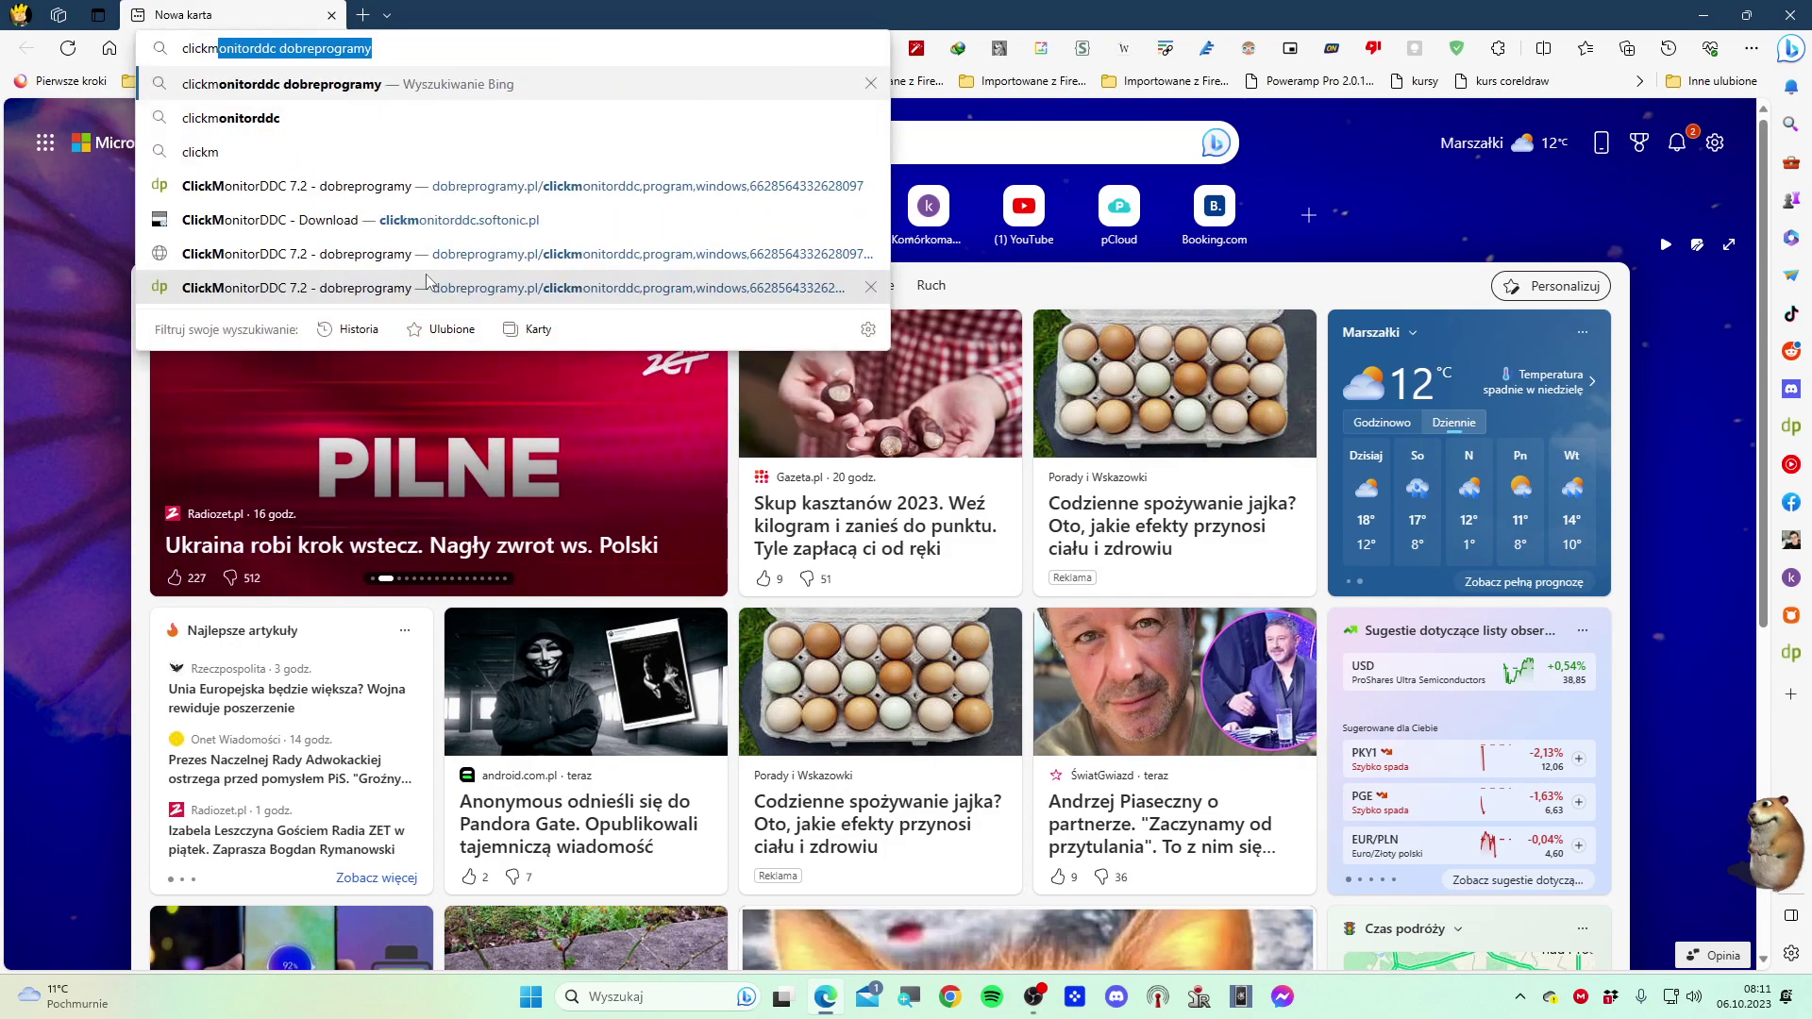
type("orddc dobre")
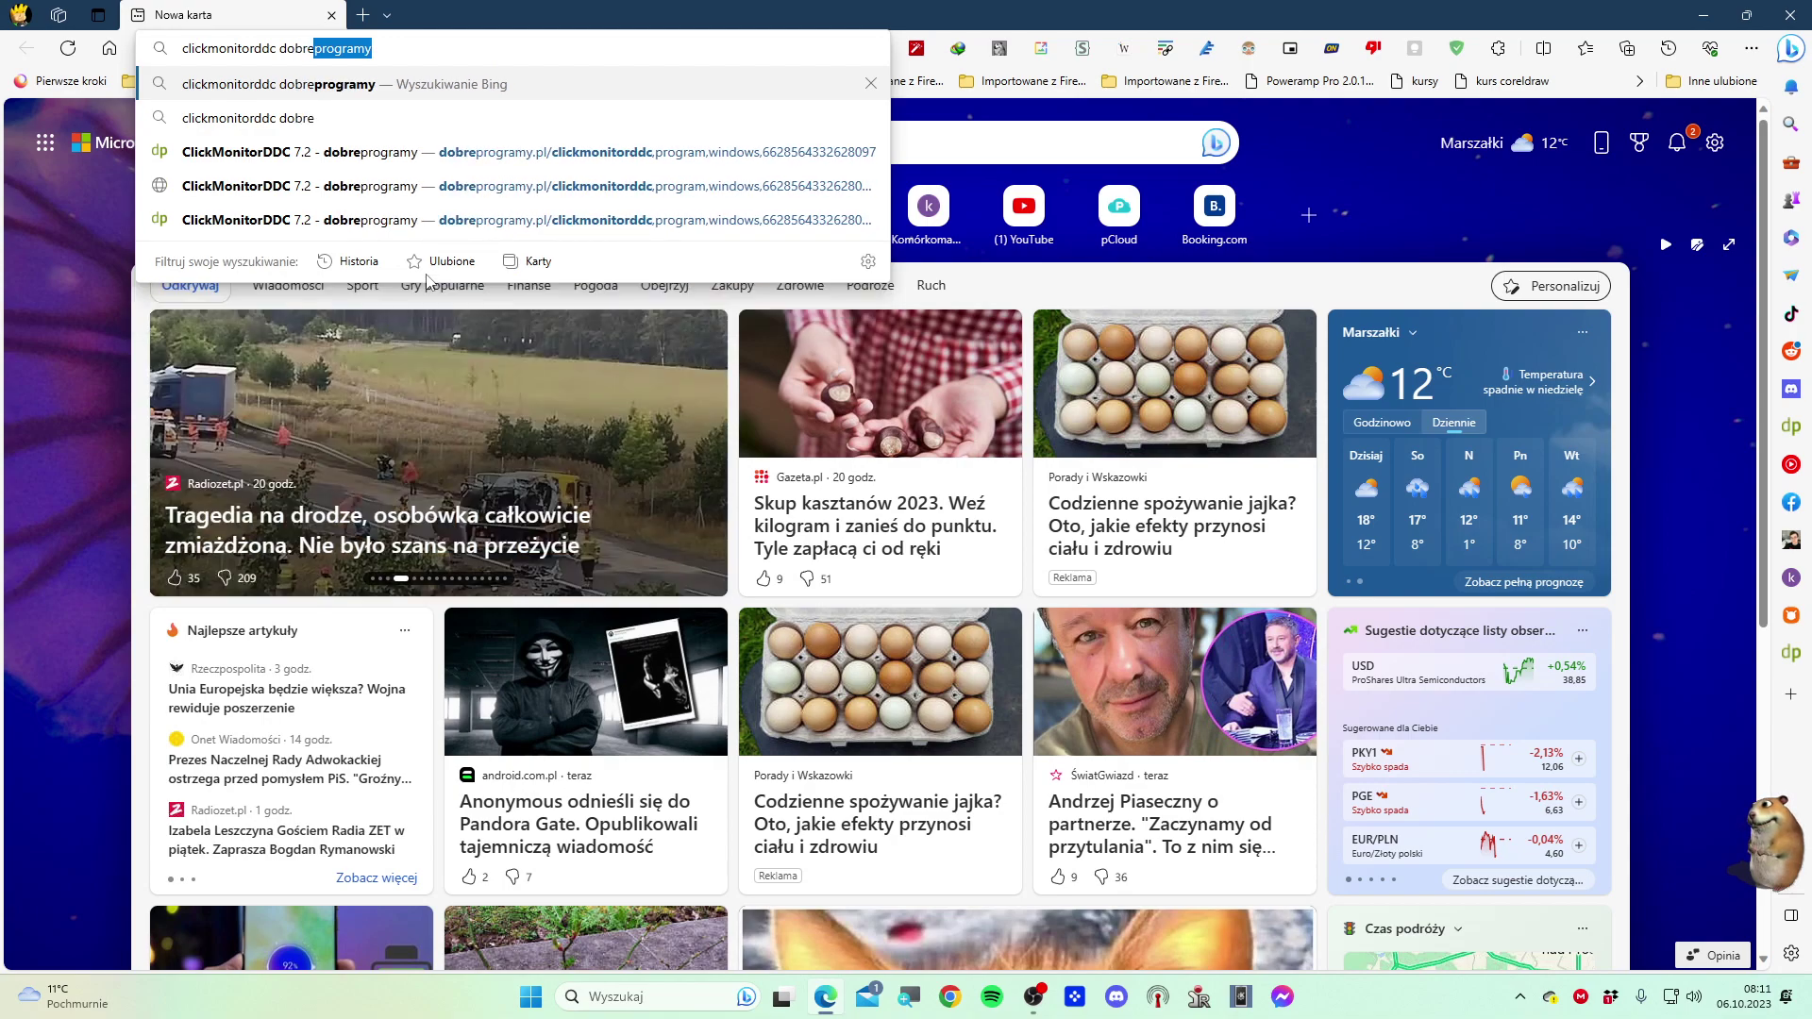
key("Return")
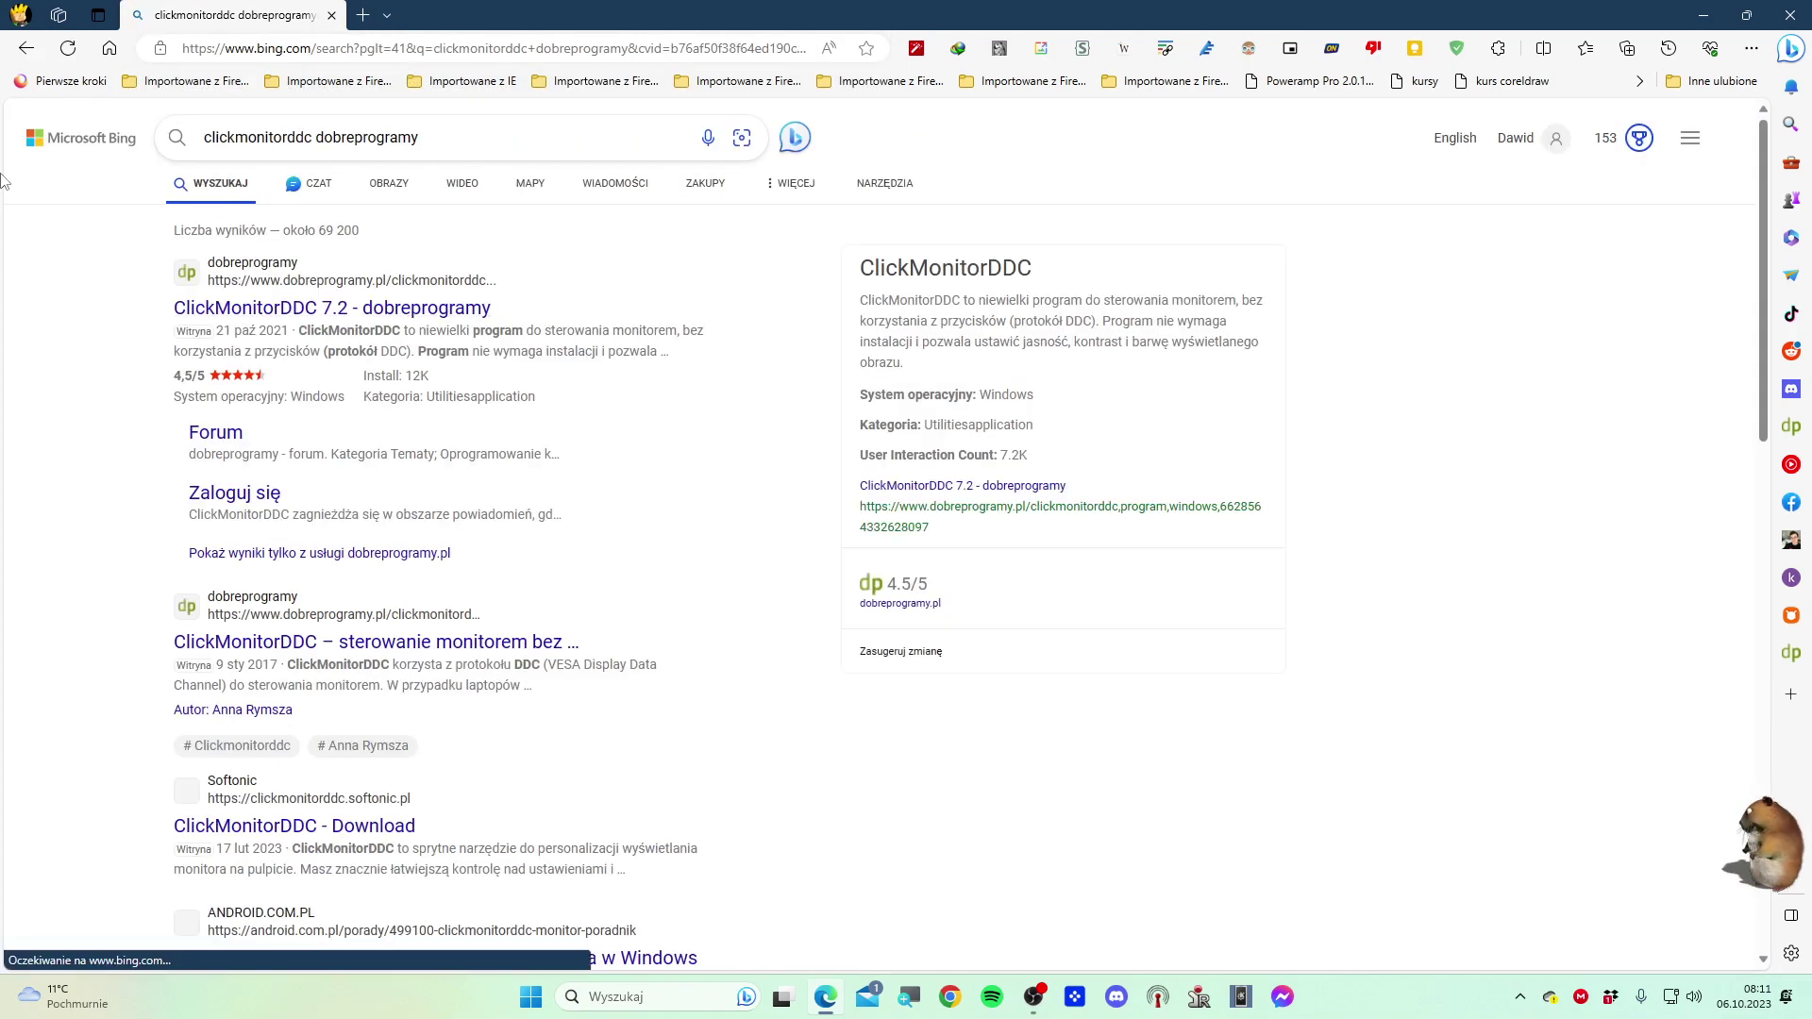
Try to open the ClickMonitorDDC 7.2 page on dobreprogramy twice from the search results, closing its tab each time
left_click(324, 308)
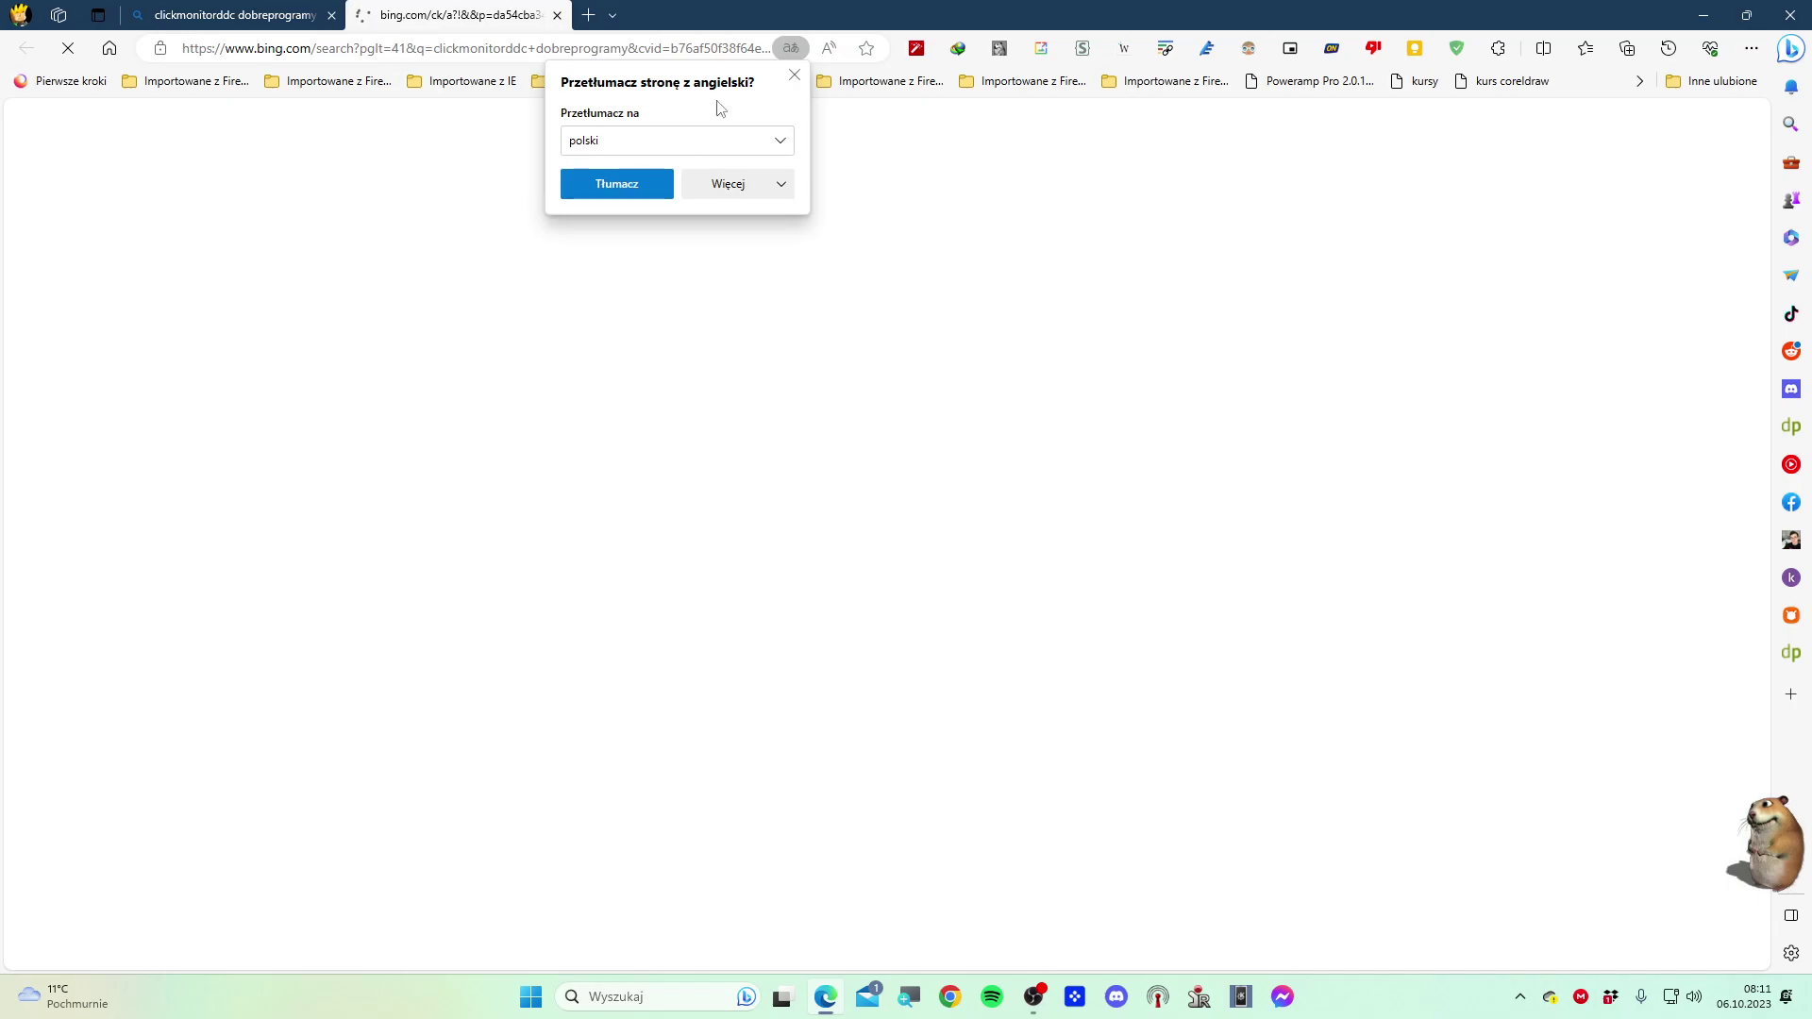
left_click(794, 77)
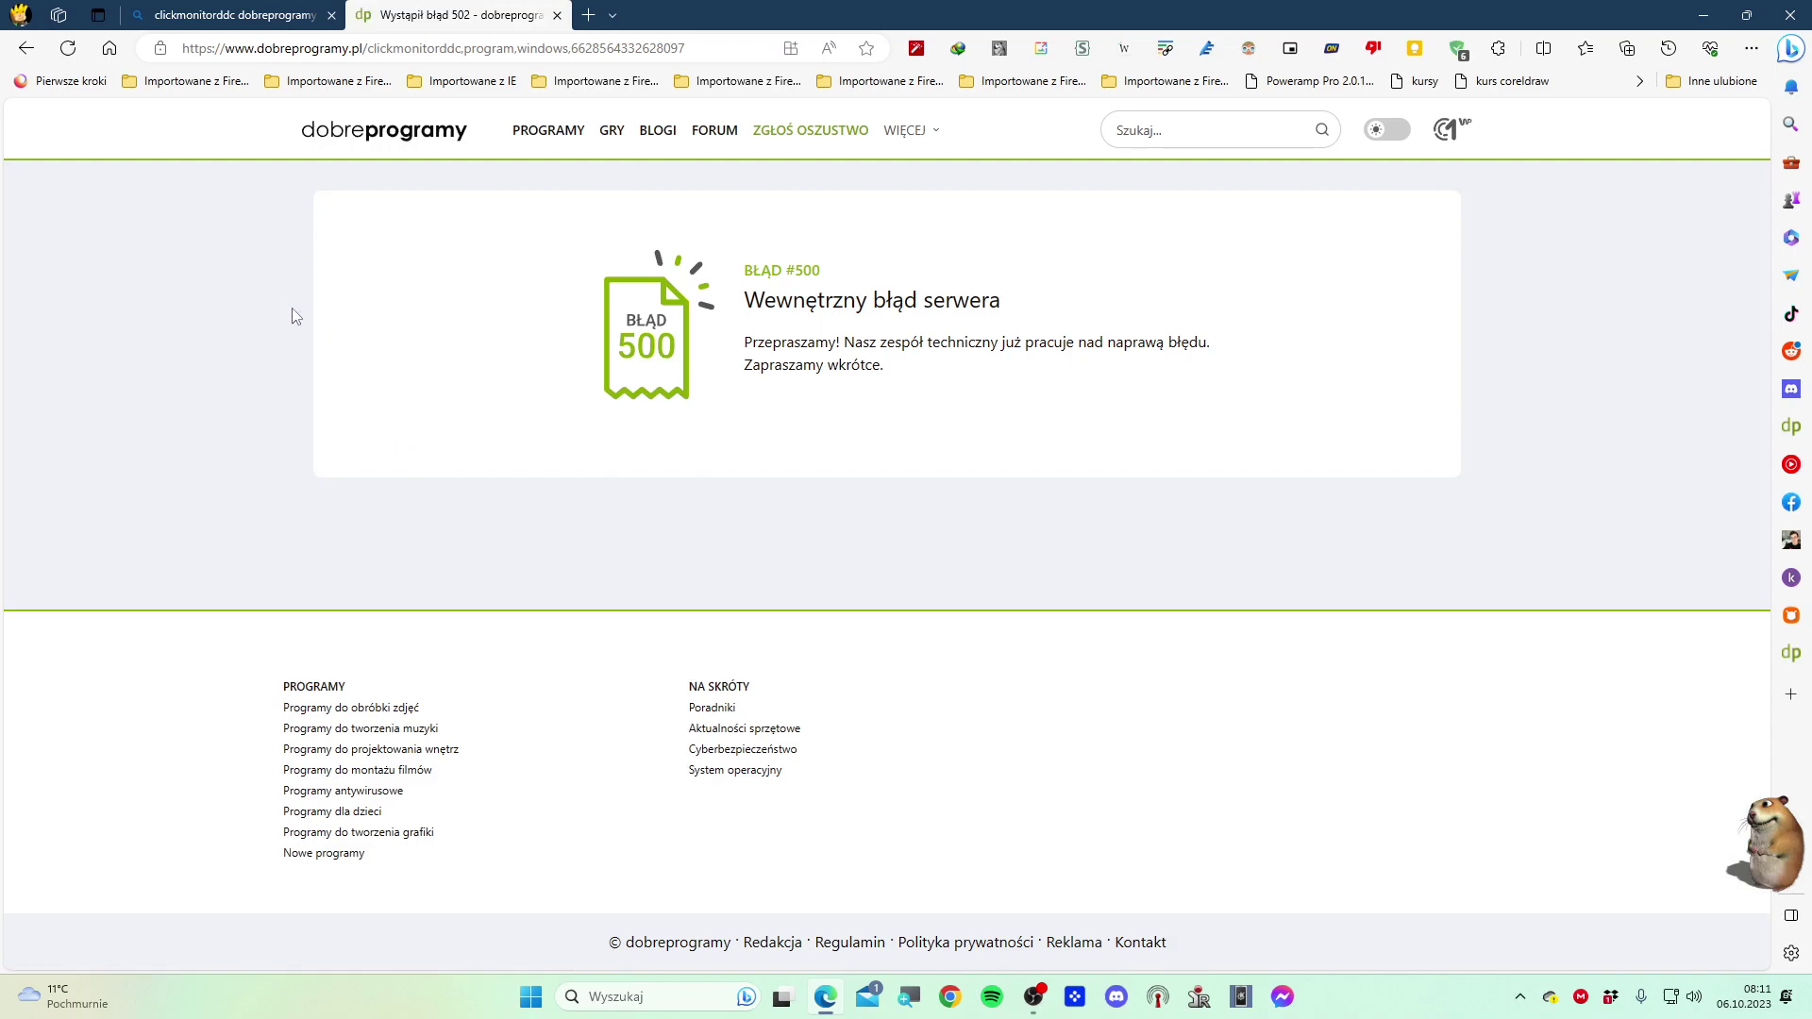
key("F5")
key("ctrl+w")
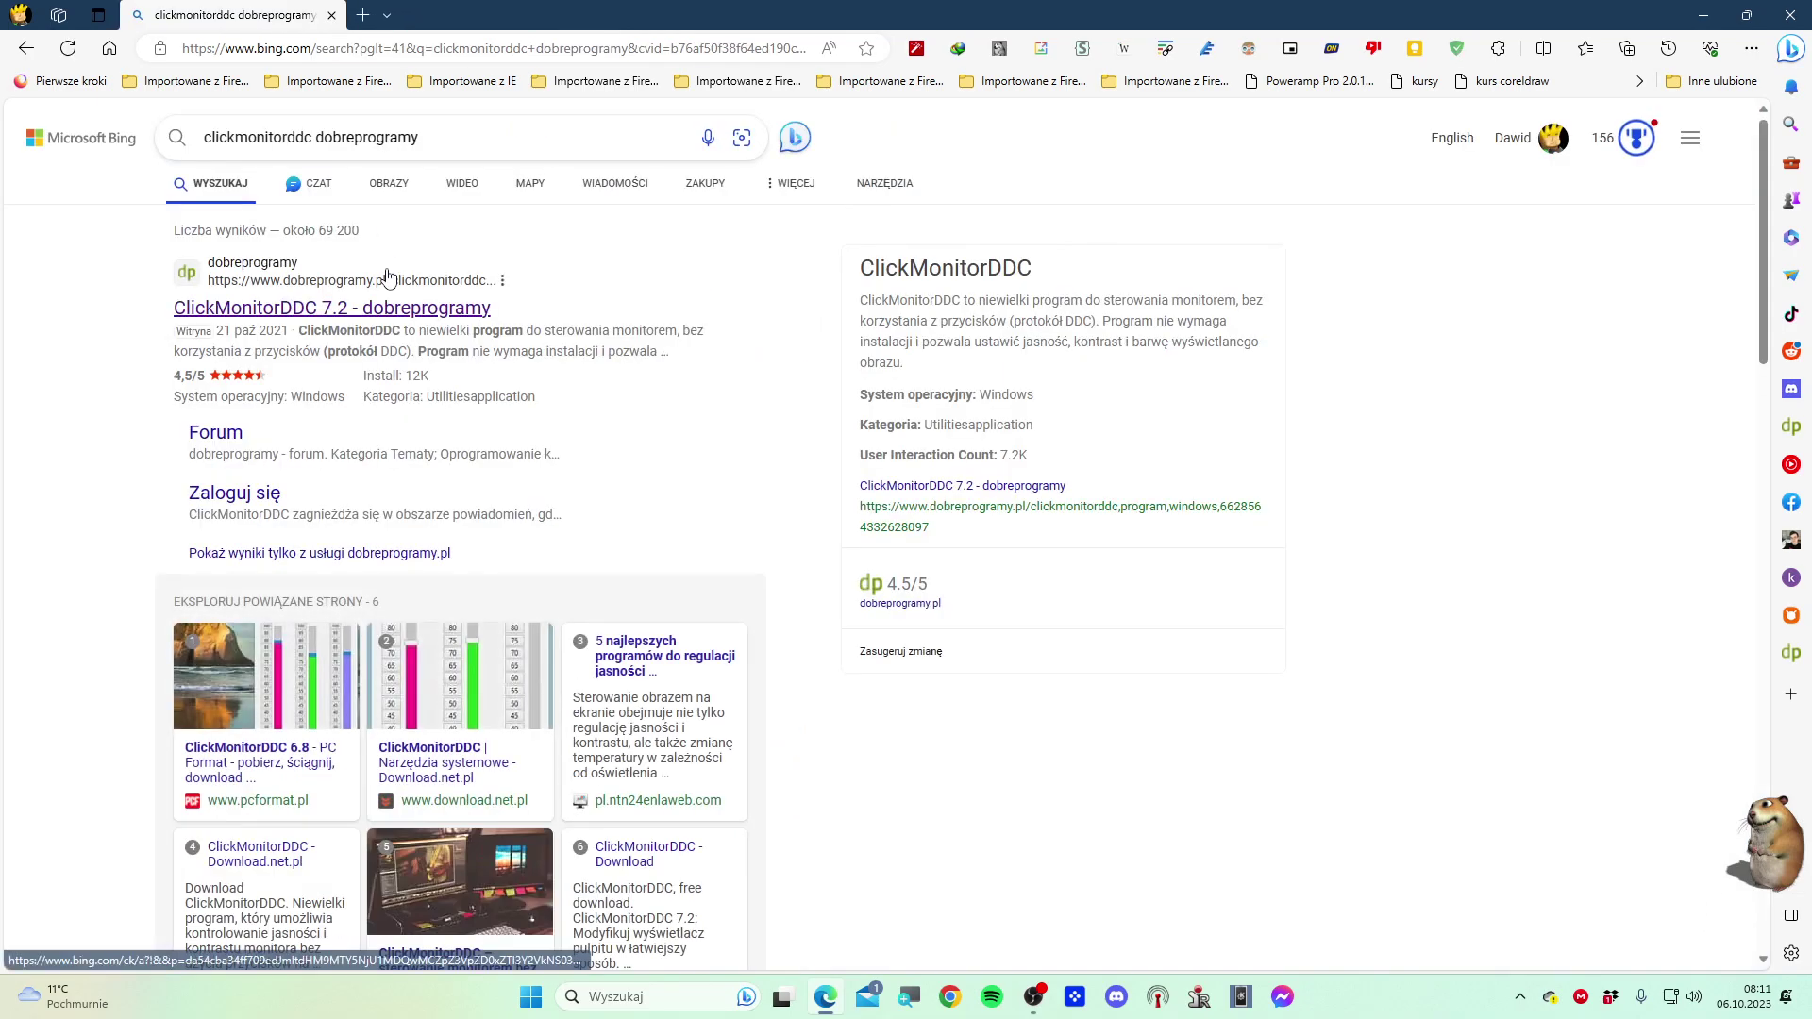
left_click(364, 307)
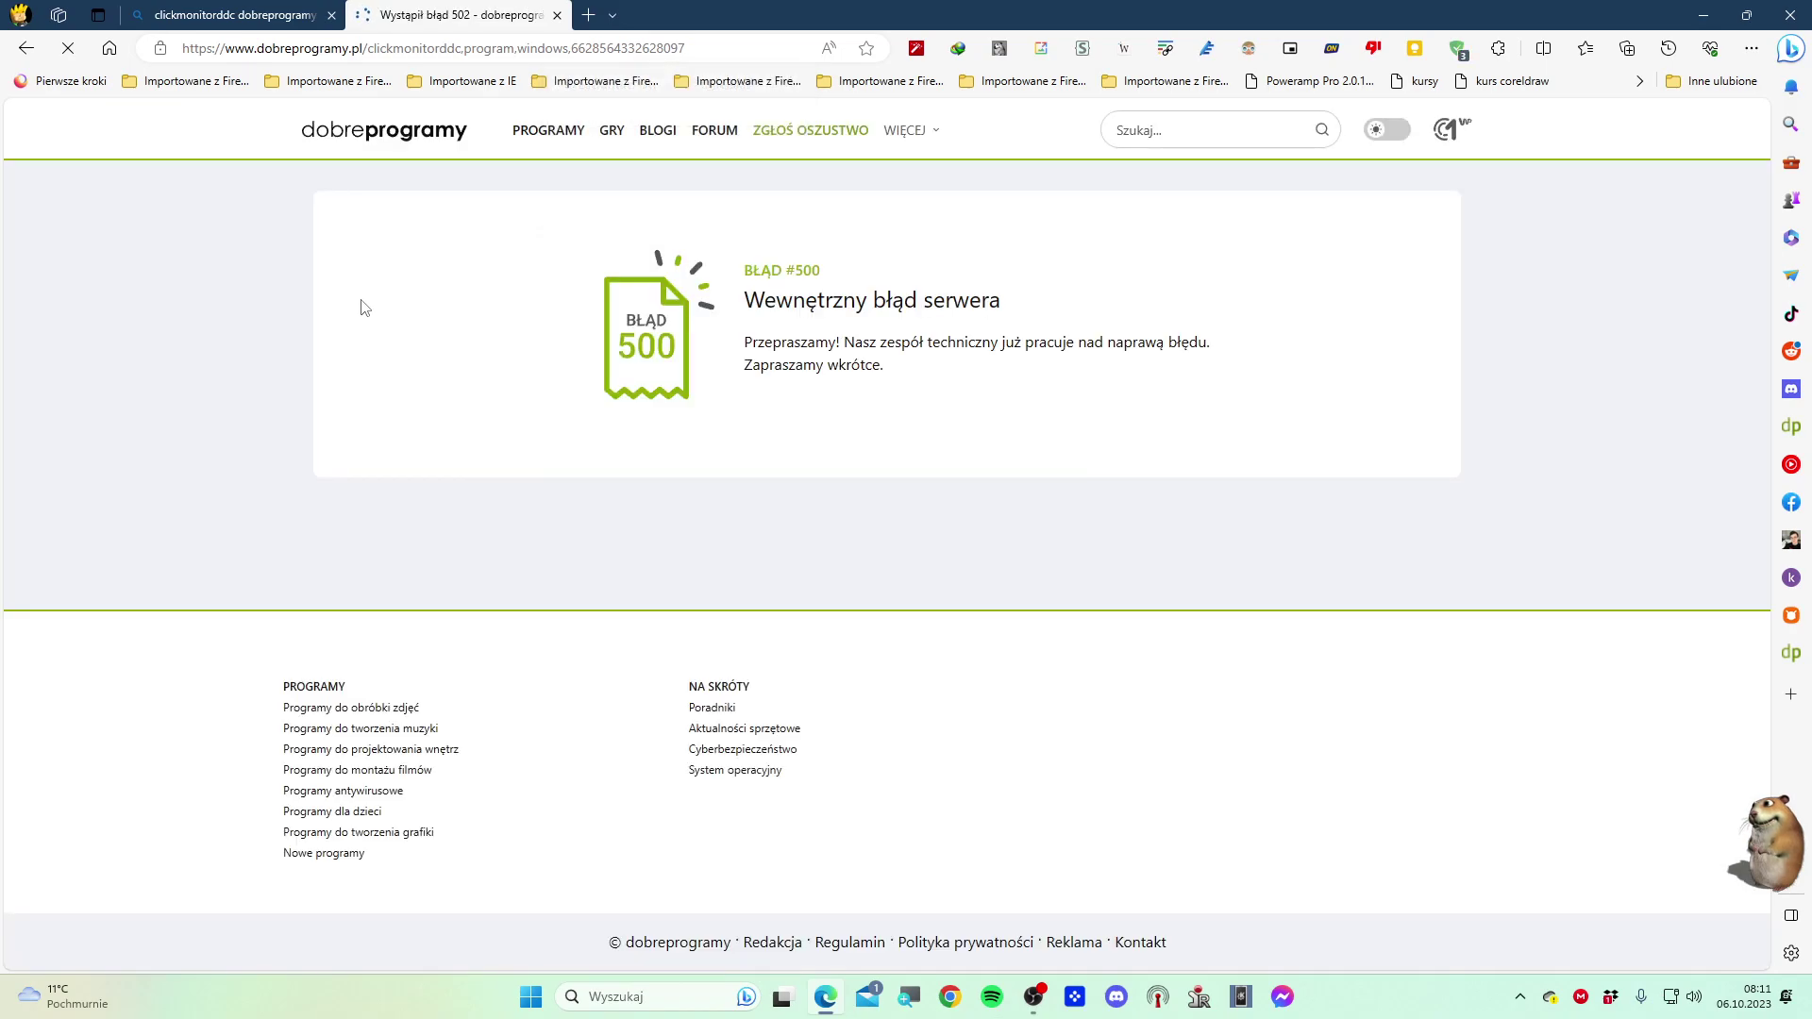
key("ctrl+w")
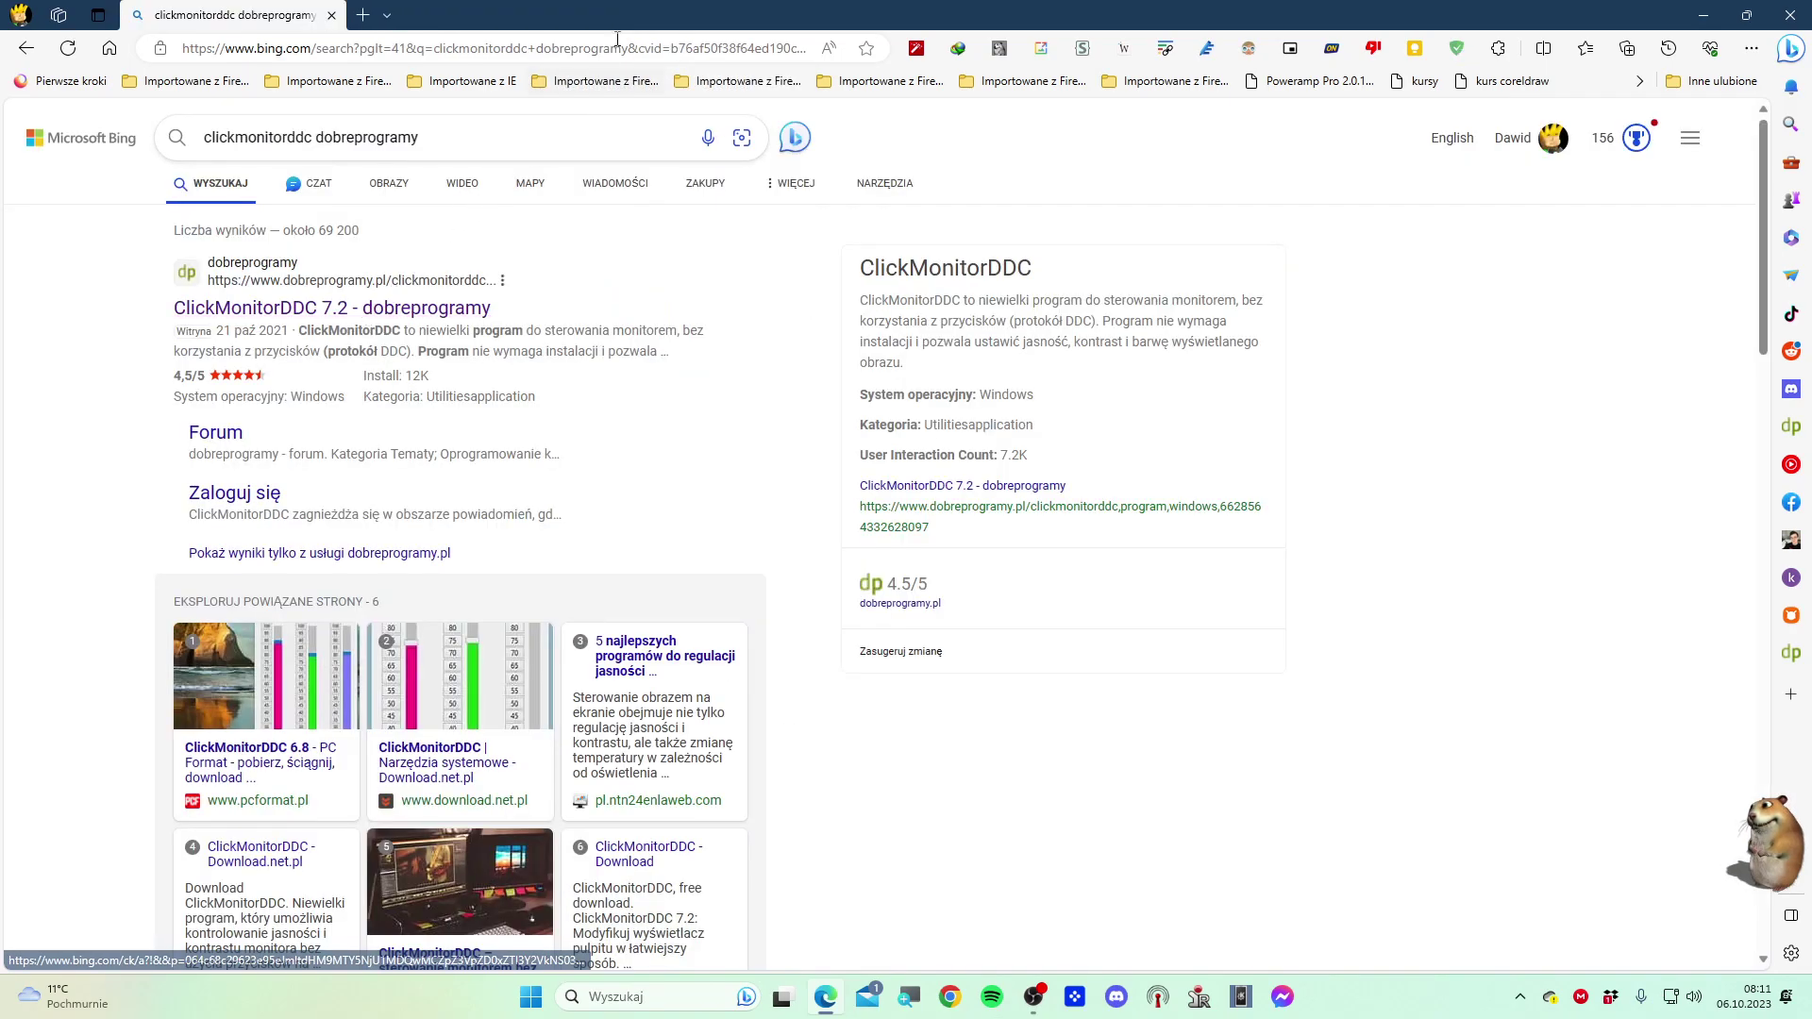
Switch to Google Chrome, search for clickmonitorddc dobre and open the ClickMonitorDDC 7.2 result from dobreprogramy
left_click(950, 995)
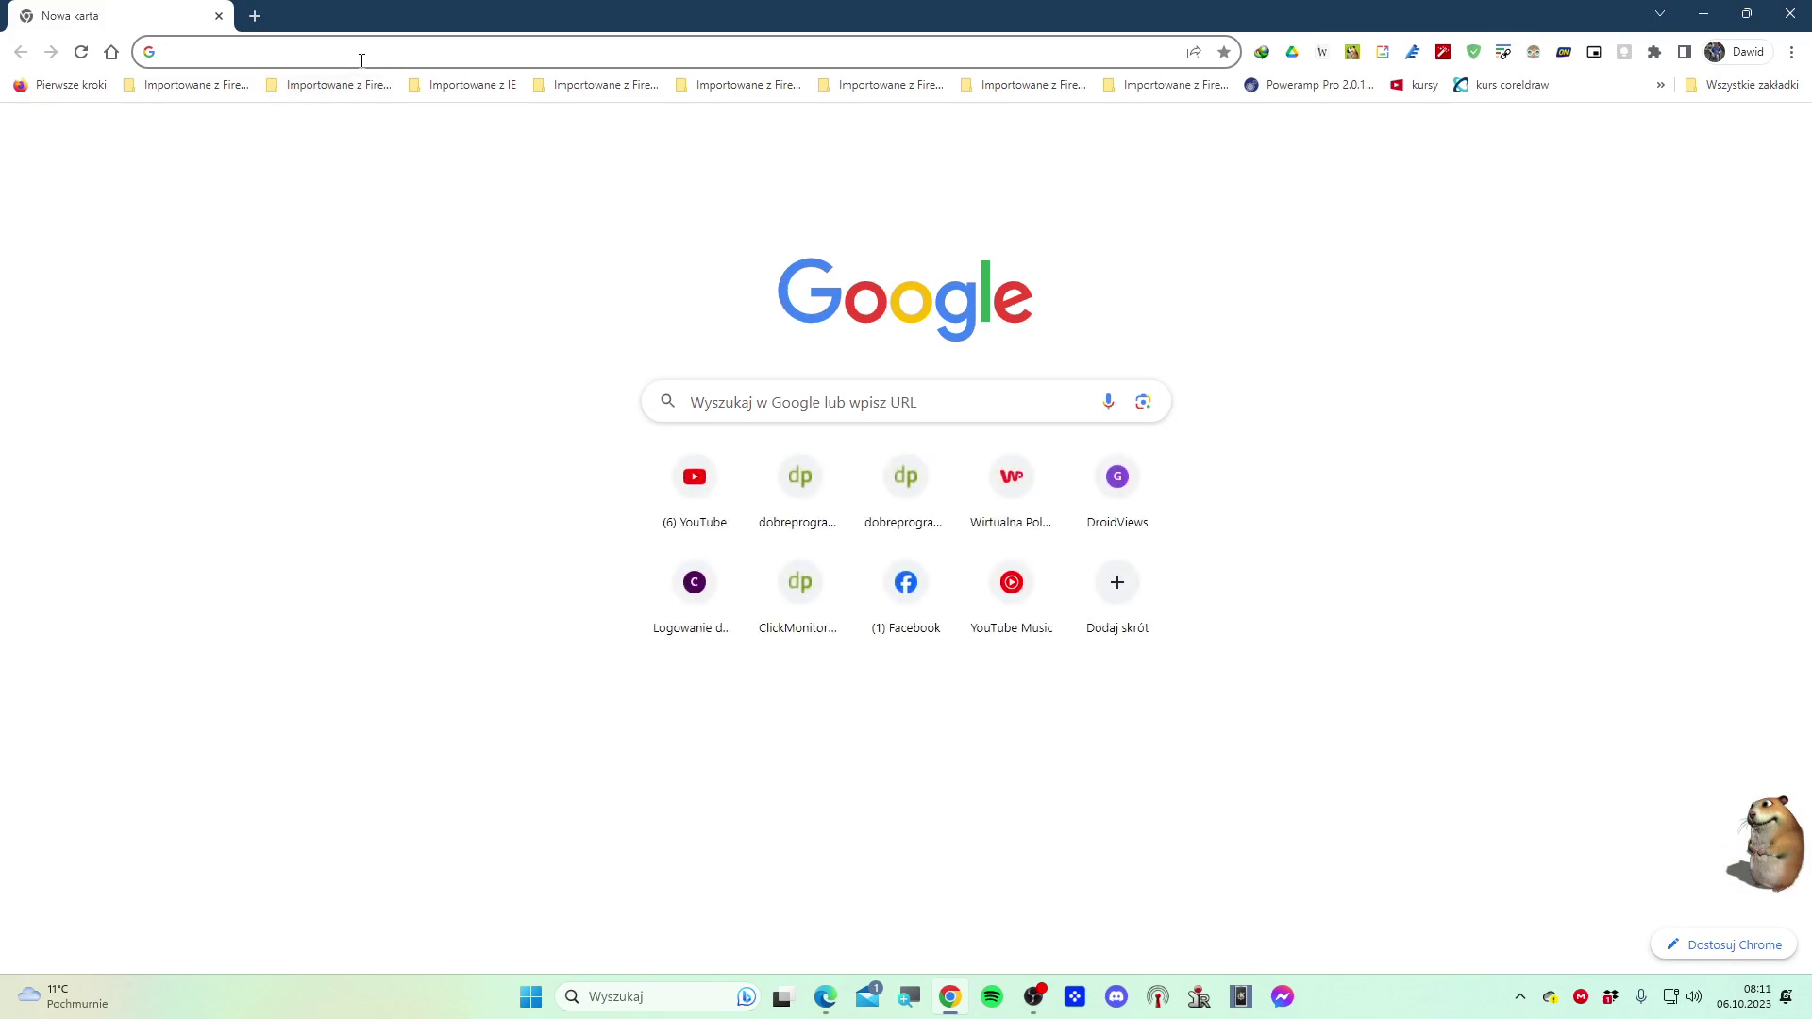
left_click(361, 57)
type("cl")
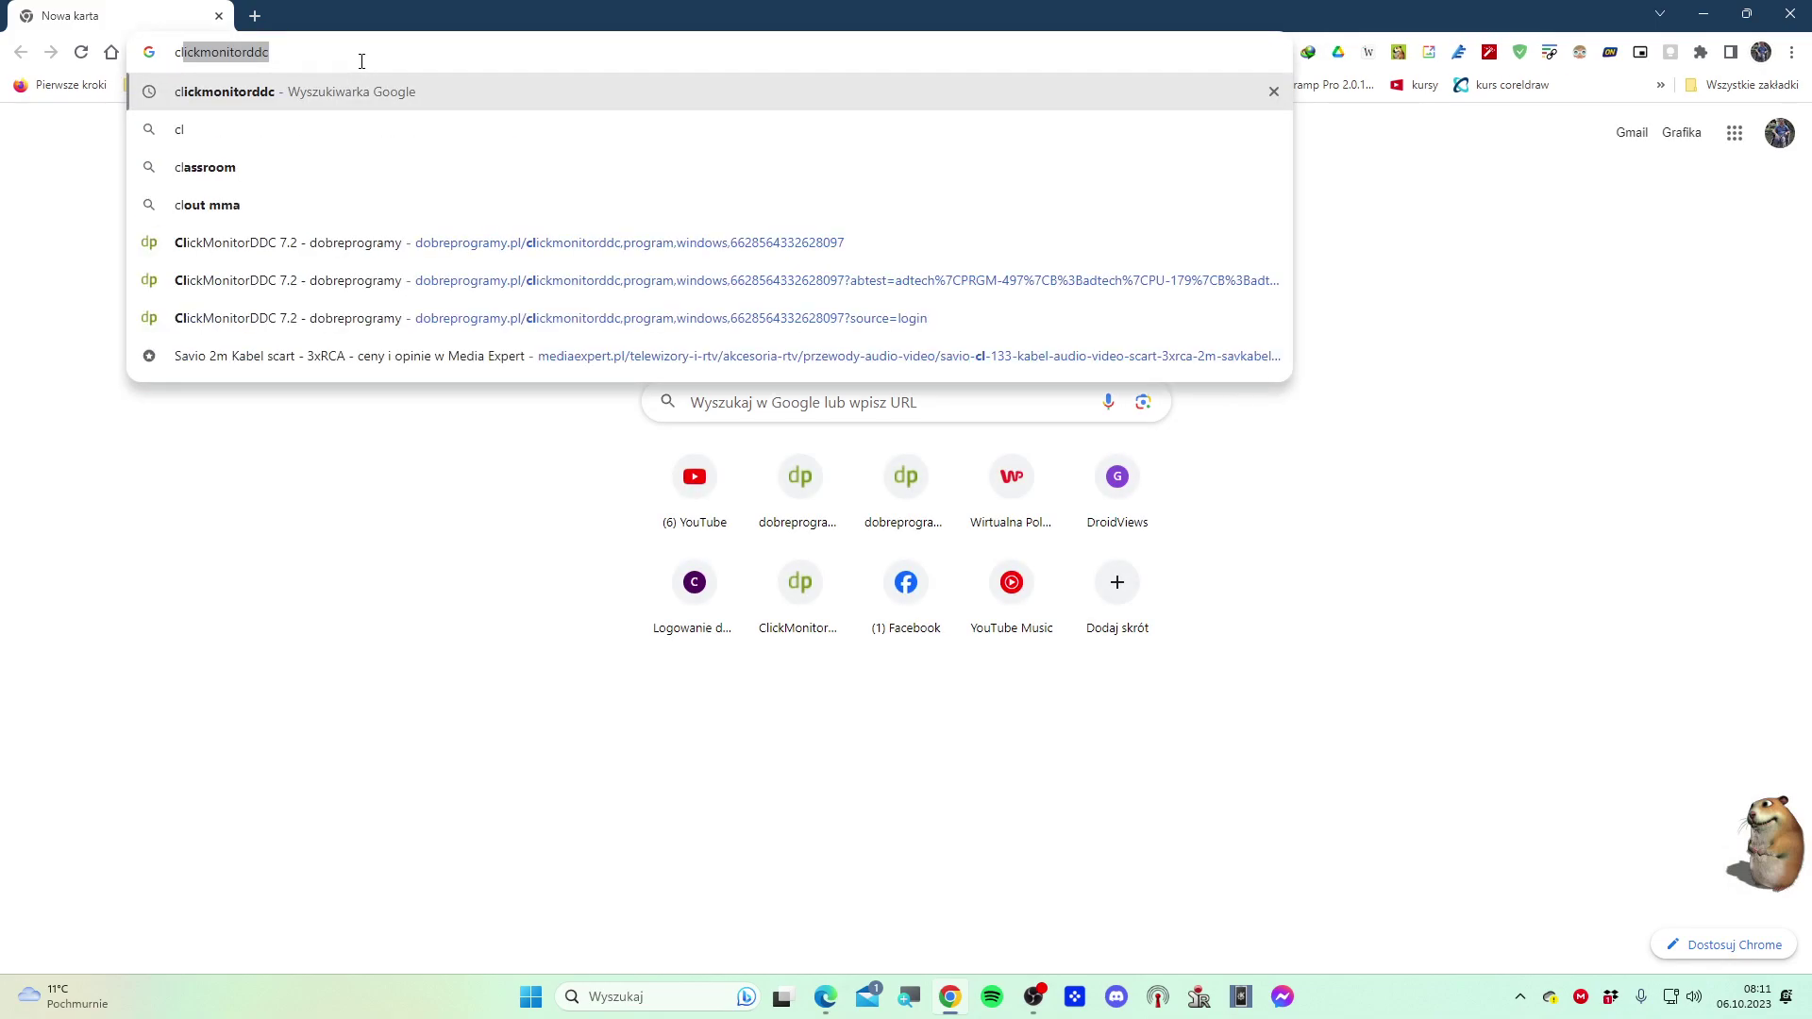
type("ickmo")
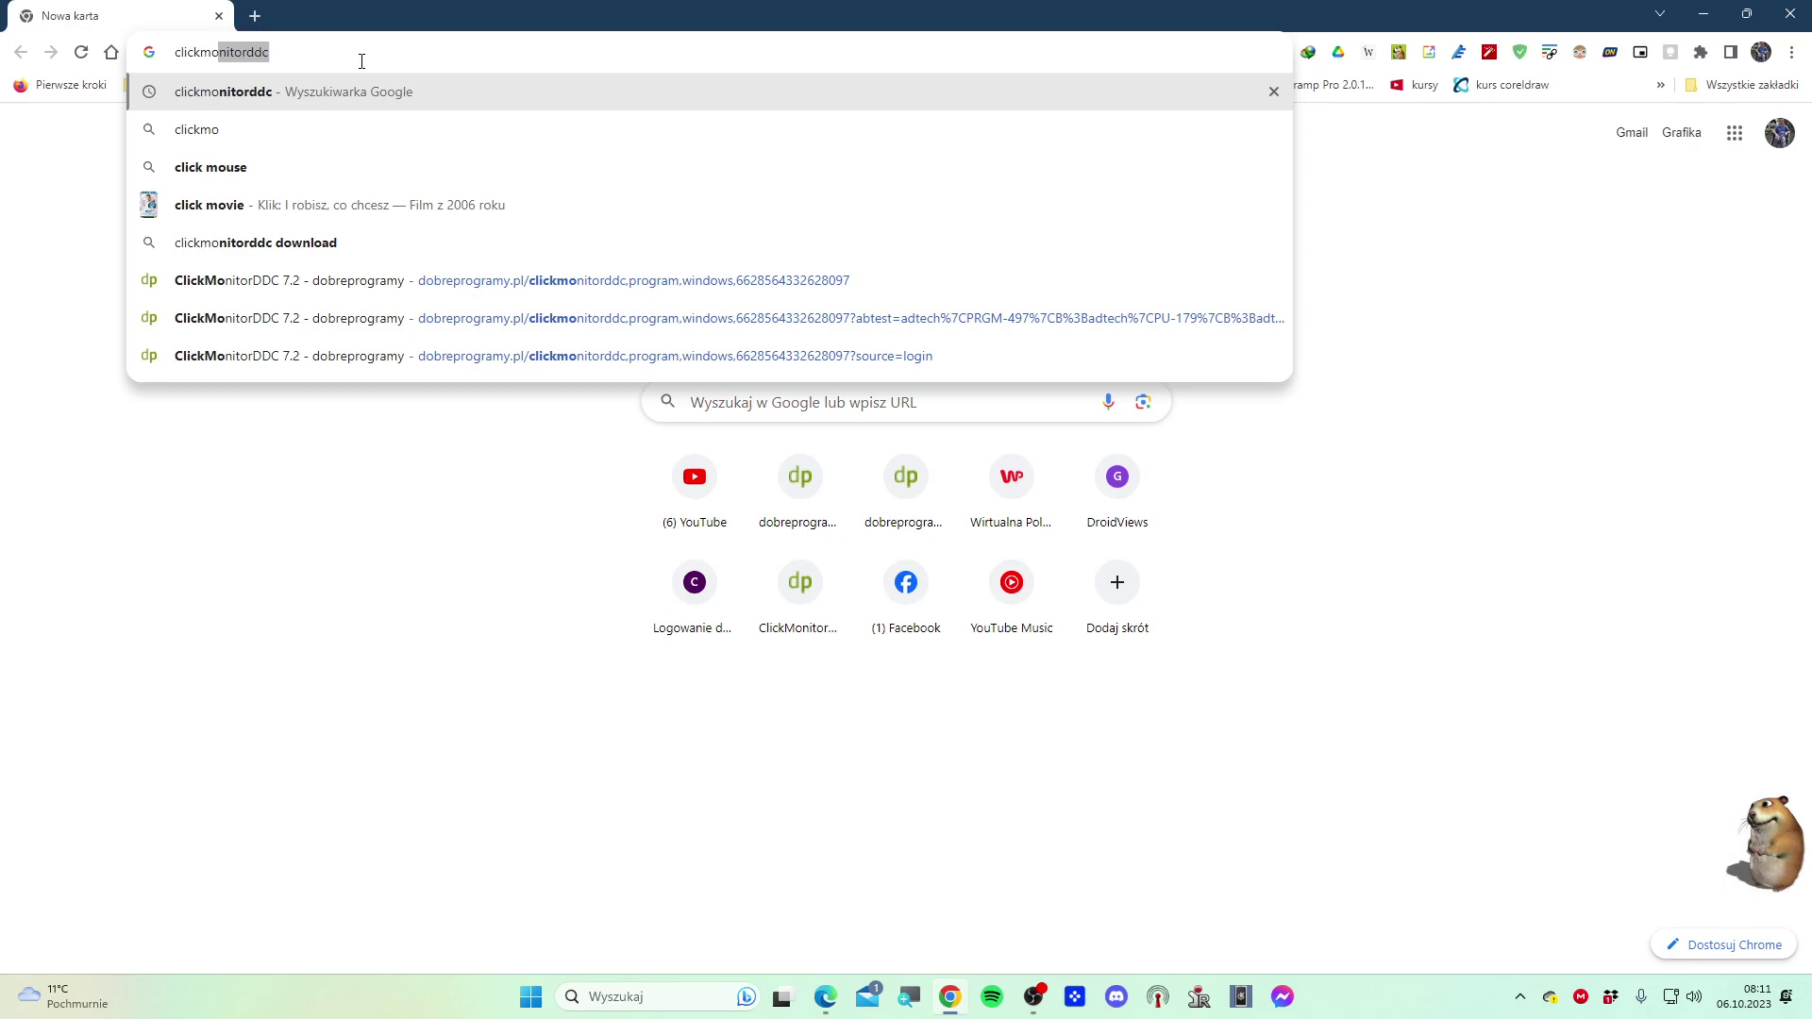
key("Right")
type("d")
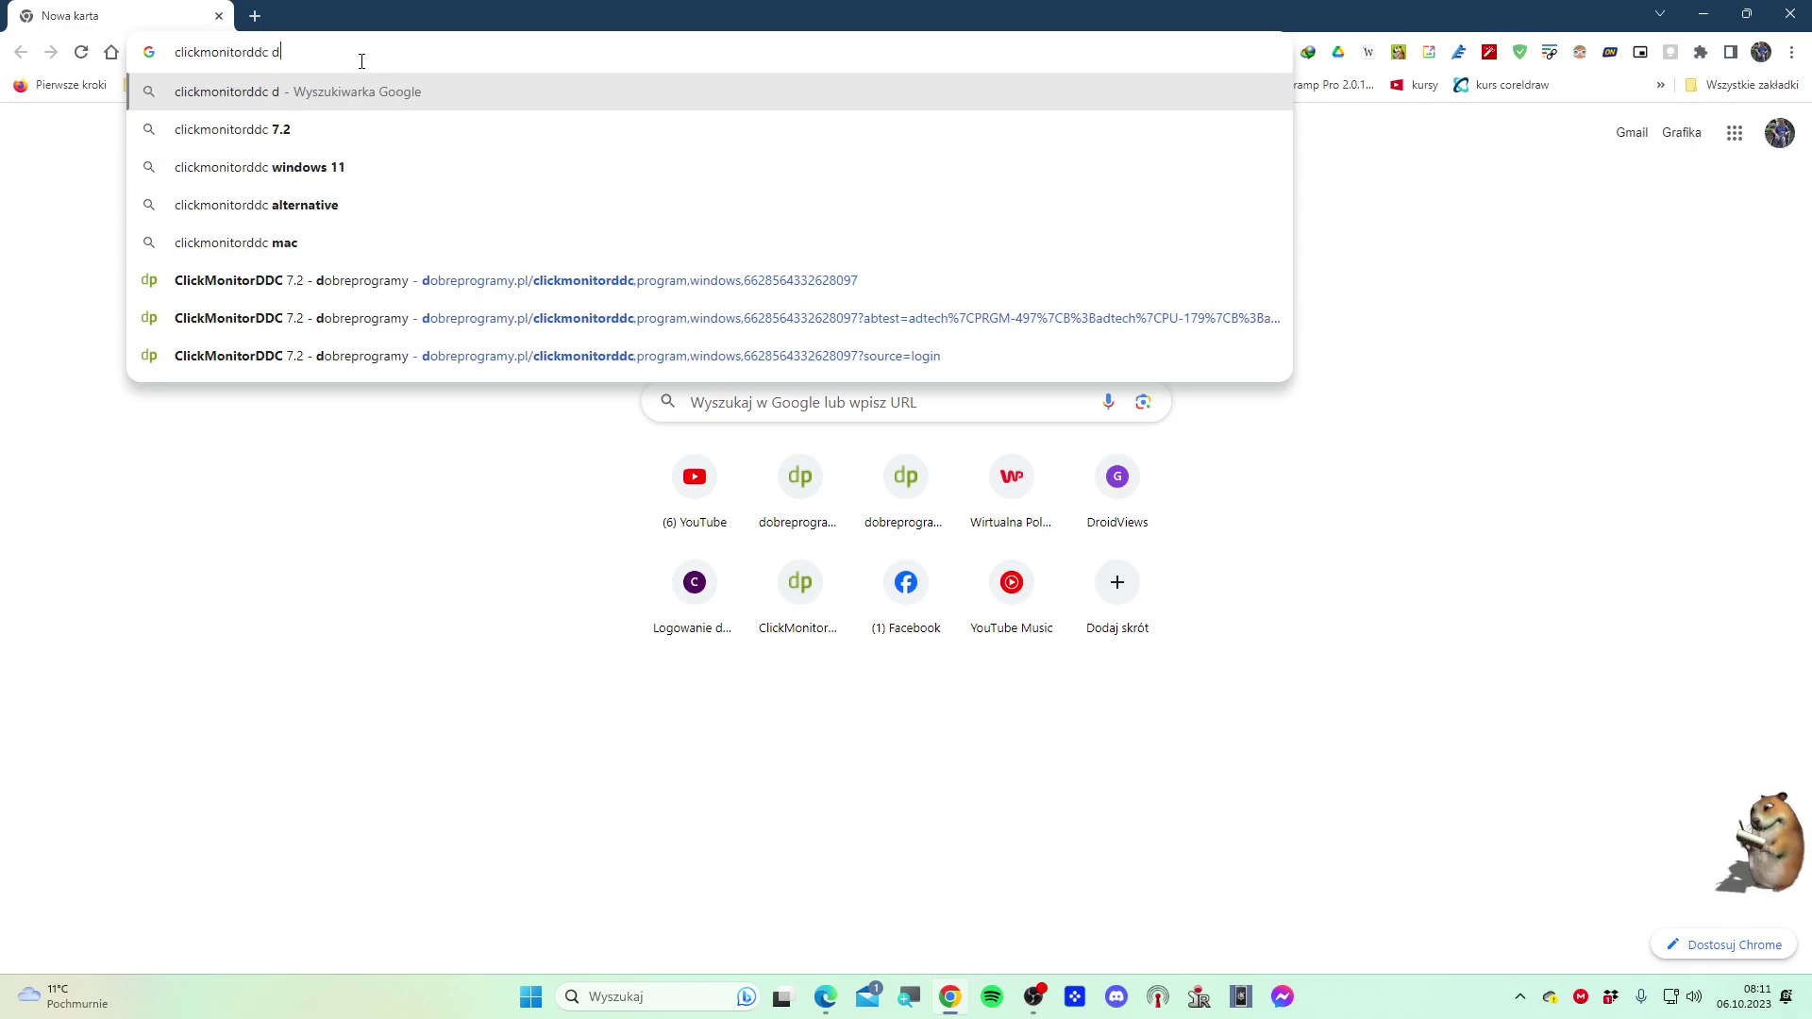
type("obre")
key("Return")
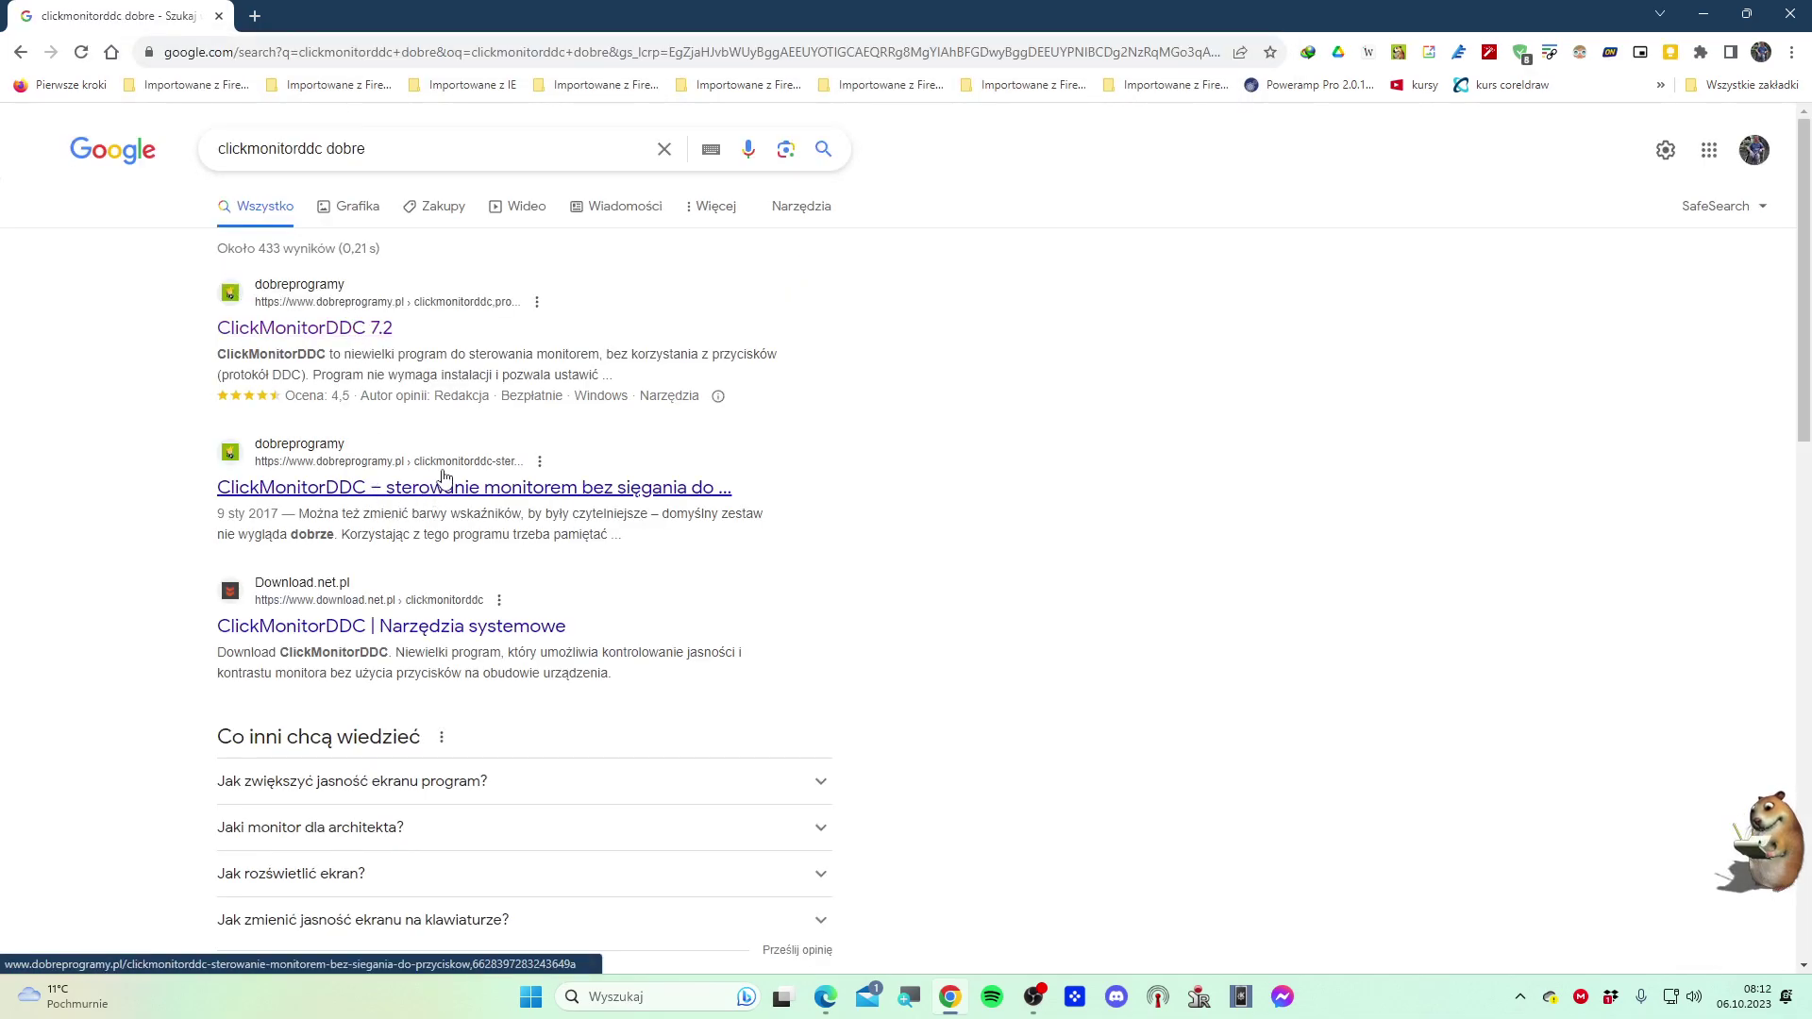
left_click(344, 338)
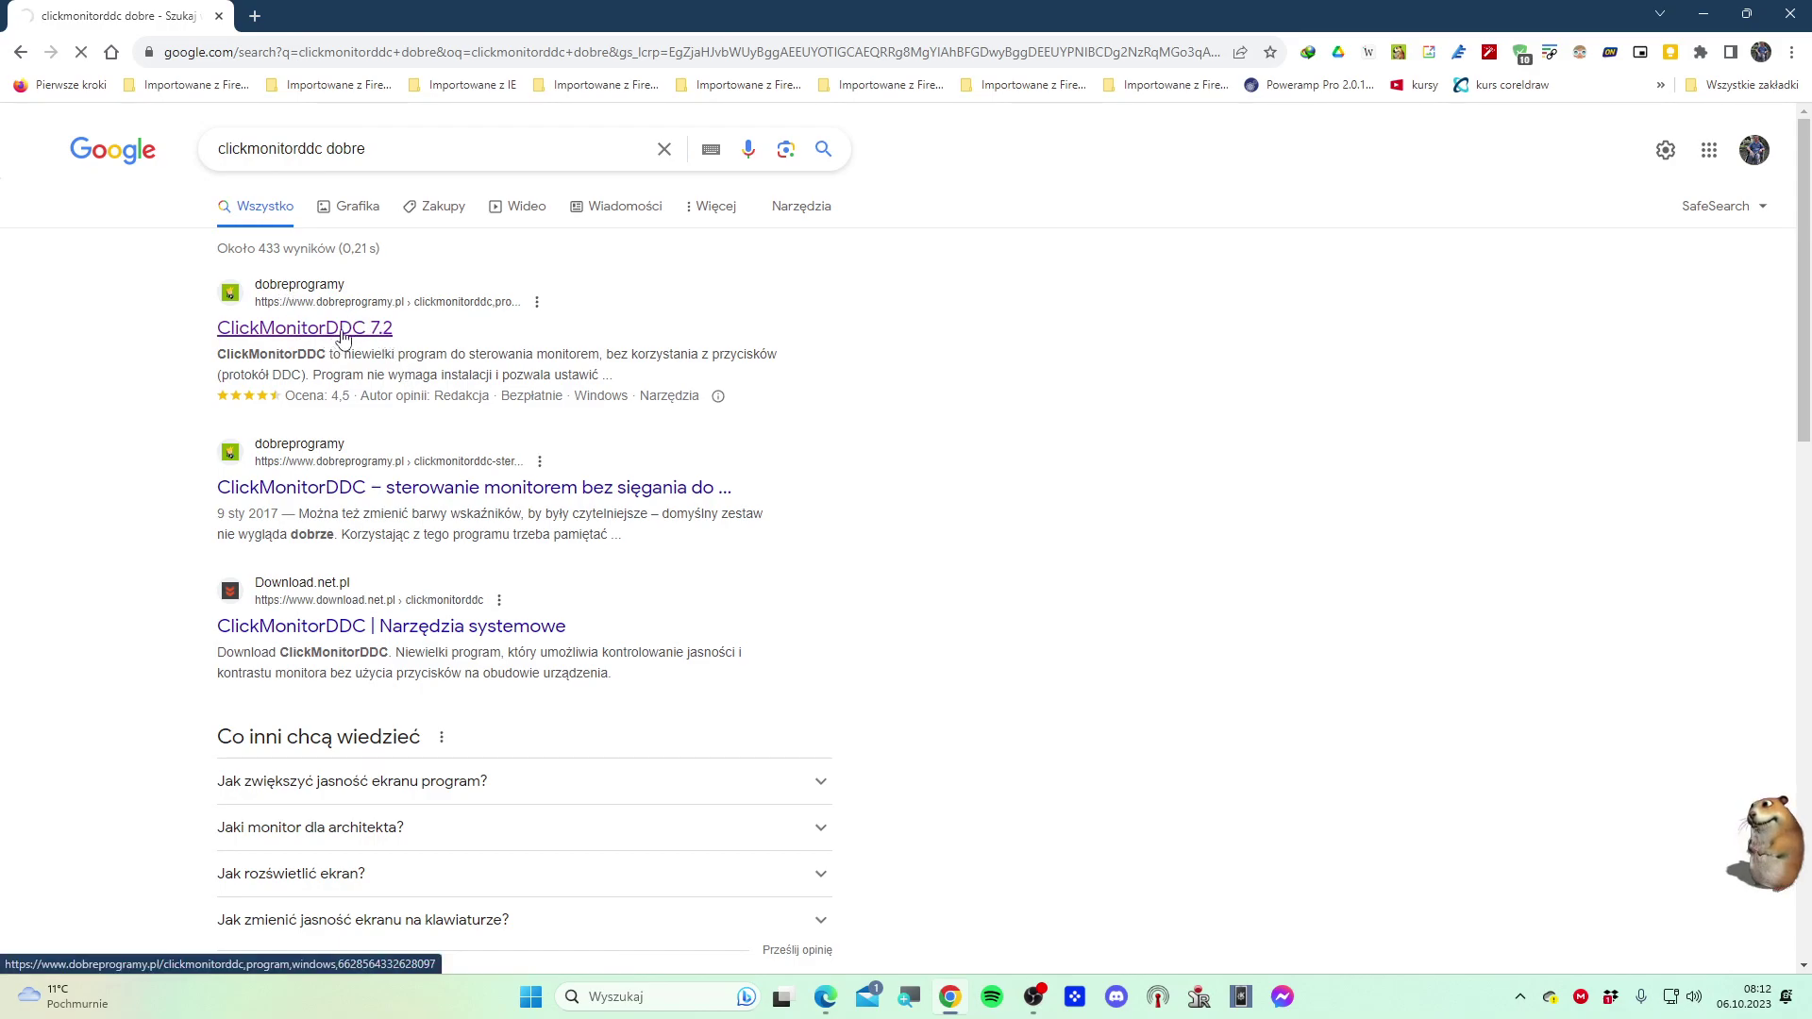